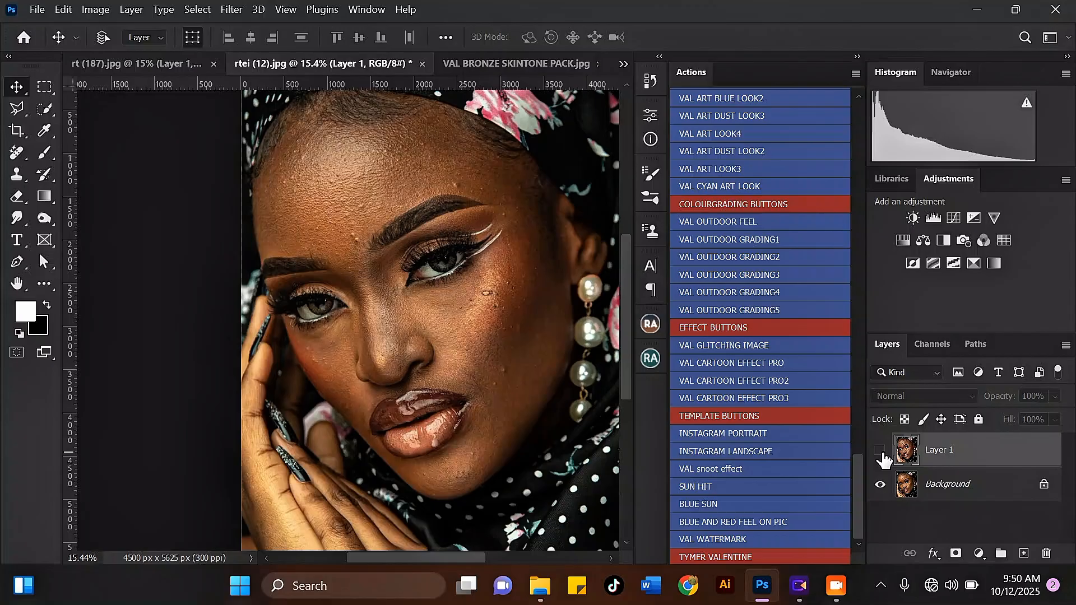
Compare the portrait with and without the retouched Layer 1, and look through the list of retouching actions
{"action": "left_click", "coordinate": [880, 451]}
{"action": "scroll", "coordinate": [360, 180], "scroll_direction": "up", "scroll_amount": 1}
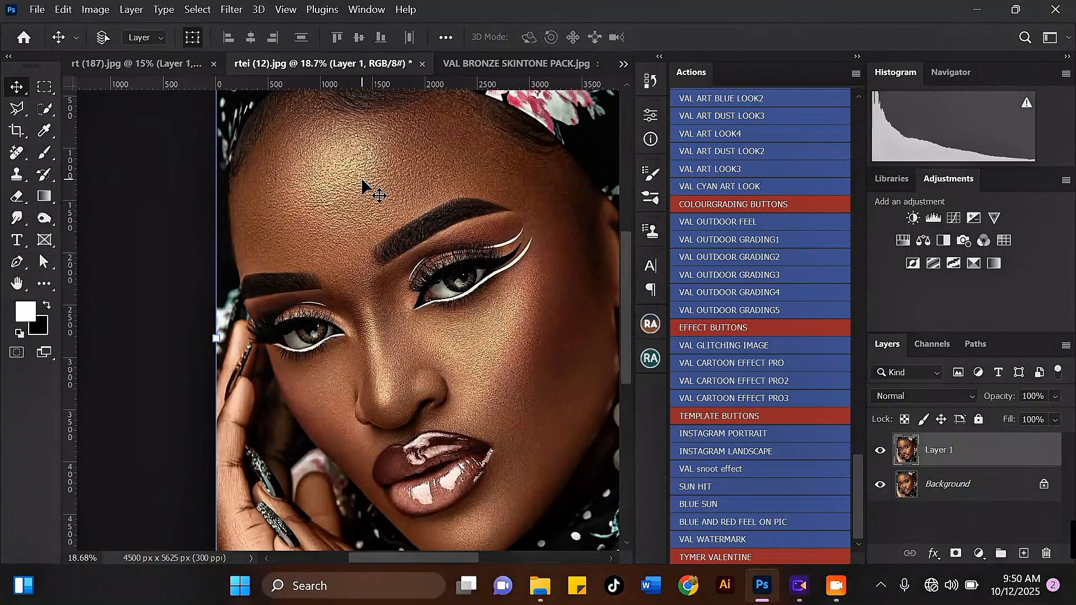
{"action": "left_click", "coordinate": [882, 452]}
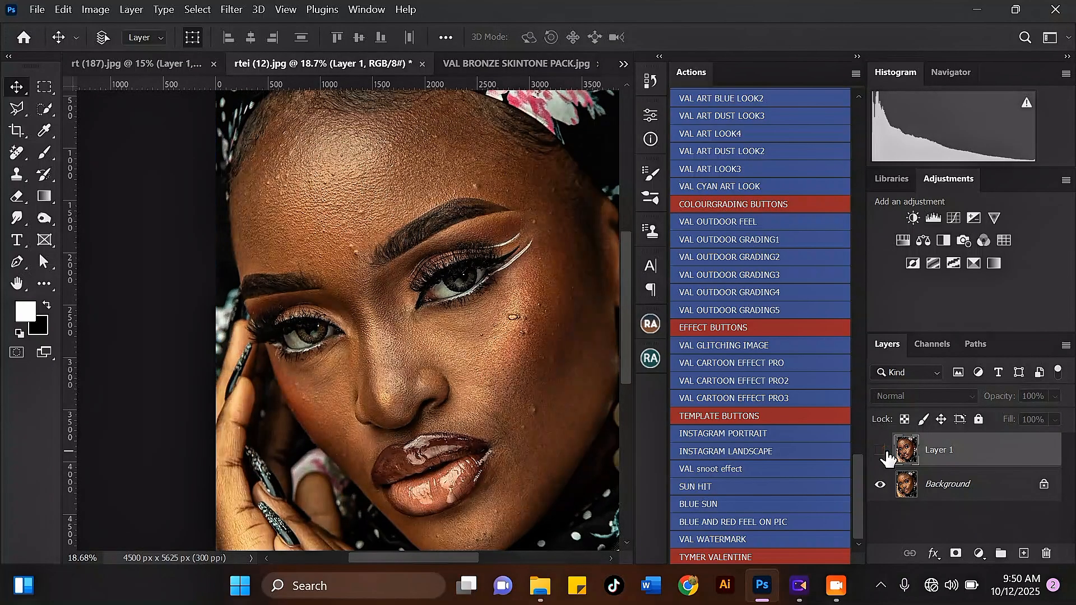
{"action": "left_click", "coordinate": [880, 451]}
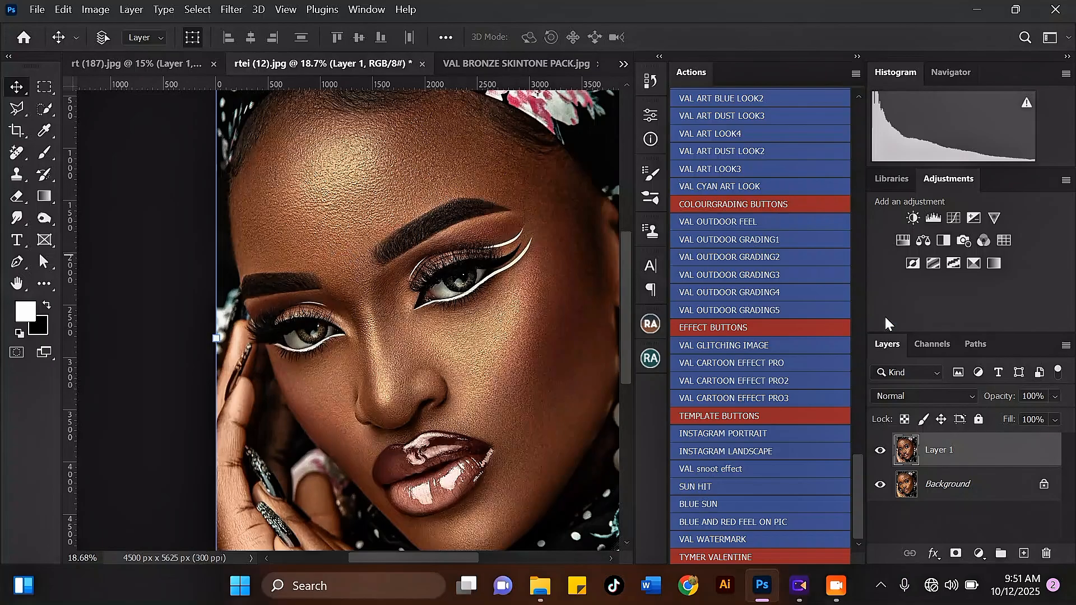
{"action": "mouse_move", "coordinate": [858, 510]}
{"action": "left_mouse_down"}
{"action": "mouse_move", "coordinate": [862, 158]}
{"action": "mouse_move", "coordinate": [853, 513]}
{"action": "left_mouse_up"}
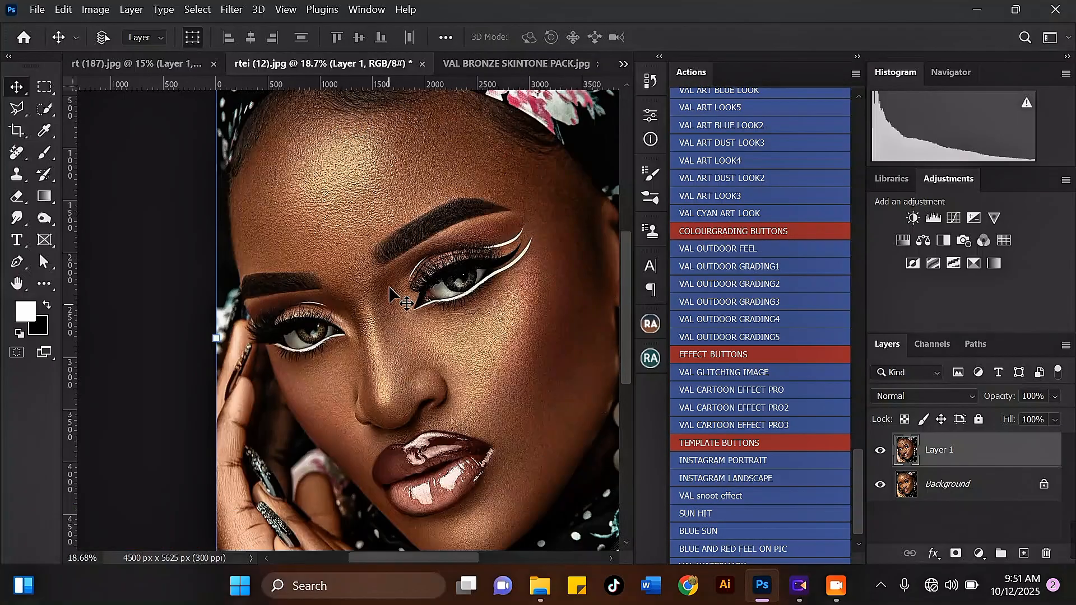
{"action": "mouse_move", "coordinate": [861, 497]}
{"action": "left_mouse_down"}
{"action": "mouse_move", "coordinate": [861, 506]}
{"action": "mouse_move", "coordinate": [869, 337]}
{"action": "left_mouse_up"}
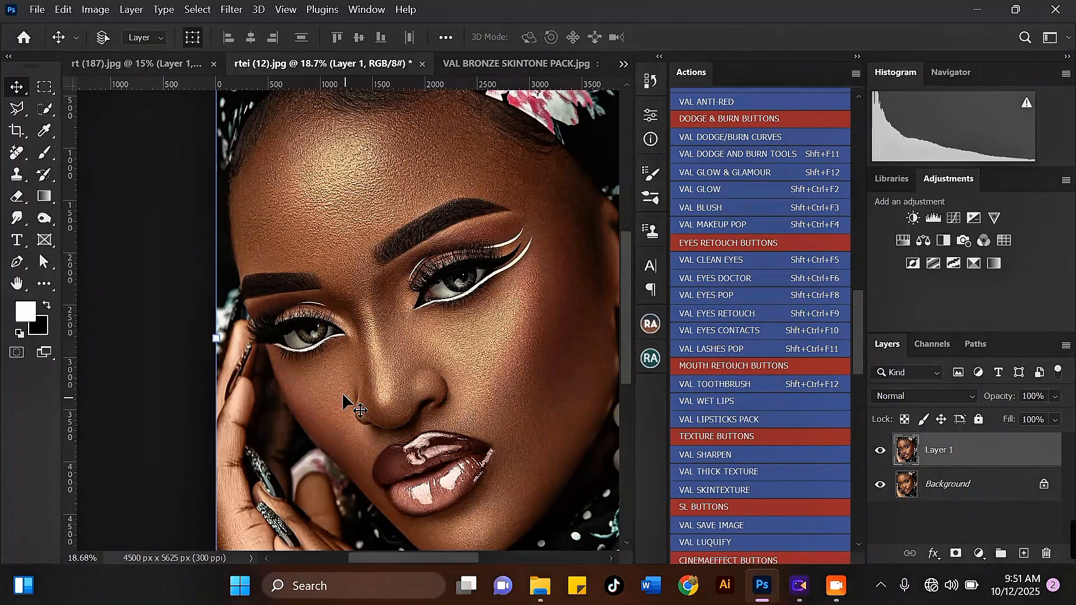
Examine the VAL BRONZE SKINTONE PACK.jpg cover against the portrait, and return to rtei (12).jpg
{"action": "left_click", "coordinate": [503, 64]}
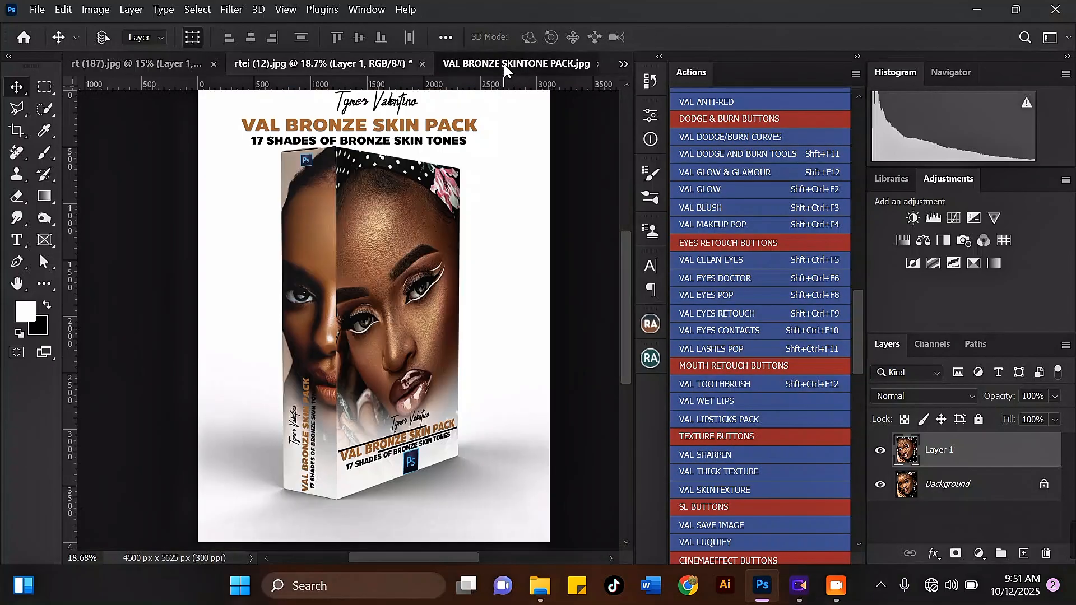
{"action": "scroll", "coordinate": [240, 250], "scroll_direction": "up", "scroll_amount": 1}
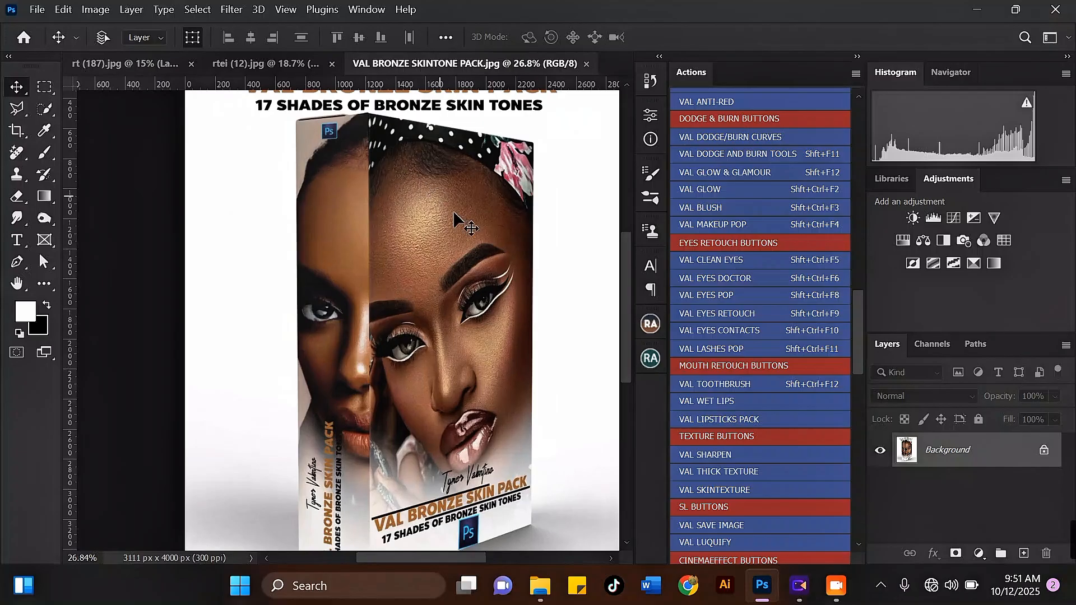
{"action": "scroll", "coordinate": [550, 372], "scroll_direction": "down", "scroll_amount": 1}
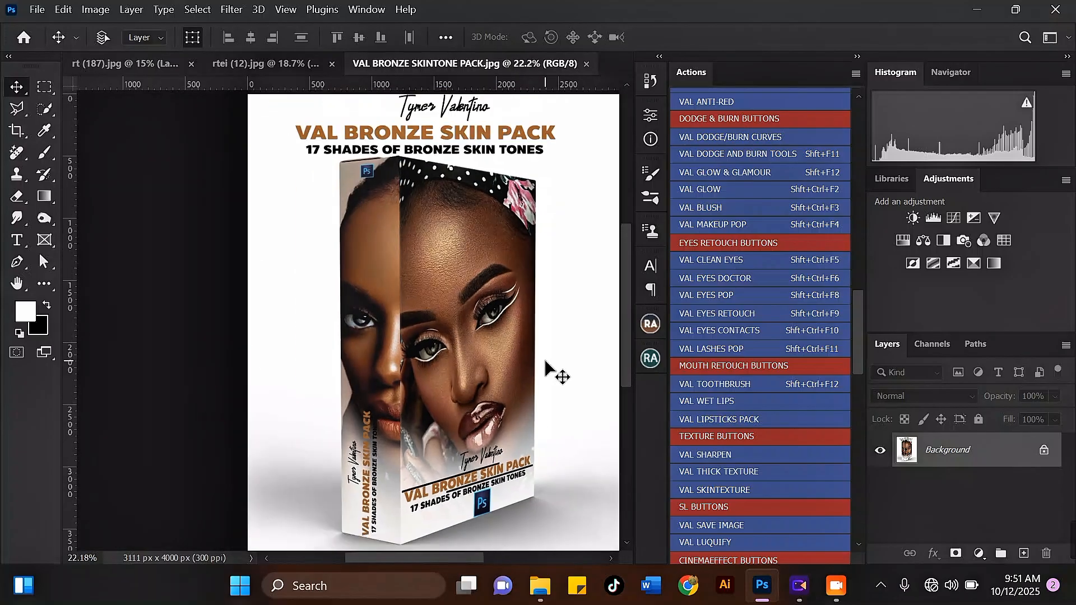
{"action": "scroll", "coordinate": [457, 429], "scroll_direction": "up", "scroll_amount": 2}
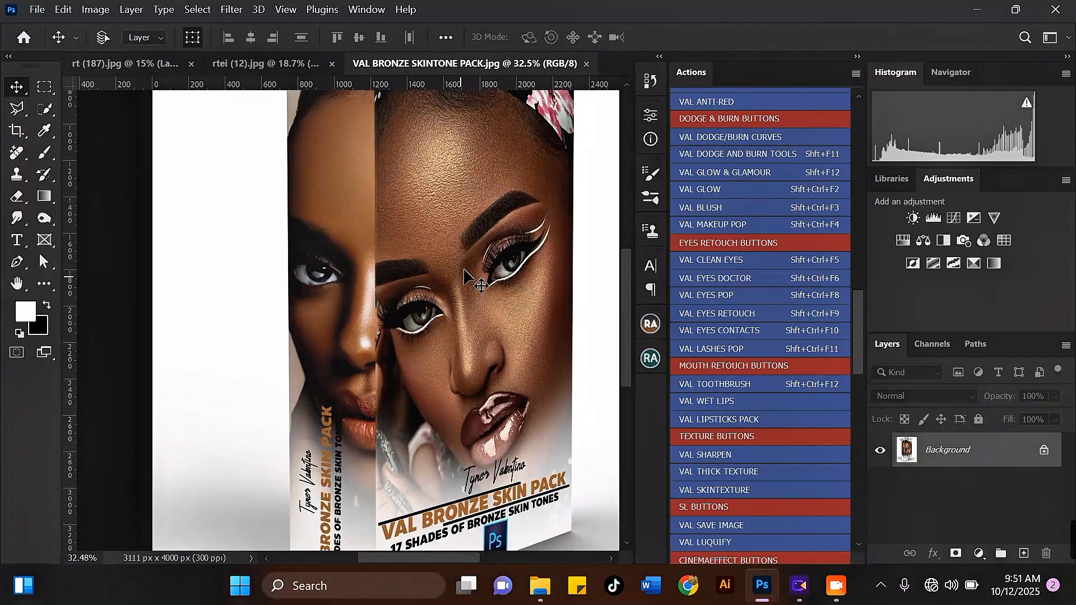
{"action": "left_click", "coordinate": [274, 61]}
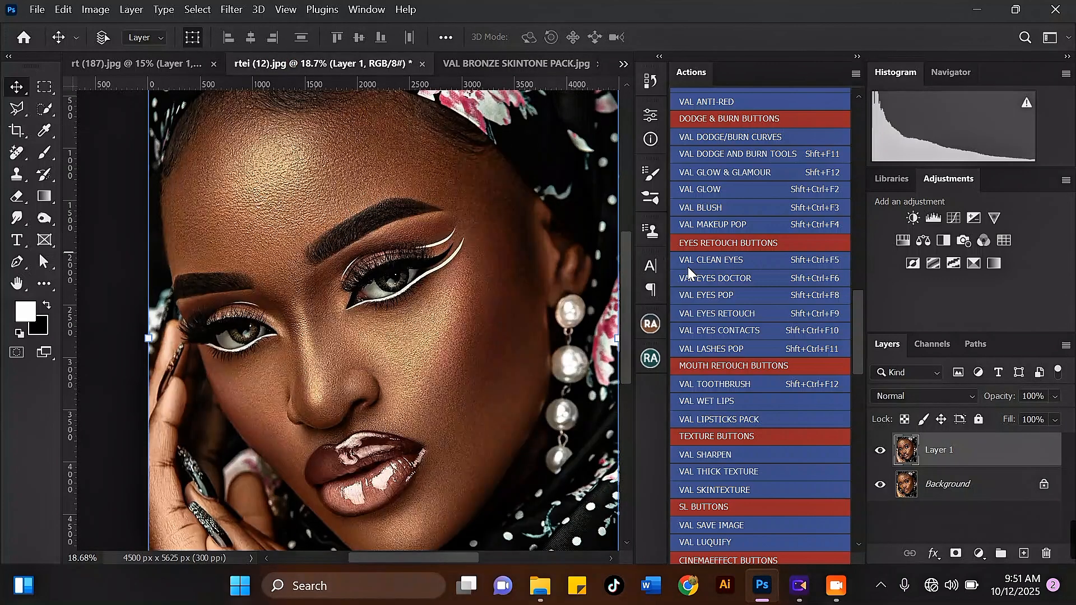
{"action": "scroll", "coordinate": [449, 320], "scroll_direction": "down", "scroll_amount": 1}
{"action": "mouse_move", "coordinate": [855, 335]}
{"action": "left_mouse_down"}
{"action": "mouse_move", "coordinate": [846, 512]}
{"action": "mouse_move", "coordinate": [866, 248]}
{"action": "left_mouse_up"}
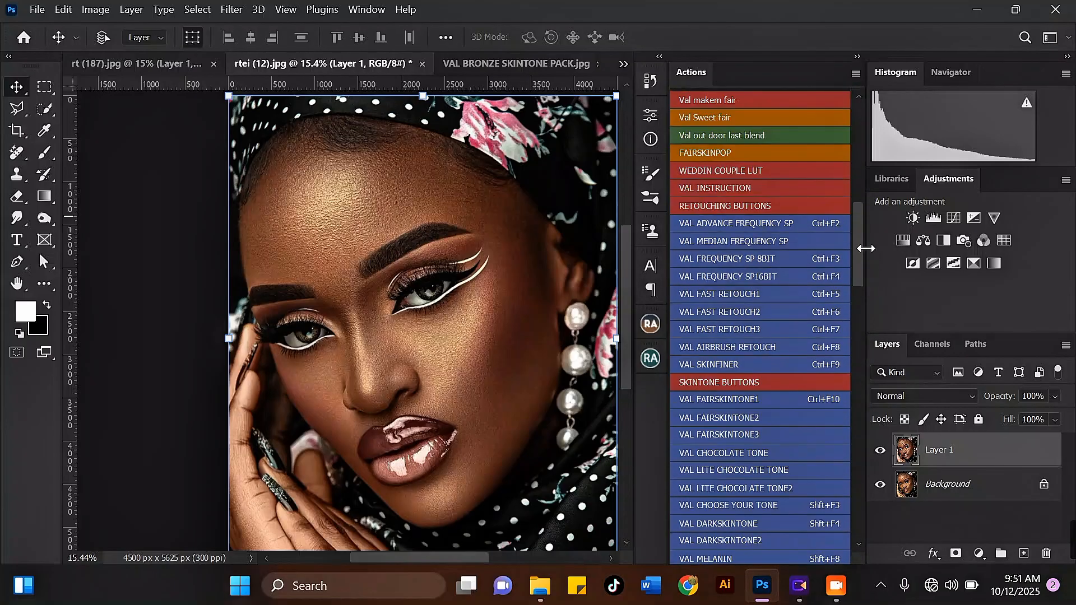
{"action": "left_click", "coordinate": [491, 71]}
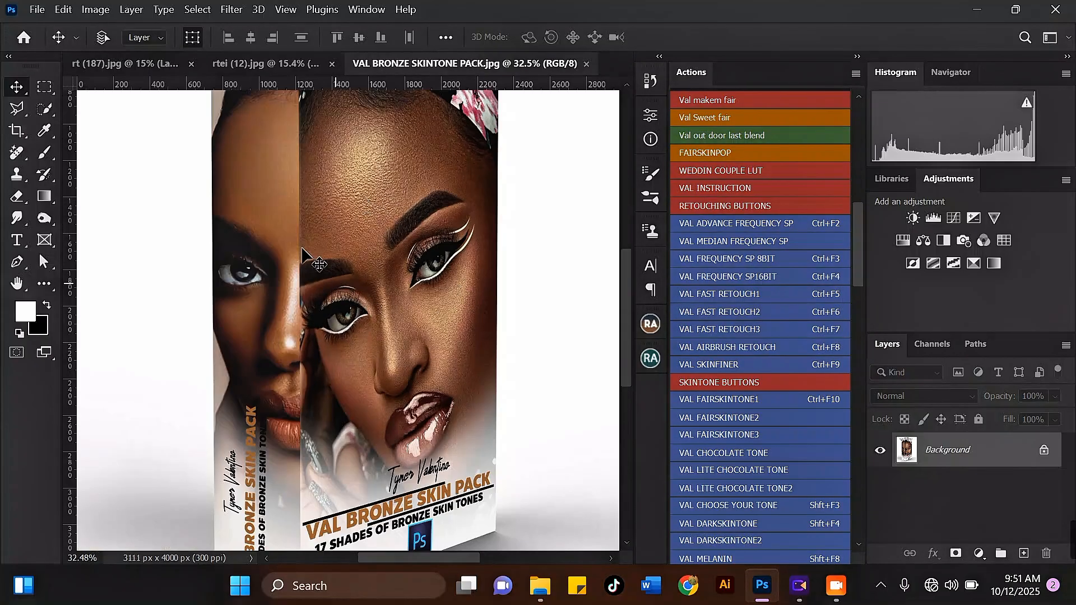
{"action": "left_click", "coordinate": [247, 63]}
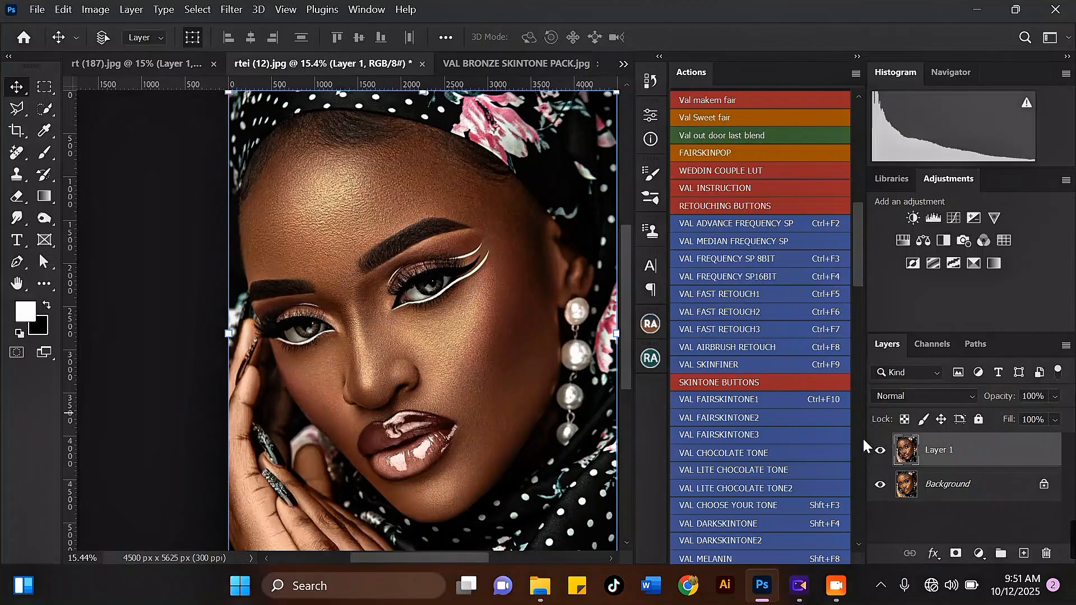
Hide the retouched Layer 1 and add a new empty layer directly above the Background
{"action": "left_click", "coordinate": [881, 450]}
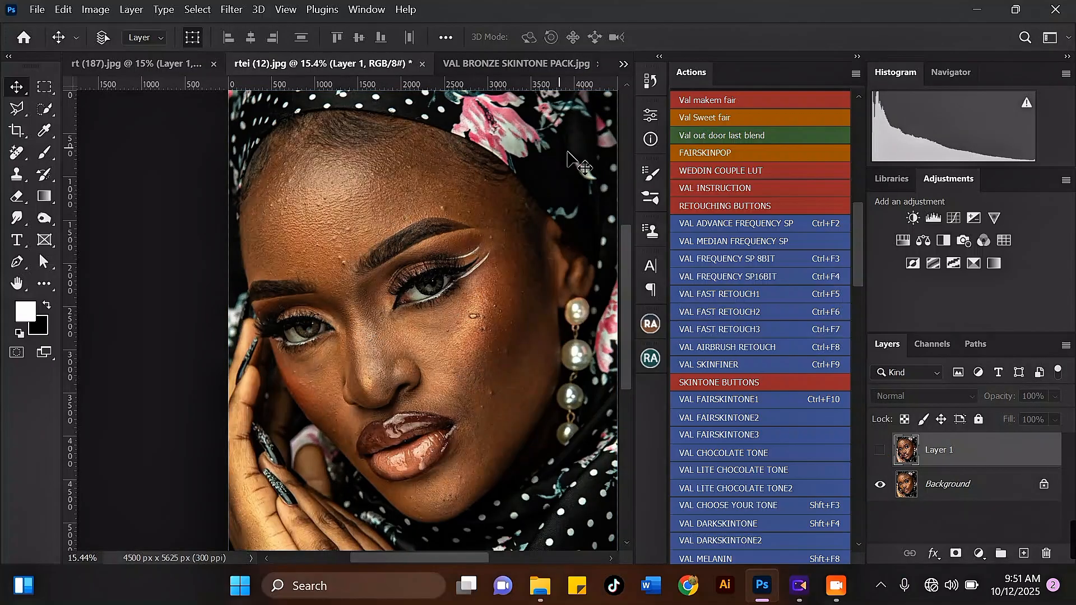
{"action": "scroll", "coordinate": [567, 153], "scroll_direction": "down", "scroll_amount": 1}
{"action": "scroll", "coordinate": [374, 208], "scroll_direction": "up", "scroll_amount": 2}
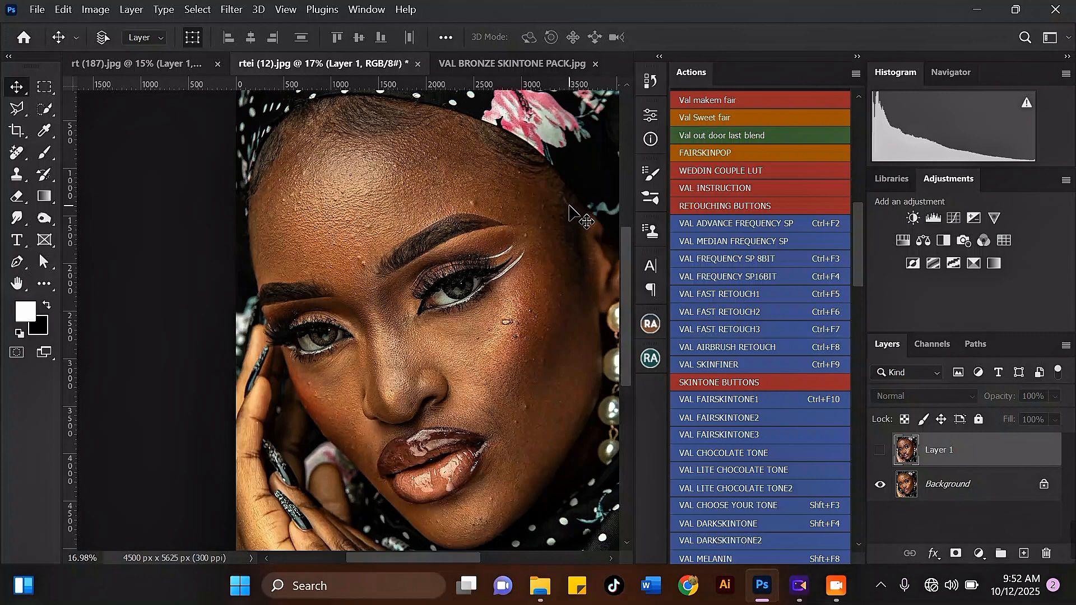
{"action": "left_click", "coordinate": [999, 491]}
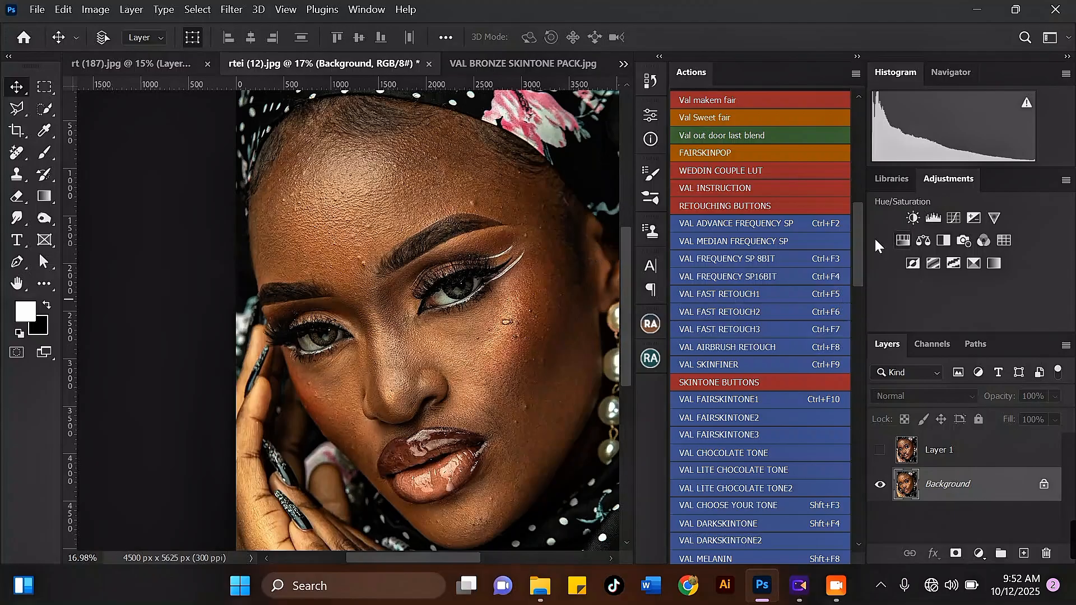
{"action": "left_click_drag", "start_coordinate": [859, 255], "coordinate": [859, 251]}
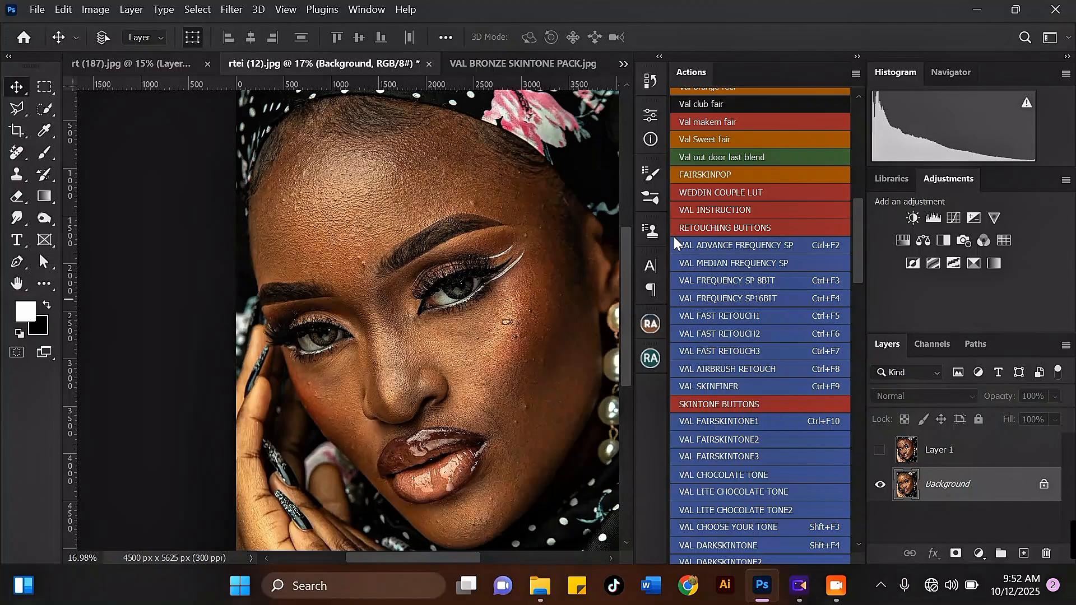
{"action": "scroll", "coordinate": [476, 297], "scroll_direction": "up", "scroll_amount": 2}
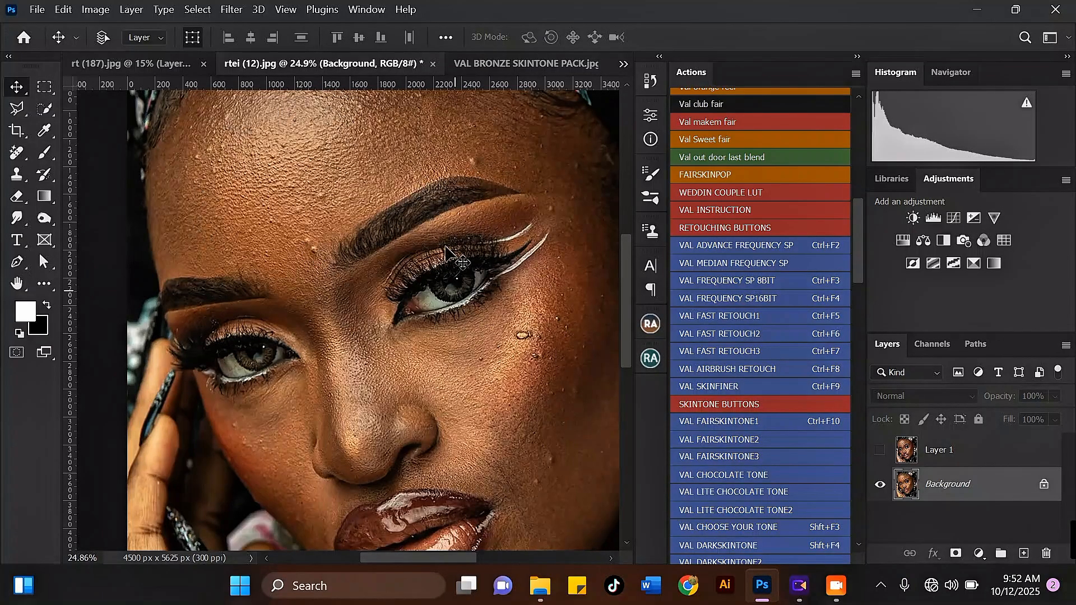
{"action": "scroll", "coordinate": [441, 245], "scroll_direction": "down", "scroll_amount": 1}
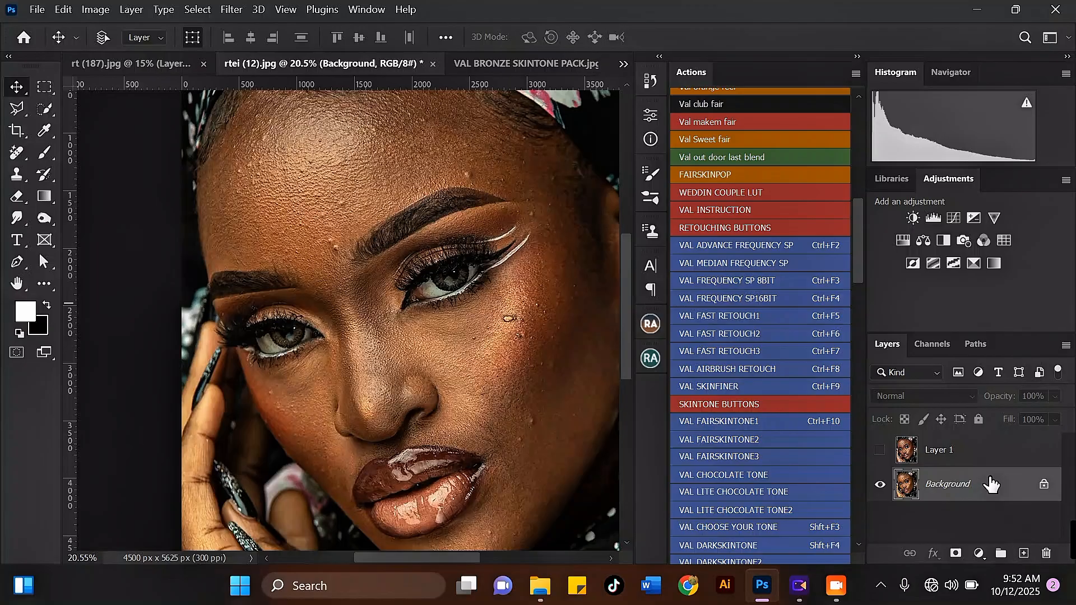
{"action": "left_click", "coordinate": [1024, 554]}
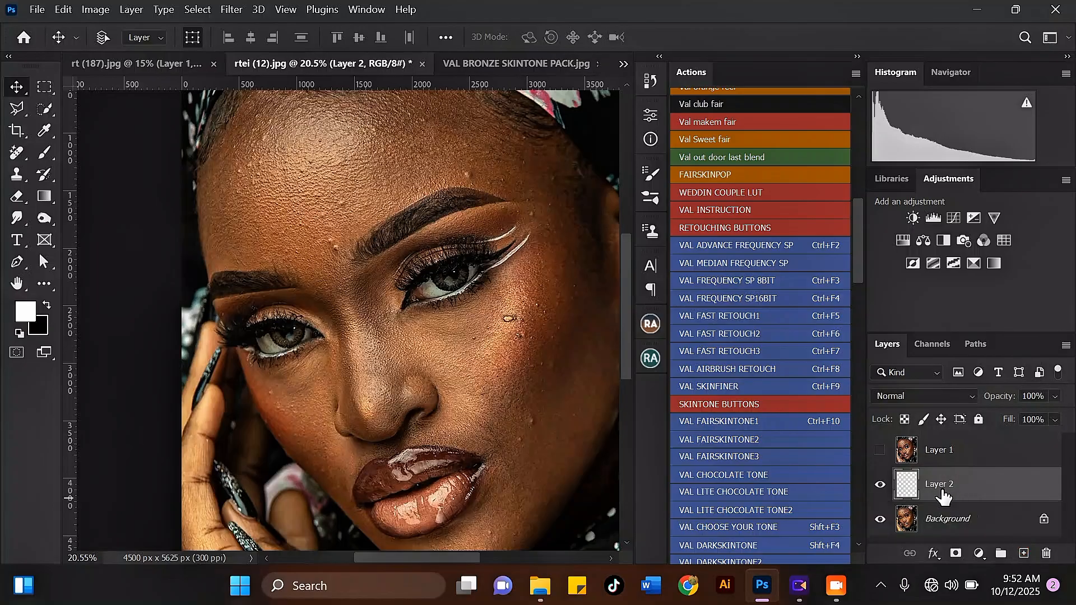
With the Remove Tool at brush size 90, mark the bumps across the middle and hand side of the forehead
{"action": "left_click", "coordinate": [16, 156]}
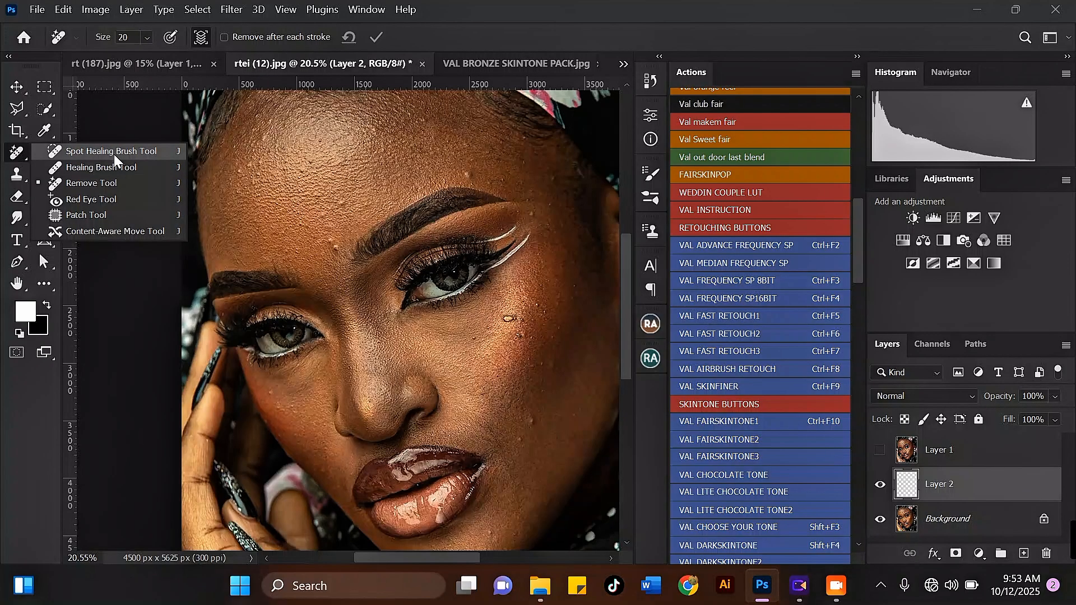
{"action": "left_click", "coordinate": [79, 182]}
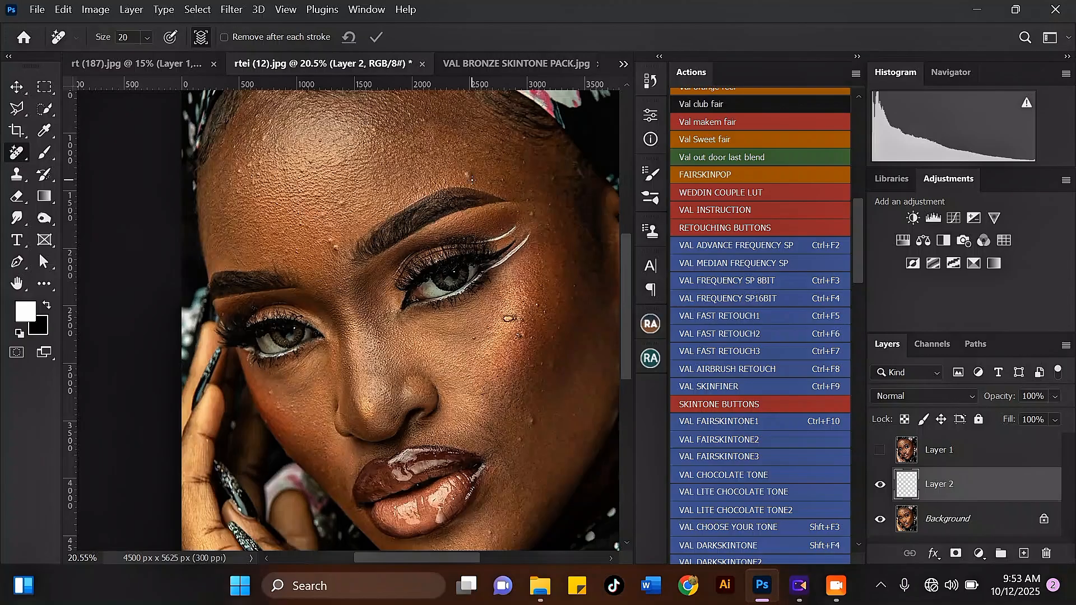
{"action": "scroll", "coordinate": [470, 178], "scroll_direction": "up", "scroll_amount": 2}
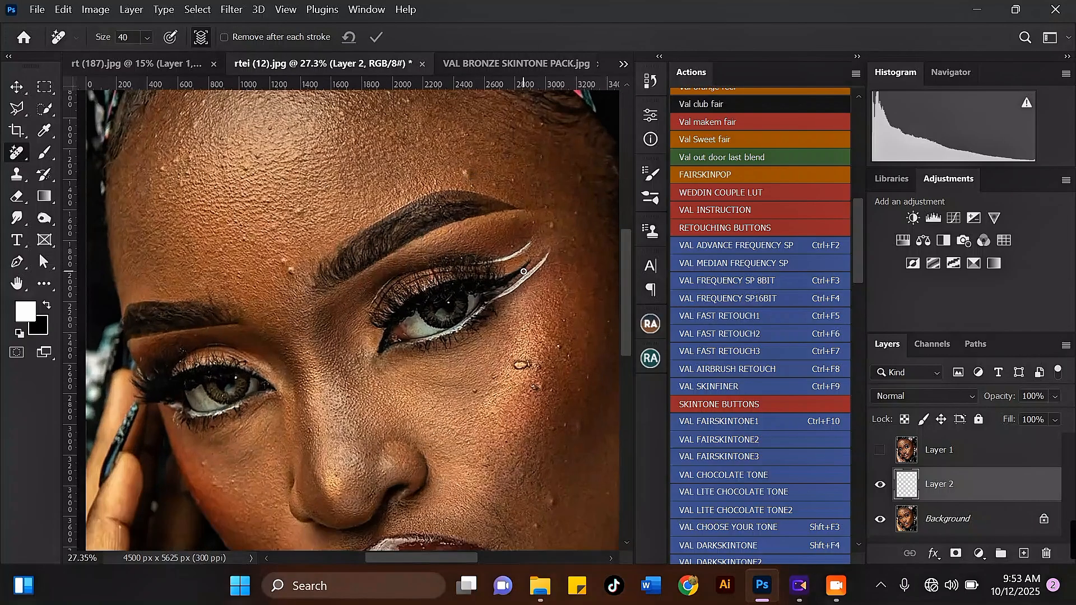
{"action": "key", "text": "bracketright"}
{"action": "left_click", "coordinate": [466, 172]}
{"action": "left_click", "coordinate": [292, 269]}
{"action": "left_click", "coordinate": [281, 262]}
{"action": "left_click", "coordinate": [275, 229]}
{"action": "left_click", "coordinate": [302, 210]}
{"action": "left_click", "coordinate": [247, 240]}
{"action": "left_click", "coordinate": [258, 156]}
{"action": "left_click", "coordinate": [274, 128]}
{"action": "left_click", "coordinate": [195, 125]}
{"action": "left_click", "coordinate": [161, 172]}
{"action": "left_click", "coordinate": [174, 161]}
{"action": "left_click", "coordinate": [164, 195]}
{"action": "left_click", "coordinate": [185, 177]}
{"action": "left_click", "coordinate": [193, 157]}
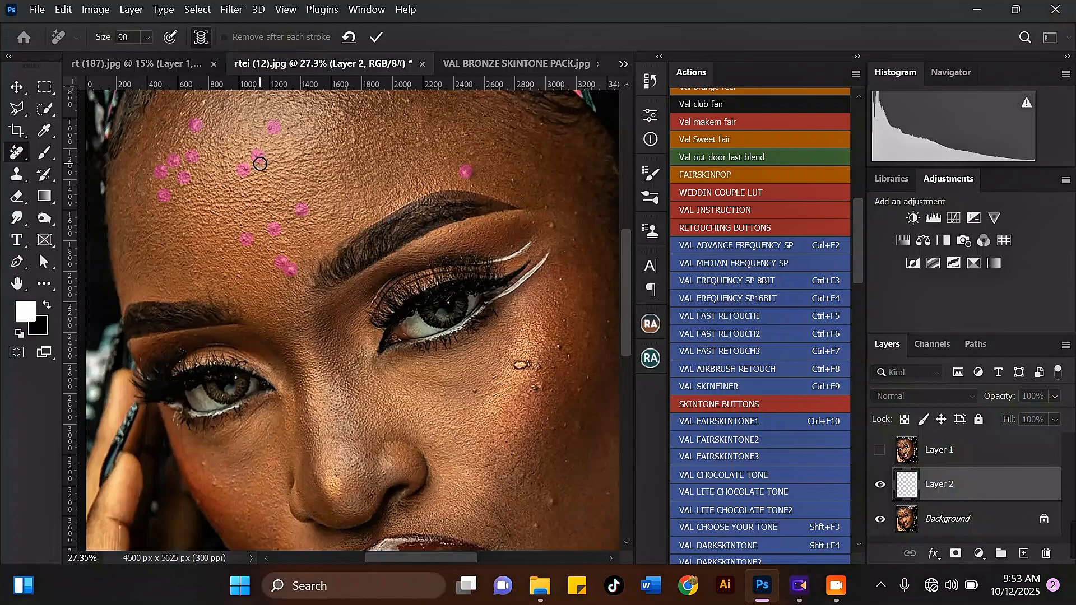
{"action": "left_click", "coordinate": [242, 275]}
Mark the remaining bumps on the upper forehead near the hairline for removal
{"action": "scroll", "coordinate": [244, 276], "scroll_direction": "down", "scroll_amount": 2}
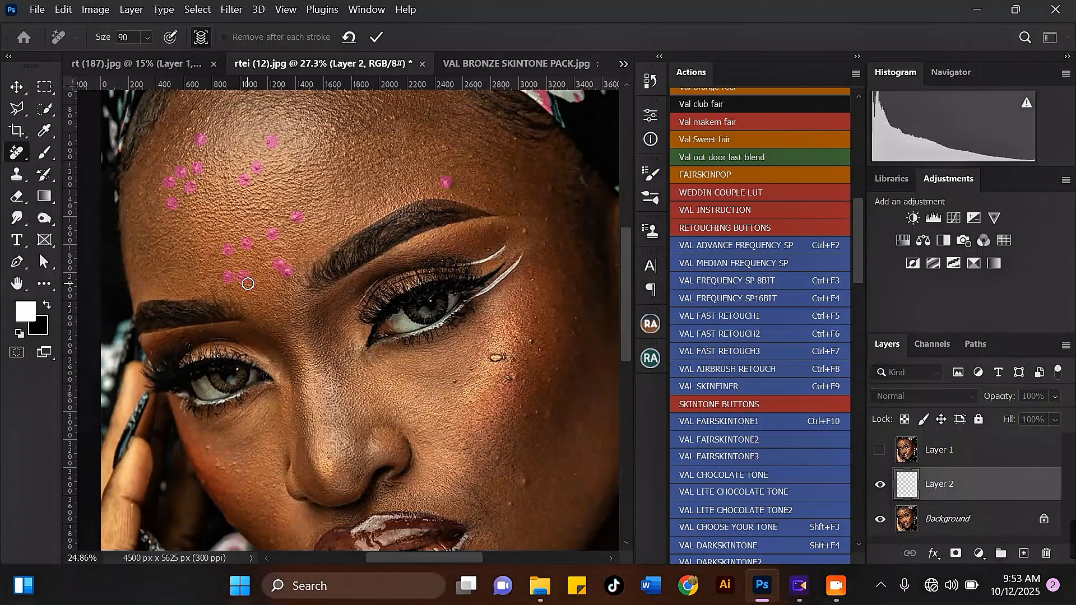
{"action": "scroll", "coordinate": [353, 101], "scroll_direction": "up", "scroll_amount": 2}
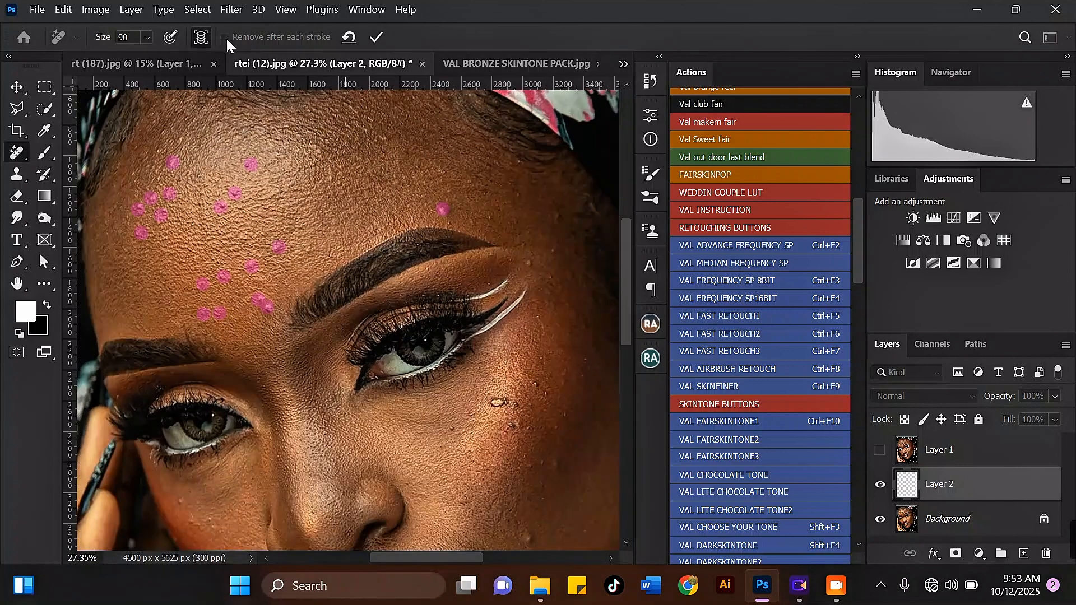
{"action": "left_click", "coordinate": [384, 139]}
{"action": "left_click", "coordinate": [368, 129]}
{"action": "left_click", "coordinate": [322, 150]}
{"action": "left_click", "coordinate": [328, 144]}
{"action": "left_click", "coordinate": [164, 133]}
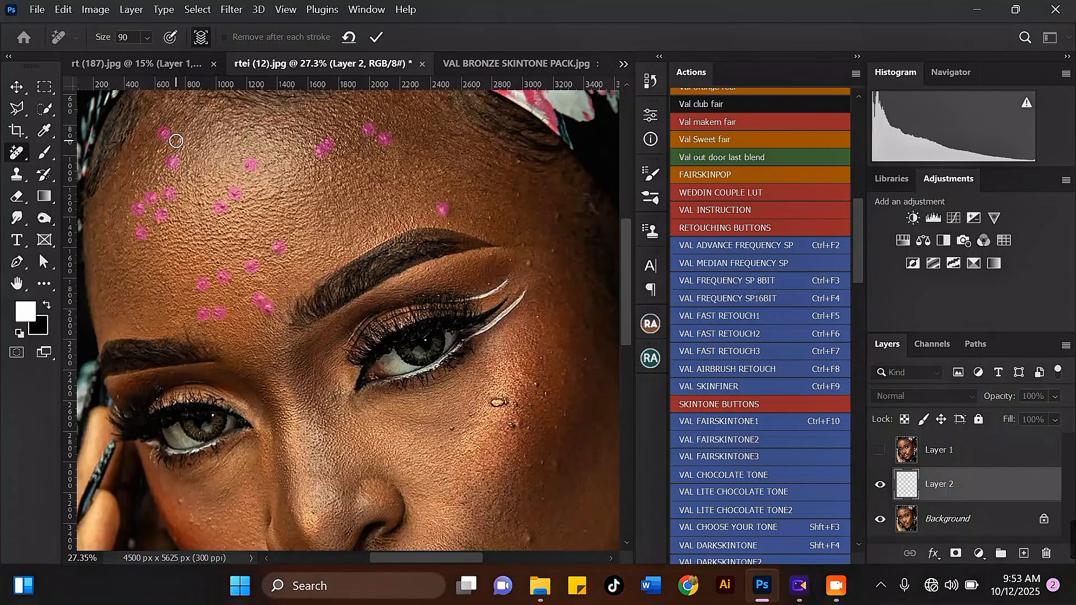
{"action": "left_click", "coordinate": [160, 150]}
Mark the blemishes above the brow's outer end and across the temple on the earring side
{"action": "left_click", "coordinate": [491, 221]}
{"action": "left_click", "coordinate": [474, 223]}
{"action": "left_click", "coordinate": [519, 198]}
{"action": "left_click", "coordinate": [519, 164]}
{"action": "left_click", "coordinate": [559, 214]}
{"action": "left_click", "coordinate": [553, 250]}
{"action": "left_click", "coordinate": [530, 263]}
{"action": "left_click", "coordinate": [510, 263]}
{"action": "left_click", "coordinate": [549, 279]}
Mark the blemishes on the earring-side cheek, from below the eye down to the mouth and out to the face edge
{"action": "scroll", "coordinate": [405, 217], "scroll_direction": "down", "scroll_amount": 3}
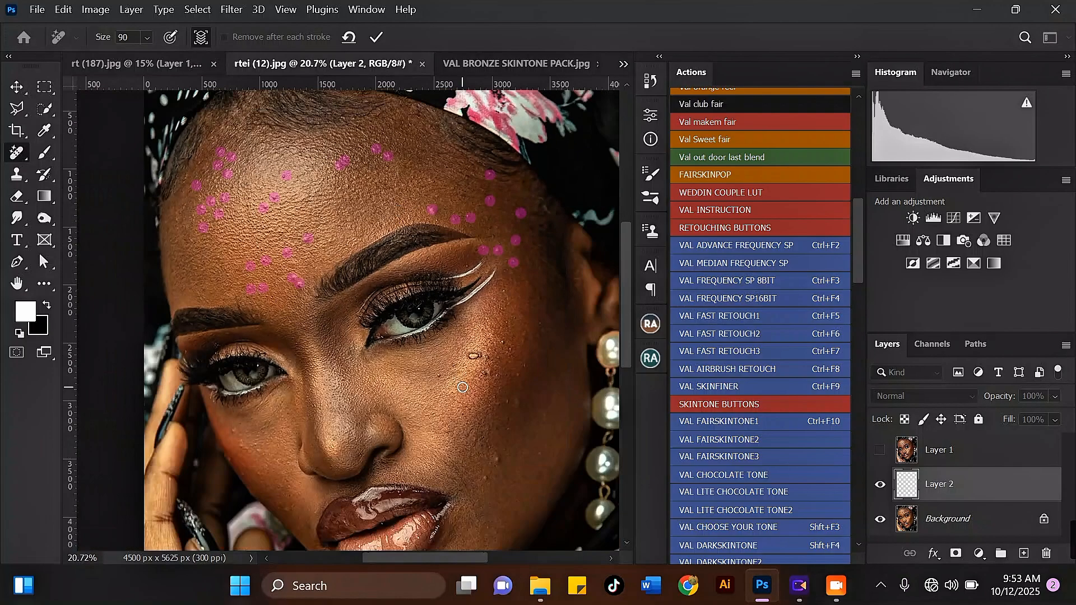
{"action": "scroll", "coordinate": [462, 388], "scroll_direction": "up", "scroll_amount": 3}
{"action": "left_click", "coordinate": [432, 373]}
{"action": "left_click", "coordinate": [479, 347]}
{"action": "left_click", "coordinate": [498, 349]}
{"action": "left_click", "coordinate": [517, 329]}
{"action": "left_click", "coordinate": [530, 336]}
{"action": "left_click", "coordinate": [543, 363]}
{"action": "left_click", "coordinate": [536, 373]}
{"action": "left_click", "coordinate": [540, 407]}
{"action": "left_click", "coordinate": [521, 408]}
{"action": "left_click", "coordinate": [513, 408]}
{"action": "left_click", "coordinate": [504, 401]}
{"action": "left_click", "coordinate": [509, 486]}
{"action": "left_click", "coordinate": [489, 510]}
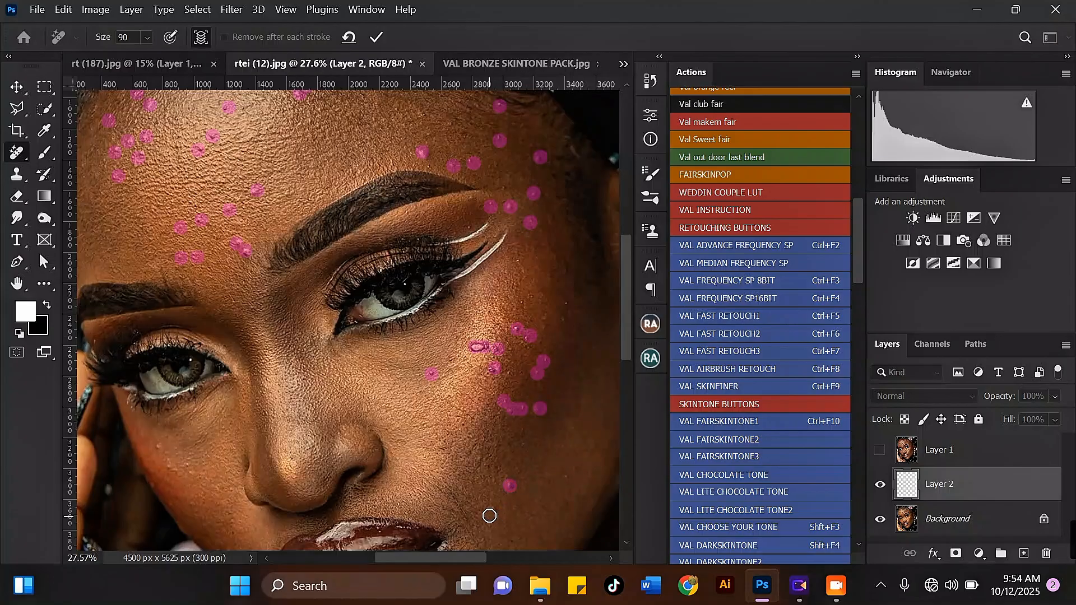
{"action": "left_click", "coordinate": [569, 306]}
{"action": "left_click", "coordinate": [569, 319]}
{"action": "left_click", "coordinate": [546, 325]}
{"action": "left_click", "coordinate": [546, 317]}
{"action": "left_click", "coordinate": [567, 269]}
{"action": "scroll", "coordinate": [534, 195], "scroll_direction": "down", "scroll_amount": 3}
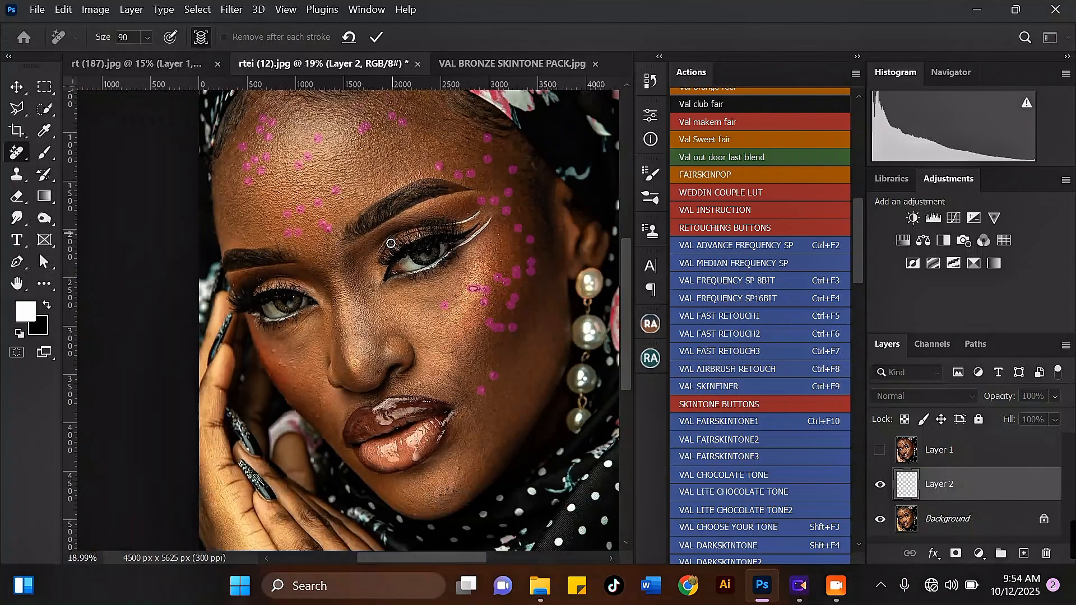
Mark the blemishes on the chin below the lips for removal
{"action": "scroll", "coordinate": [521, 387], "scroll_direction": "up", "scroll_amount": 3}
{"action": "scroll", "coordinate": [537, 345], "scroll_direction": "down", "scroll_amount": 2}
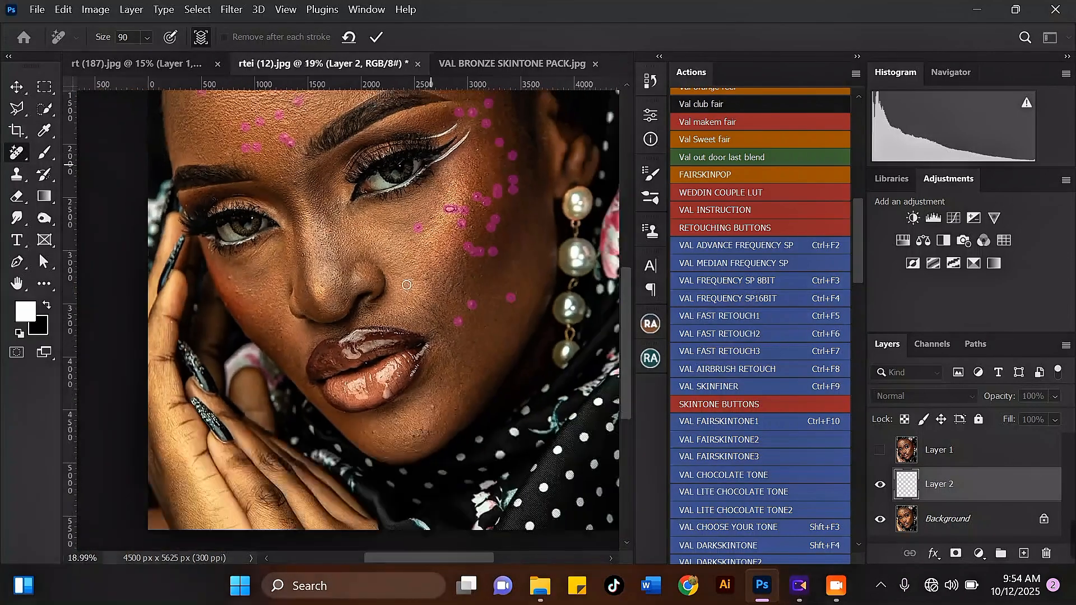
{"action": "scroll", "coordinate": [402, 405], "scroll_direction": "up", "scroll_amount": 2}
{"action": "mouse_move", "coordinate": [415, 445]}
{"action": "left_mouse_down"}
{"action": "mouse_move", "coordinate": [423, 442]}
{"action": "mouse_move", "coordinate": [372, 441]}
{"action": "left_mouse_up"}
{"action": "scroll", "coordinate": [303, 347], "scroll_direction": "down", "scroll_amount": 2}
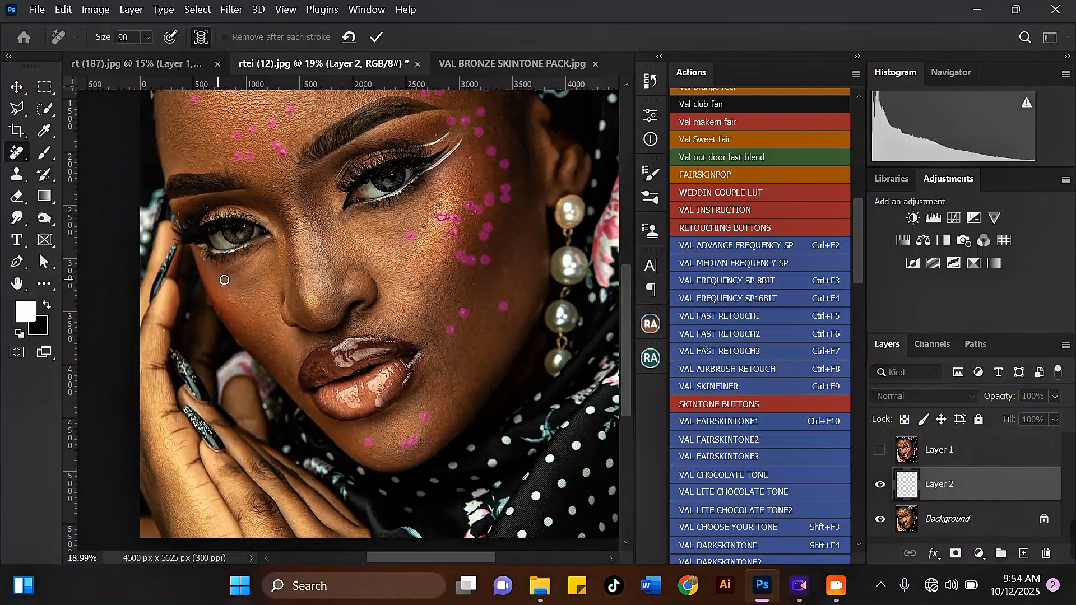
Mark the blemishes on the hand-side cheek, from below the eye to beside the mouth
{"action": "scroll", "coordinate": [232, 306], "scroll_direction": "up", "scroll_amount": 2}
{"action": "scroll", "coordinate": [231, 306], "scroll_direction": "up", "scroll_amount": 1}
{"action": "left_click", "coordinate": [230, 305]}
{"action": "left_click", "coordinate": [216, 281]}
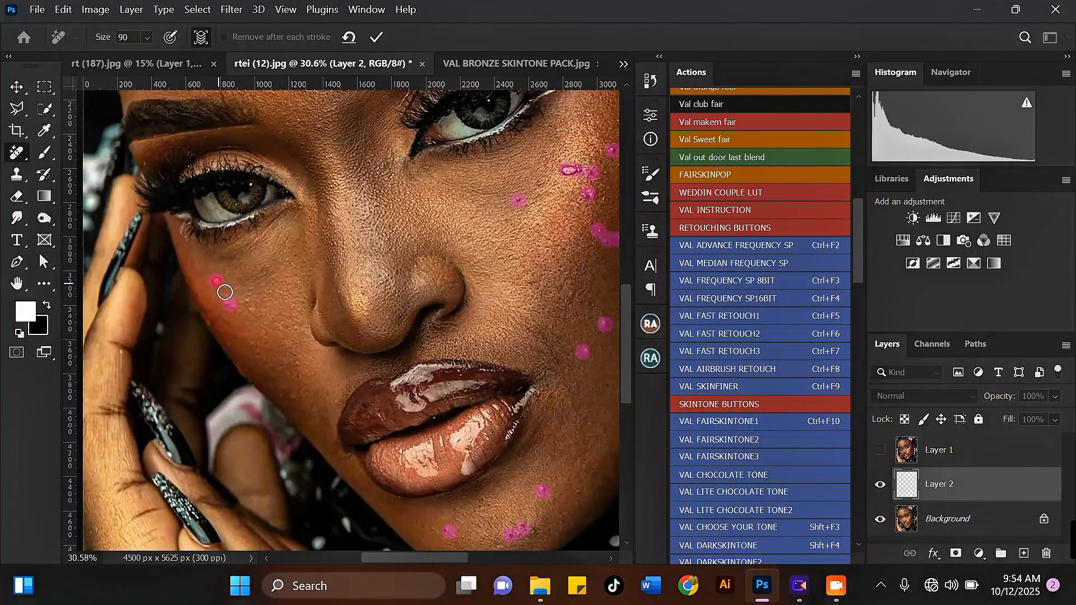
{"action": "left_click", "coordinate": [230, 345]}
{"action": "left_click", "coordinate": [251, 349]}
{"action": "left_click", "coordinate": [292, 396]}
{"action": "left_click", "coordinate": [298, 373]}
{"action": "left_click", "coordinate": [298, 357]}
{"action": "left_click", "coordinate": [294, 328]}
{"action": "scroll", "coordinate": [350, 404], "scroll_direction": "down", "scroll_amount": 1}
{"action": "scroll", "coordinate": [349, 404], "scroll_direction": "down", "scroll_amount": 2}
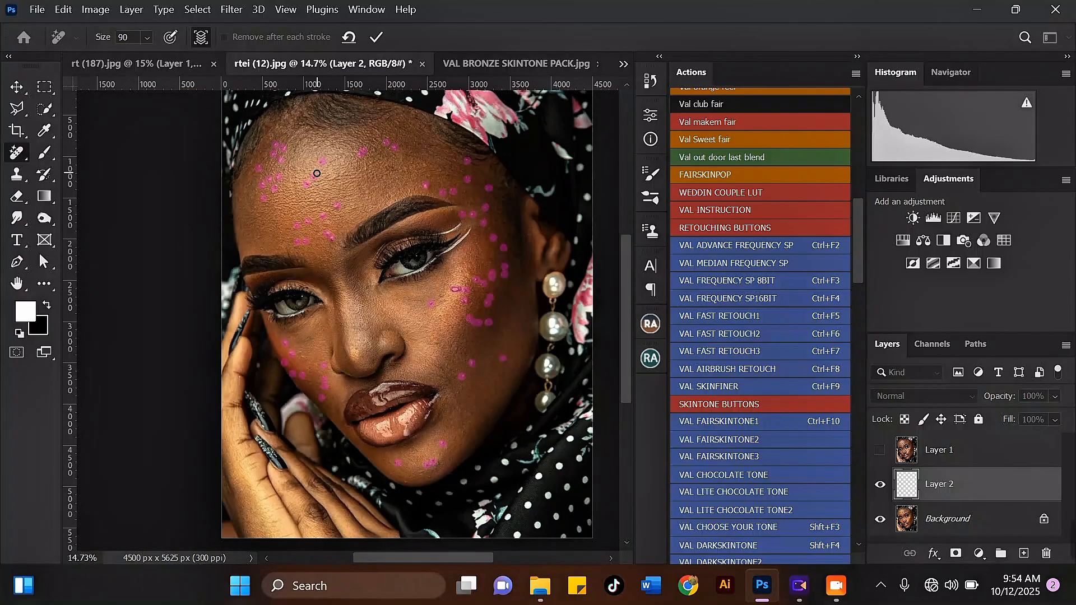
{"action": "scroll", "coordinate": [317, 173], "scroll_direction": "up", "scroll_amount": 2}
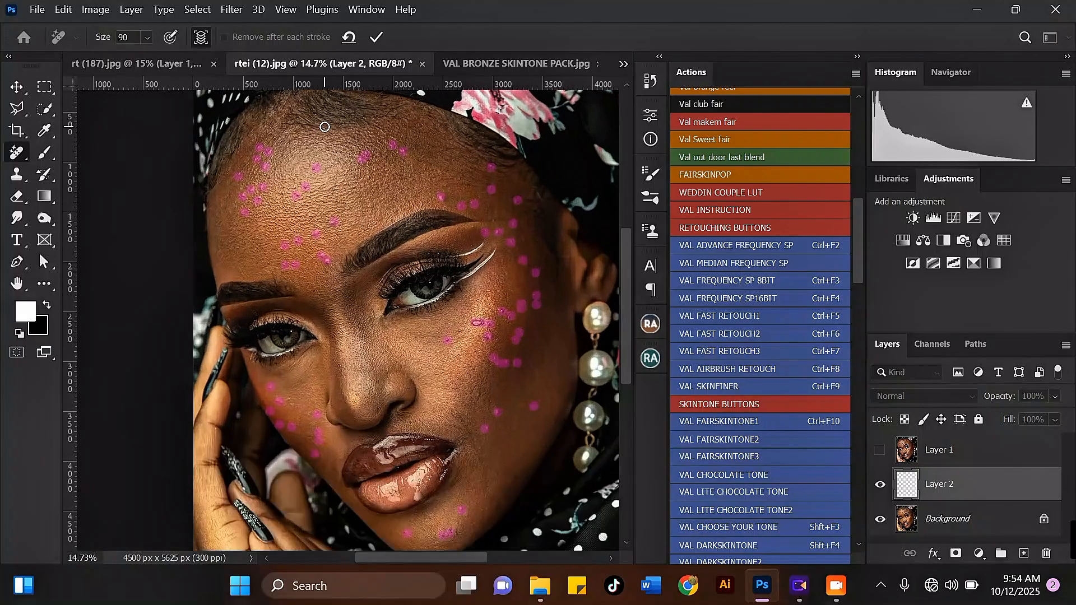
Mark the remaining blemishes along the hairline, on the middle of the forehead and between the brows
{"action": "scroll", "coordinate": [324, 127], "scroll_direction": "up", "scroll_amount": 3}
{"action": "left_click", "coordinate": [295, 129]}
{"action": "left_click", "coordinate": [277, 120]}
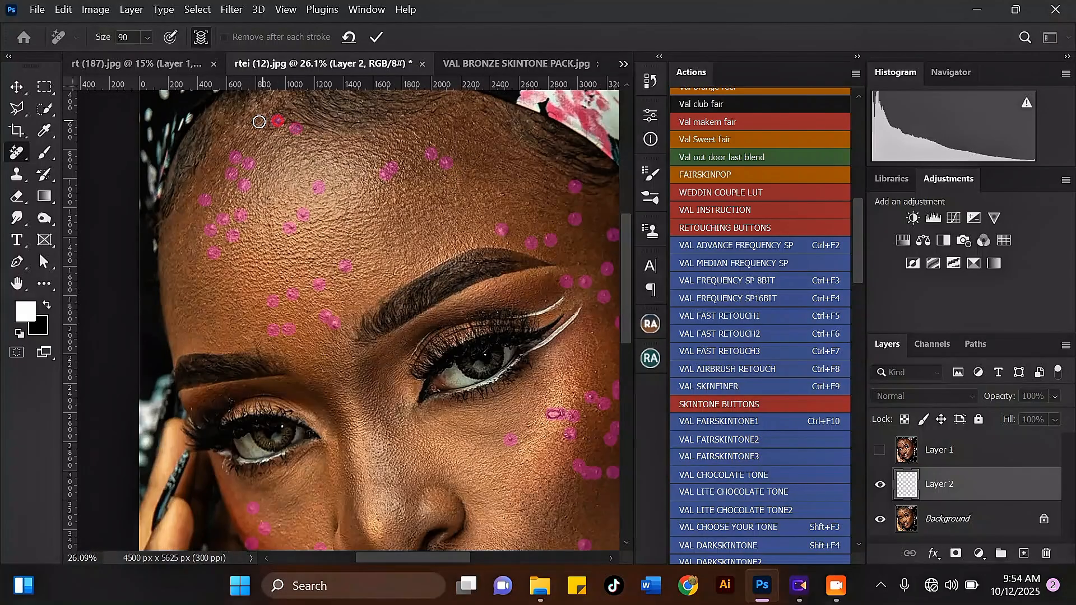
{"action": "left_click", "coordinate": [225, 135]}
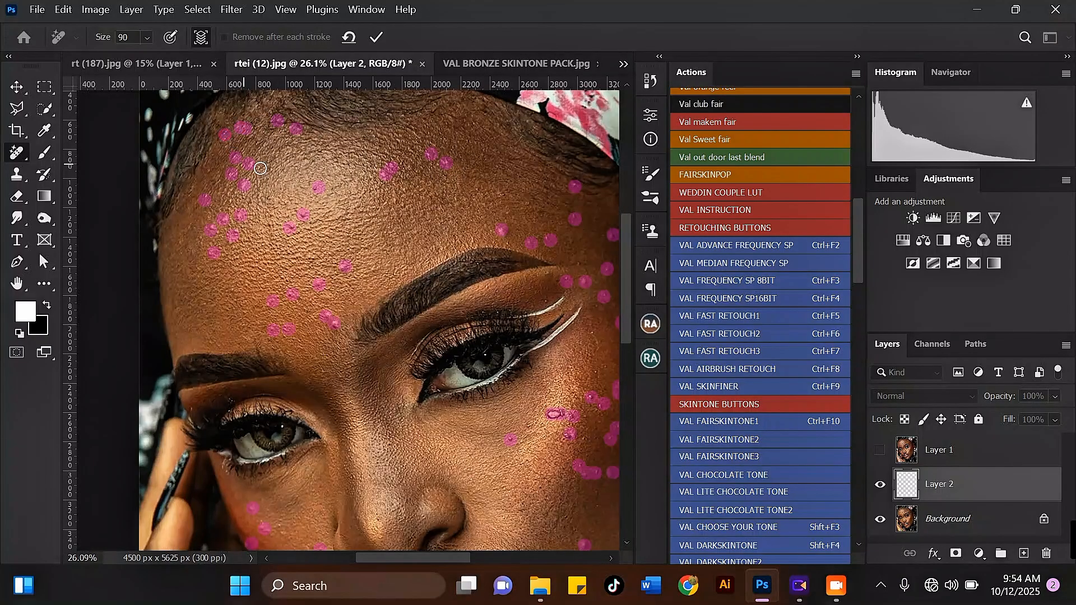
{"action": "left_click", "coordinate": [313, 256]}
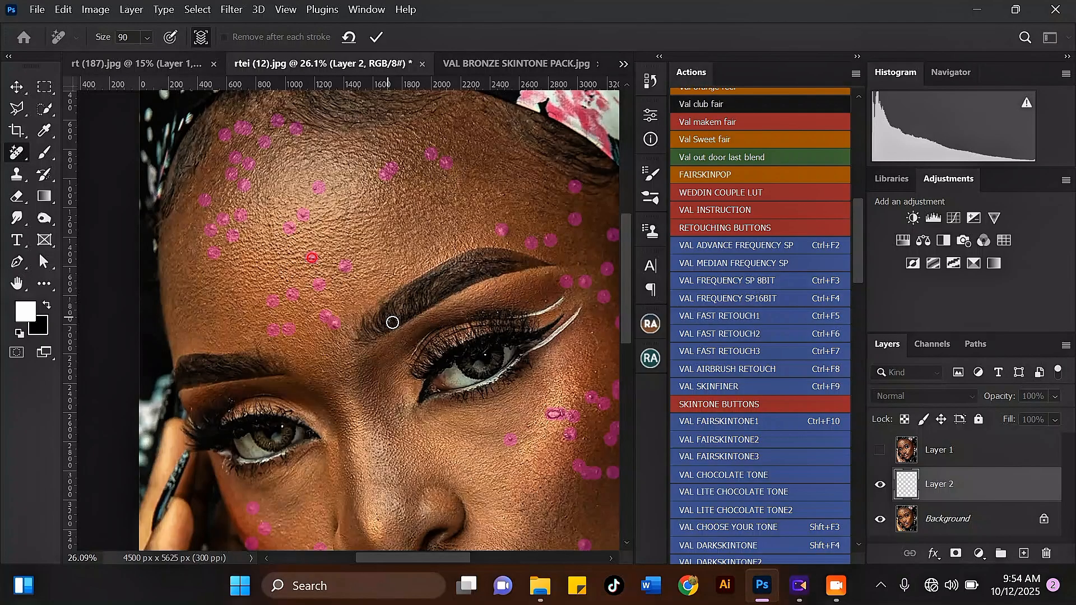
{"action": "left_click", "coordinate": [355, 338]}
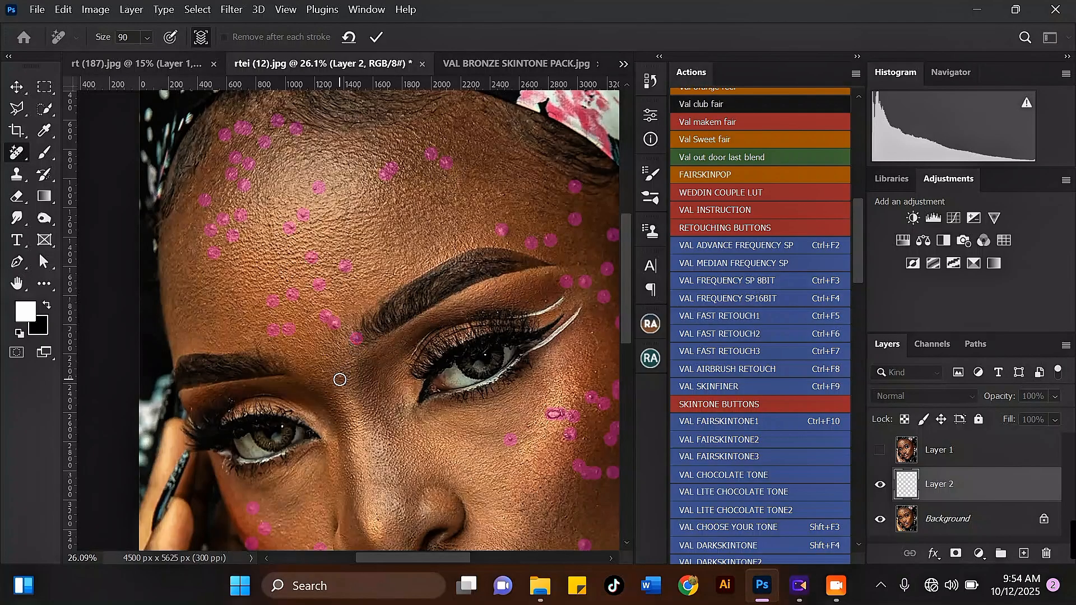
{"action": "left_click", "coordinate": [322, 373]}
Mark the row of blemishes on the forehead above the earring-side brow
{"action": "scroll", "coordinate": [360, 221], "scroll_direction": "down", "scroll_amount": 1}
{"action": "scroll", "coordinate": [435, 249], "scroll_direction": "up", "scroll_amount": 2}
{"action": "left_click", "coordinate": [485, 194]}
{"action": "left_click", "coordinate": [459, 190]}
{"action": "left_click", "coordinate": [434, 184]}
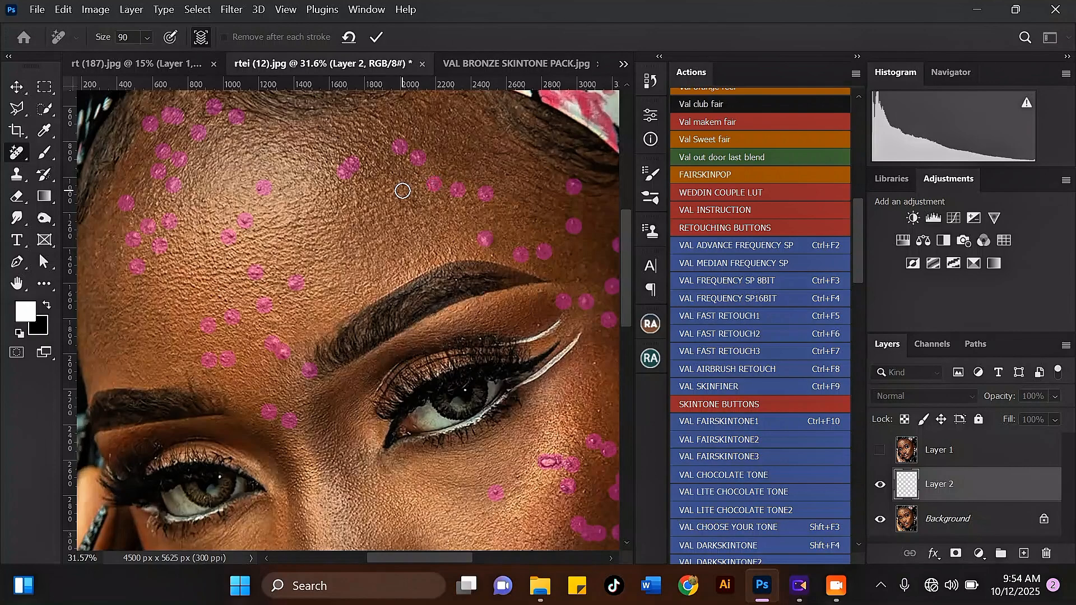
Mark the blemish on the earring-side cheek beside the nose, and apply the removal to all marked spots
{"action": "scroll", "coordinate": [402, 191], "scroll_direction": "down", "scroll_amount": 3}
{"action": "scroll", "coordinate": [467, 399], "scroll_direction": "up", "scroll_amount": 2}
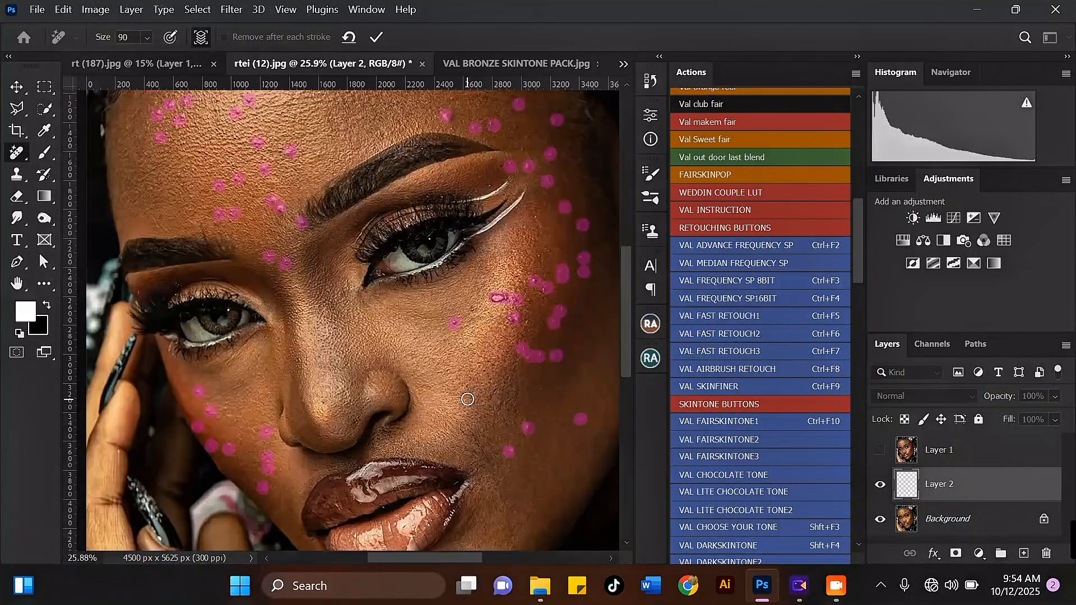
{"action": "left_click", "coordinate": [466, 393]}
{"action": "scroll", "coordinate": [466, 393], "scroll_direction": "down", "scroll_amount": 4}
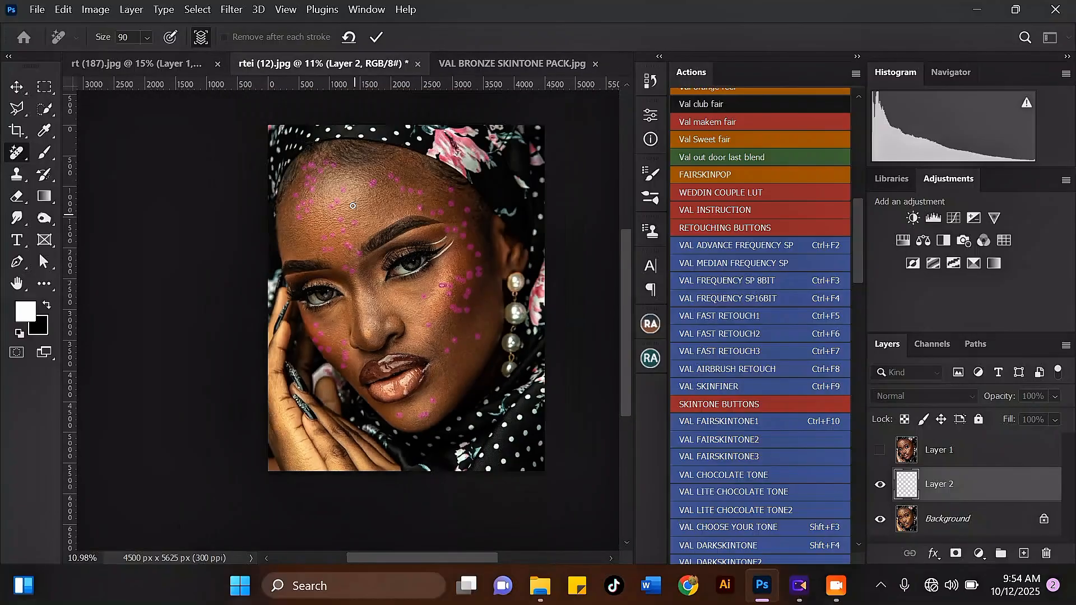
{"action": "scroll", "coordinate": [342, 169], "scroll_direction": "up", "scroll_amount": 1}
{"action": "key", "text": "Return"}
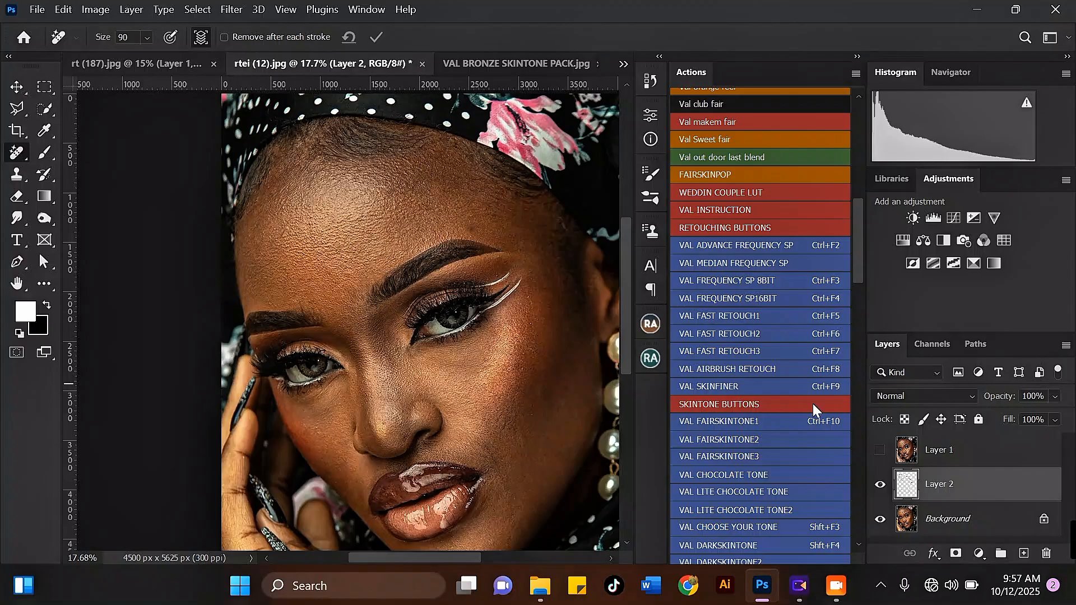
Compare the skin with Layer 2 hidden and shown to examine the blemish removal on the face
{"action": "scroll", "coordinate": [420, 459], "scroll_direction": "up", "scroll_amount": 1}
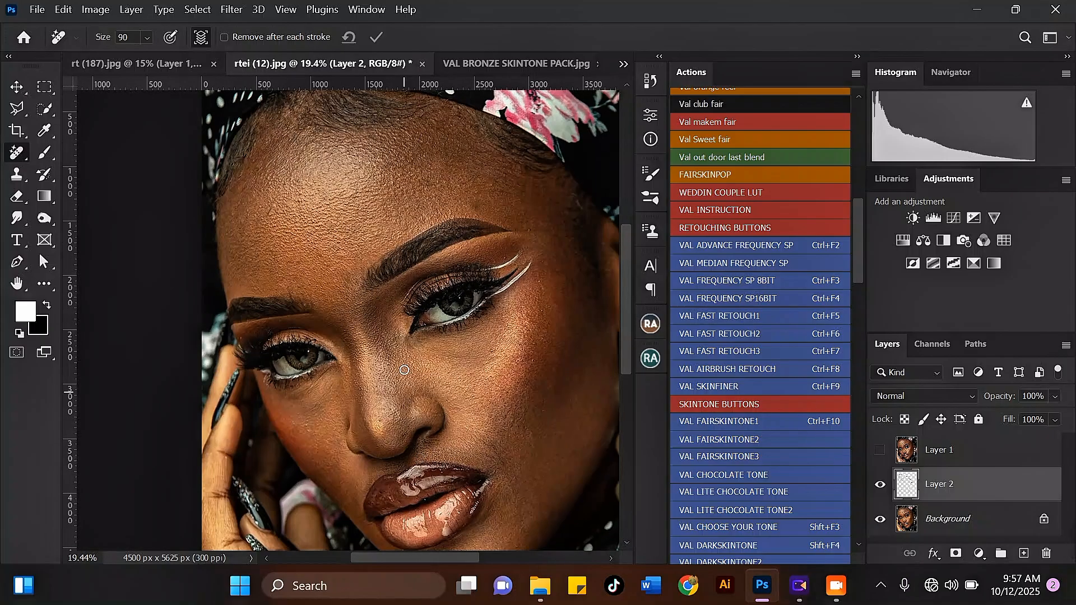
{"action": "scroll", "coordinate": [365, 180], "scroll_direction": "down", "scroll_amount": 1}
{"action": "left_click", "coordinate": [880, 485]}
{"action": "scroll", "coordinate": [542, 395], "scroll_direction": "up", "scroll_amount": 4}
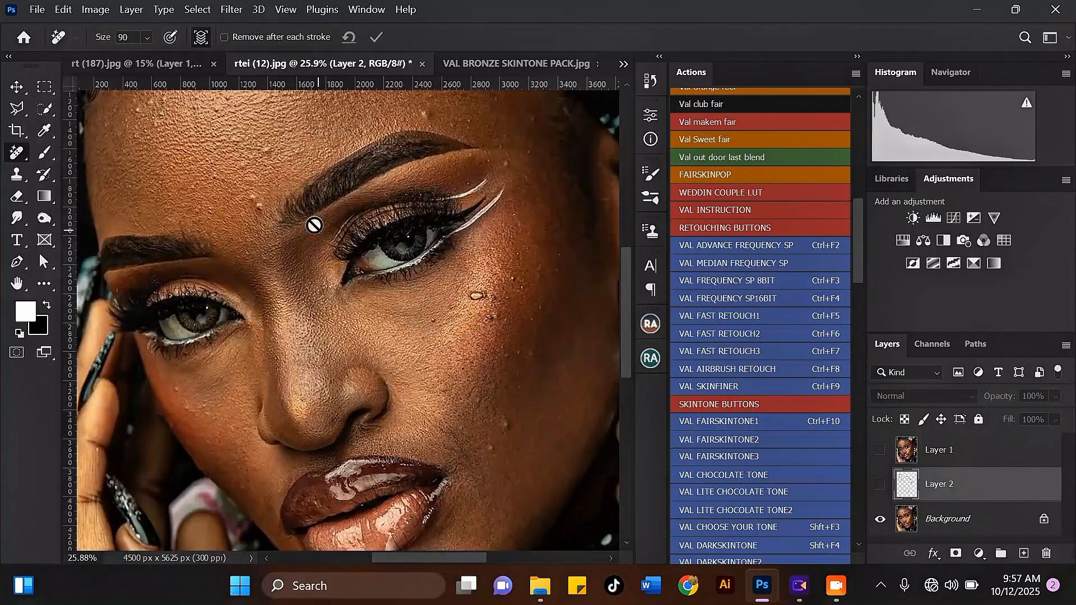
{"action": "left_click", "coordinate": [880, 485]}
{"action": "left_click", "coordinate": [880, 485]}
{"action": "left_click", "coordinate": [882, 486]}
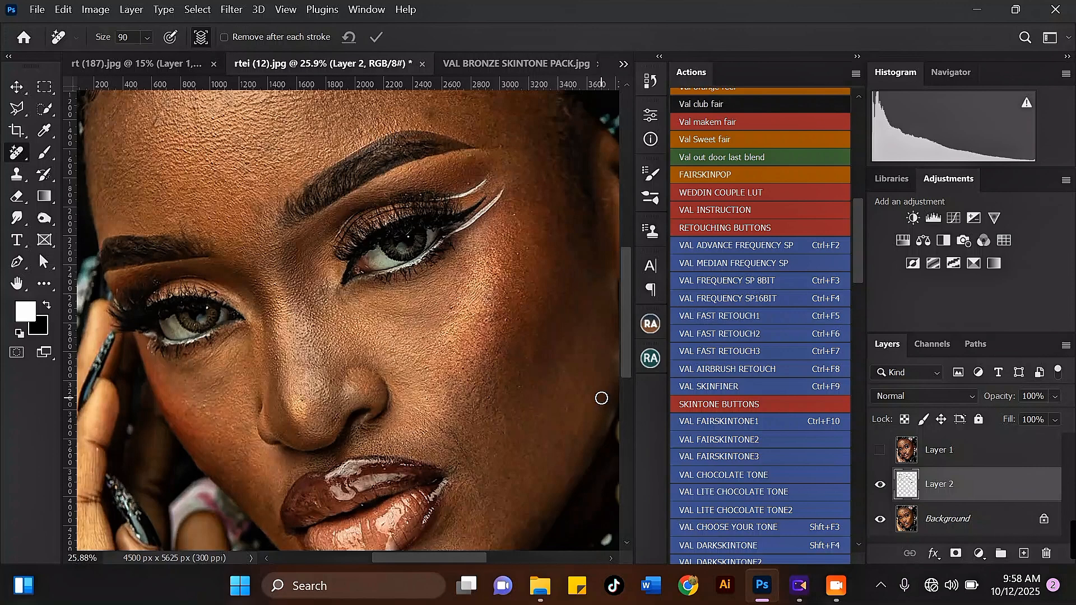
{"action": "scroll", "coordinate": [562, 374], "scroll_direction": "down", "scroll_amount": 2}
{"action": "scroll", "coordinate": [564, 255], "scroll_direction": "up", "scroll_amount": 1}
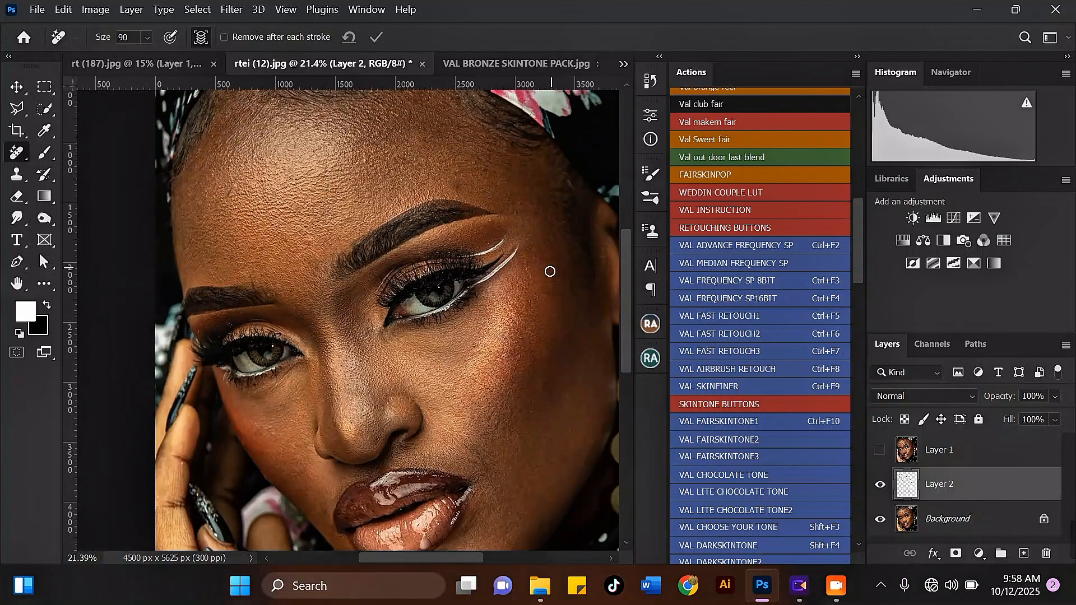
Review the available healing tools and compare the cleaned portrait with the finished bronze version on Layer 1
{"action": "left_click", "coordinate": [19, 160]}
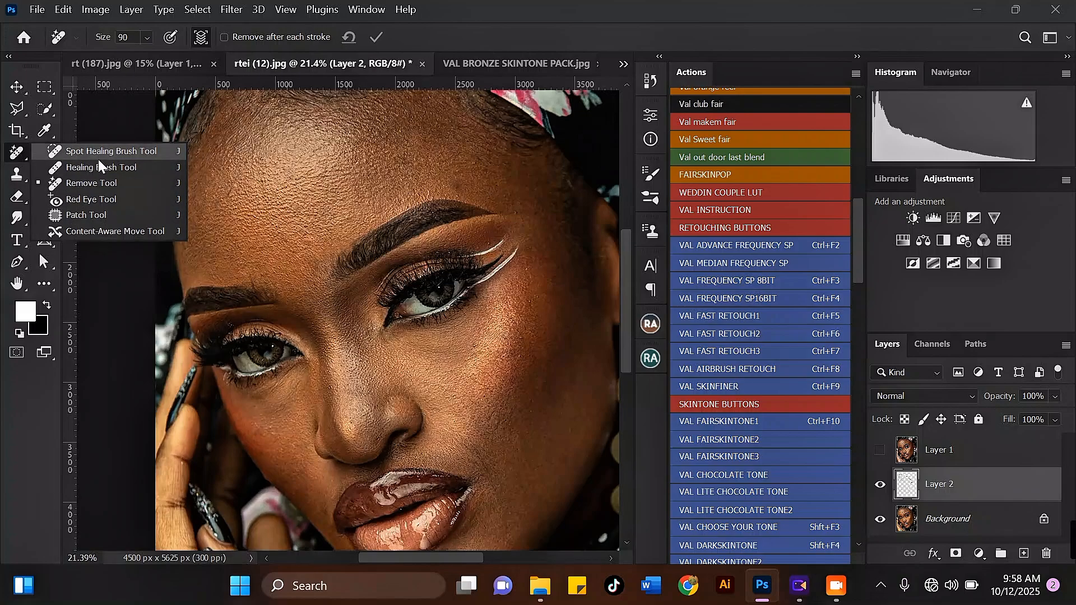
{"action": "left_click", "coordinate": [18, 155]}
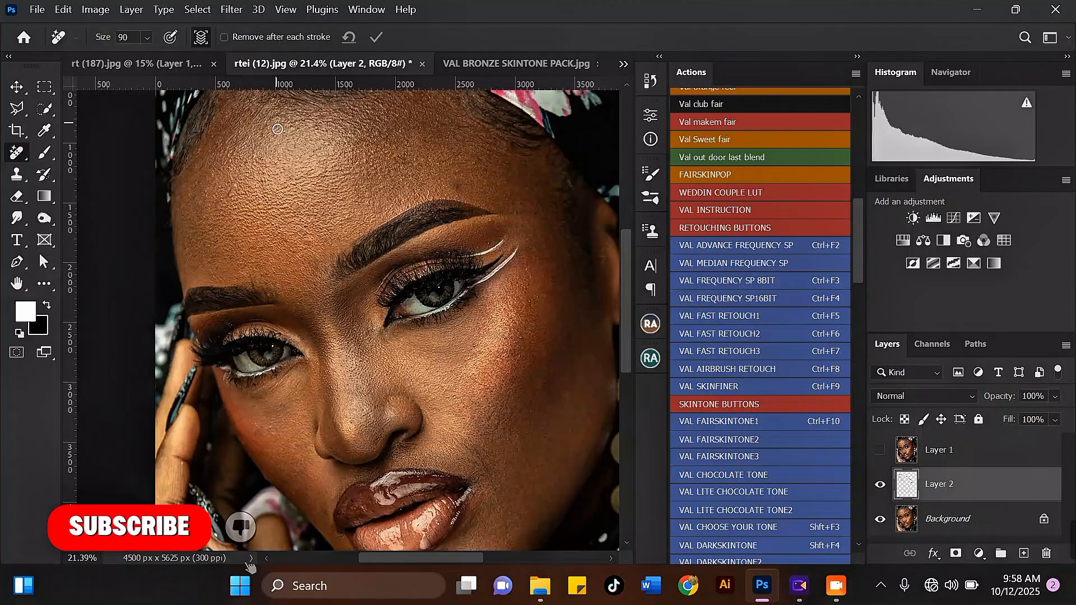
{"action": "scroll", "coordinate": [453, 267], "scroll_direction": "down", "scroll_amount": 3}
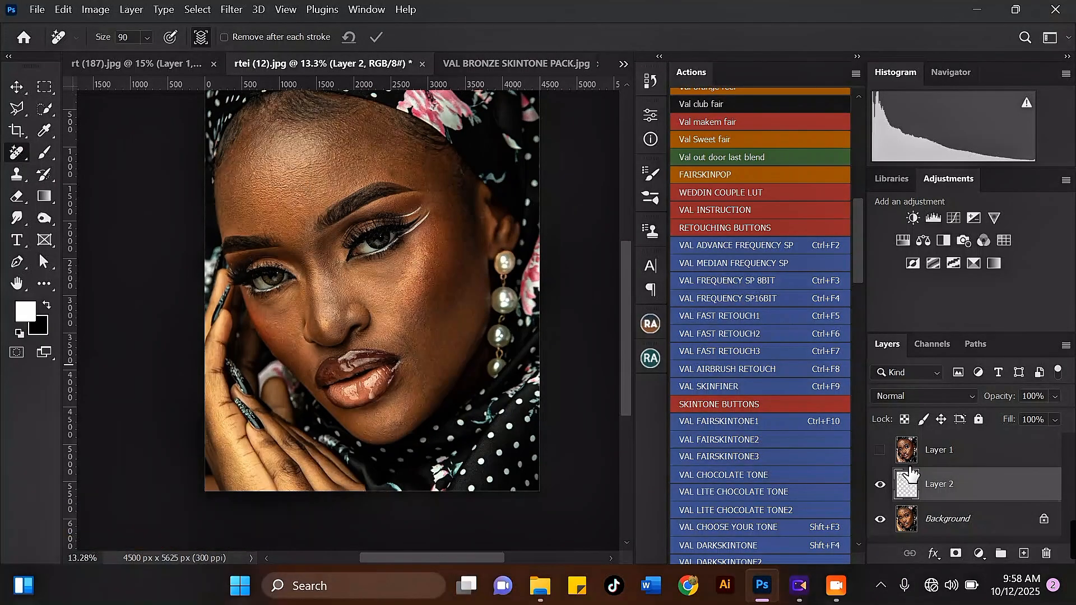
{"action": "left_click", "coordinate": [880, 450]}
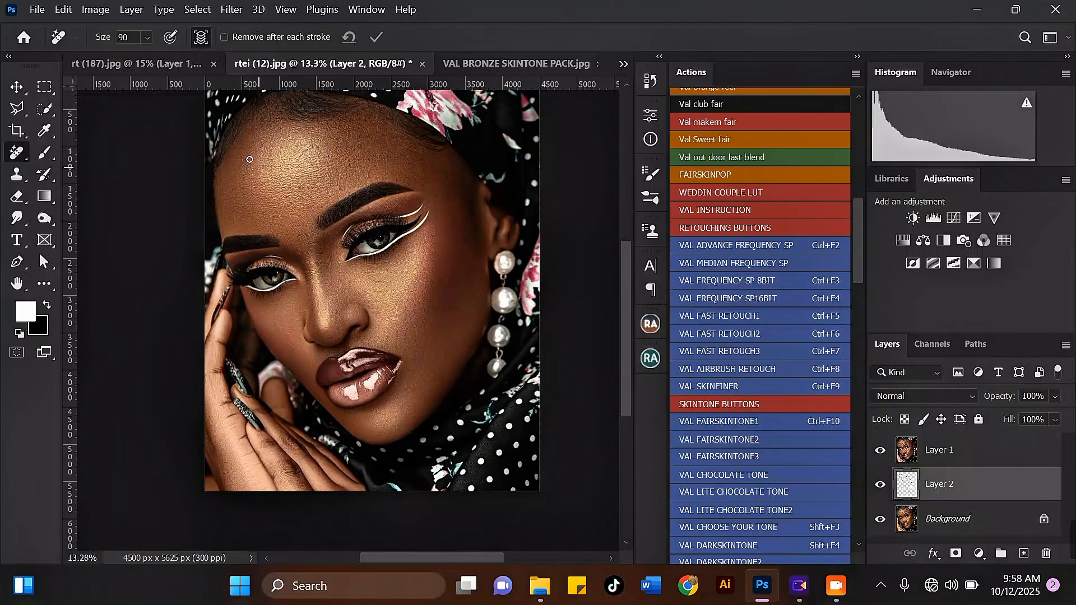
{"action": "scroll", "coordinate": [249, 160], "scroll_direction": "up", "scroll_amount": 1}
{"action": "left_click", "coordinate": [880, 450]}
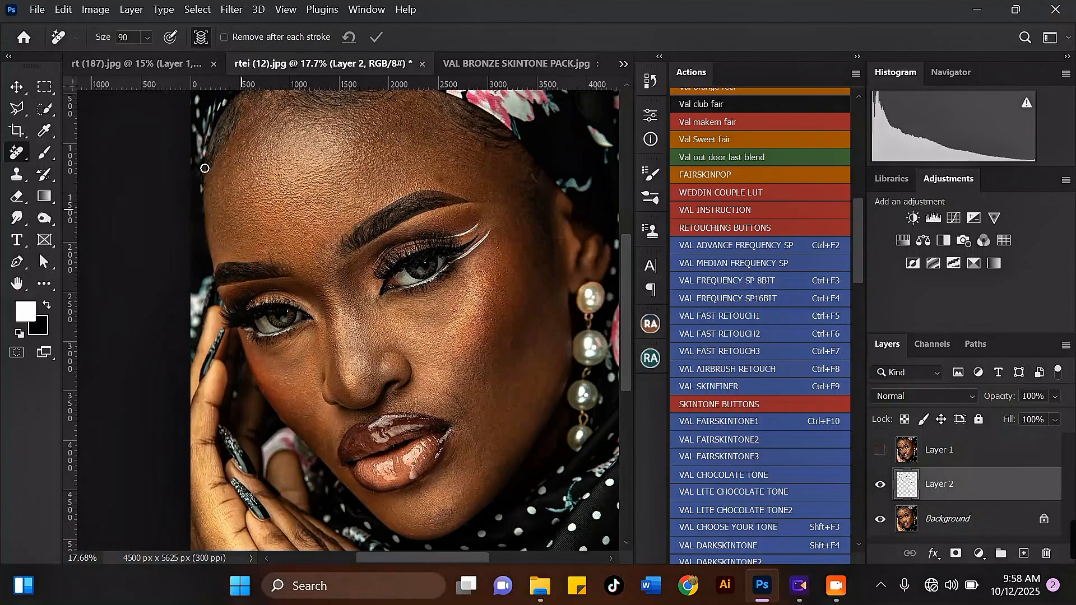
Merge the blemish-removal layer, Layer 2, down into the Background
{"action": "left_click", "coordinate": [971, 524]}
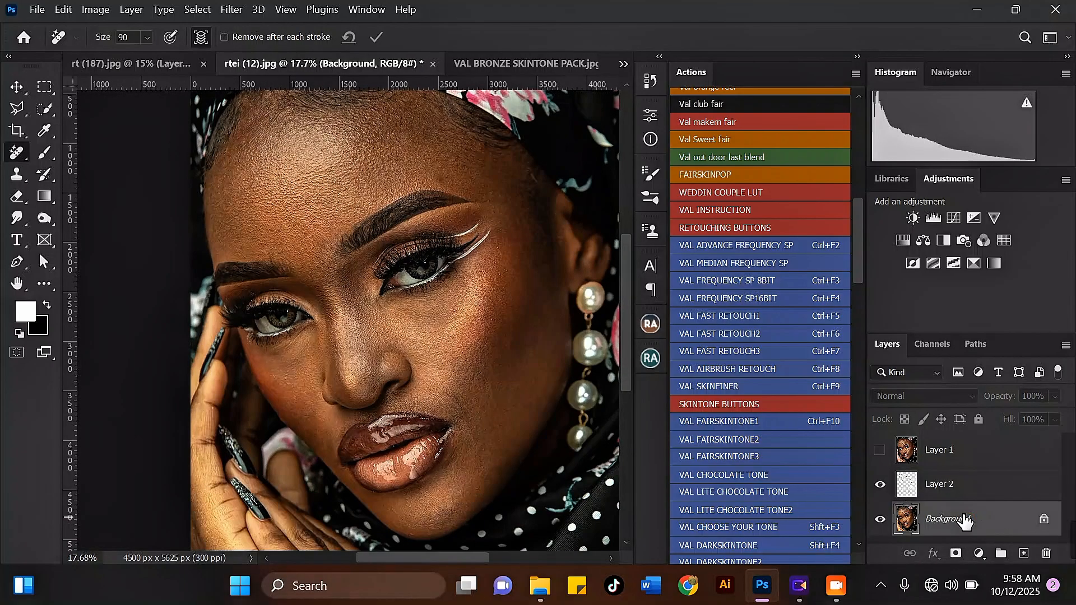
{"action": "left_click", "coordinate": [964, 490]}
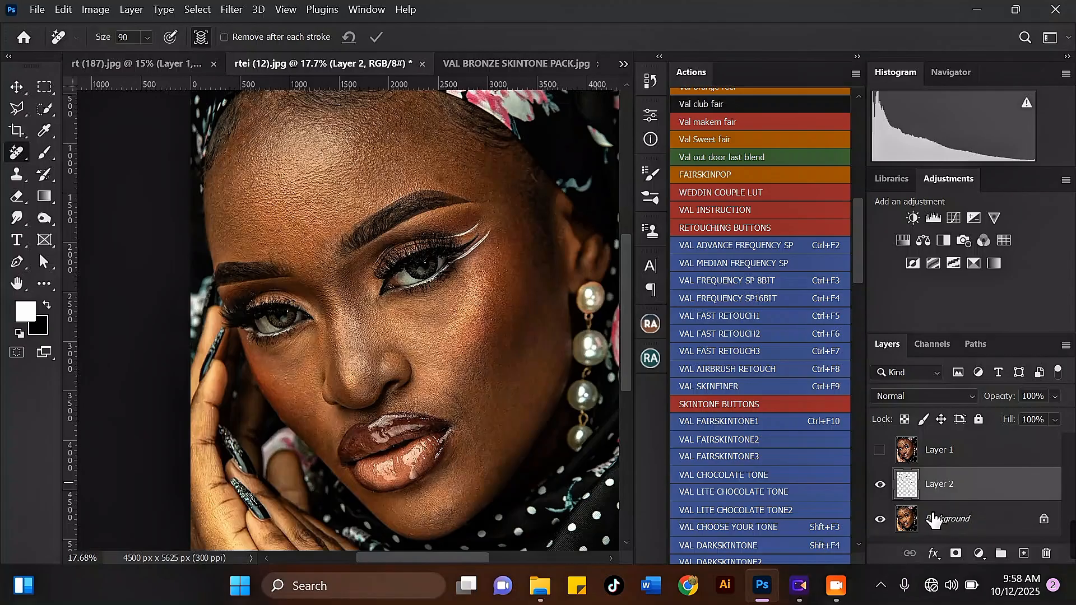
{"action": "key", "text": "Delete"}
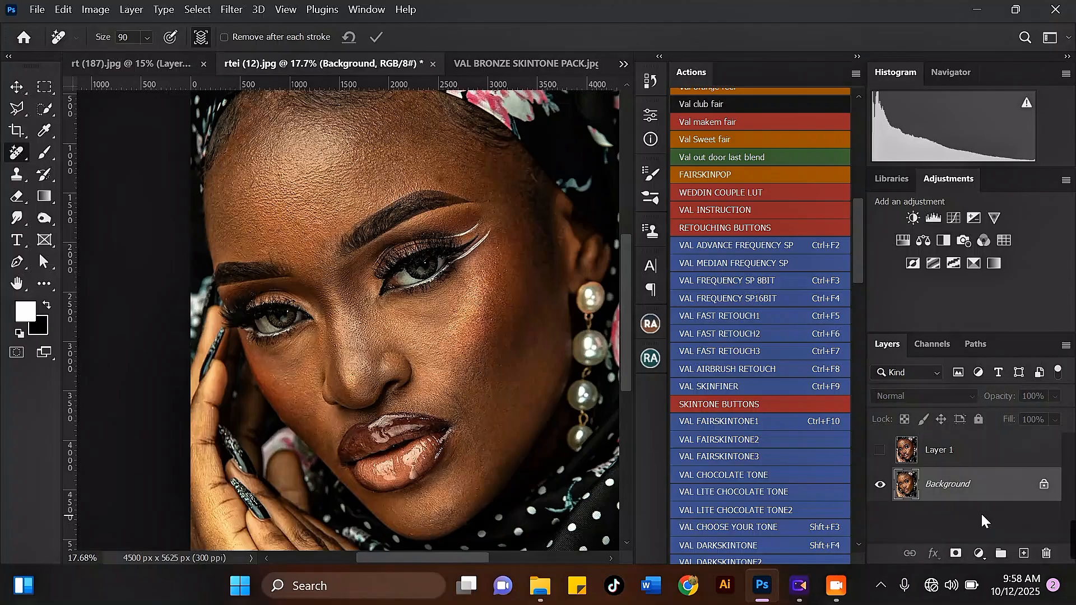
Run the VAL ADVANCE FREQUENCY SP action on the Background and continue past its welcome message
{"action": "scroll", "coordinate": [291, 173], "scroll_direction": "up", "scroll_amount": 1}
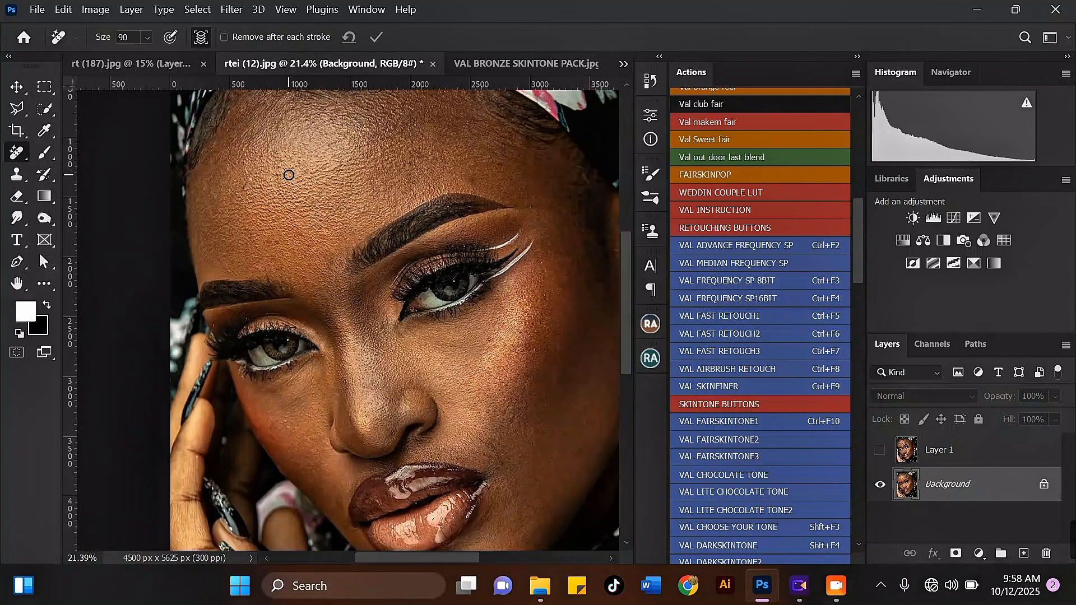
{"action": "scroll", "coordinate": [403, 386], "scroll_direction": "down", "scroll_amount": 1}
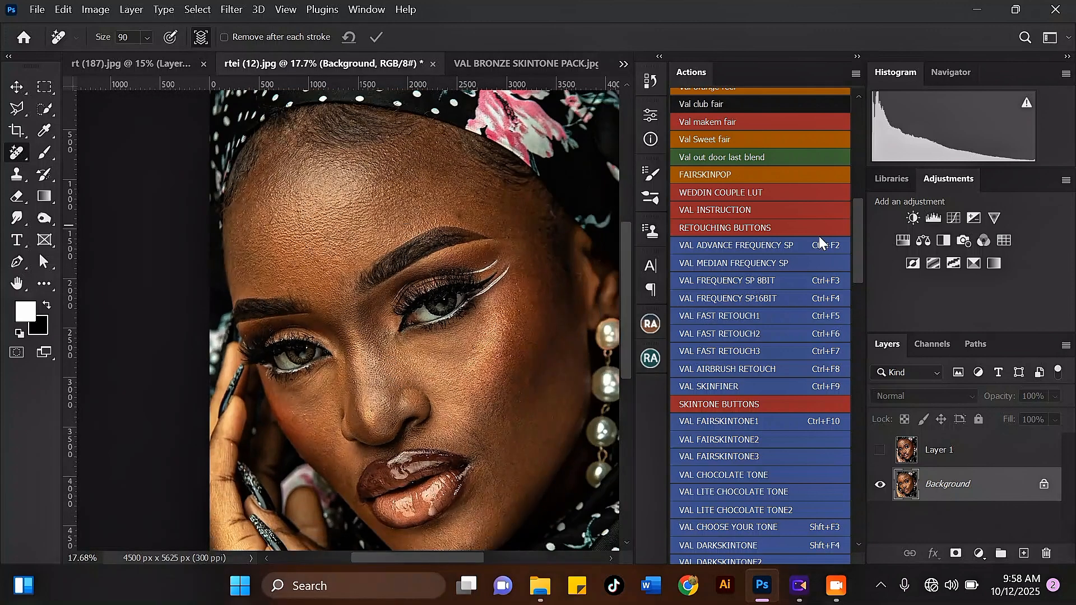
{"action": "left_click", "coordinate": [730, 244]}
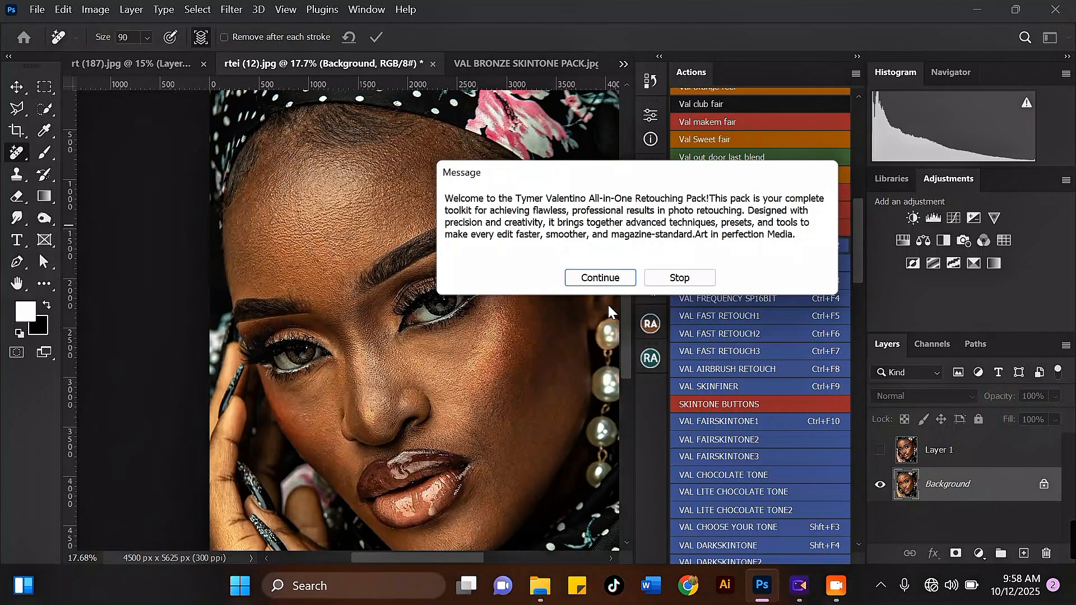
{"action": "left_click", "coordinate": [626, 280]}
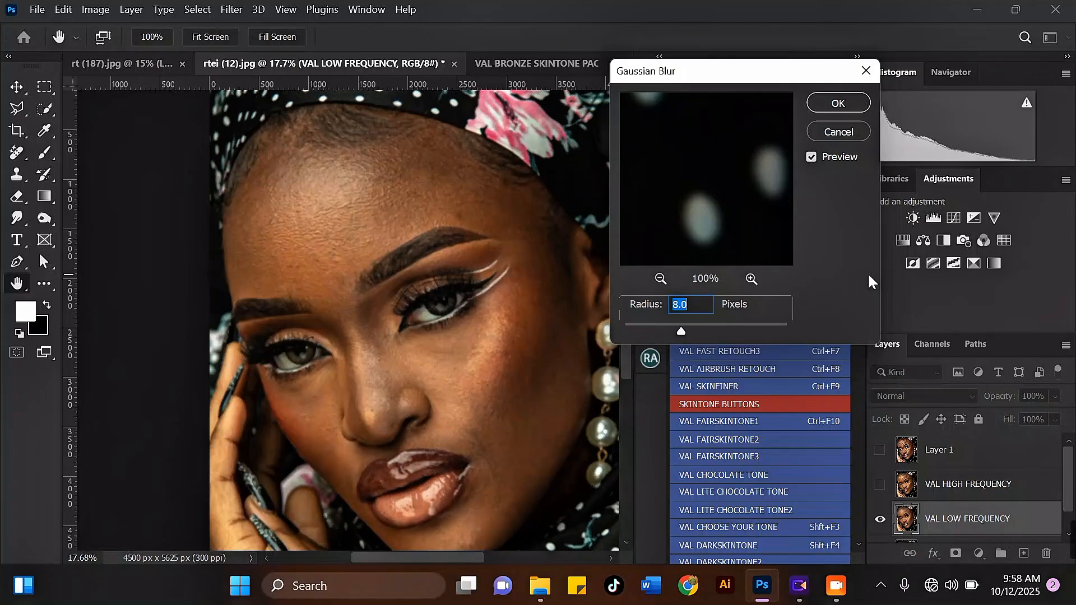
Examine the forehead and brow skin in the Gaussian Blur preview at different magnifications
{"action": "left_click", "coordinate": [661, 284]}
{"action": "left_click", "coordinate": [661, 283]}
{"action": "left_click", "coordinate": [661, 284]}
{"action": "left_click", "coordinate": [661, 284]}
{"action": "left_click", "coordinate": [661, 284]}
{"action": "left_click", "coordinate": [662, 283]}
{"action": "left_click", "coordinate": [661, 283]}
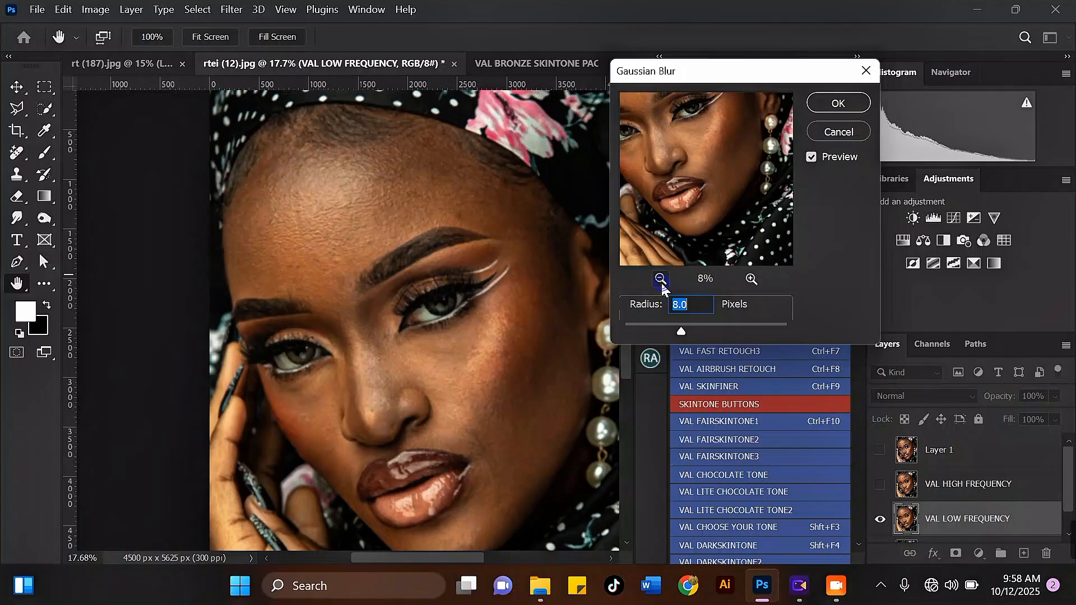
{"action": "left_click_drag", "start_coordinate": [684, 163], "coordinate": [697, 221]}
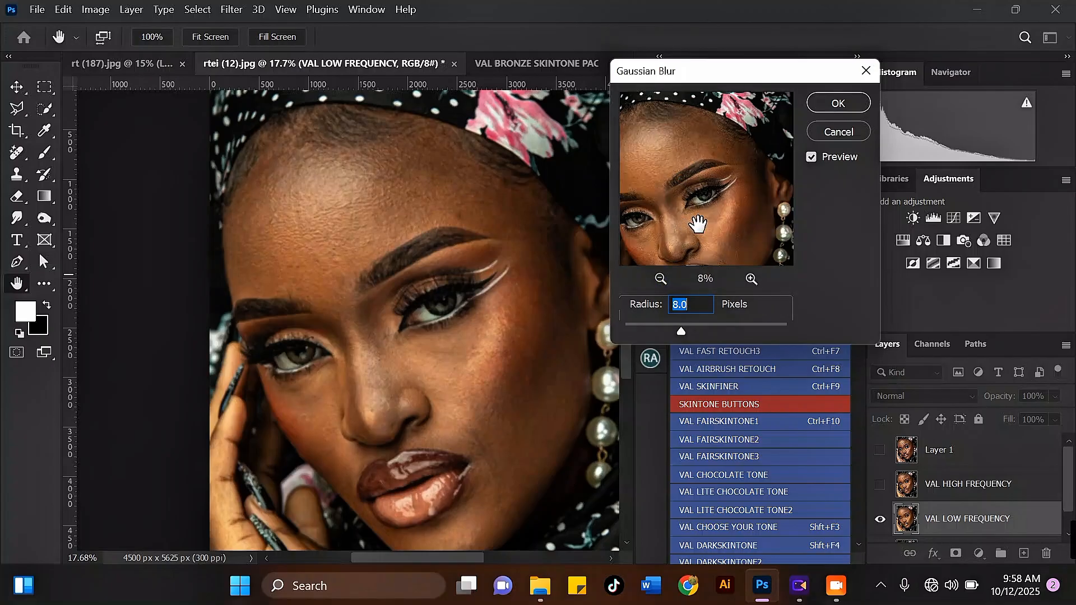
{"action": "left_click", "coordinate": [751, 278]}
{"action": "left_click_drag", "start_coordinate": [668, 176], "coordinate": [701, 204]}
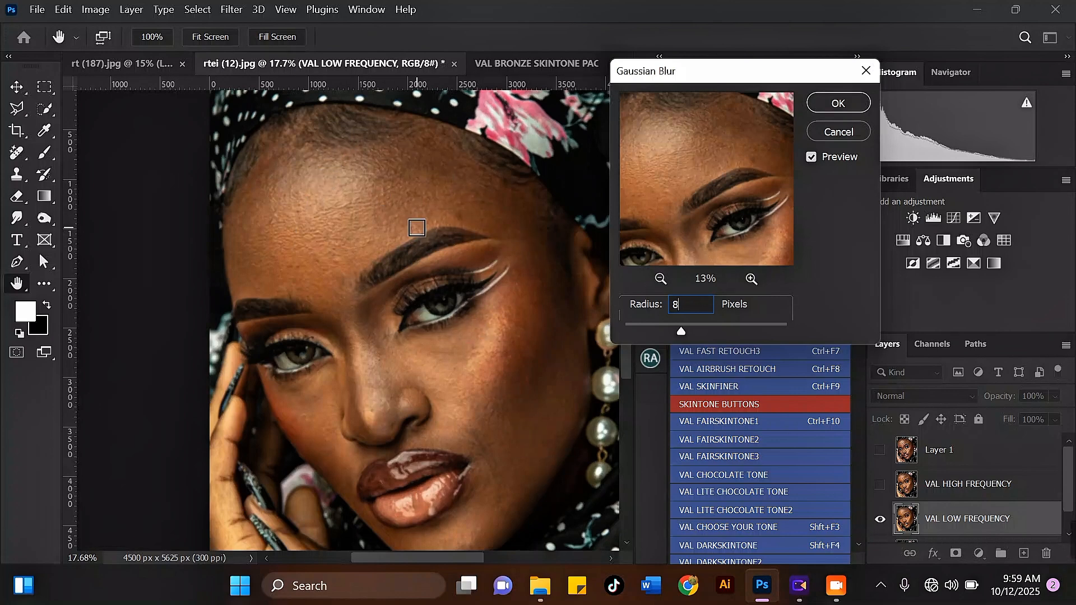
{"action": "left_click", "coordinate": [751, 278]}
{"action": "left_click", "coordinate": [751, 279]}
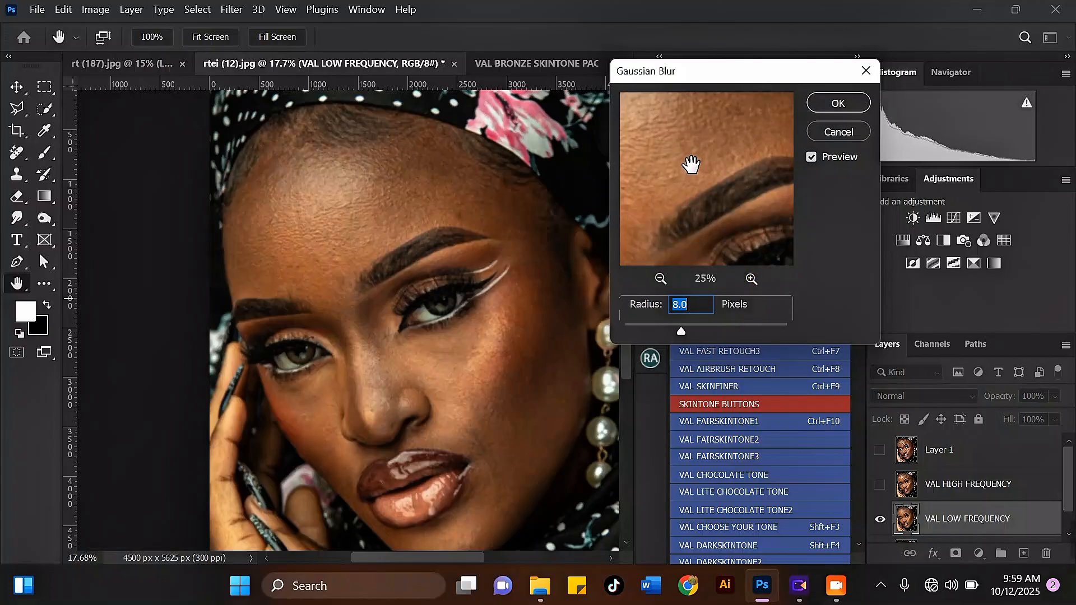
Apply the Gaussian Blur with an 8-pixel radius to VAL LOW FREQUENCY and let the action continue past the Mixer Brush message
{"action": "left_click_drag", "start_coordinate": [691, 163], "coordinate": [705, 215]}
{"action": "key", "text": "ctrl"}
{"action": "left_click", "coordinate": [601, 405], "text": "ctrl"}
{"action": "left_click", "coordinate": [601, 405], "text": "ctrl"}
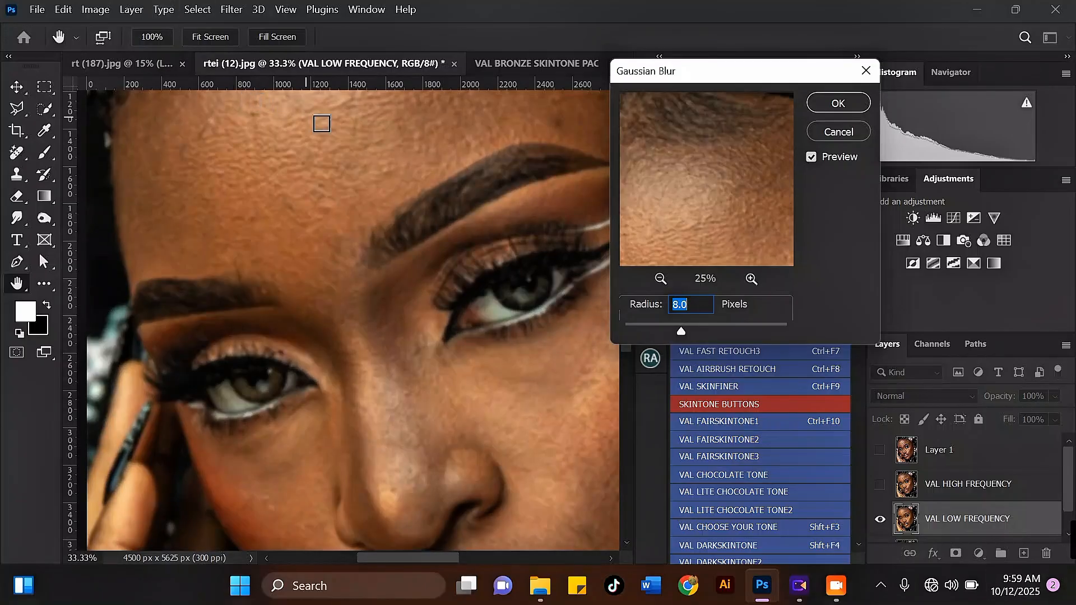
{"action": "left_click_drag", "start_coordinate": [442, 211], "coordinate": [399, 269]}
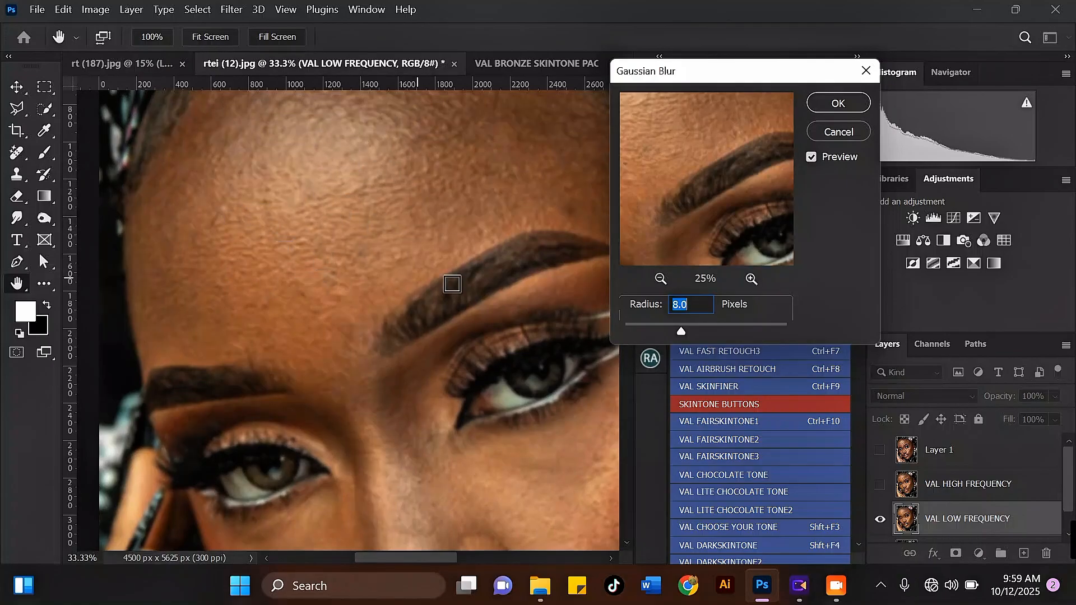
{"action": "left_click", "coordinate": [813, 102]}
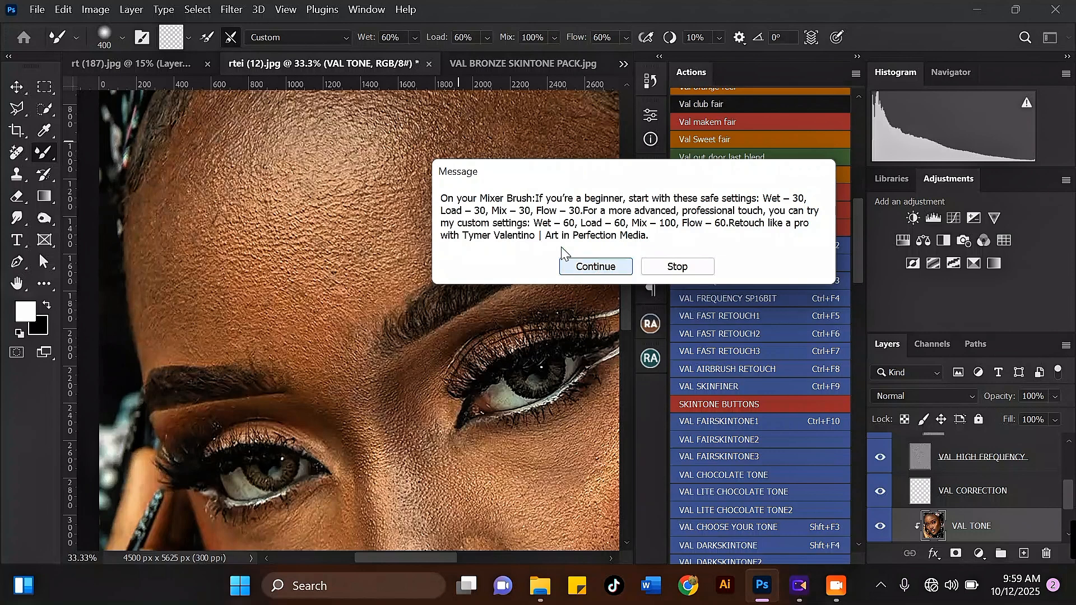
{"action": "left_click_drag", "start_coordinate": [548, 170], "coordinate": [417, 169]}
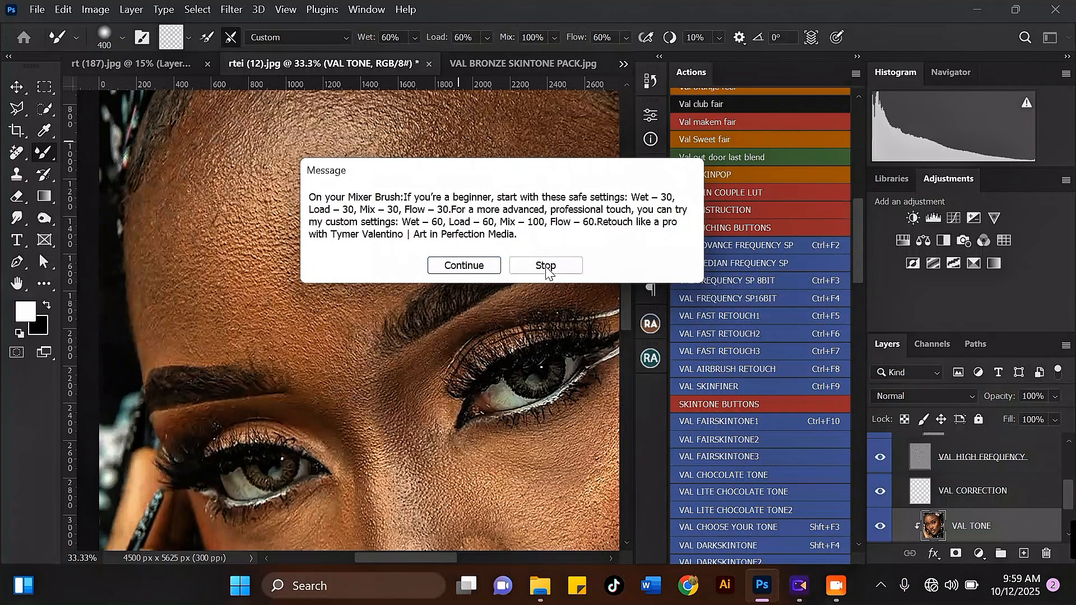
{"action": "left_click", "coordinate": [468, 270]}
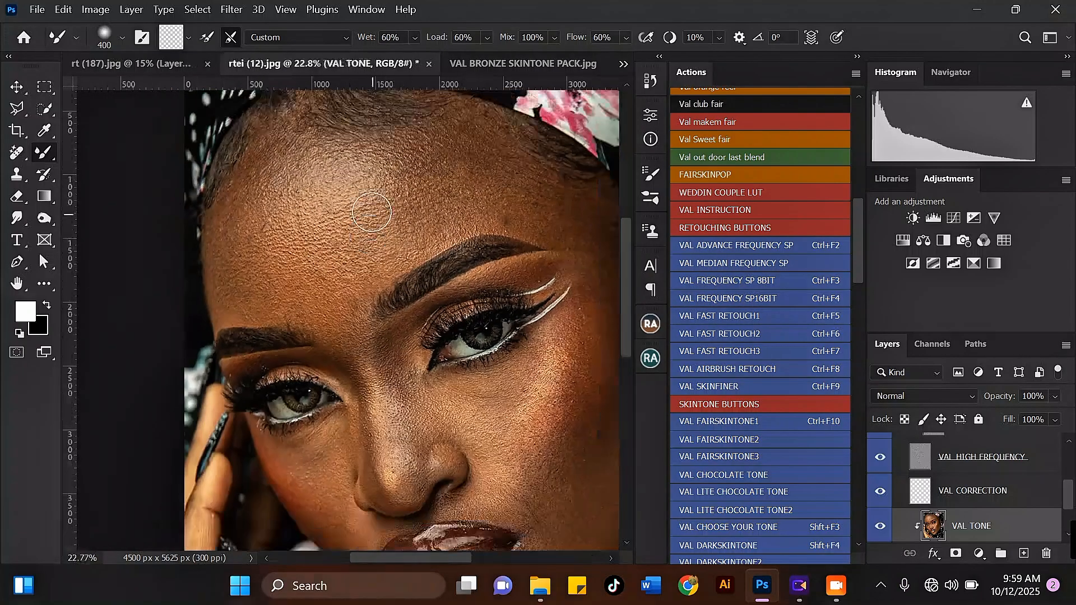
Examine the facial skin alongside the VAL HIGH FREQUENCY, VAL CORRECTION, VAL TONE and VAL LOW FREQUENCY layers
{"action": "scroll", "coordinate": [376, 174], "scroll_direction": "down", "scroll_amount": 2}
{"action": "scroll", "coordinate": [527, 407], "scroll_direction": "up", "scroll_amount": 4}
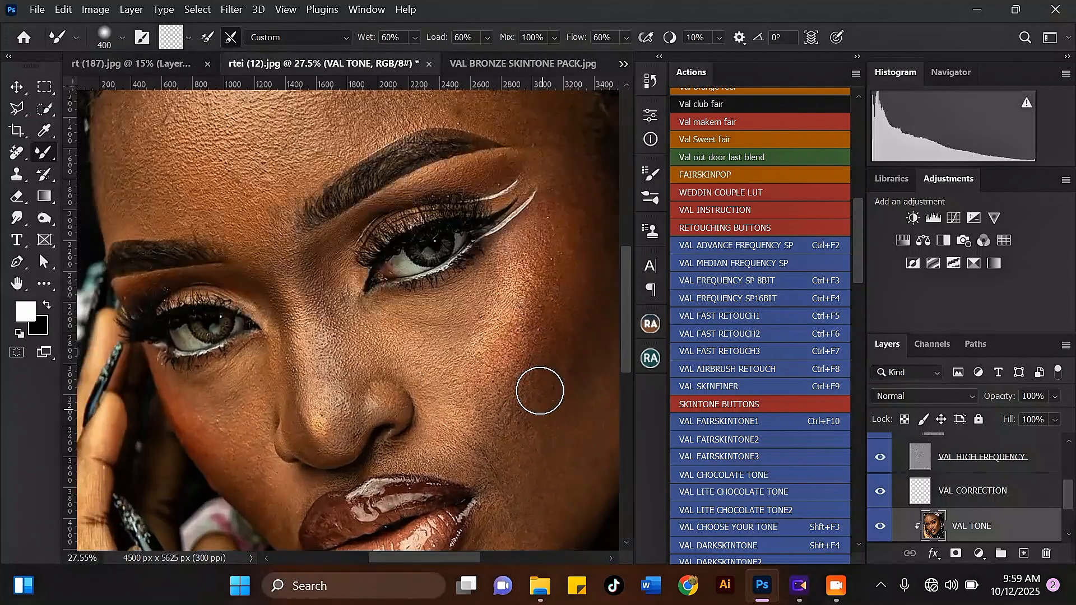
{"action": "left_click_drag", "start_coordinate": [1071, 500], "coordinate": [1070, 516]}
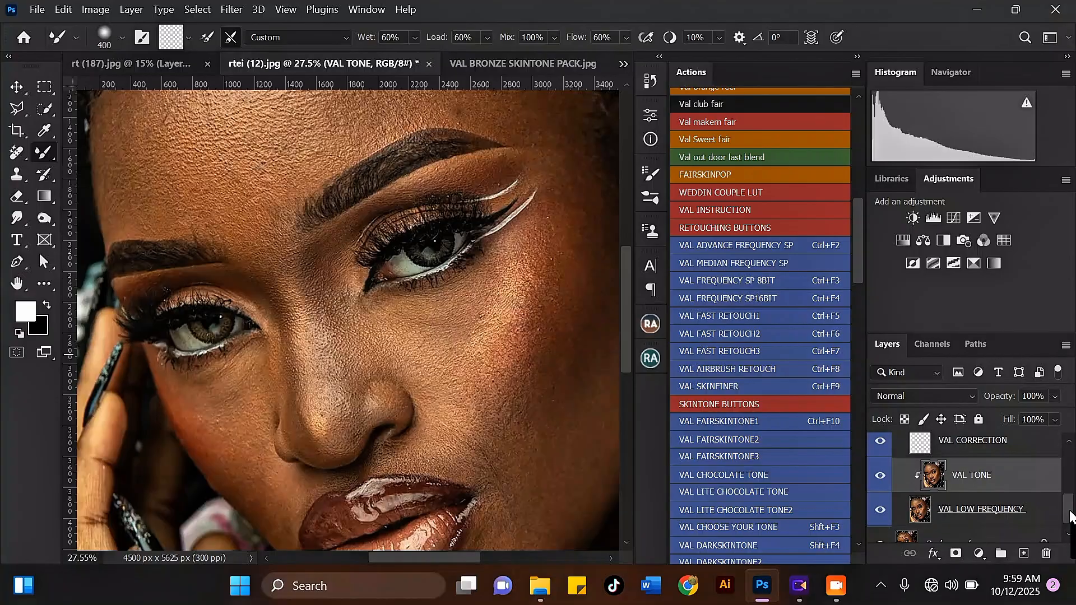
{"action": "scroll", "coordinate": [470, 372], "scroll_direction": "down", "scroll_amount": 2}
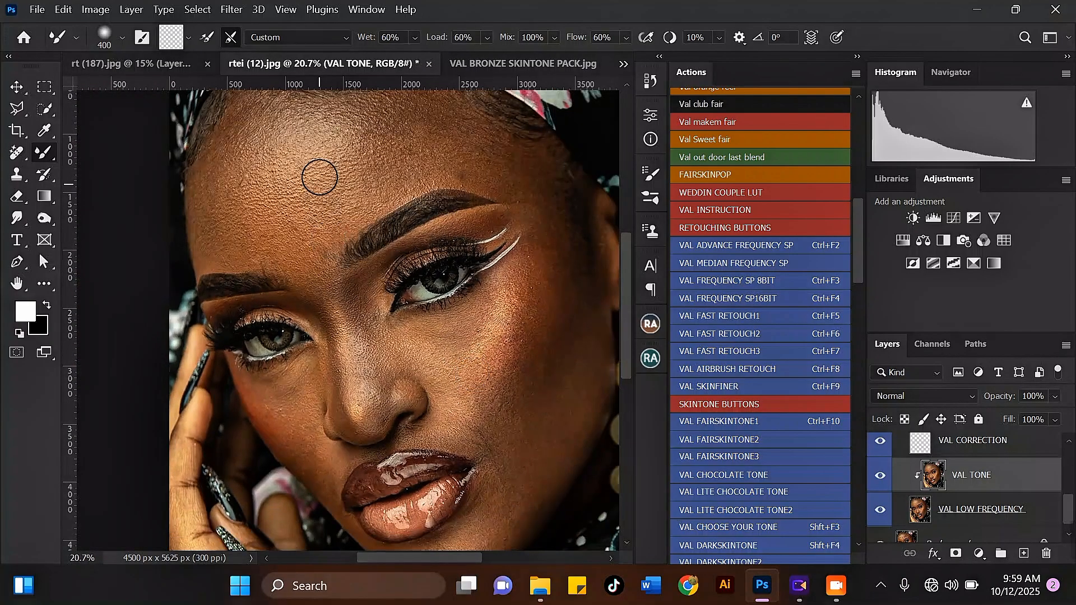
{"action": "mouse_move", "coordinate": [1067, 501]}
{"action": "left_mouse_down"}
{"action": "mouse_move", "coordinate": [1069, 512]}
{"action": "mouse_move", "coordinate": [1068, 485]}
{"action": "mouse_move", "coordinate": [1067, 495]}
{"action": "left_mouse_up"}
{"action": "scroll", "coordinate": [1003, 468], "scroll_direction": "up", "scroll_amount": 2}
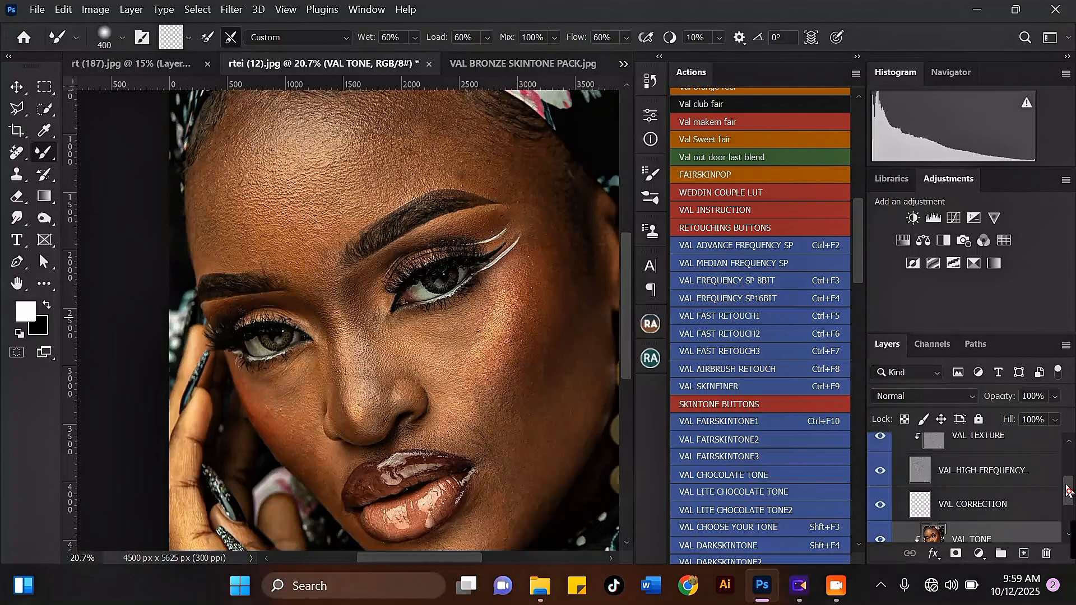
{"action": "scroll", "coordinate": [1065, 488], "scroll_direction": "down", "scroll_amount": 3}
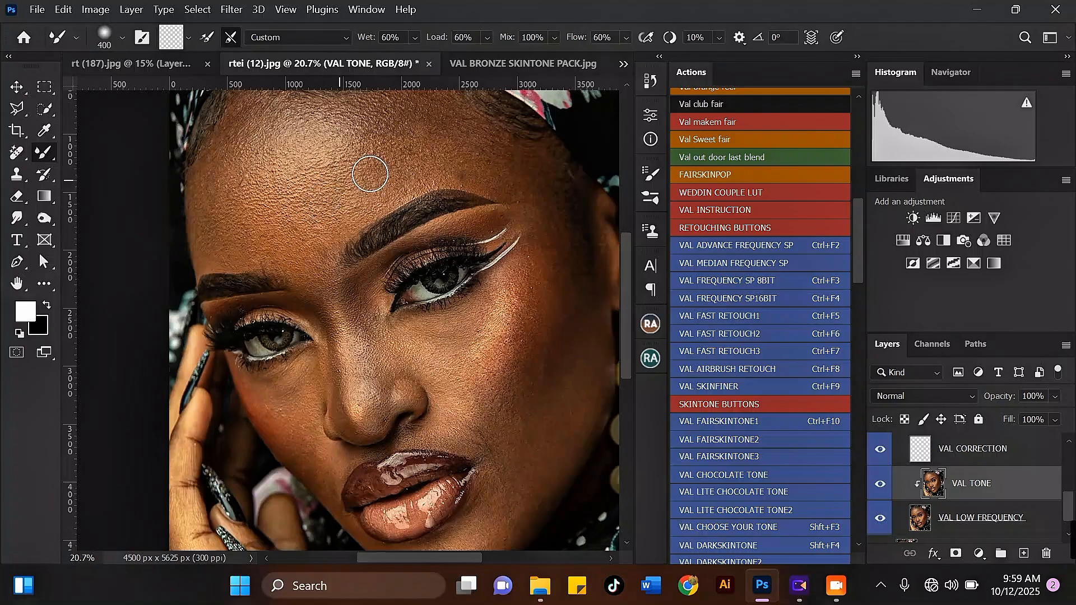
{"action": "scroll", "coordinate": [521, 312], "scroll_direction": "down", "scroll_amount": 2}
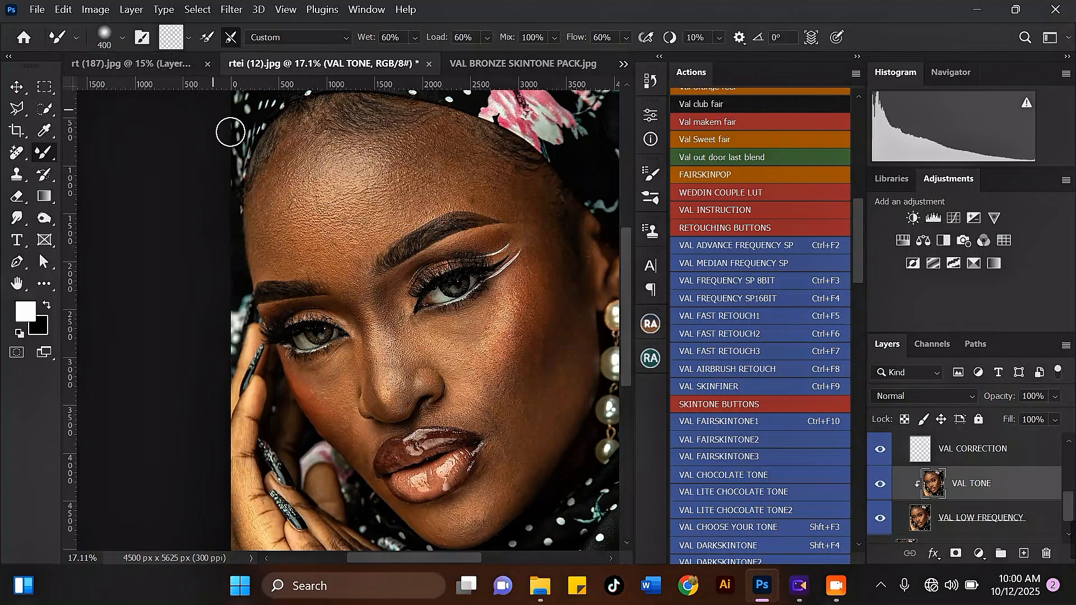
Review the Mixer Brush's tip presets, detailed brush settings and load options
{"action": "left_click", "coordinate": [123, 39]}
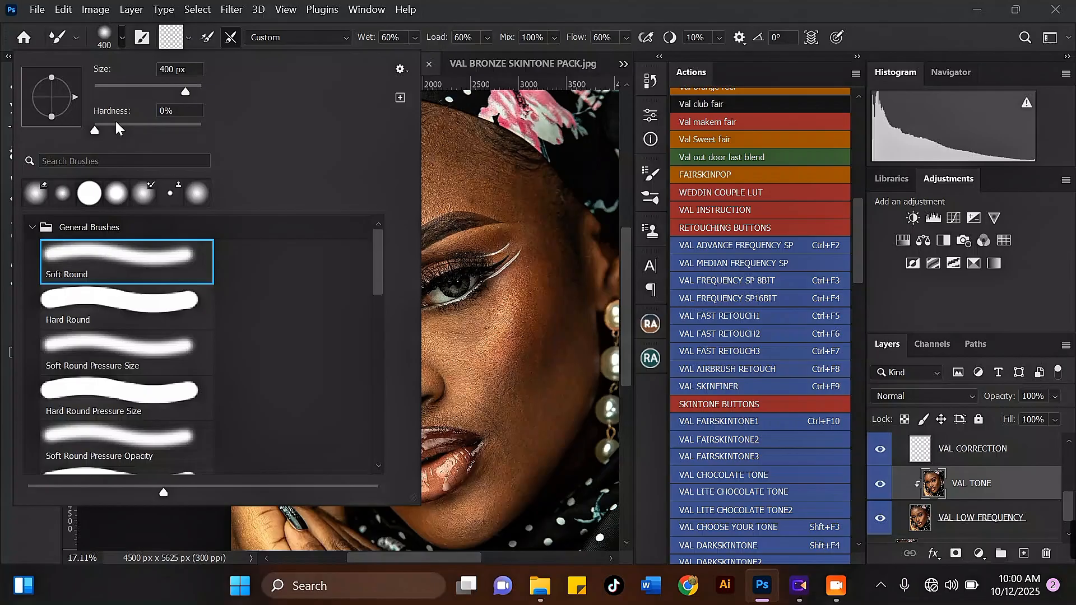
{"action": "key", "text": "Return"}
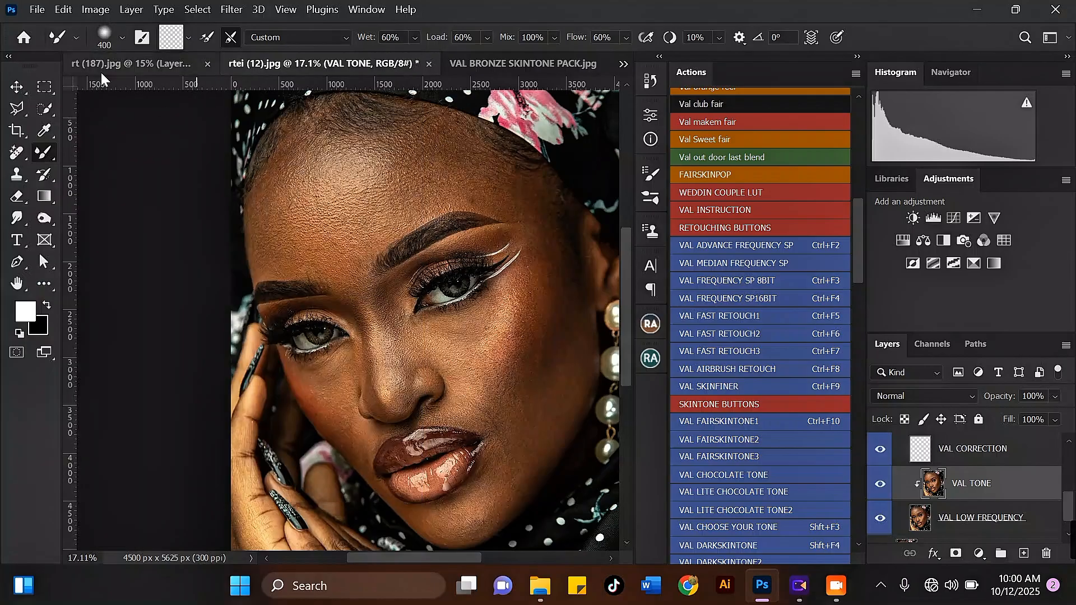
{"action": "left_click", "coordinate": [143, 37]}
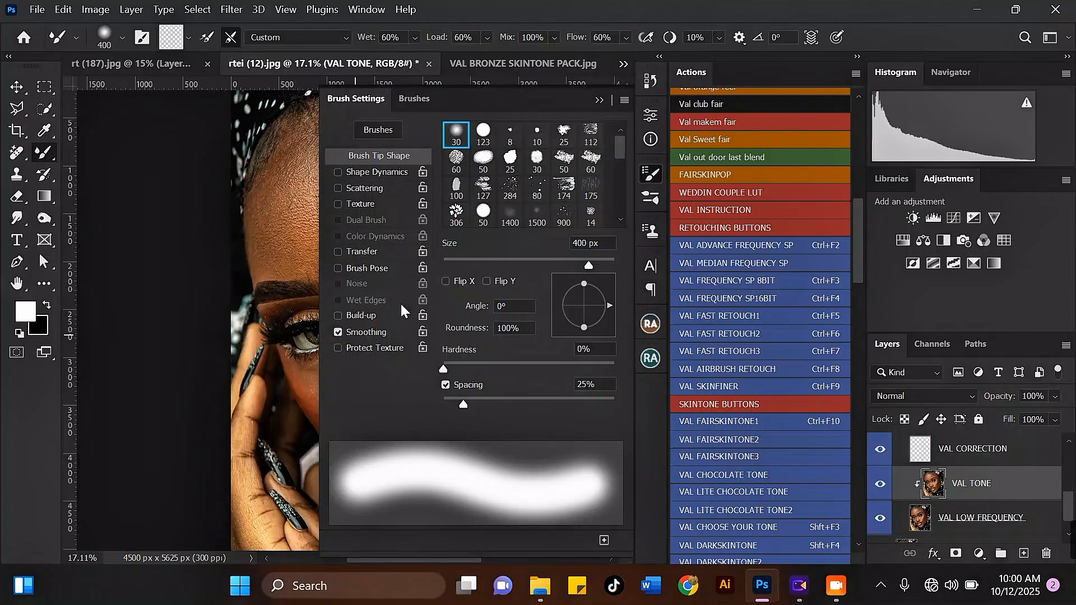
{"action": "left_click", "coordinate": [598, 99]}
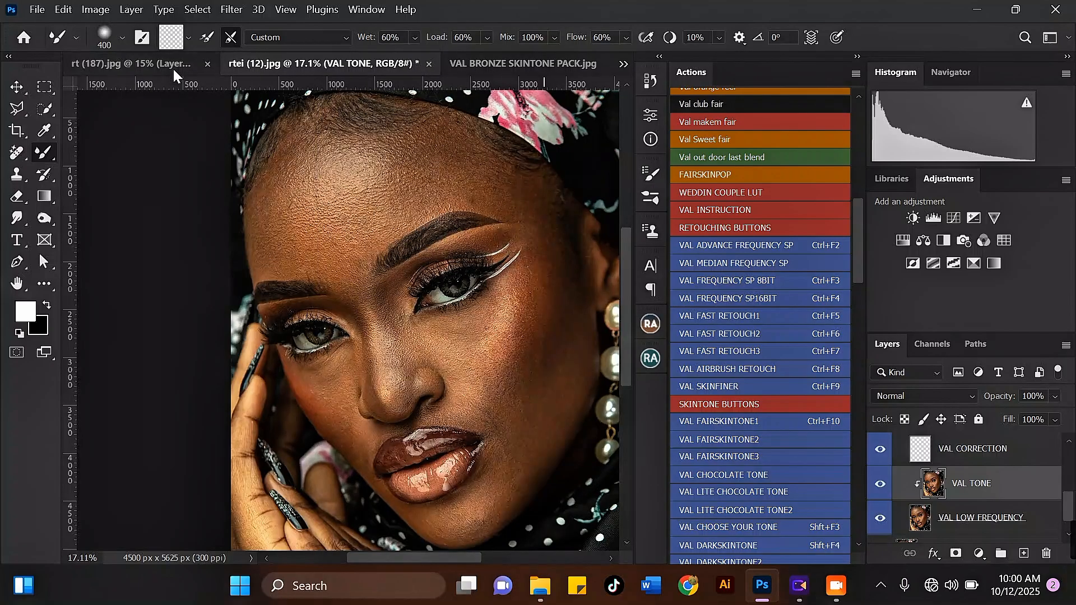
{"action": "left_click", "coordinate": [189, 38]}
{"action": "left_click", "coordinate": [196, 72]}
Blend the upper forehead and its highlight on VAL TONE with the Mixer Brush, enlarging the tip to 500 and 600 px
{"action": "scroll", "coordinate": [518, 172], "scroll_direction": "up", "scroll_amount": 3}
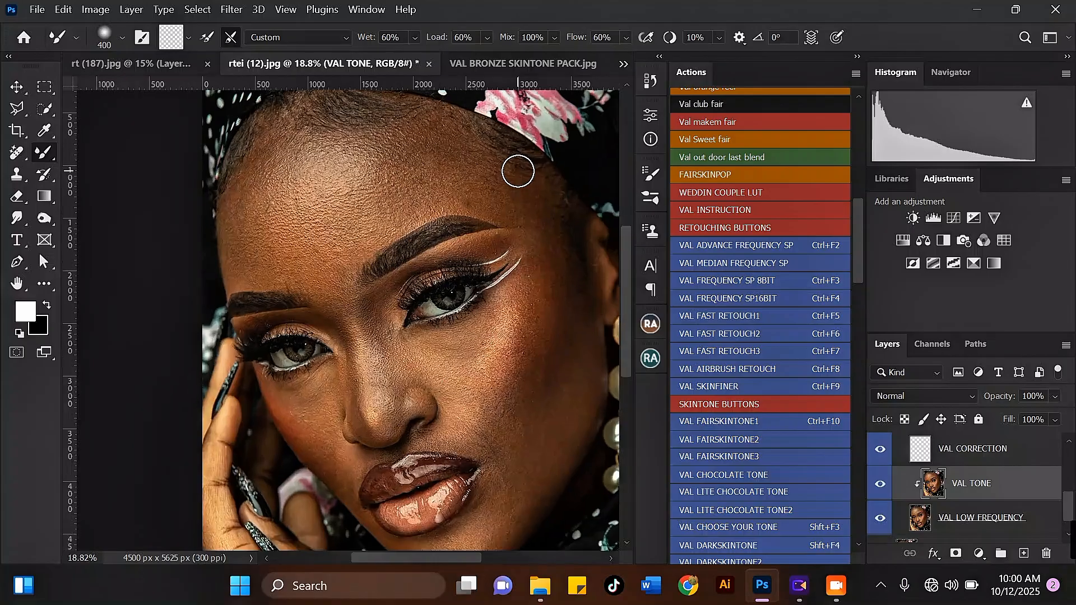
{"action": "scroll", "coordinate": [398, 177], "scroll_direction": "down", "scroll_amount": 2}
{"action": "scroll", "coordinate": [351, 185], "scroll_direction": "down", "scroll_amount": 1}
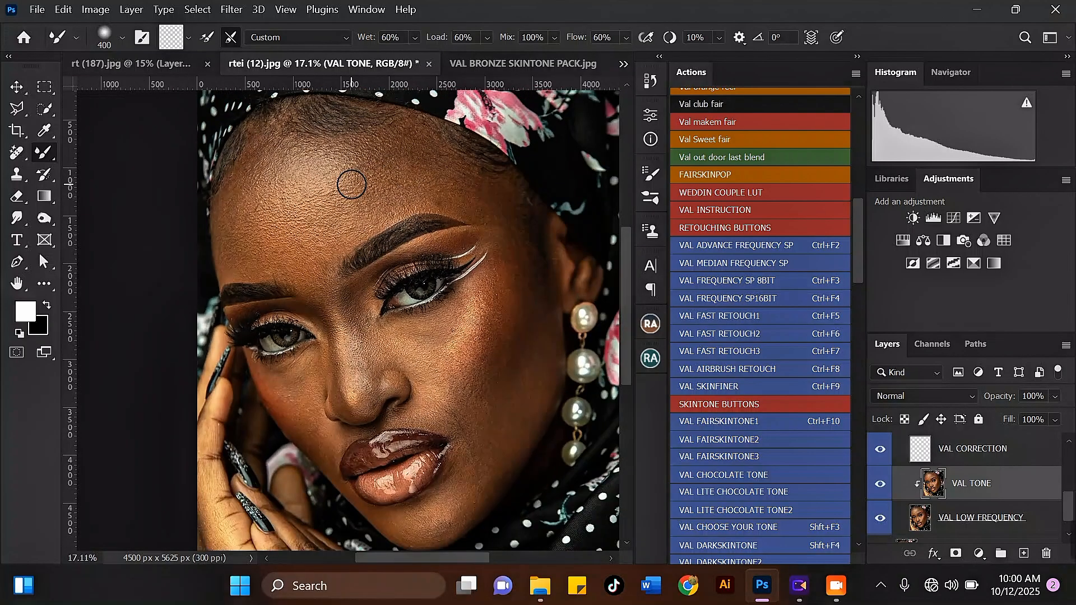
{"action": "scroll", "coordinate": [411, 178], "scroll_direction": "up", "scroll_amount": 1}
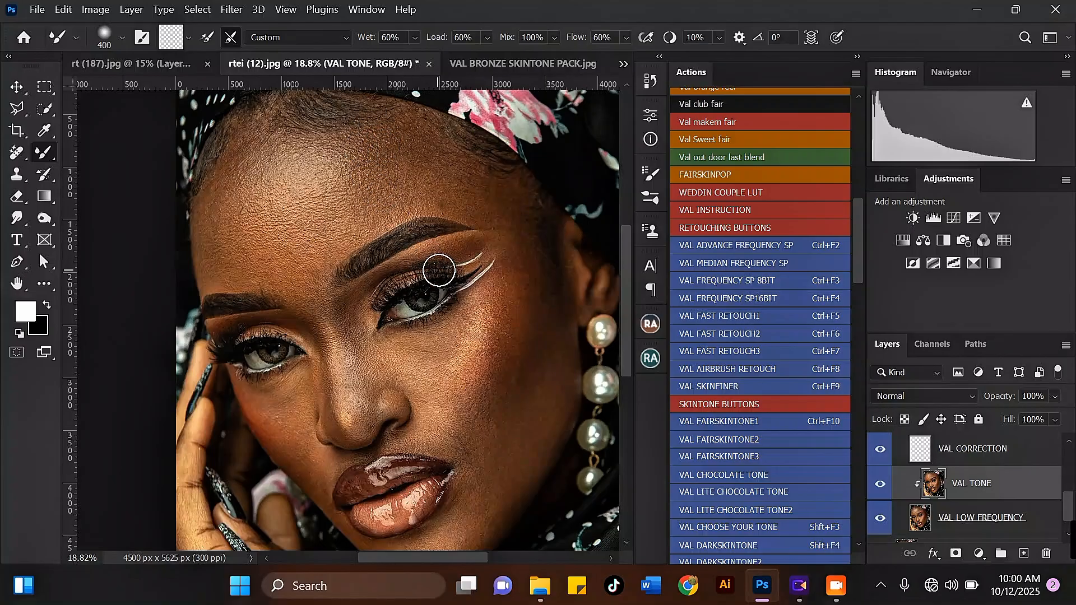
{"action": "key", "text": "bracketright"}
{"action": "key", "text": "bracketright"}
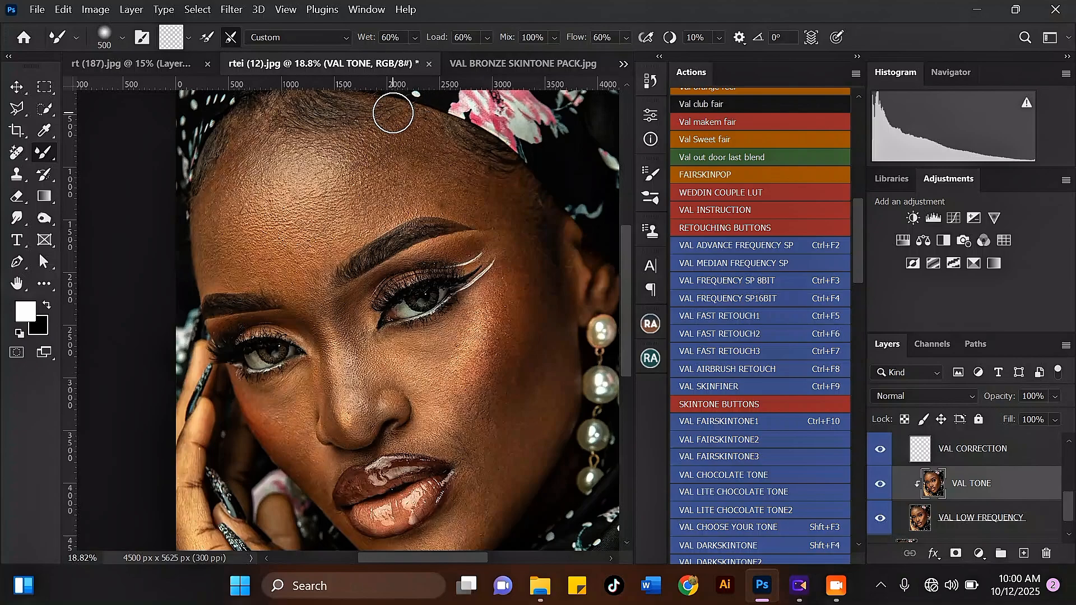
{"action": "mouse_move", "coordinate": [380, 121]}
{"action": "left_mouse_down"}
{"action": "mouse_move", "coordinate": [410, 137]}
{"action": "mouse_move", "coordinate": [415, 192]}
{"action": "mouse_move", "coordinate": [377, 140]}
{"action": "mouse_move", "coordinate": [392, 141]}
{"action": "mouse_move", "coordinate": [408, 160]}
{"action": "mouse_move", "coordinate": [406, 199]}
{"action": "mouse_move", "coordinate": [386, 177]}
{"action": "mouse_move", "coordinate": [376, 194]}
{"action": "mouse_move", "coordinate": [346, 147]}
{"action": "mouse_move", "coordinate": [353, 211]}
{"action": "mouse_move", "coordinate": [366, 173]}
{"action": "mouse_move", "coordinate": [381, 203]}
{"action": "mouse_move", "coordinate": [386, 141]}
{"action": "mouse_move", "coordinate": [412, 177]}
{"action": "mouse_move", "coordinate": [395, 122]}
{"action": "left_mouse_up"}
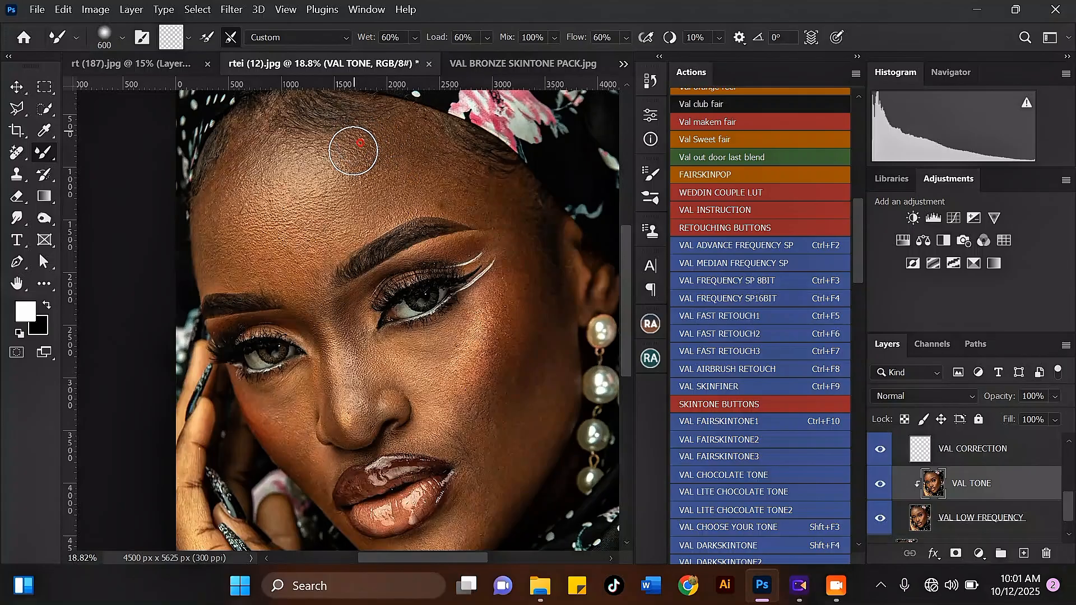
{"action": "mouse_move", "coordinate": [346, 178]}
{"action": "left_mouse_down"}
{"action": "mouse_move", "coordinate": [351, 217]}
{"action": "mouse_move", "coordinate": [363, 213]}
{"action": "mouse_move", "coordinate": [360, 178]}
{"action": "mouse_move", "coordinate": [412, 190]}
{"action": "mouse_move", "coordinate": [389, 149]}
{"action": "left_mouse_up"}
{"action": "key", "text": "bracketright"}
{"action": "mouse_move", "coordinate": [329, 206]}
{"action": "left_mouse_down"}
{"action": "mouse_move", "coordinate": [340, 221]}
{"action": "mouse_move", "coordinate": [335, 160]}
{"action": "mouse_move", "coordinate": [353, 209]}
{"action": "mouse_move", "coordinate": [342, 195]}
{"action": "mouse_move", "coordinate": [295, 259]}
{"action": "mouse_move", "coordinate": [291, 191]}
{"action": "mouse_move", "coordinate": [280, 239]}
{"action": "mouse_move", "coordinate": [284, 212]}
{"action": "mouse_move", "coordinate": [306, 195]}
{"action": "mouse_move", "coordinate": [315, 247]}
{"action": "mouse_move", "coordinate": [331, 224]}
{"action": "mouse_move", "coordinate": [272, 207]}
{"action": "left_mouse_up"}
Blend the outer forehead above the straighter brow on VAL TONE, varying the Mixer Brush between 500 and 700 px
{"action": "key", "text": "bracketleft"}
{"action": "key", "text": "bracketleft"}
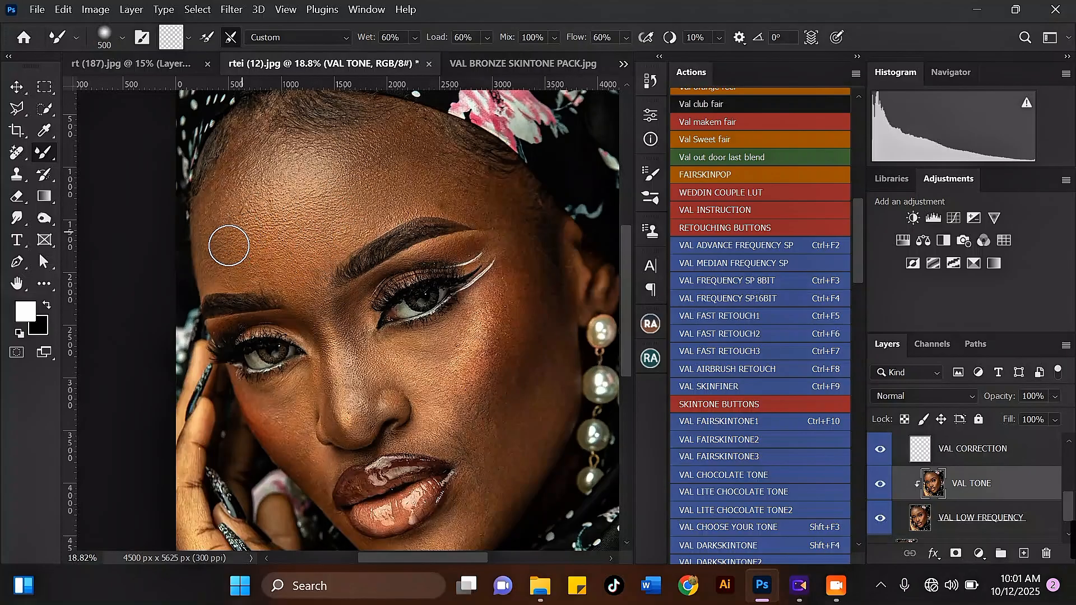
{"action": "key", "text": "bracketleft"}
{"action": "key", "text": "bracketright"}
{"action": "key", "text": "bracketright"}
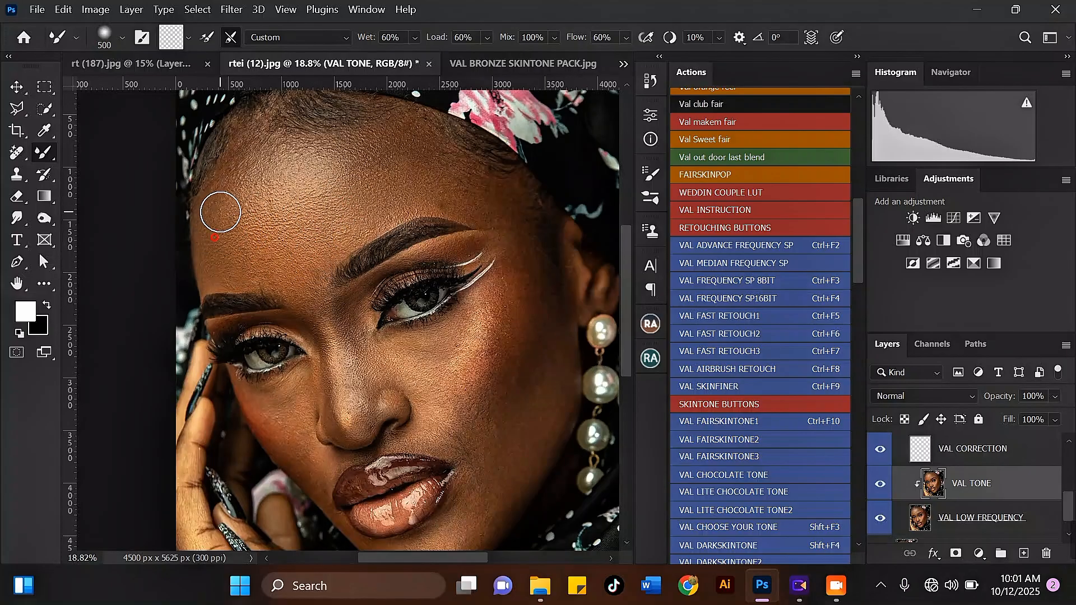
{"action": "key", "text": "bracketright"}
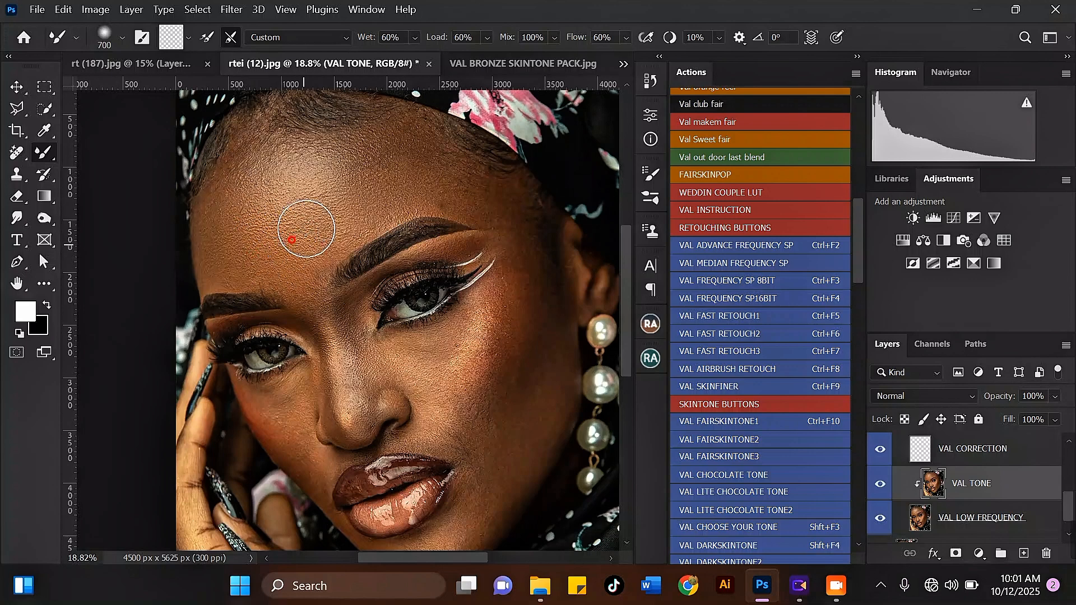
Smooth the forehead highlight up close with the Mixer Brush, using tip sizes from 500 to 700 px
{"action": "scroll", "coordinate": [297, 172], "scroll_direction": "up", "scroll_amount": 2}
{"action": "scroll", "coordinate": [252, 185], "scroll_direction": "down", "scroll_amount": 1}
{"action": "key", "text": "bracketleft"}
{"action": "scroll", "coordinate": [227, 168], "scroll_direction": "up", "scroll_amount": 2}
{"action": "key", "text": "bracketleft"}
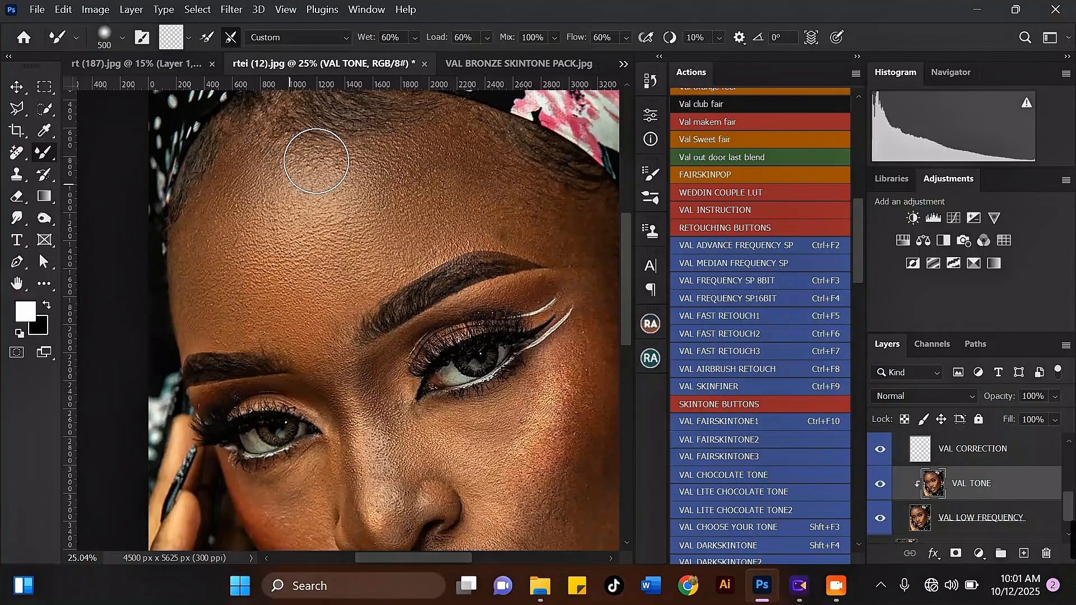
{"action": "key", "text": "bracketright"}
{"action": "key", "text": "bracketright"}
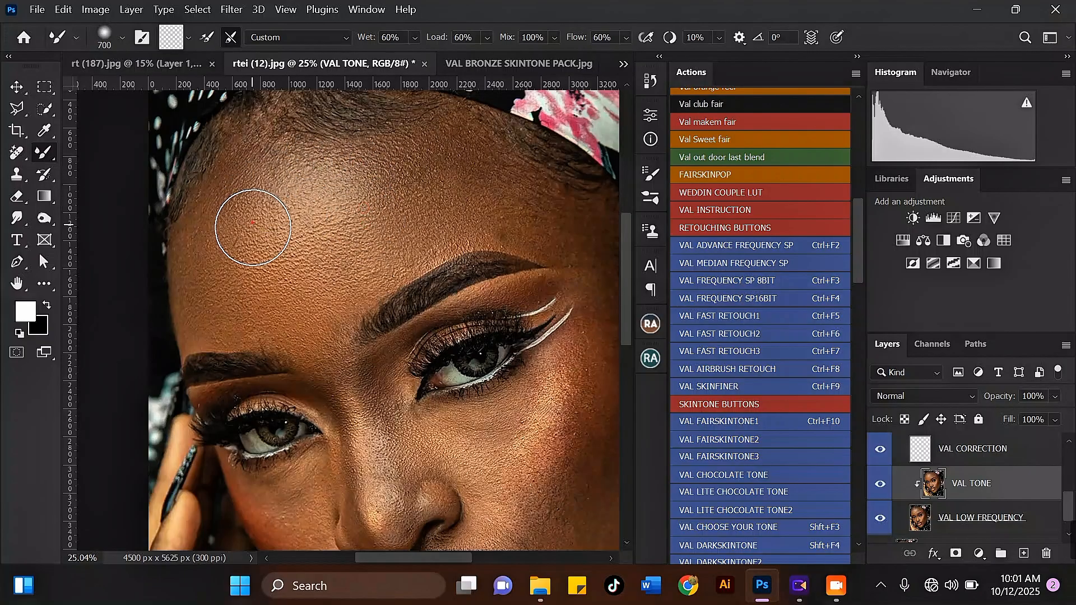
Blend the skin along the temple and hairline, and across the upper forehead, with Mixer Brush sizes from 400 to 700 px
{"action": "scroll", "coordinate": [261, 235], "scroll_direction": "down", "scroll_amount": 2}
{"action": "scroll", "coordinate": [269, 108], "scroll_direction": "up", "scroll_amount": 1}
{"action": "key", "text": "bracketleft"}
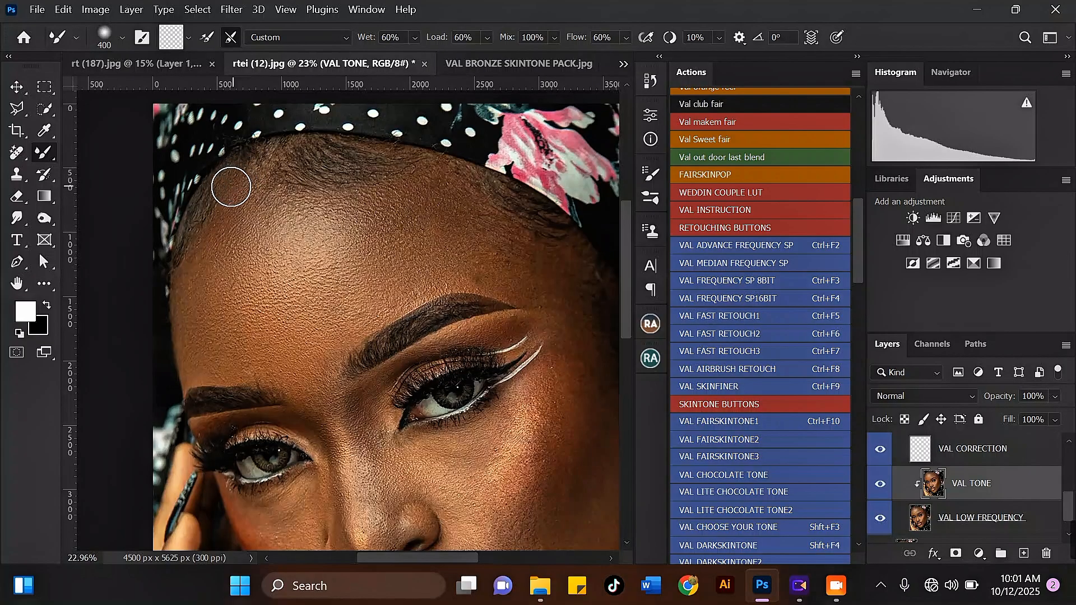
{"action": "mouse_move", "coordinate": [192, 263]}
{"action": "left_mouse_down"}
{"action": "mouse_move", "coordinate": [243, 186]}
{"action": "mouse_move", "coordinate": [247, 203]}
{"action": "mouse_move", "coordinate": [214, 246]}
{"action": "mouse_move", "coordinate": [242, 186]}
{"action": "left_mouse_up"}
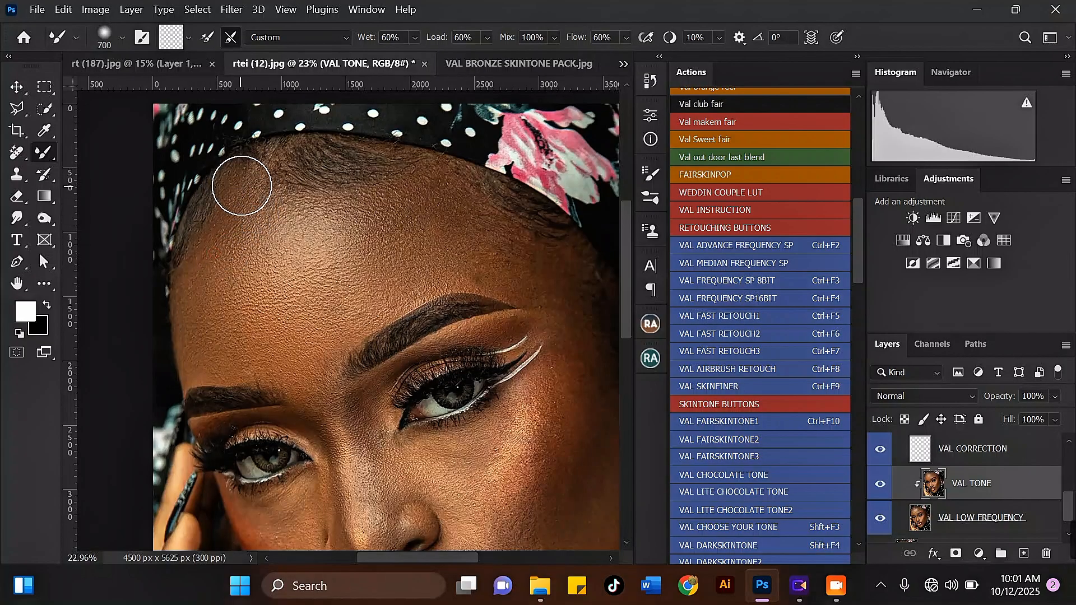
{"action": "mouse_move", "coordinate": [222, 243]}
{"action": "left_mouse_down"}
{"action": "mouse_move", "coordinate": [266, 217]}
{"action": "mouse_move", "coordinate": [269, 186]}
{"action": "mouse_move", "coordinate": [253, 182]}
{"action": "mouse_move", "coordinate": [284, 159]}
{"action": "mouse_move", "coordinate": [259, 172]}
{"action": "mouse_move", "coordinate": [282, 160]}
{"action": "mouse_move", "coordinate": [324, 164]}
{"action": "mouse_move", "coordinate": [305, 194]}
{"action": "mouse_move", "coordinate": [388, 170]}
{"action": "mouse_move", "coordinate": [398, 177]}
{"action": "mouse_move", "coordinate": [360, 163]}
{"action": "mouse_move", "coordinate": [447, 187]}
{"action": "mouse_move", "coordinate": [390, 177]}
{"action": "mouse_move", "coordinate": [424, 192]}
{"action": "left_mouse_up"}
{"action": "key", "text": "]"}
{"action": "key", "text": "["}
{"action": "key", "text": "]"}
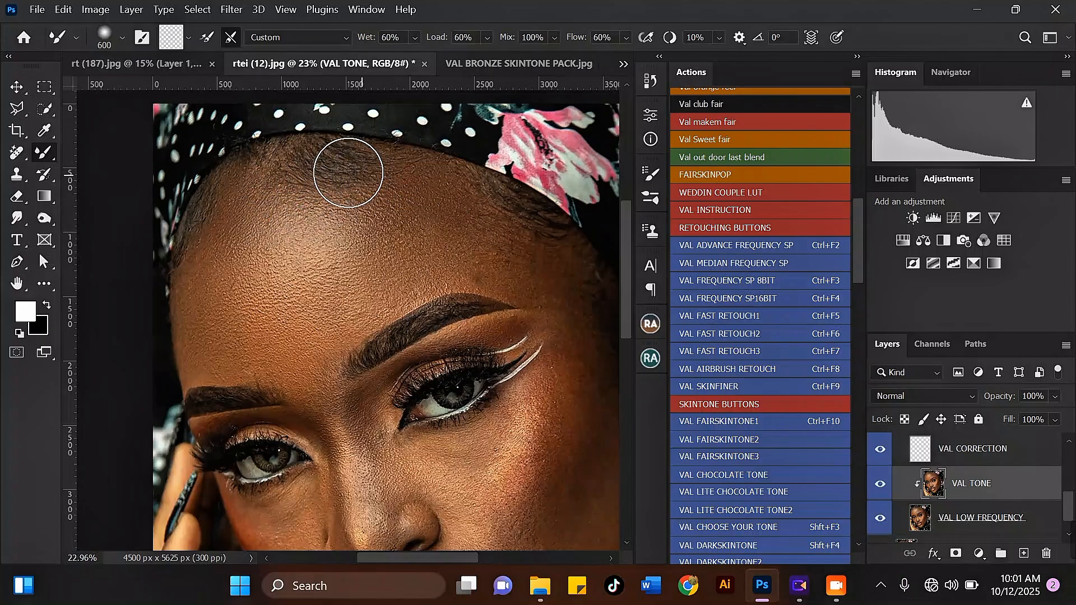
Soften the highlight transitions between the mid-forehead and the hairline with the Mixer Brush at 700 to 800 px
{"action": "scroll", "coordinate": [327, 151], "scroll_direction": "down", "scroll_amount": 2}
{"action": "mouse_move", "coordinate": [311, 190]}
{"action": "left_mouse_down"}
{"action": "mouse_move", "coordinate": [333, 177]}
{"action": "mouse_move", "coordinate": [315, 166]}
{"action": "mouse_move", "coordinate": [256, 222]}
{"action": "mouse_move", "coordinate": [277, 161]}
{"action": "left_mouse_up"}
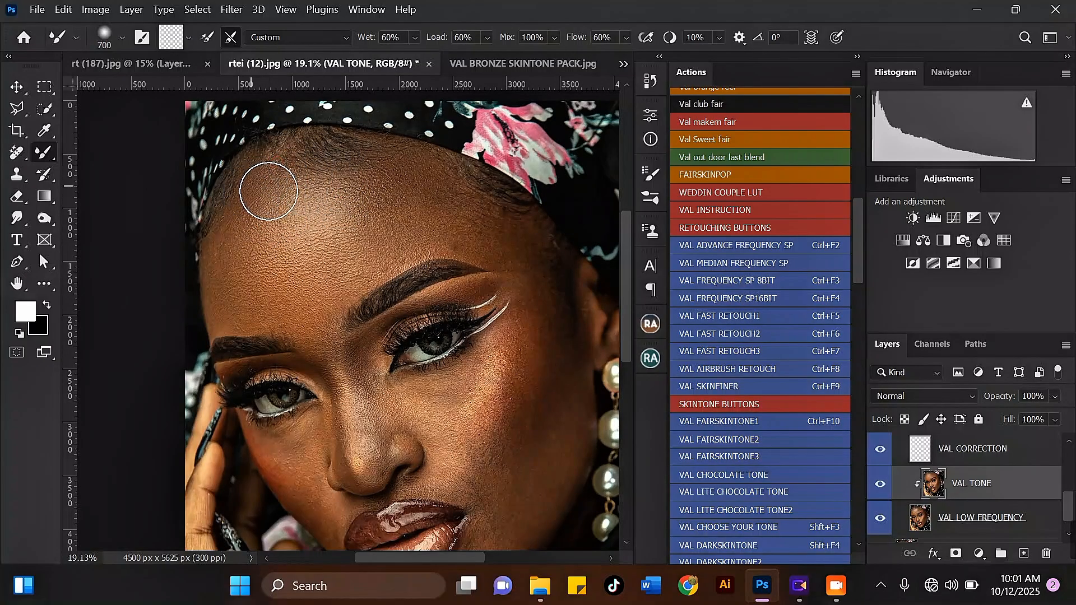
{"action": "scroll", "coordinate": [265, 233], "scroll_direction": "down", "scroll_amount": 2}
{"action": "scroll", "coordinate": [258, 204], "scroll_direction": "up", "scroll_amount": 1}
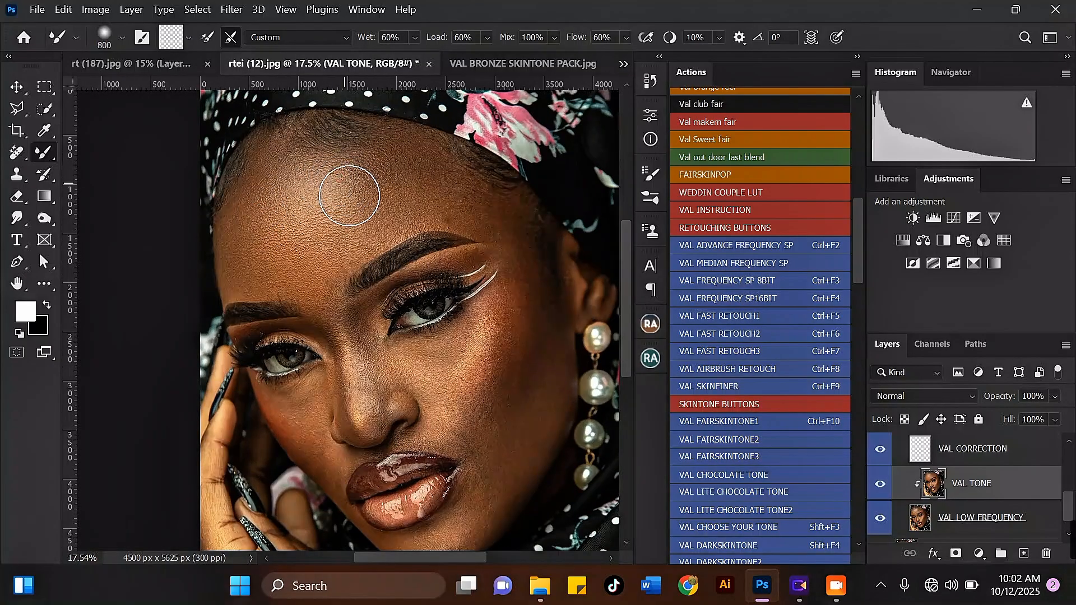
{"action": "key", "text": "]"}
{"action": "key", "text": "["}
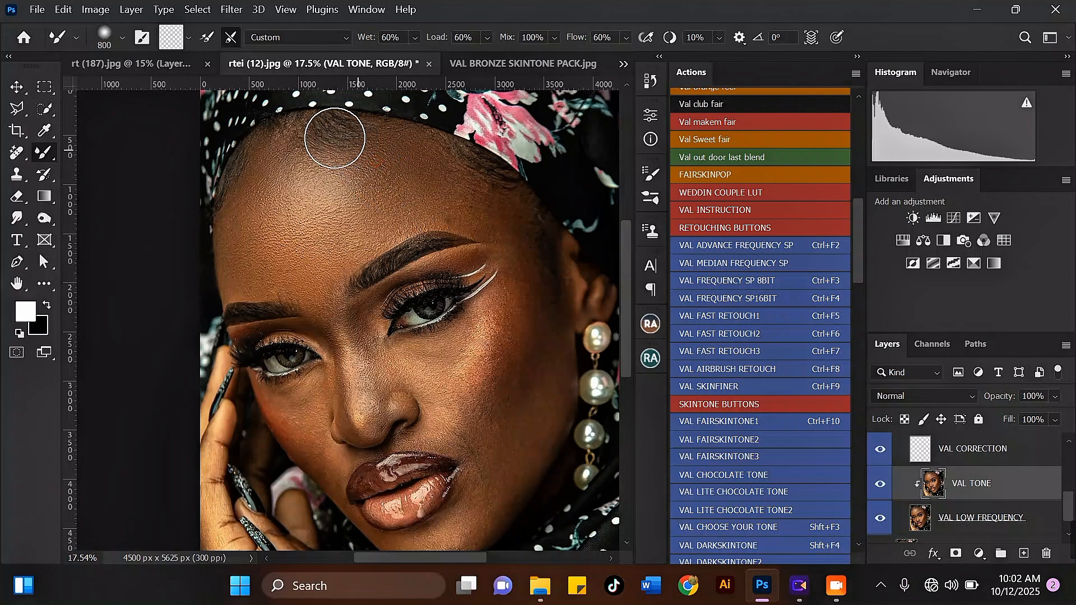
Blend the forehead inward from the temple above the arched brow, reducing the Mixer Brush from 700 to 600 px
{"action": "scroll", "coordinate": [381, 149], "scroll_direction": "up", "scroll_amount": 1}
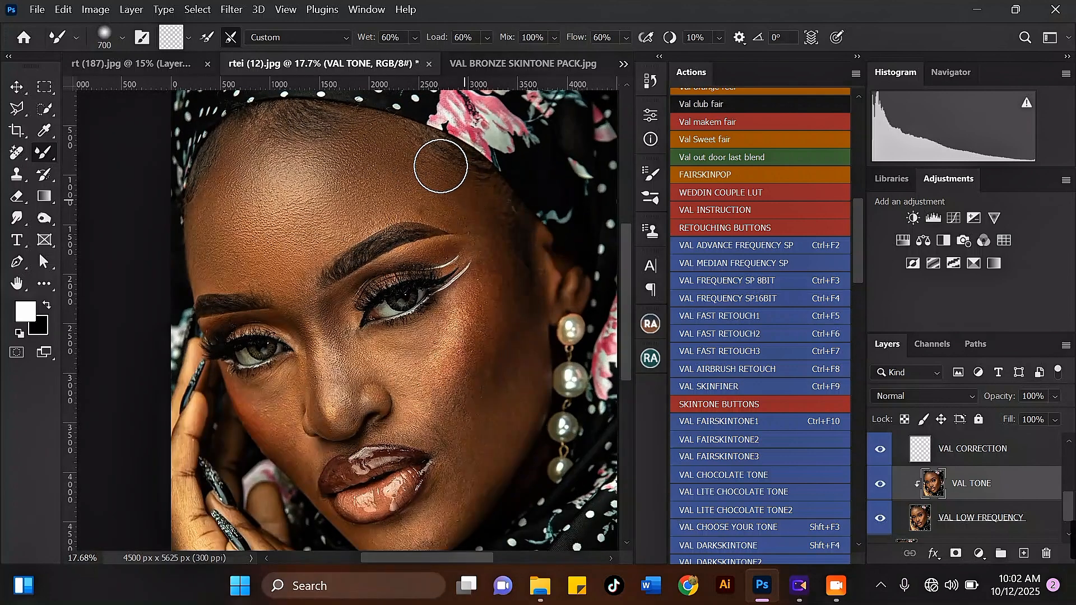
{"action": "left_click_drag", "start_coordinate": [416, 194], "coordinate": [367, 184]}
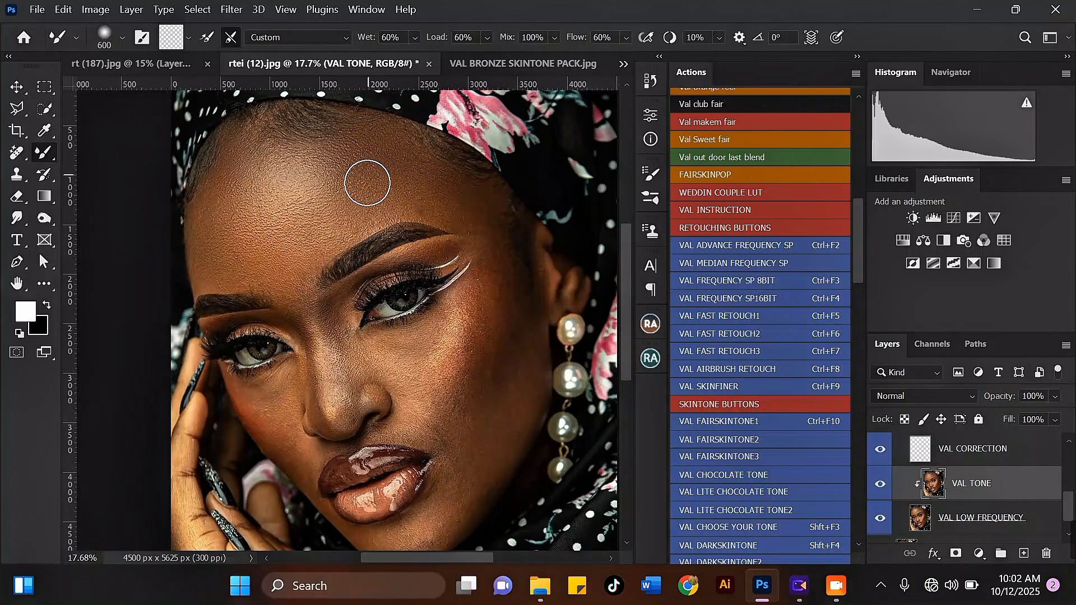
{"action": "scroll", "coordinate": [203, 173], "scroll_direction": "up", "scroll_amount": 2}
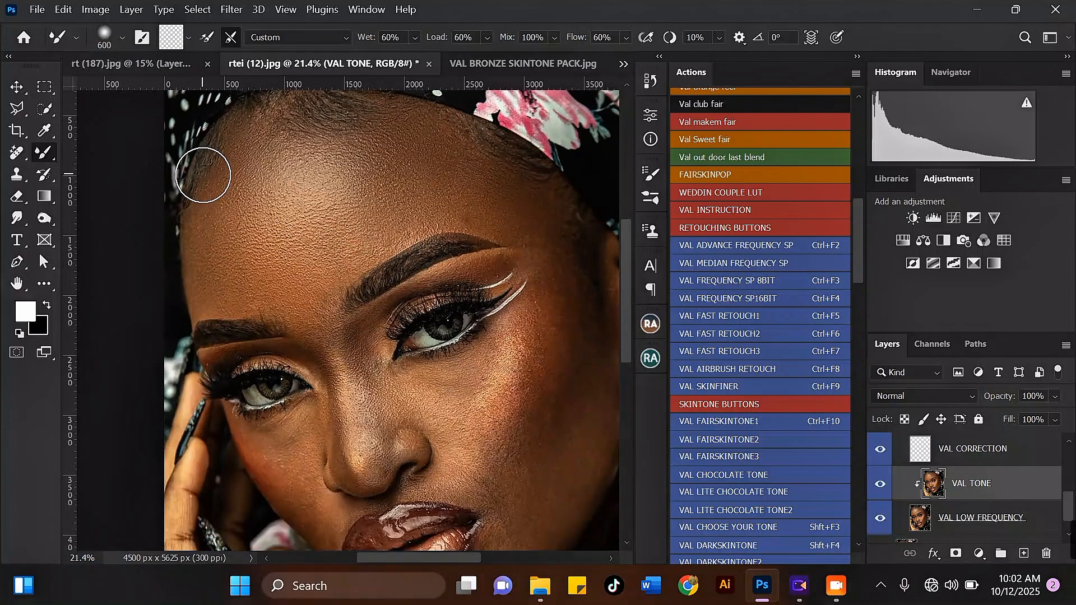
Toggle the visibility of the VAL ADVACE FREQUENCY SP group to compare the skin before and after blending
{"action": "scroll", "coordinate": [909, 489], "scroll_direction": "up", "scroll_amount": 4}
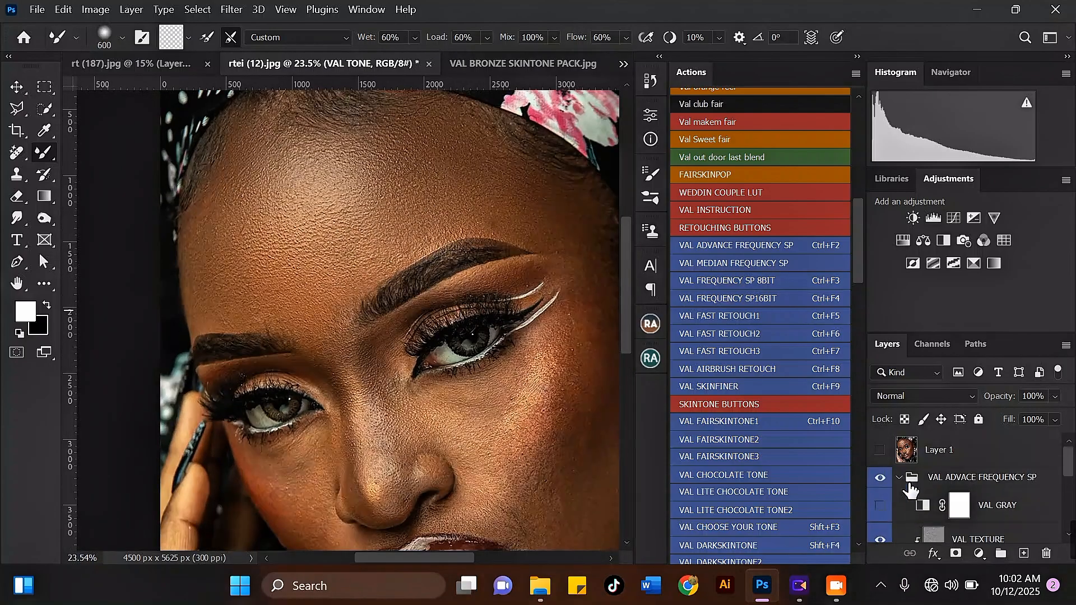
{"action": "left_click", "coordinate": [881, 478]}
{"action": "left_click", "coordinate": [881, 480]}
{"action": "left_click", "coordinate": [881, 479]}
{"action": "scroll", "coordinate": [374, 160], "scroll_direction": "down", "scroll_amount": 5}
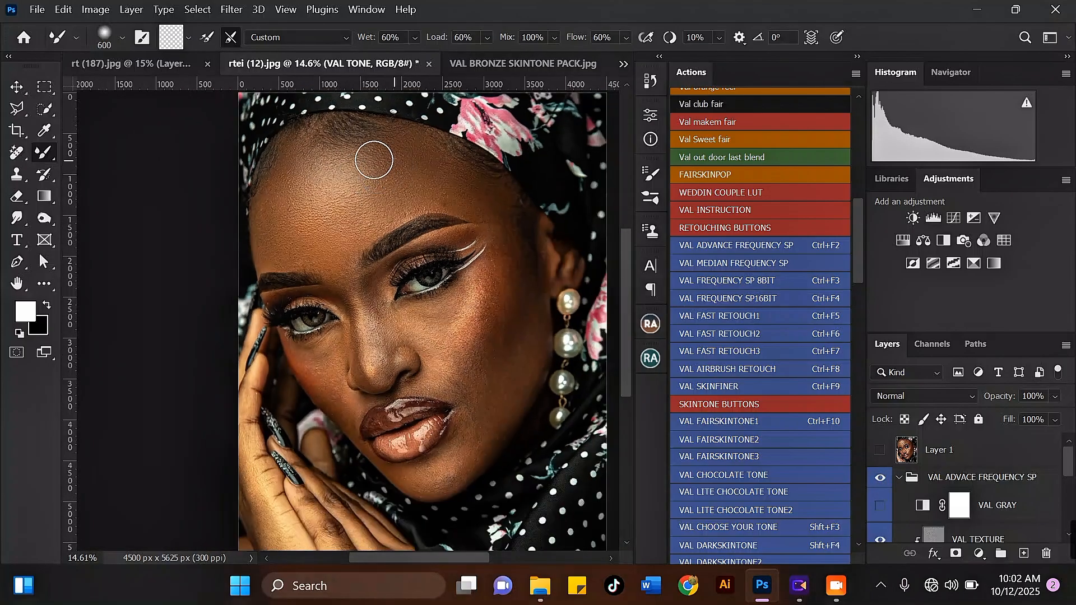
Blend the shaded side of the forehead above the arched brow on VAL TONE with Mixer Brush sizes of 500 to 700 px
{"action": "scroll", "coordinate": [448, 151], "scroll_direction": "up", "scroll_amount": 2}
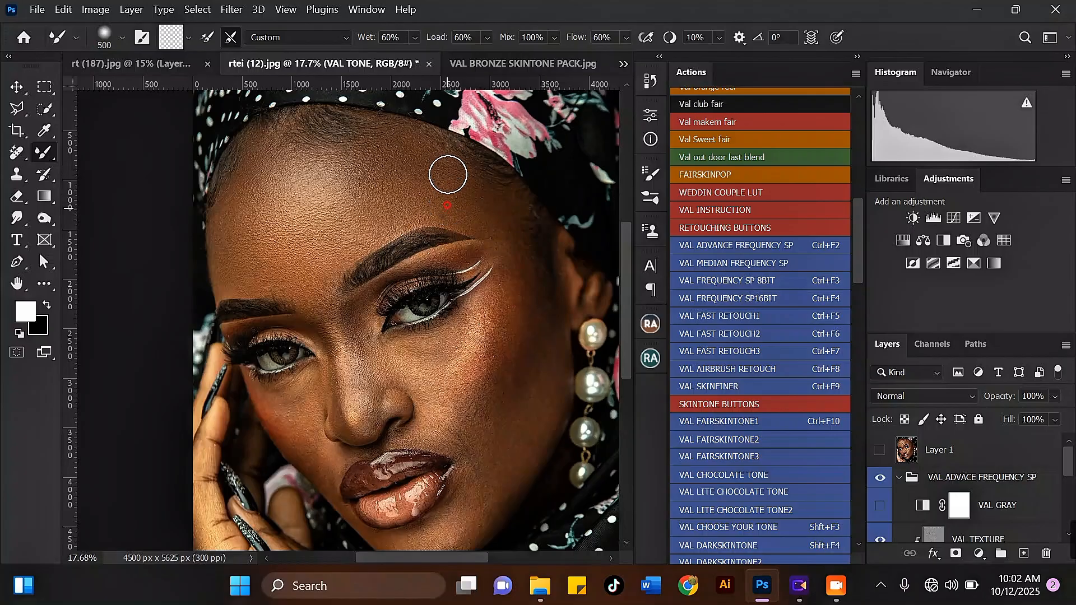
{"action": "mouse_move", "coordinate": [406, 149]}
{"action": "left_mouse_down"}
{"action": "mouse_move", "coordinate": [387, 149]}
{"action": "mouse_move", "coordinate": [412, 200]}
{"action": "left_mouse_up"}
{"action": "key", "text": "bracketright"}
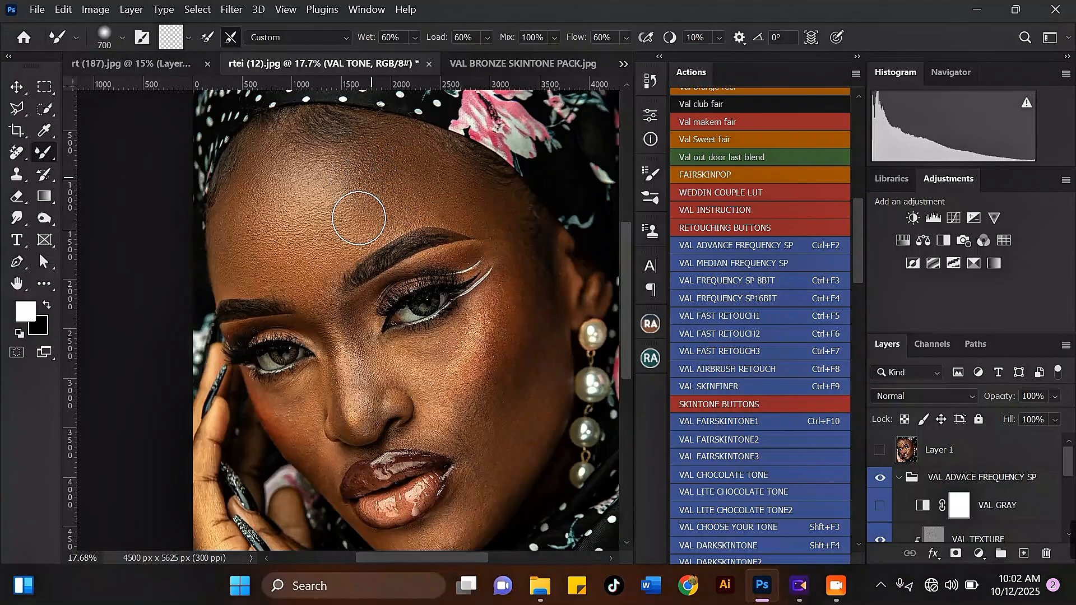
{"action": "key", "text": "bracketleft"}
{"action": "key", "text": "bracketleft"}
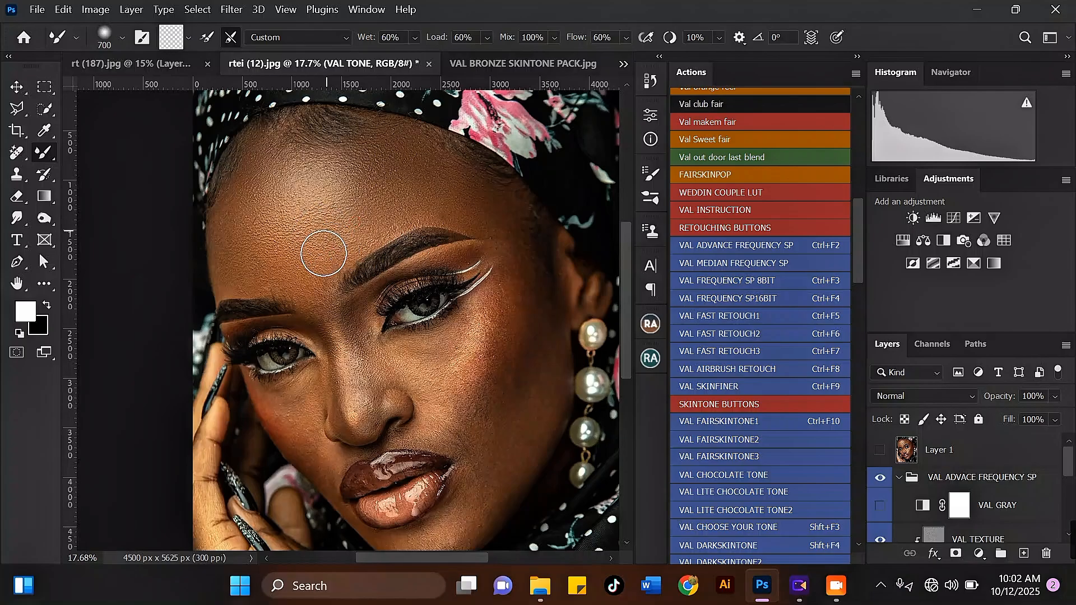
Blend the middle of the forehead up toward the hairline on VAL TONE with the Mixer Brush at about 700 px
{"action": "key", "text": "bracketright"}
{"action": "key", "text": "bracketright"}
{"action": "left_click", "coordinate": [258, 249]}
{"action": "mouse_move", "coordinate": [258, 250]}
{"action": "left_mouse_down"}
{"action": "mouse_move", "coordinate": [254, 202]}
{"action": "mouse_move", "coordinate": [284, 170]}
{"action": "mouse_move", "coordinate": [316, 194]}
{"action": "mouse_move", "coordinate": [343, 179]}
{"action": "mouse_move", "coordinate": [355, 232]}
{"action": "mouse_move", "coordinate": [363, 197]}
{"action": "mouse_move", "coordinate": [402, 189]}
{"action": "mouse_move", "coordinate": [363, 172]}
{"action": "left_mouse_up"}
{"action": "scroll", "coordinate": [343, 166], "scroll_direction": "down", "scroll_amount": 3}
{"action": "scroll", "coordinate": [321, 238], "scroll_direction": "up", "scroll_amount": 2}
{"action": "key", "text": "bracketleft"}
{"action": "left_click_drag", "start_coordinate": [324, 246], "coordinate": [354, 141]}
{"action": "key", "text": "bracketright"}
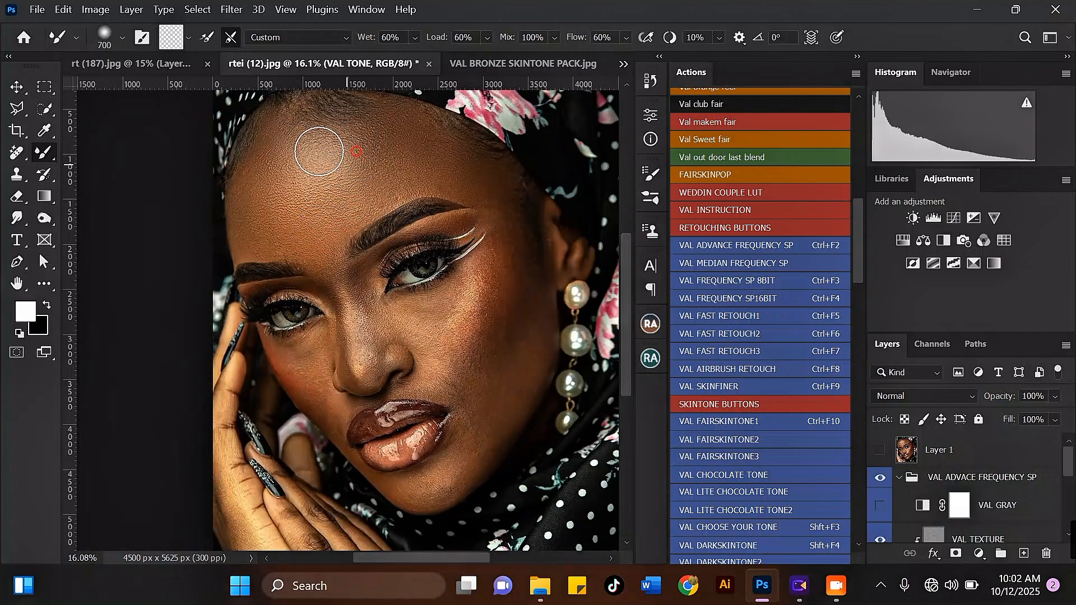
{"action": "key", "text": "bracketleft"}
Smooth the shaded outer cheek beside the pearl earring with the Mixer Brush at 500 px
{"action": "scroll", "coordinate": [319, 155], "scroll_direction": "down", "scroll_amount": 3}
{"action": "scroll", "coordinate": [445, 250], "scroll_direction": "up", "scroll_amount": 3}
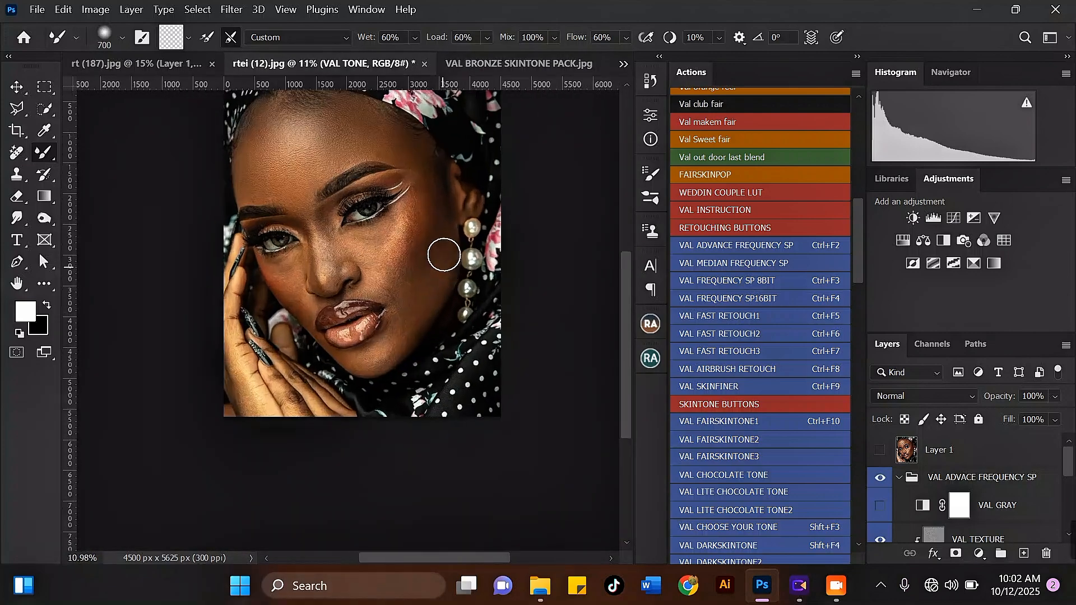
{"action": "scroll", "coordinate": [432, 224], "scroll_direction": "up", "scroll_amount": 2}
{"action": "key", "text": "bracketleft"}
{"action": "scroll", "coordinate": [417, 177], "scroll_direction": "down", "scroll_amount": 1}
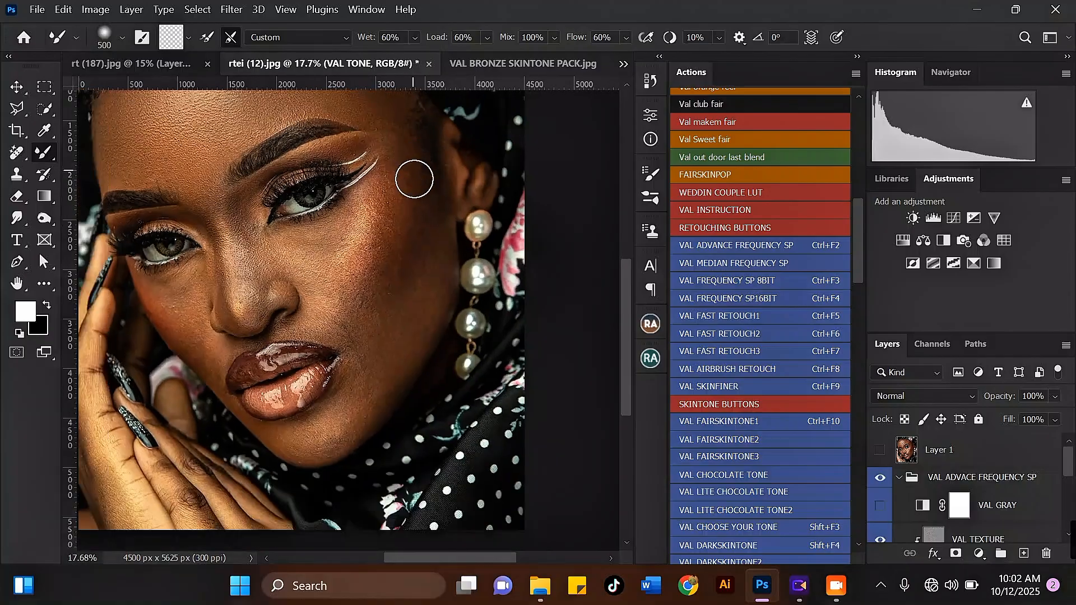
{"action": "mouse_move", "coordinate": [421, 271]}
{"action": "left_mouse_down"}
{"action": "mouse_move", "coordinate": [406, 312]}
{"action": "mouse_move", "coordinate": [427, 226]}
{"action": "mouse_move", "coordinate": [406, 315]}
{"action": "mouse_move", "coordinate": [432, 240]}
{"action": "mouse_move", "coordinate": [424, 226]}
{"action": "left_mouse_up"}
{"action": "scroll", "coordinate": [422, 226], "scroll_direction": "down", "scroll_amount": 3}
{"action": "key", "text": "bracketright"}
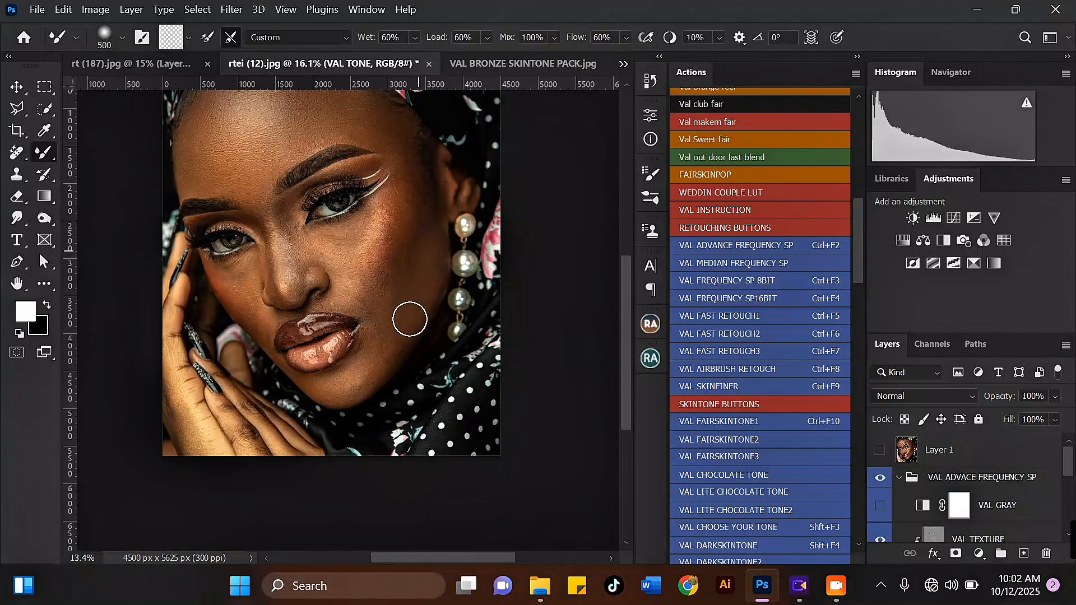
Blend the lower cheek and jaw beside the mouth corner with Mixer Brush sizes of 300 to 400 px
{"action": "scroll", "coordinate": [410, 318], "scroll_direction": "up", "scroll_amount": 4}
{"action": "key", "text": "bracketleft"}
{"action": "left_click_drag", "start_coordinate": [392, 337], "coordinate": [413, 271]}
{"action": "scroll", "coordinate": [435, 206], "scroll_direction": "up", "scroll_amount": 2}
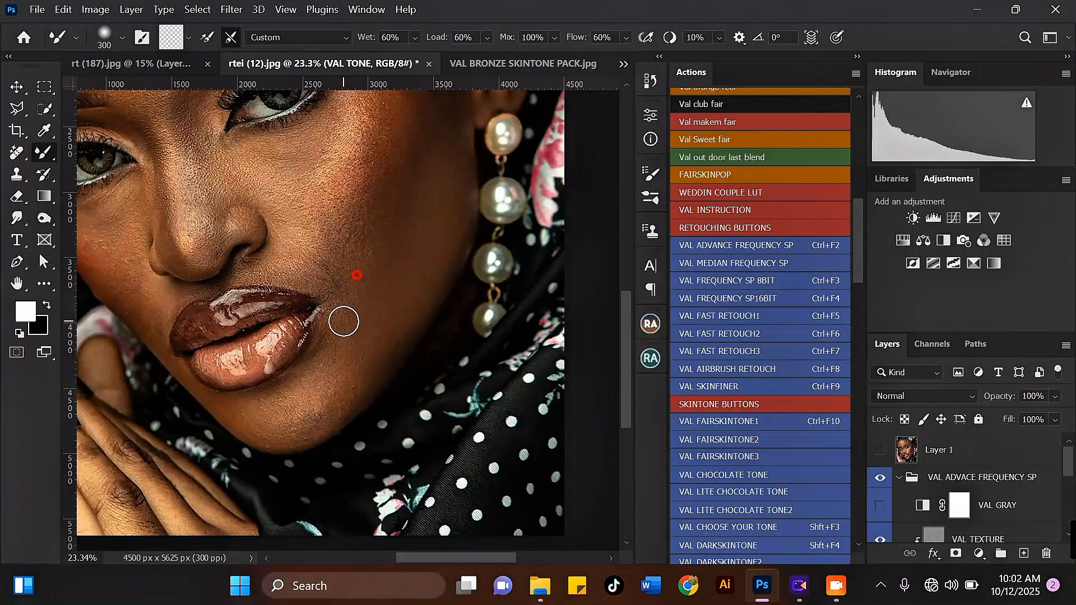
{"action": "mouse_move", "coordinate": [349, 342]}
{"action": "left_mouse_down"}
{"action": "mouse_move", "coordinate": [369, 306]}
{"action": "mouse_move", "coordinate": [396, 331]}
{"action": "left_mouse_up"}
{"action": "scroll", "coordinate": [355, 344], "scroll_direction": "up", "scroll_amount": 2}
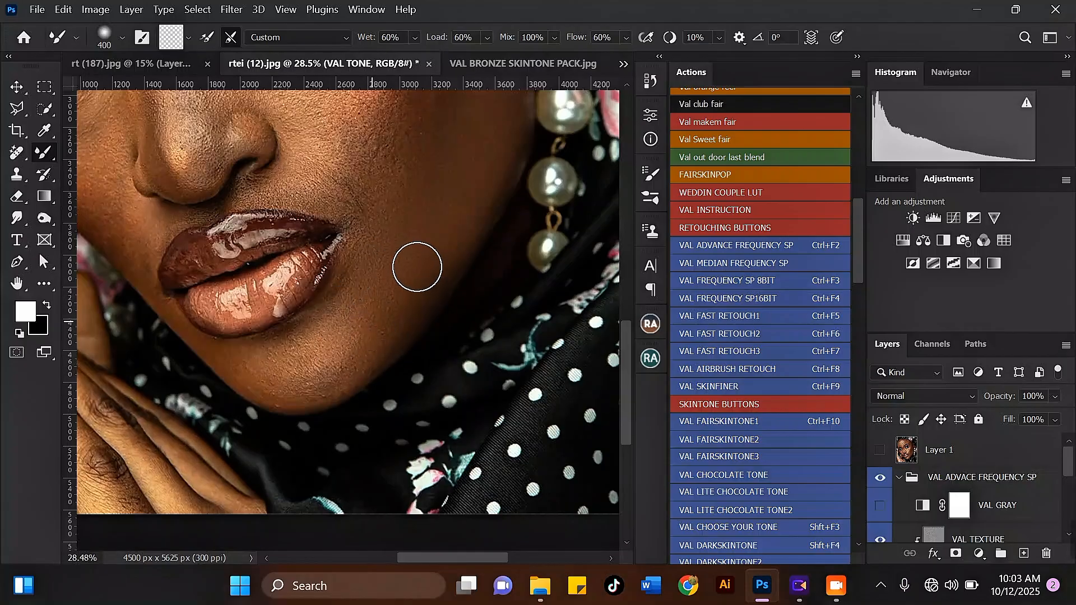
Smooth the chin below the lower lip with the Mixer Brush at 300 px
{"action": "scroll", "coordinate": [417, 266], "scroll_direction": "down", "scroll_amount": 5}
{"action": "scroll", "coordinate": [322, 300], "scroll_direction": "up", "scroll_amount": 3}
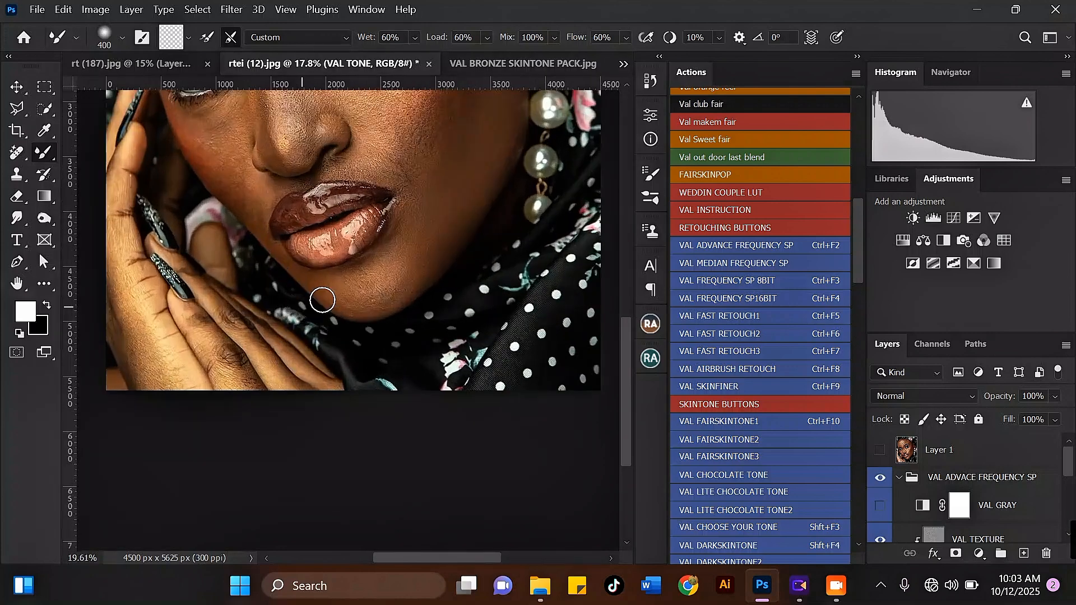
{"action": "scroll", "coordinate": [325, 298], "scroll_direction": "up", "scroll_amount": 4}
{"action": "key", "text": "bracketleft"}
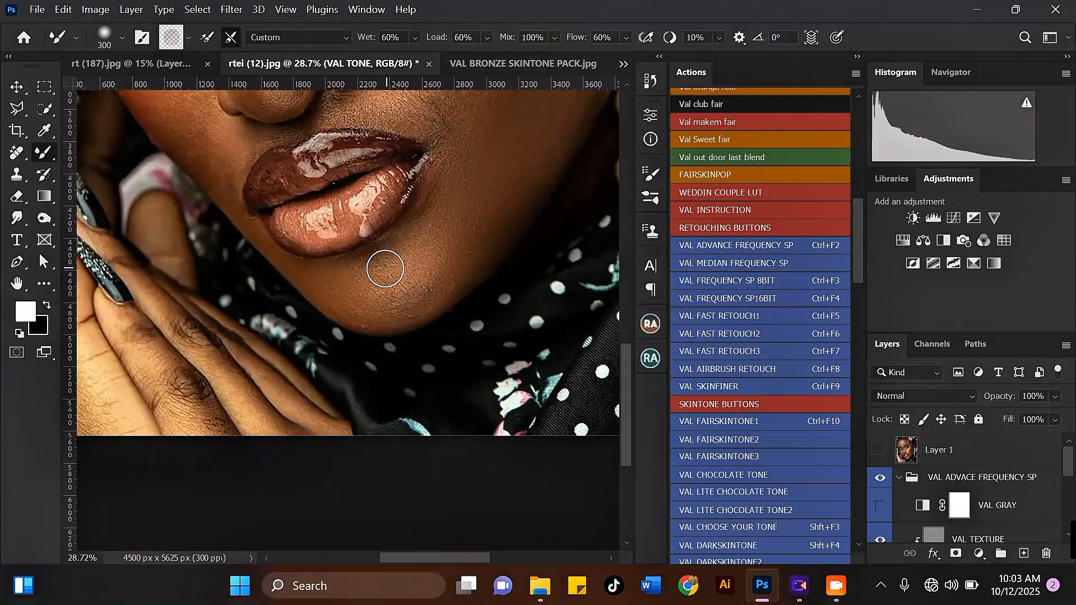
{"action": "left_click_drag", "start_coordinate": [432, 275], "coordinate": [451, 283]}
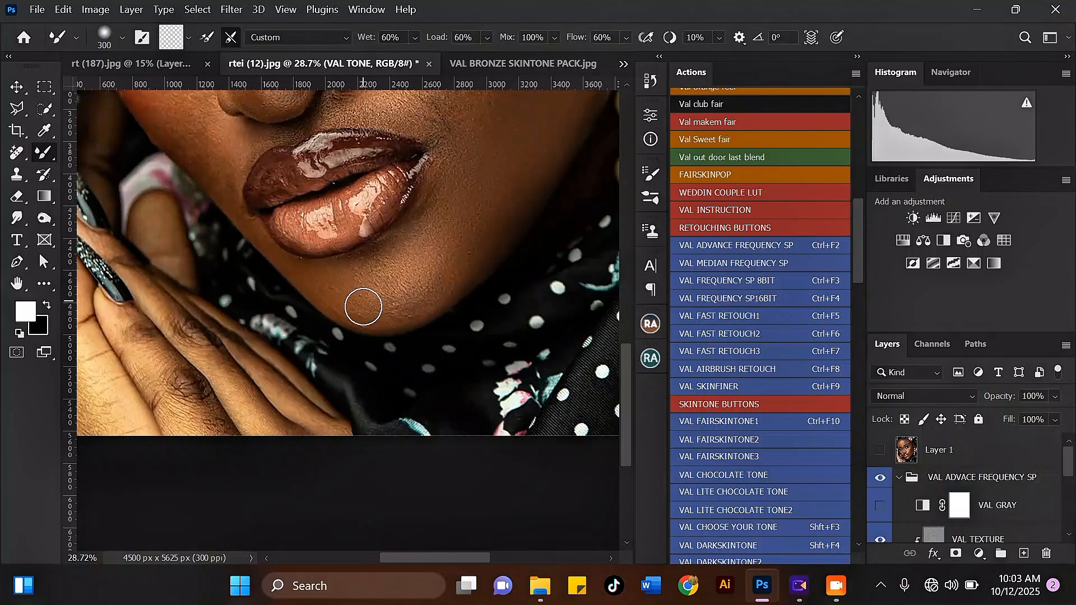
{"action": "scroll", "coordinate": [389, 281], "scroll_direction": "down", "scroll_amount": 4}
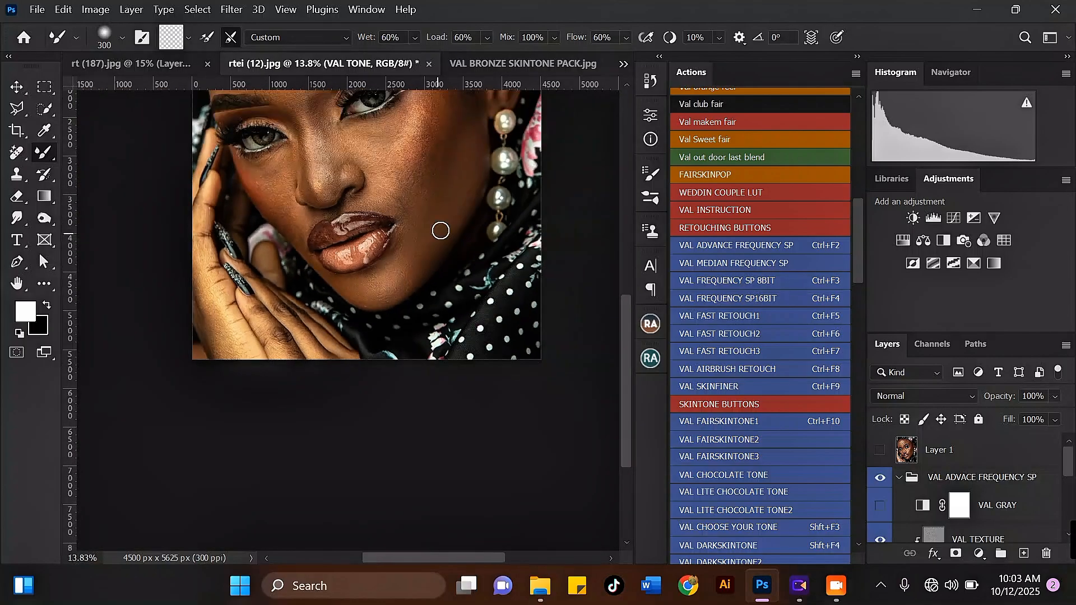
Blend the mid-cheek between the mouth corner and the earring with Mixer Brush sizes of 400 to 600 px
{"action": "scroll", "coordinate": [439, 228], "scroll_direction": "up", "scroll_amount": 3}
{"action": "key", "text": "bracketright"}
{"action": "scroll", "coordinate": [429, 170], "scroll_direction": "down", "scroll_amount": 3}
{"action": "scroll", "coordinate": [403, 221], "scroll_direction": "up", "scroll_amount": 3}
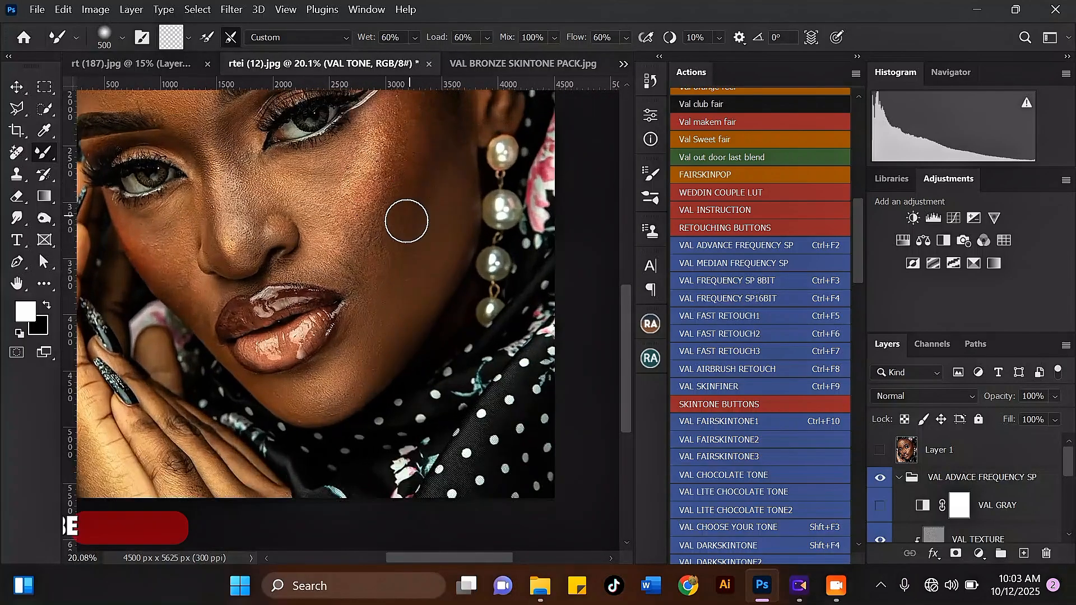
{"action": "key", "text": "bracketleft"}
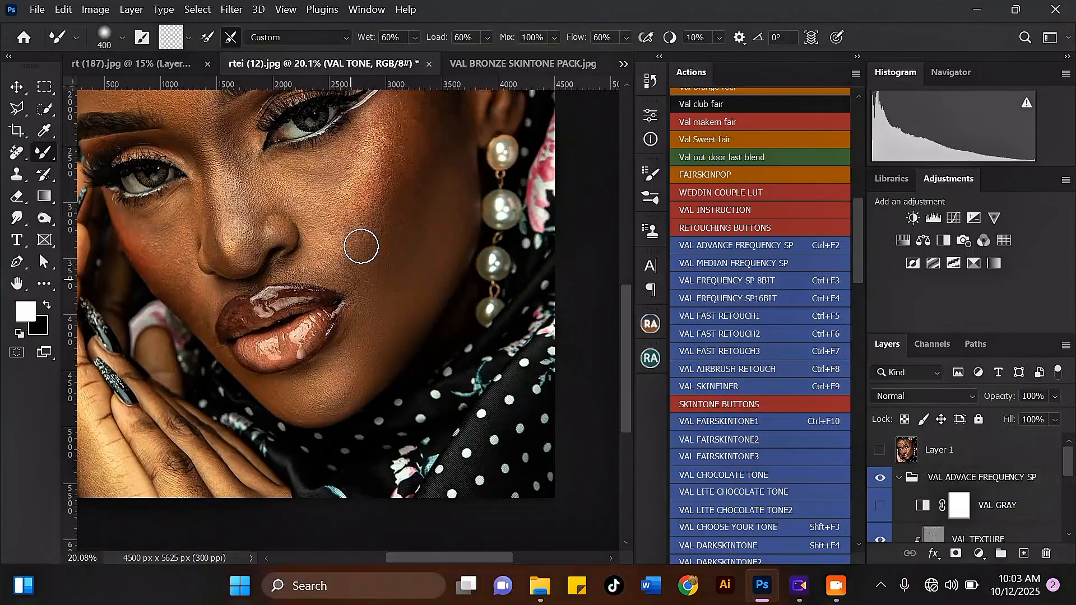
{"action": "scroll", "coordinate": [364, 281], "scroll_direction": "down", "scroll_amount": 3}
{"action": "scroll", "coordinate": [396, 185], "scroll_direction": "up", "scroll_amount": 3}
{"action": "key", "text": "bracketright"}
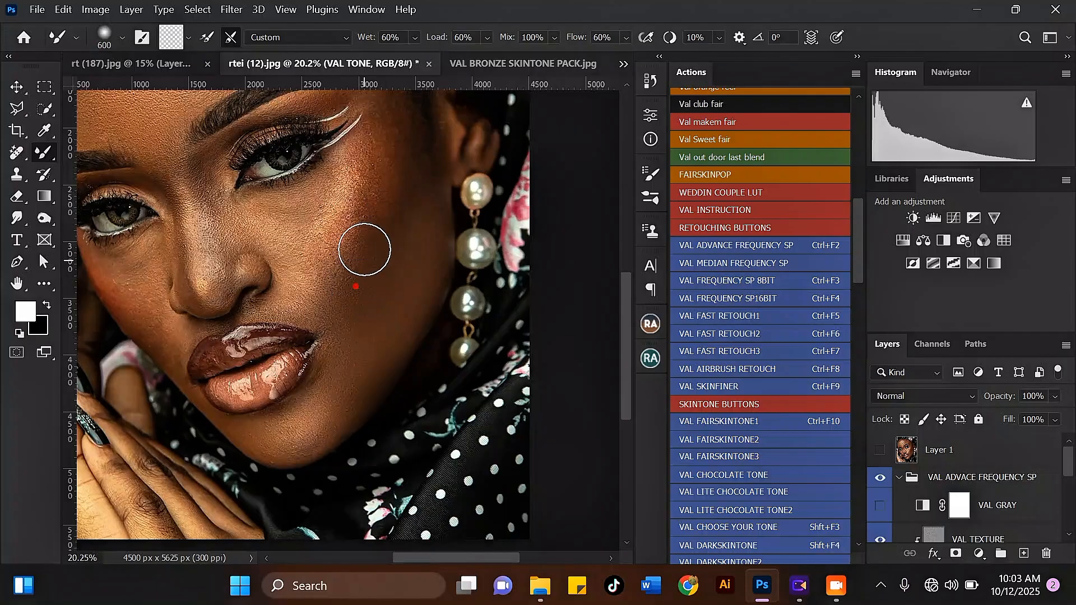
Blend the temple and outer cheek between the winged eyeliner and the ear with the Mixer Brush at 400 to 500 px
{"action": "scroll", "coordinate": [364, 249], "scroll_direction": "down", "scroll_amount": 3}
{"action": "scroll", "coordinate": [384, 202], "scroll_direction": "up", "scroll_amount": 3}
{"action": "key", "text": "bracketleft"}
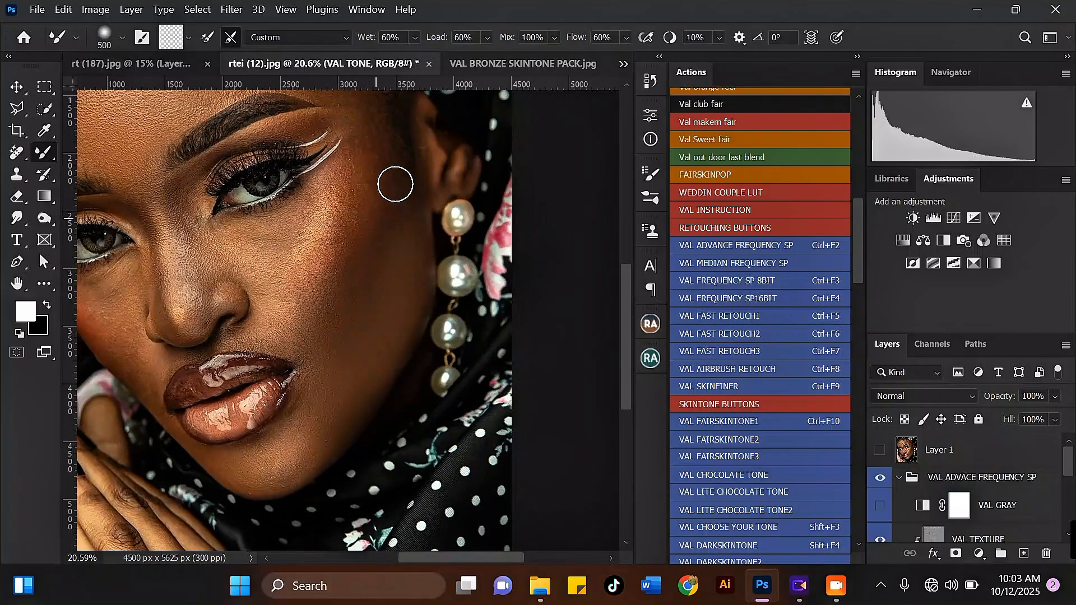
{"action": "scroll", "coordinate": [380, 230], "scroll_direction": "down", "scroll_amount": 3}
{"action": "scroll", "coordinate": [390, 202], "scroll_direction": "up", "scroll_amount": 3}
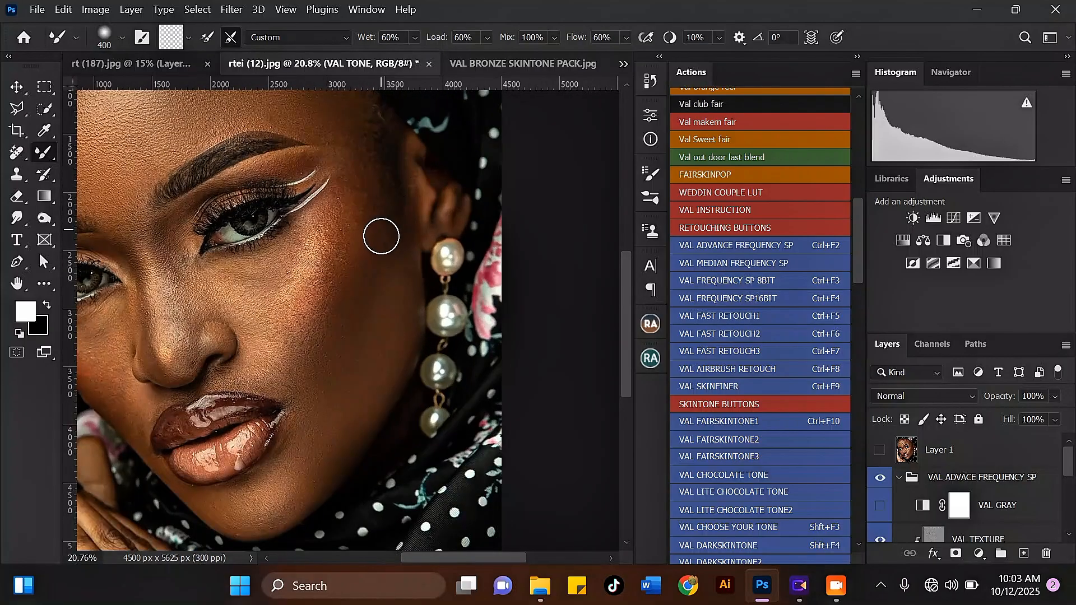
{"action": "key", "text": "bracketright"}
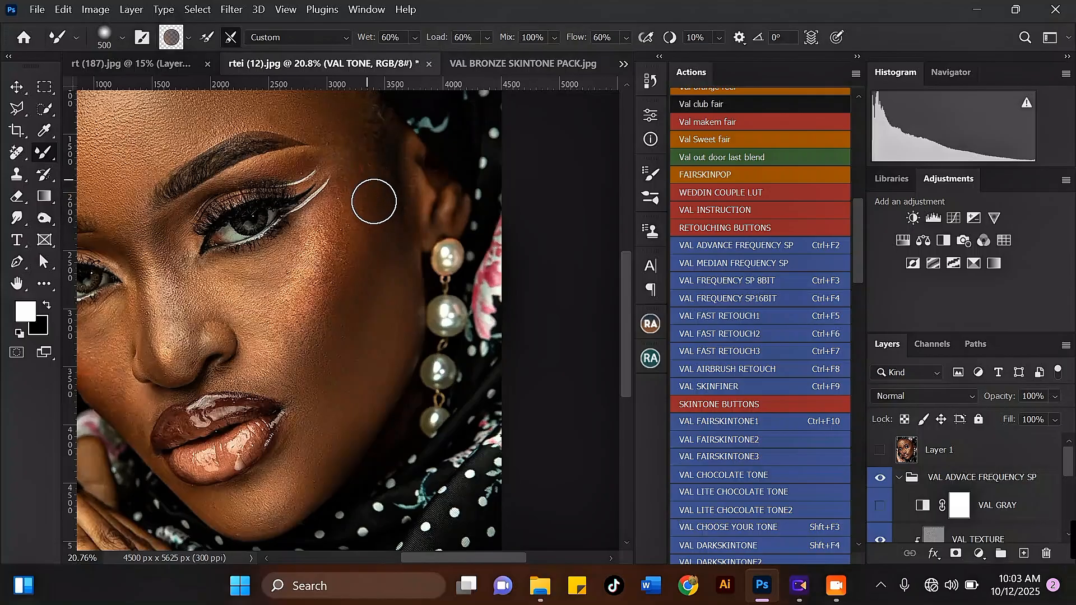
{"action": "left_click", "coordinate": [360, 303]}
{"action": "scroll", "coordinate": [373, 225], "scroll_direction": "down", "scroll_amount": 3}
{"action": "scroll", "coordinate": [364, 326], "scroll_direction": "up", "scroll_amount": 3}
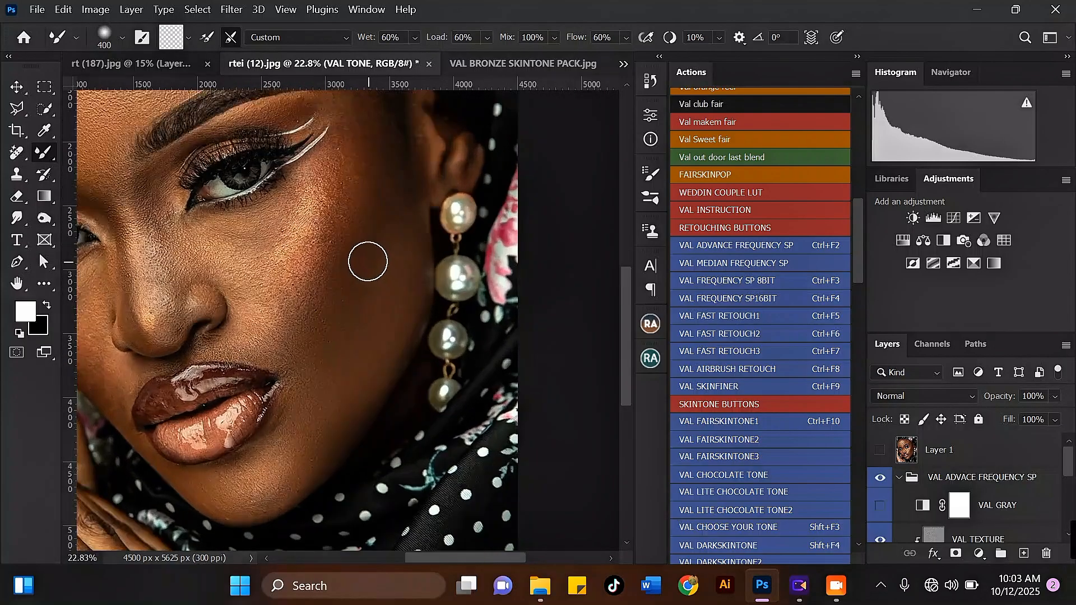
Soften the skin between the brow tail and the eyeliner wing with the Mixer Brush reduced to 300 px
{"action": "scroll", "coordinate": [366, 242], "scroll_direction": "down", "scroll_amount": 3}
{"action": "scroll", "coordinate": [367, 147], "scroll_direction": "up", "scroll_amount": 2}
{"action": "key", "text": "bracketleft"}
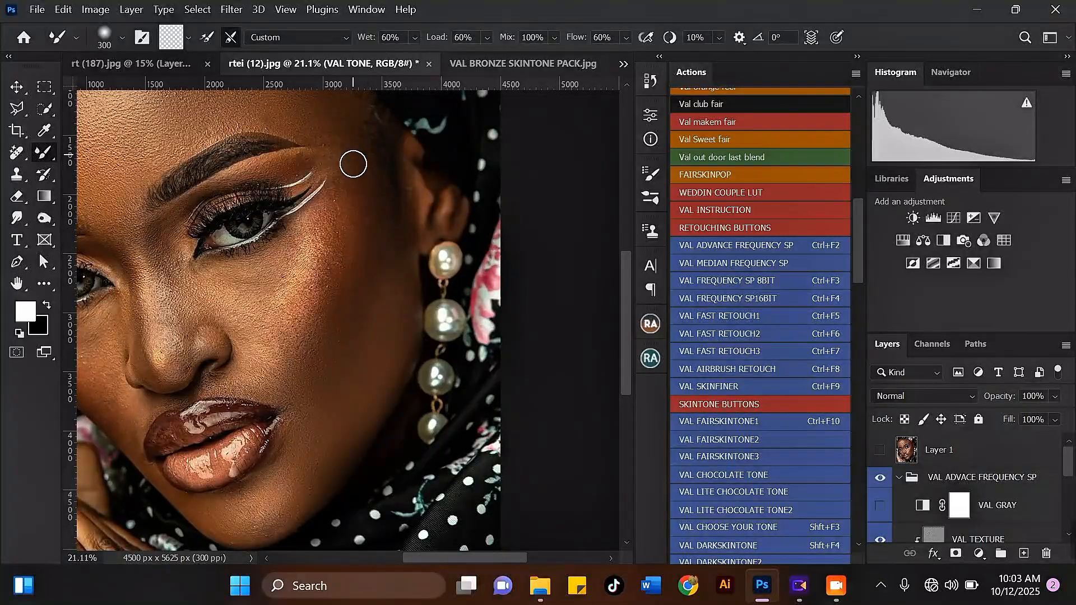
{"action": "key", "text": "bracketleft"}
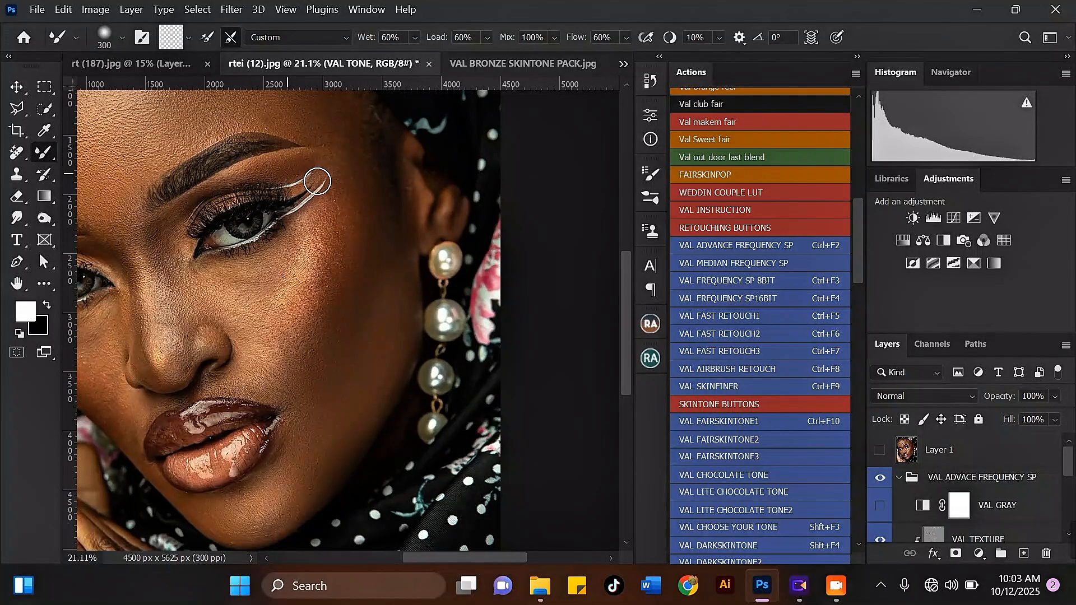
Blend the upper cheekbone highlight below the eyeliner wing with the Mixer Brush enlarged to 500 px
{"action": "key", "text": "bracketright"}
{"action": "key", "text": "bracketright"}
{"action": "key", "text": "bracketright"}
{"action": "scroll", "coordinate": [355, 191], "scroll_direction": "down", "scroll_amount": 1}
{"action": "key", "text": "bracketleft"}
{"action": "left_click_drag", "start_coordinate": [307, 241], "coordinate": [330, 199]}
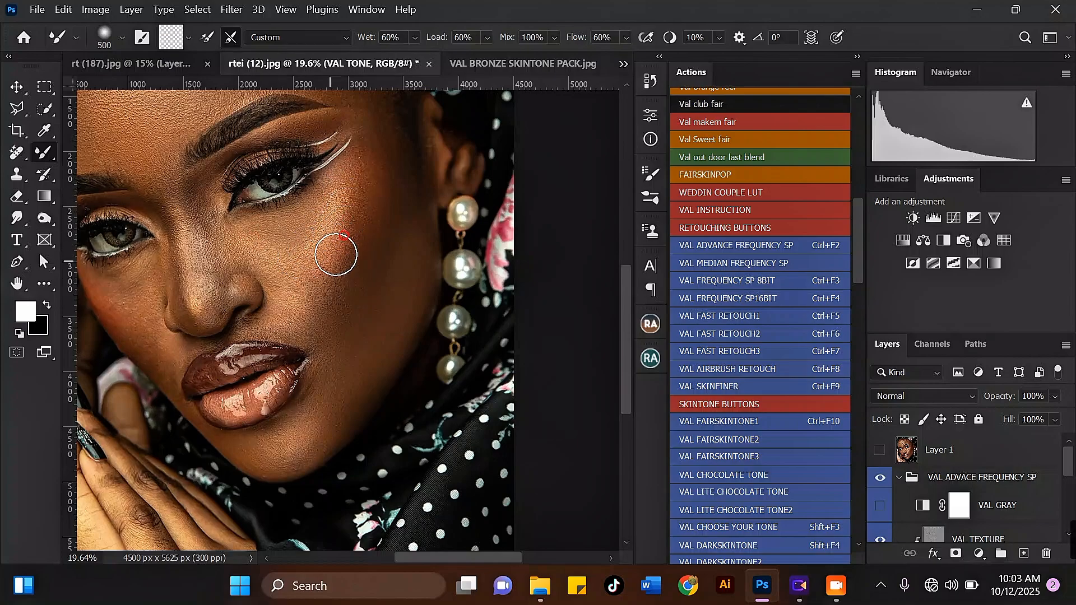
Soften the transition from the cheekbone highlight to the skin beside the nose, using the Mixer Brush at 400 to 500 px
{"action": "scroll", "coordinate": [336, 255], "scroll_direction": "down", "scroll_amount": 2}
{"action": "scroll", "coordinate": [341, 254], "scroll_direction": "up", "scroll_amount": 3}
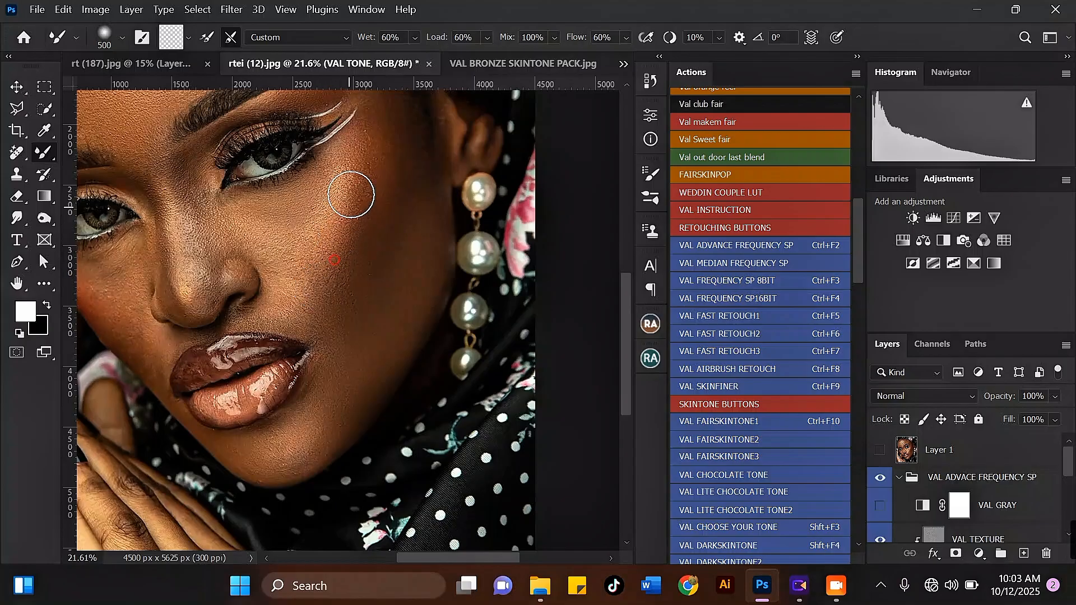
{"action": "scroll", "coordinate": [339, 224], "scroll_direction": "down", "scroll_amount": 2}
{"action": "scroll", "coordinate": [325, 255], "scroll_direction": "up", "scroll_amount": 2}
{"action": "key", "text": "bracketleft"}
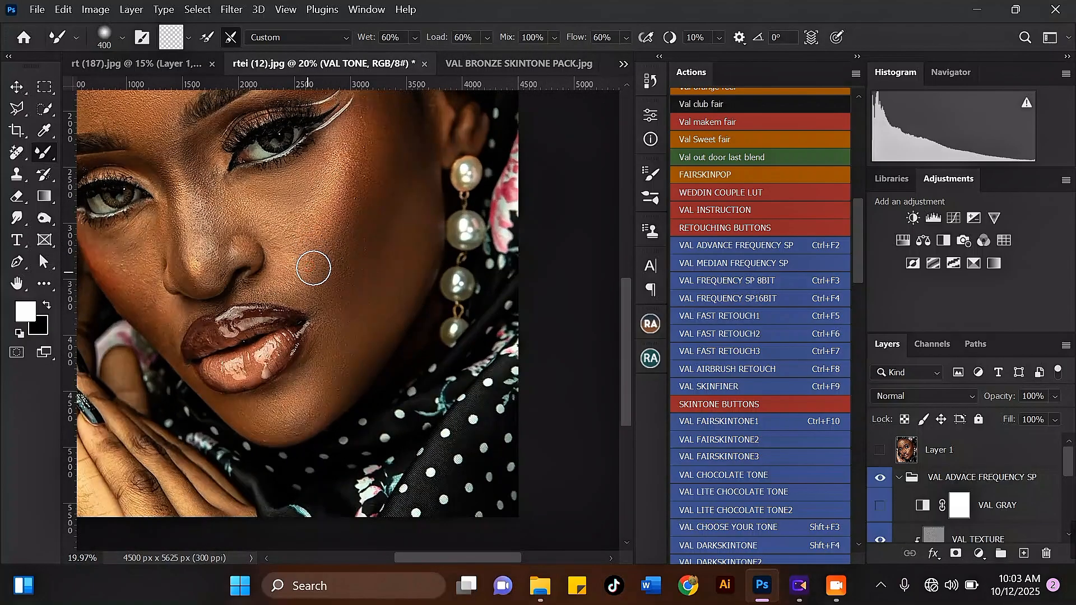
{"action": "key", "text": "bracketright"}
{"action": "scroll", "coordinate": [355, 255], "scroll_direction": "down", "scroll_amount": 3}
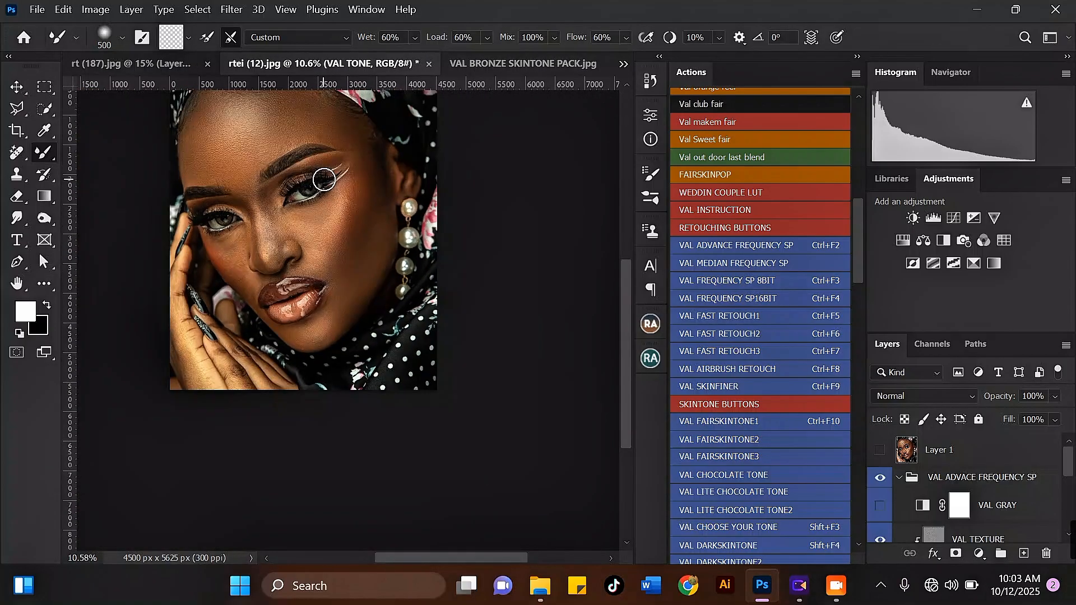
Smooth the smile line between the nostril and the mouth corner with Mixer Brush sizes of 250 to 400 px
{"action": "scroll", "coordinate": [291, 214], "scroll_direction": "up", "scroll_amount": 2}
{"action": "scroll", "coordinate": [291, 214], "scroll_direction": "up", "scroll_amount": 3}
{"action": "key", "text": "bracketleft"}
{"action": "key", "text": "bracketleft"}
{"action": "key", "text": "bracketleft"}
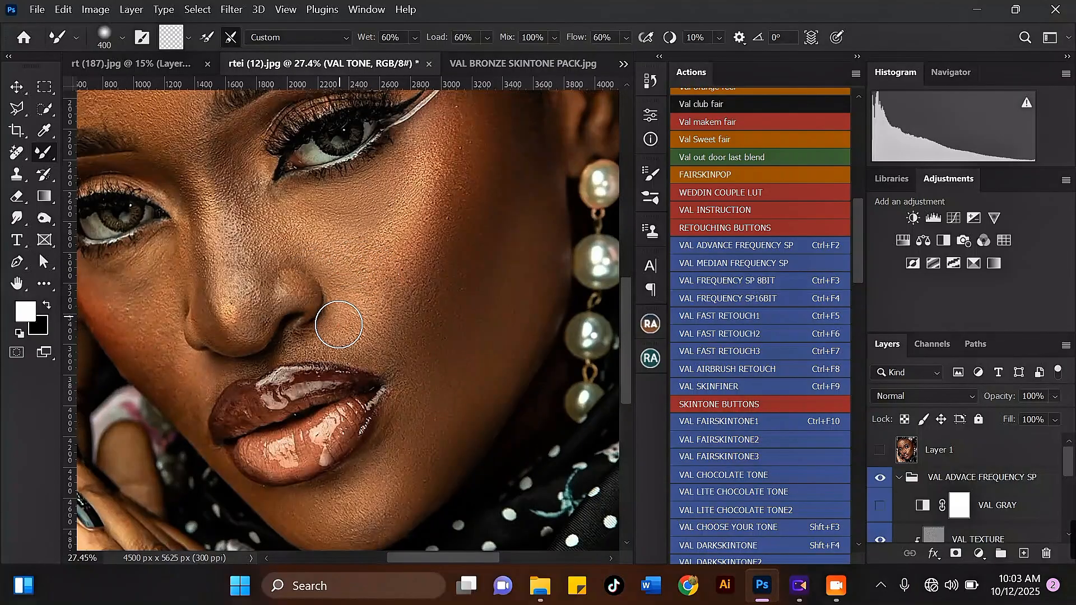
{"action": "key", "text": "bracketright"}
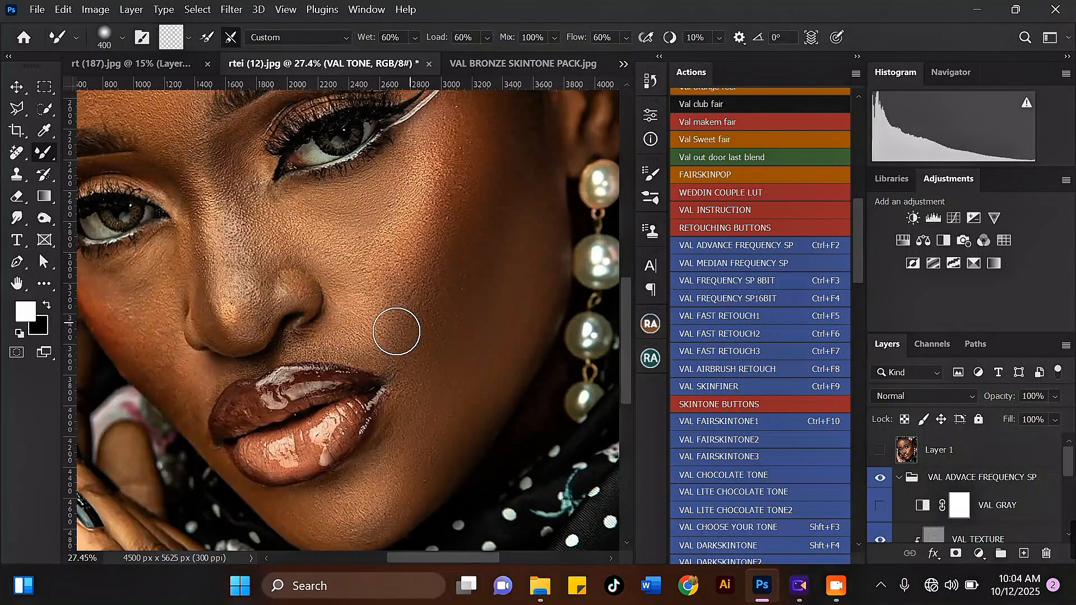
{"action": "scroll", "coordinate": [389, 293], "scroll_direction": "up", "scroll_amount": 1}
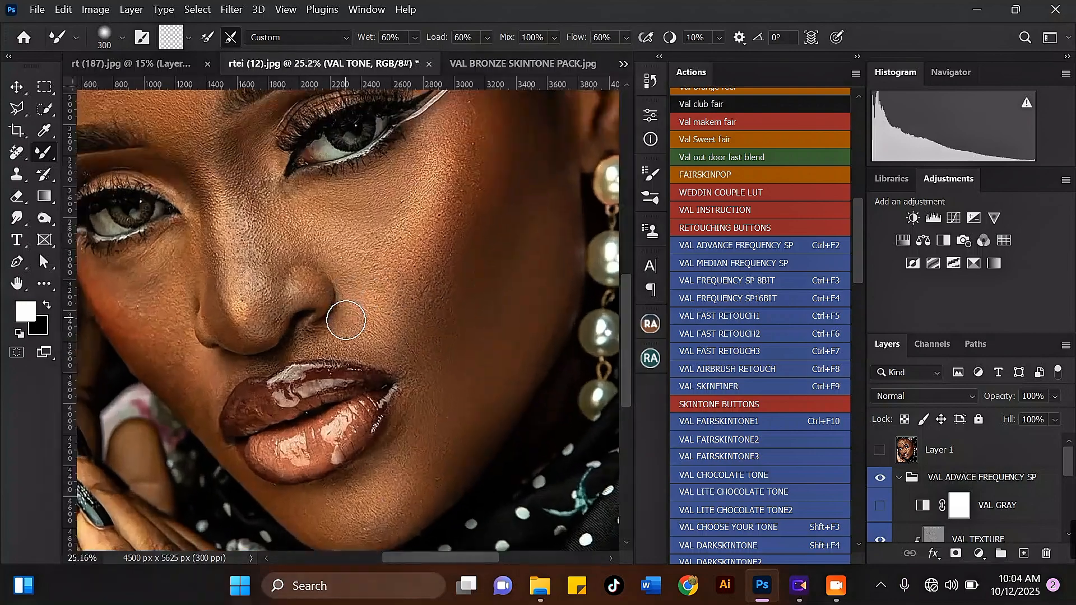
{"action": "key", "text": "bracketleft"}
{"action": "key", "text": "bracketleft"}
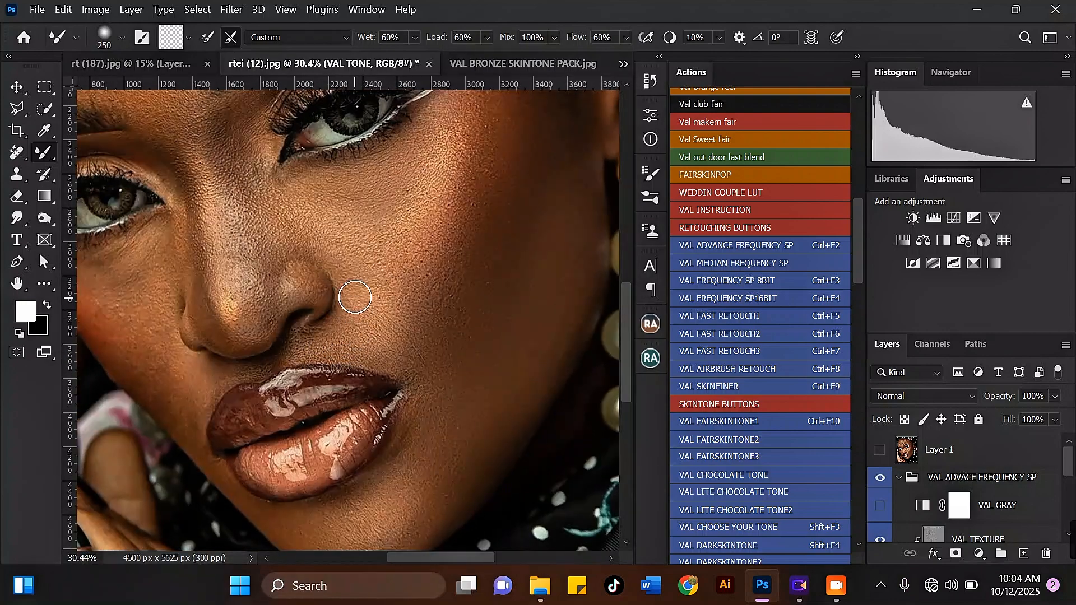
Blend the cheek from the temple down to the mouth corner with the Mixer Brush at 500 px
{"action": "scroll", "coordinate": [367, 280], "scroll_direction": "down", "scroll_amount": 6}
{"action": "key", "text": "bracketright"}
{"action": "key", "text": "bracketright"}
{"action": "scroll", "coordinate": [426, 259], "scroll_direction": "up", "scroll_amount": 1}
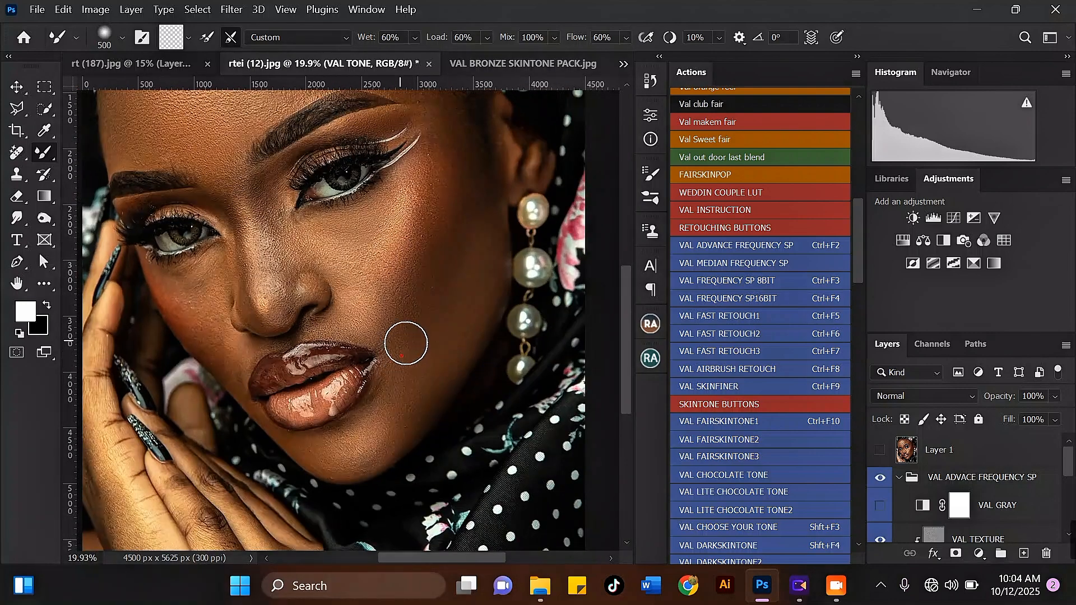
{"action": "key", "text": "bracketright"}
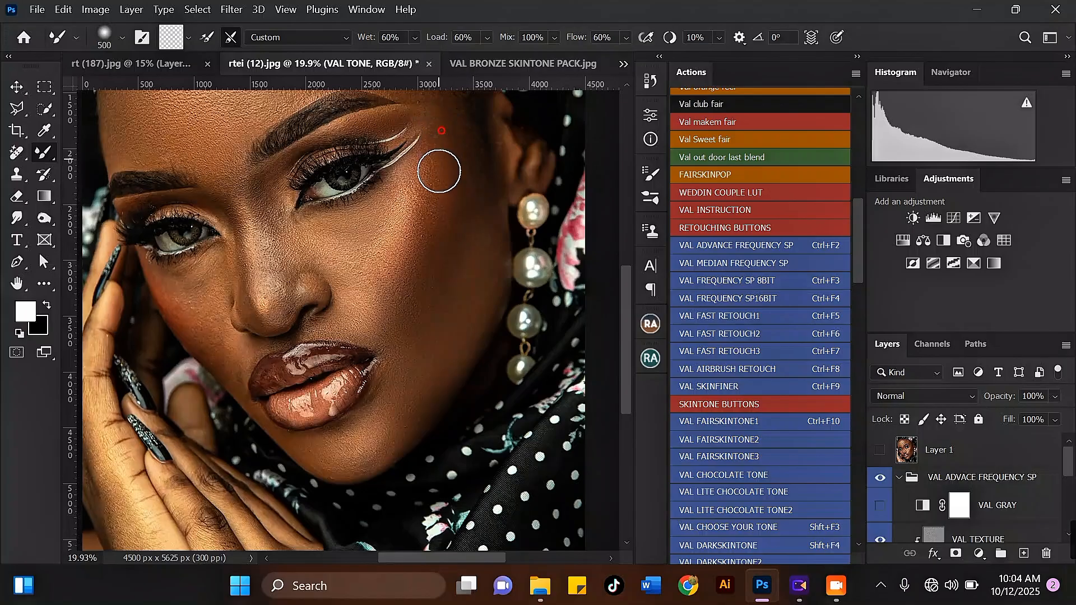
{"action": "scroll", "coordinate": [426, 167], "scroll_direction": "down", "scroll_amount": 1}
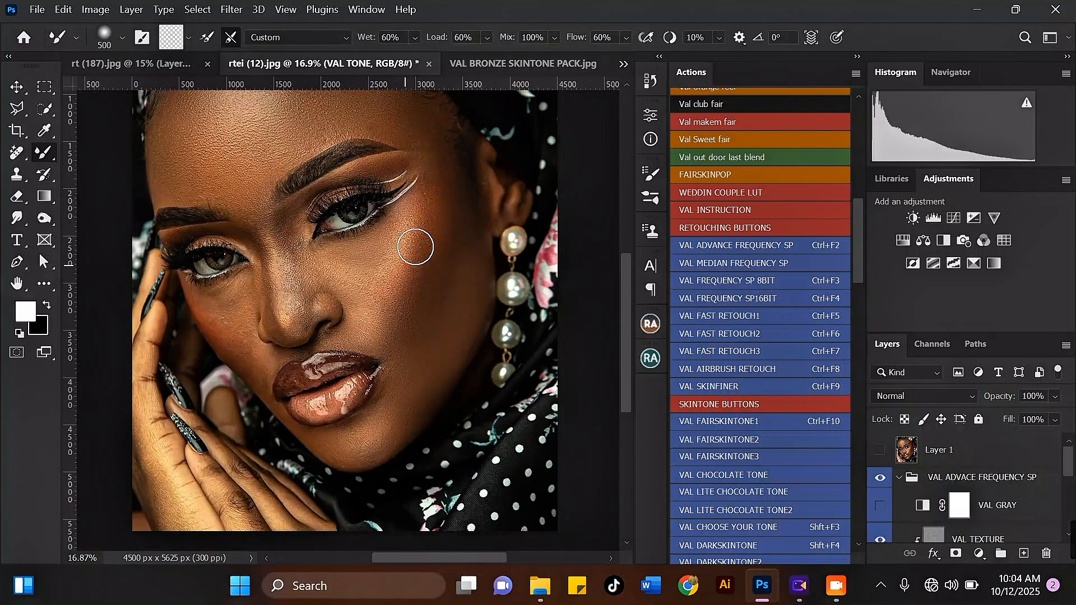
{"action": "mouse_move", "coordinate": [421, 247]}
{"action": "left_mouse_down"}
{"action": "mouse_move", "coordinate": [398, 294]}
{"action": "mouse_move", "coordinate": [443, 185]}
{"action": "mouse_move", "coordinate": [438, 248]}
{"action": "mouse_move", "coordinate": [386, 367]}
{"action": "left_mouse_up"}
Smooth the outer brow bone above the winged eyeliner with the Mixer Brush reduced to 300 px
{"action": "scroll", "coordinate": [400, 298], "scroll_direction": "down", "scroll_amount": 2}
{"action": "scroll", "coordinate": [430, 263], "scroll_direction": "up", "scroll_amount": 2}
{"action": "scroll", "coordinate": [445, 221], "scroll_direction": "down", "scroll_amount": 1}
{"action": "scroll", "coordinate": [420, 268], "scroll_direction": "up", "scroll_amount": 1}
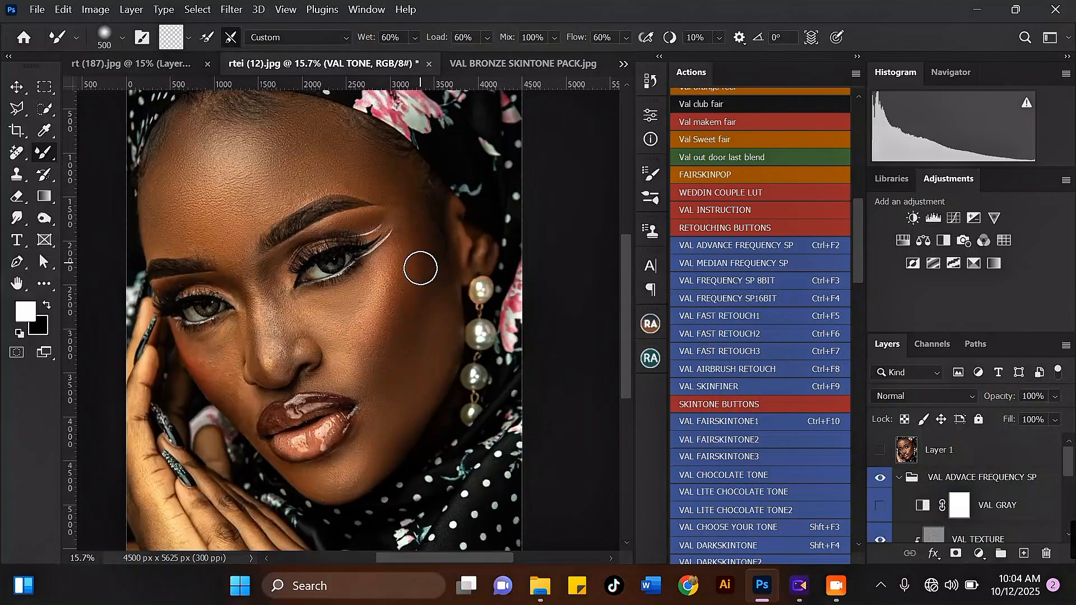
{"action": "scroll", "coordinate": [359, 216], "scroll_direction": "up", "scroll_amount": 1}
{"action": "key", "text": "bracketleft"}
{"action": "key", "text": "bracketleft"}
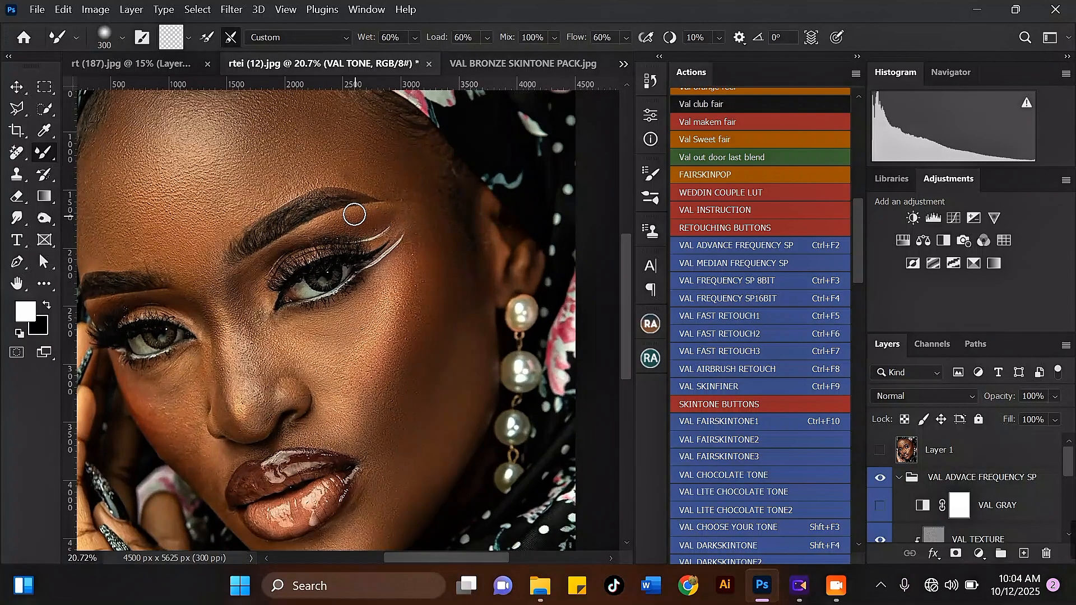
Blend the cheekbone below the eye and the inner cheek beside the nose with the Mixer Brush at 500 px
{"action": "key", "text": "bracketright"}
{"action": "key", "text": "bracketright"}
{"action": "key", "text": "bracketright"}
{"action": "scroll", "coordinate": [420, 213], "scroll_direction": "down", "scroll_amount": 2}
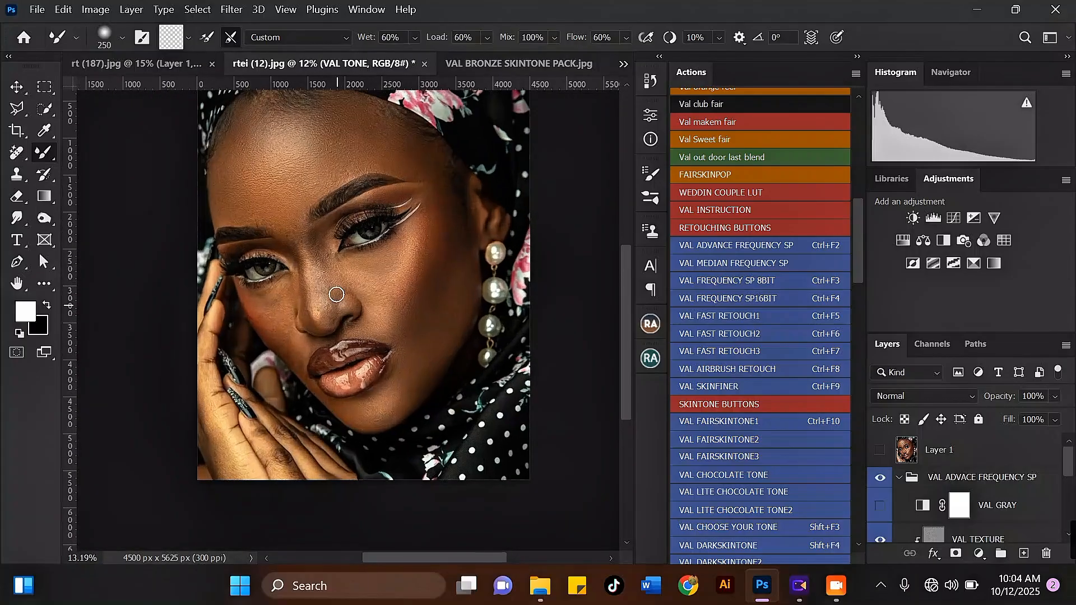
{"action": "scroll", "coordinate": [420, 263], "scroll_direction": "up", "scroll_amount": 2}
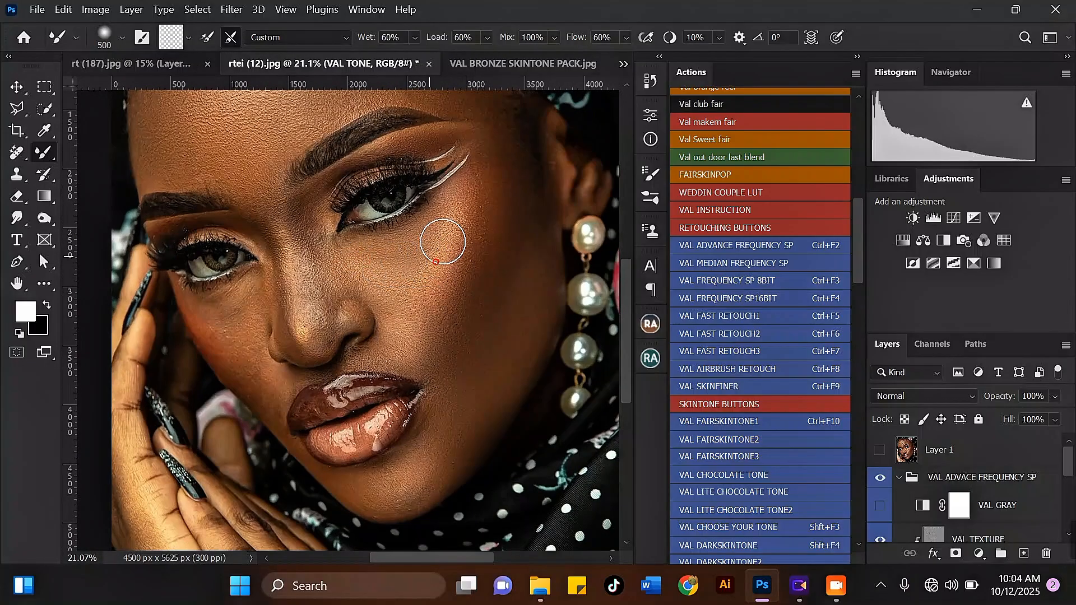
{"action": "scroll", "coordinate": [401, 279], "scroll_direction": "down", "scroll_amount": 2}
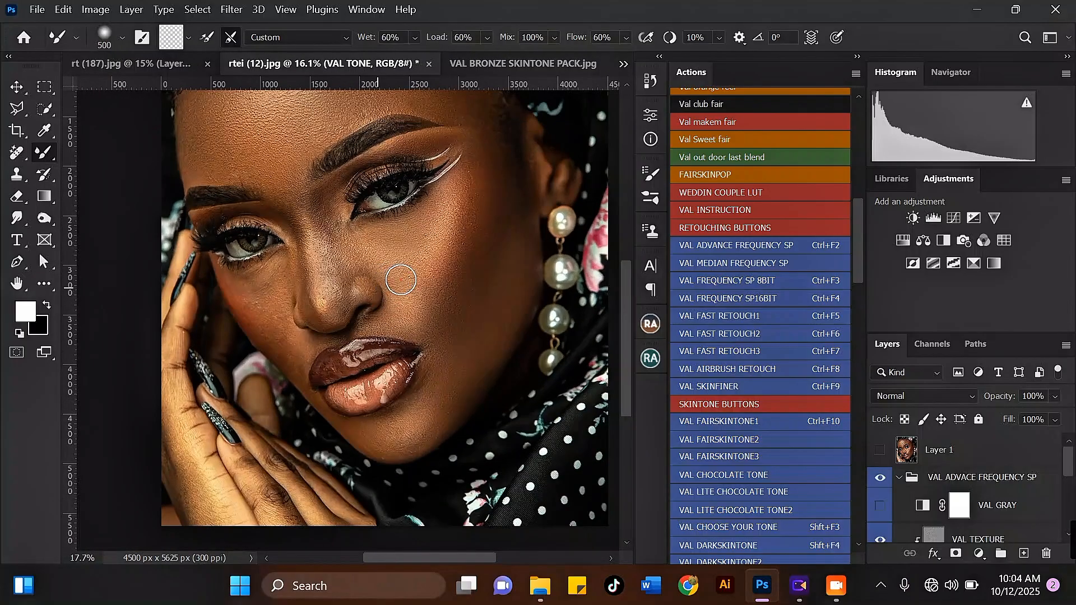
Blend the cheek beside the nose with the Mixer Brush at 500 px
{"action": "mouse_move", "coordinate": [425, 288]}
{"action": "left_mouse_down"}
{"action": "mouse_move", "coordinate": [430, 305]}
{"action": "mouse_move", "coordinate": [439, 284]}
{"action": "mouse_move", "coordinate": [419, 278]}
{"action": "left_mouse_up"}
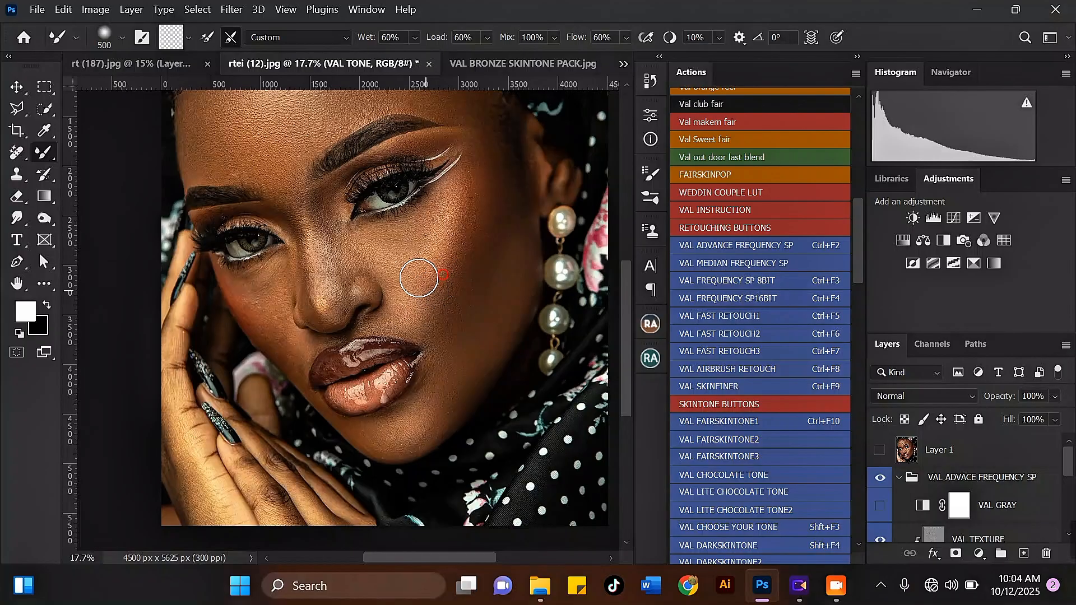
{"action": "scroll", "coordinate": [420, 278], "scroll_direction": "down", "scroll_amount": 2}
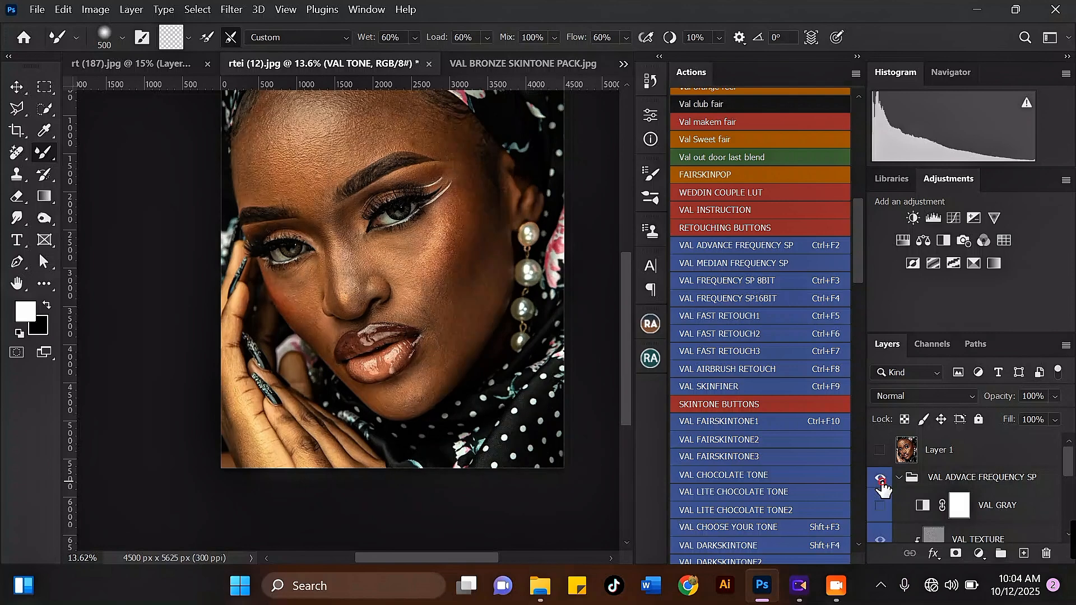
Smooth the skin between the eyebrows and the brow bone above the winged eye with the Mixer Brush at 250 to 300 px
{"action": "key", "text": "bracketleft"}
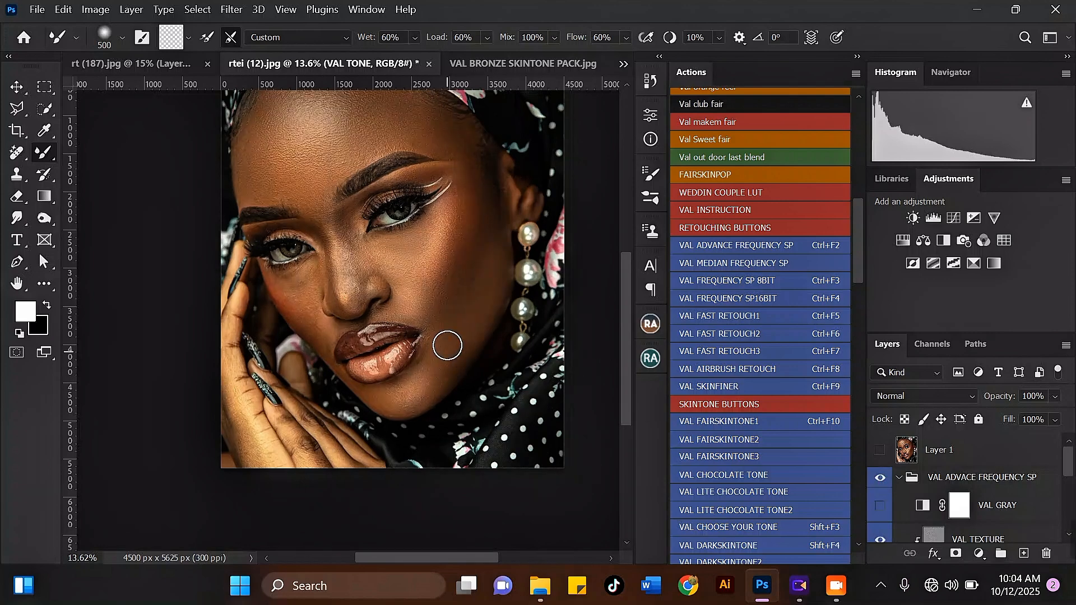
{"action": "scroll", "coordinate": [444, 343], "scroll_direction": "up", "scroll_amount": 1}
{"action": "scroll", "coordinate": [308, 223], "scroll_direction": "down", "scroll_amount": 1}
{"action": "key", "text": "bracketleft"}
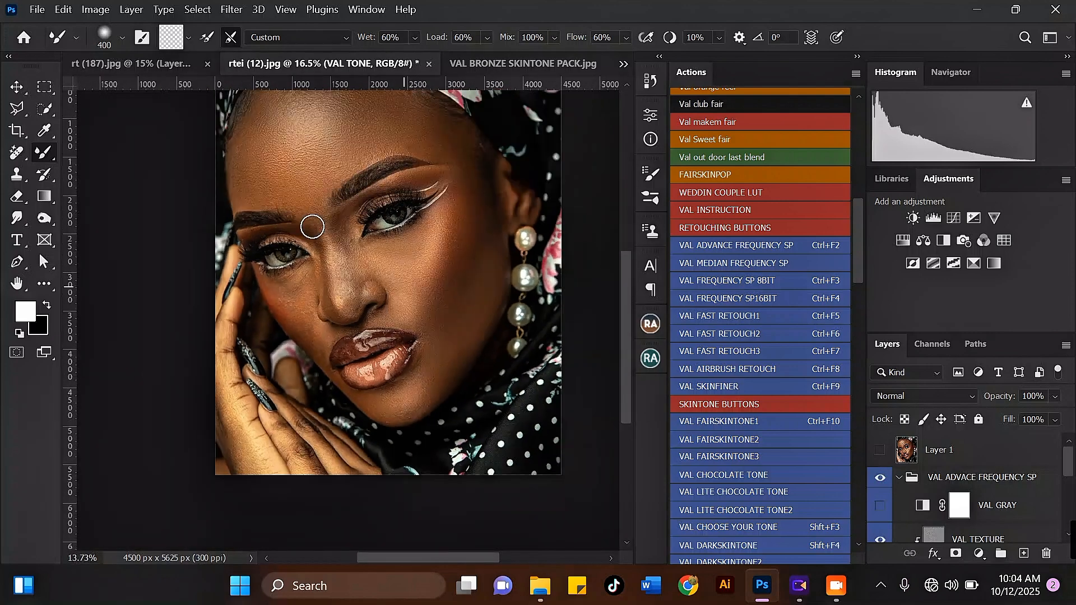
{"action": "scroll", "coordinate": [358, 262], "scroll_direction": "up", "scroll_amount": 1}
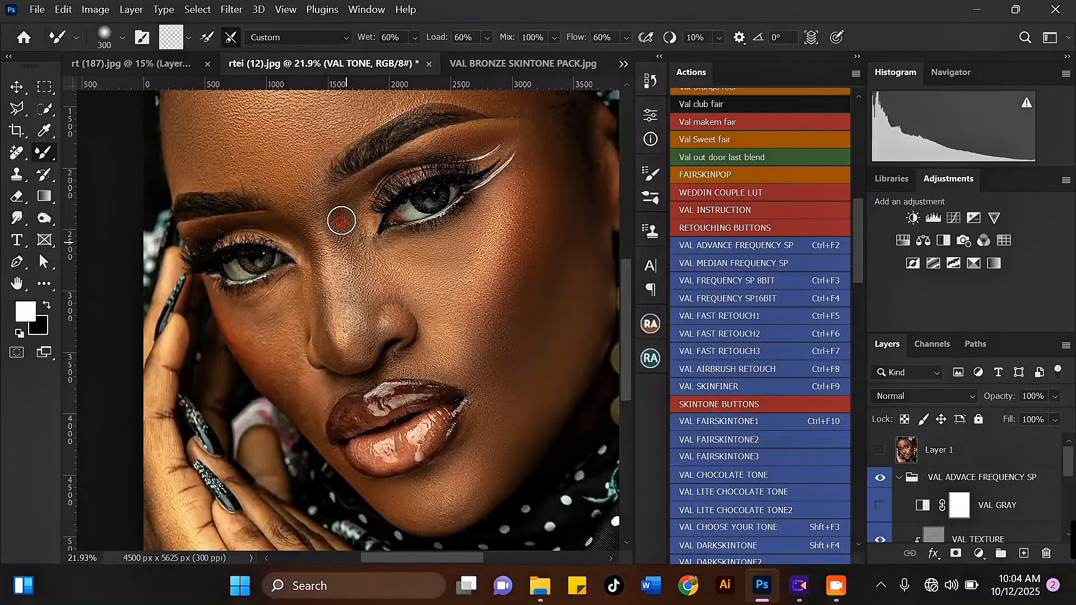
{"action": "left_click_drag", "start_coordinate": [396, 161], "coordinate": [456, 135]}
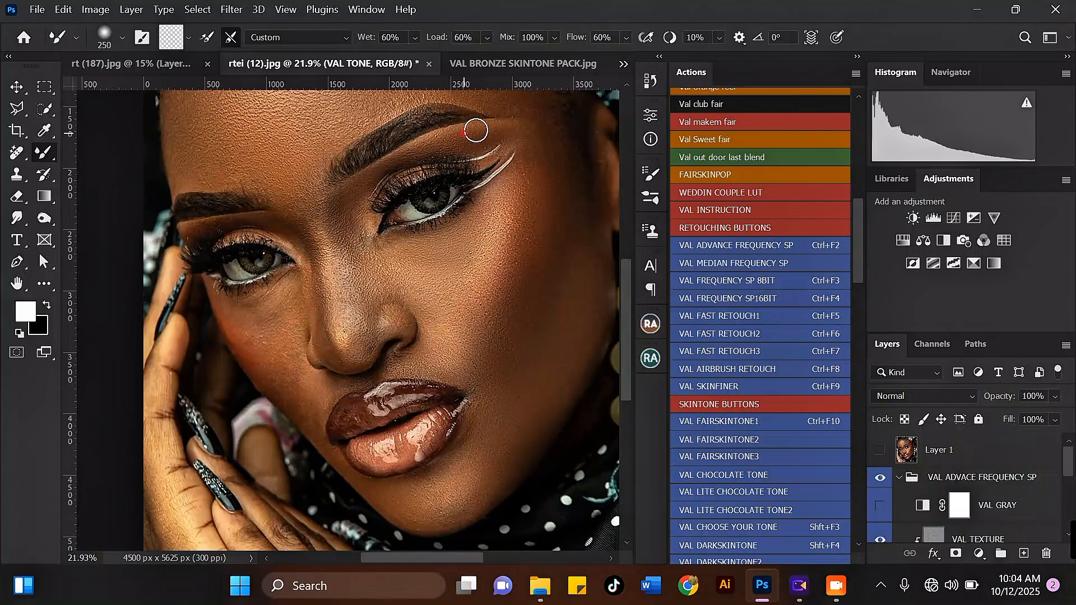
Blend the side and bridge of the nose up to the inner eyebrow with Mixer Brush sizes of 200 to 400 px
{"action": "key", "text": "bracketright"}
{"action": "key", "text": "bracketright"}
{"action": "key", "text": "bracketright"}
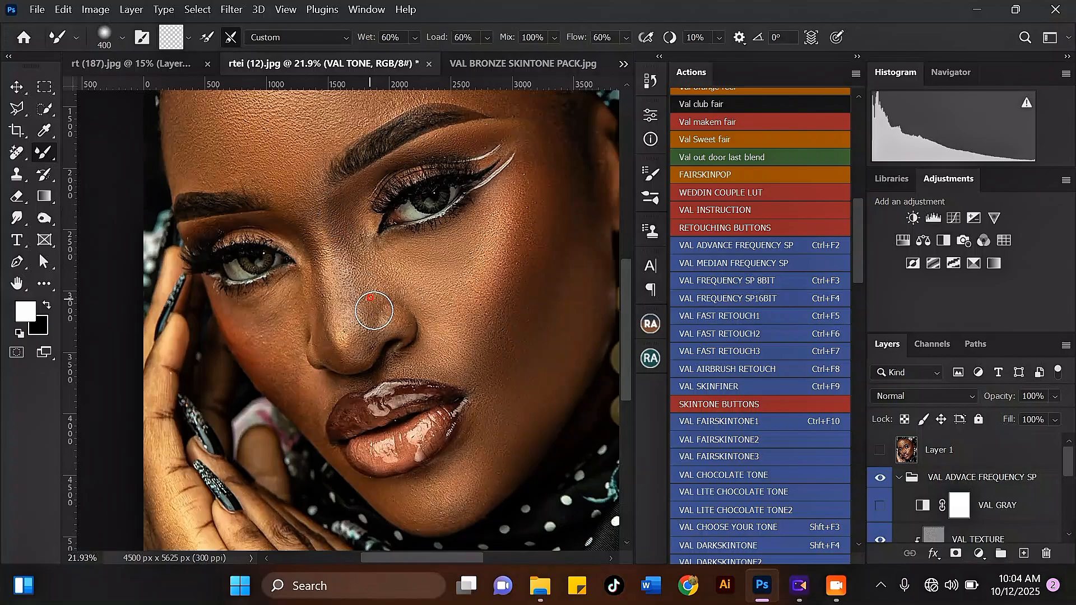
{"action": "key", "text": "bracketleft"}
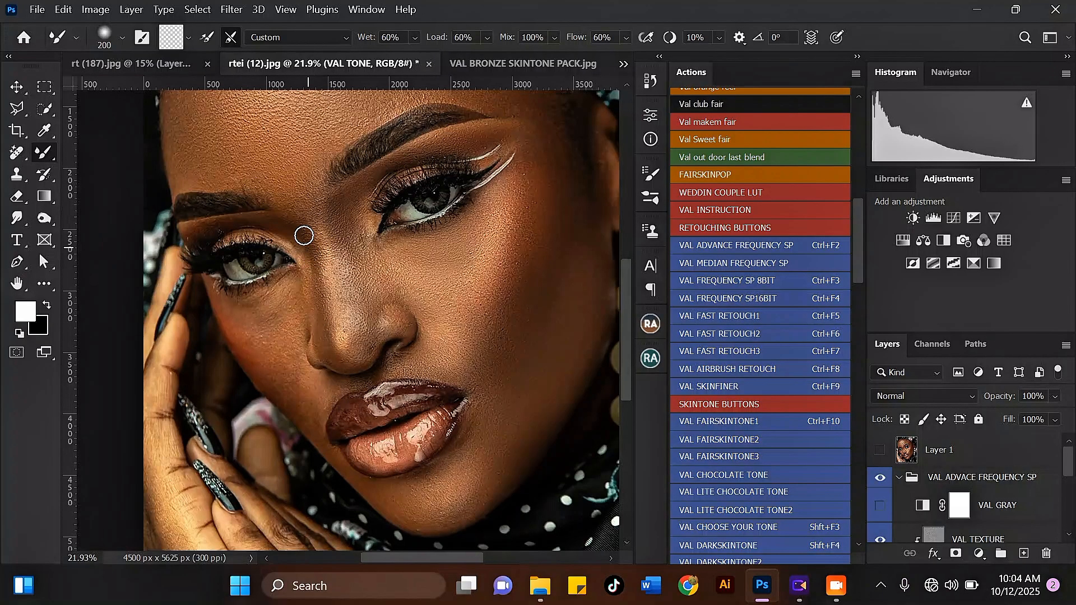
{"action": "key", "text": "bracketright"}
{"action": "key", "text": "bracketright"}
{"action": "key", "text": "bracketright"}
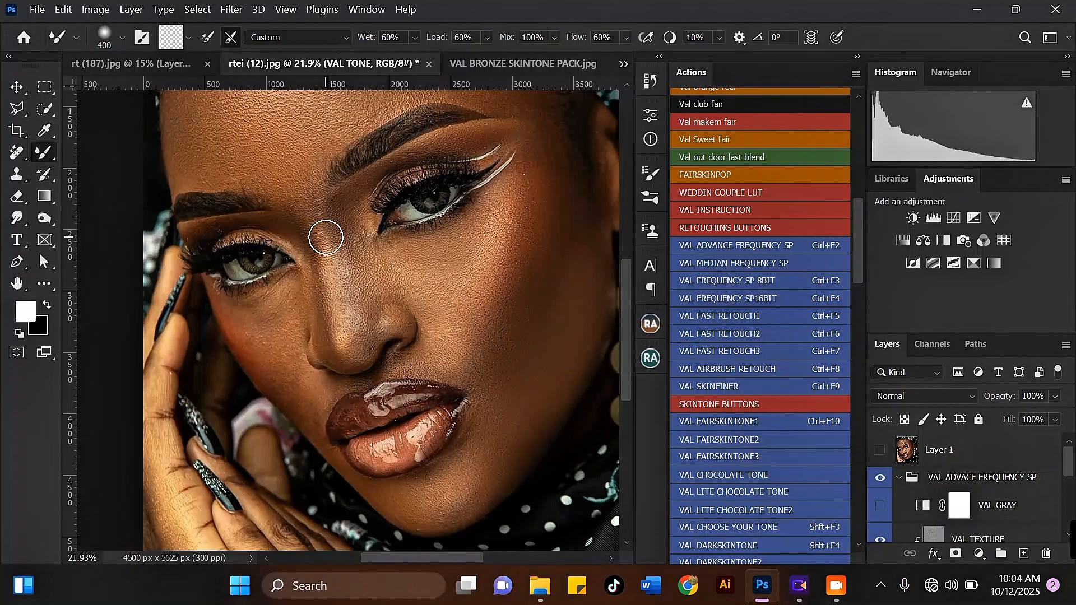
{"action": "key", "text": "bracketleft"}
{"action": "key", "text": "bracketleft"}
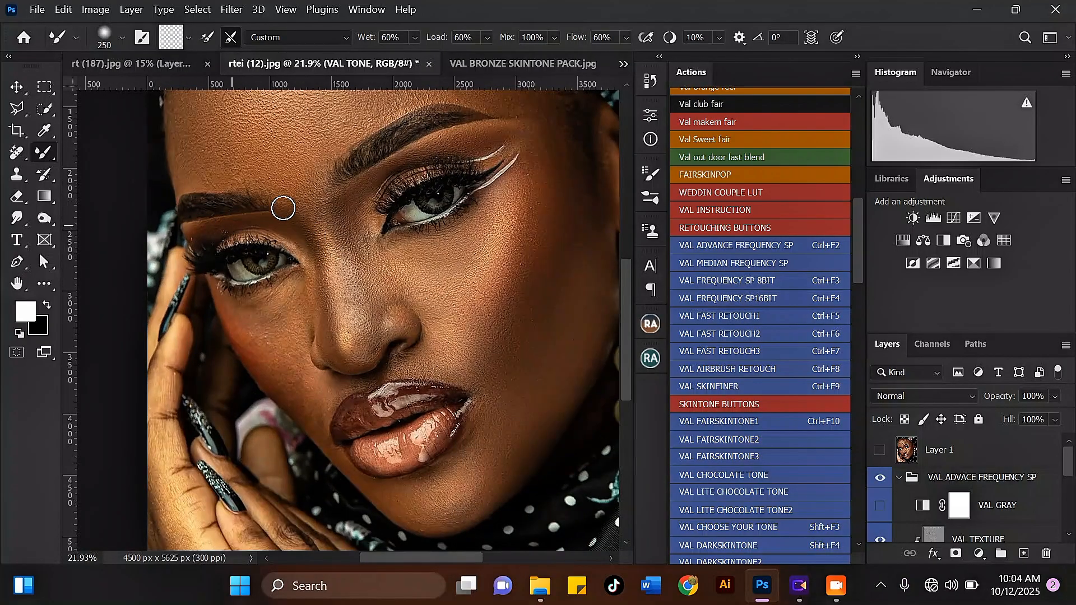
Smooth the skin below the eye on the cheek nearest the hand with the Mixer Brush at 300 px
{"action": "scroll", "coordinate": [283, 209], "scroll_direction": "down", "scroll_amount": 5}
{"action": "scroll", "coordinate": [264, 227], "scroll_direction": "up", "scroll_amount": 5}
{"action": "key", "text": "bracketright"}
{"action": "mouse_move", "coordinate": [273, 235]}
{"action": "left_mouse_down"}
{"action": "mouse_move", "coordinate": [310, 221]}
{"action": "mouse_move", "coordinate": [282, 241]}
{"action": "mouse_move", "coordinate": [310, 223]}
{"action": "mouse_move", "coordinate": [271, 233]}
{"action": "mouse_move", "coordinate": [276, 243]}
{"action": "mouse_move", "coordinate": [303, 235]}
{"action": "mouse_move", "coordinate": [268, 234]}
{"action": "mouse_move", "coordinate": [305, 220]}
{"action": "mouse_move", "coordinate": [272, 248]}
{"action": "mouse_move", "coordinate": [273, 275]}
{"action": "mouse_move", "coordinate": [251, 252]}
{"action": "left_mouse_up"}
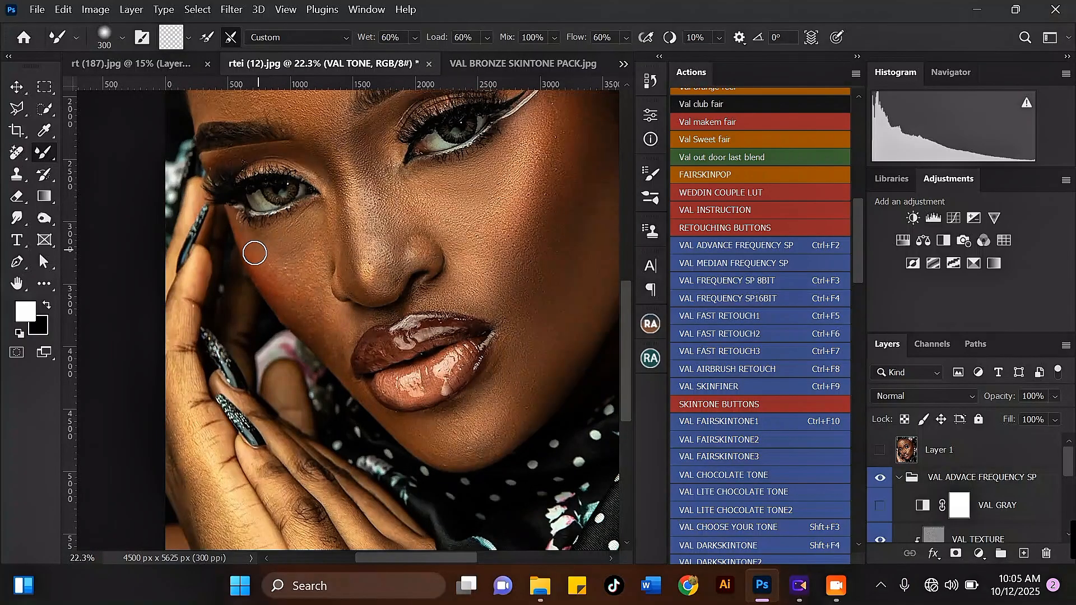
{"action": "key", "text": "bracketright"}
{"action": "key", "text": "bracketright"}
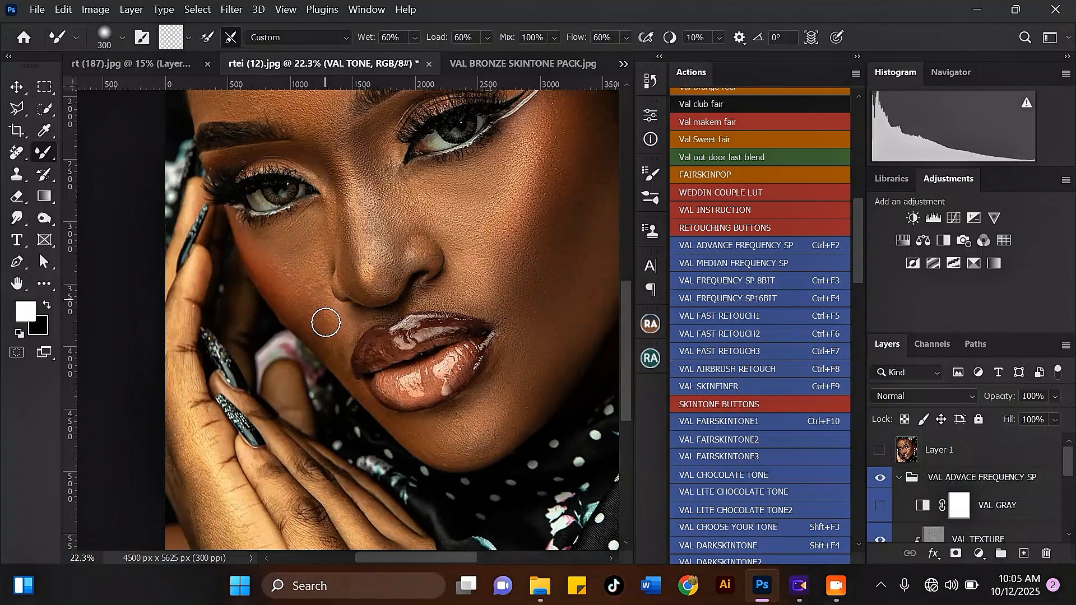
Smooth the skin beside the mouth corner on the hand side with the Mixer Brush at 250 px
{"action": "scroll", "coordinate": [317, 323], "scroll_direction": "up", "scroll_amount": 1}
{"action": "scroll", "coordinate": [317, 322], "scroll_direction": "up", "scroll_amount": 2}
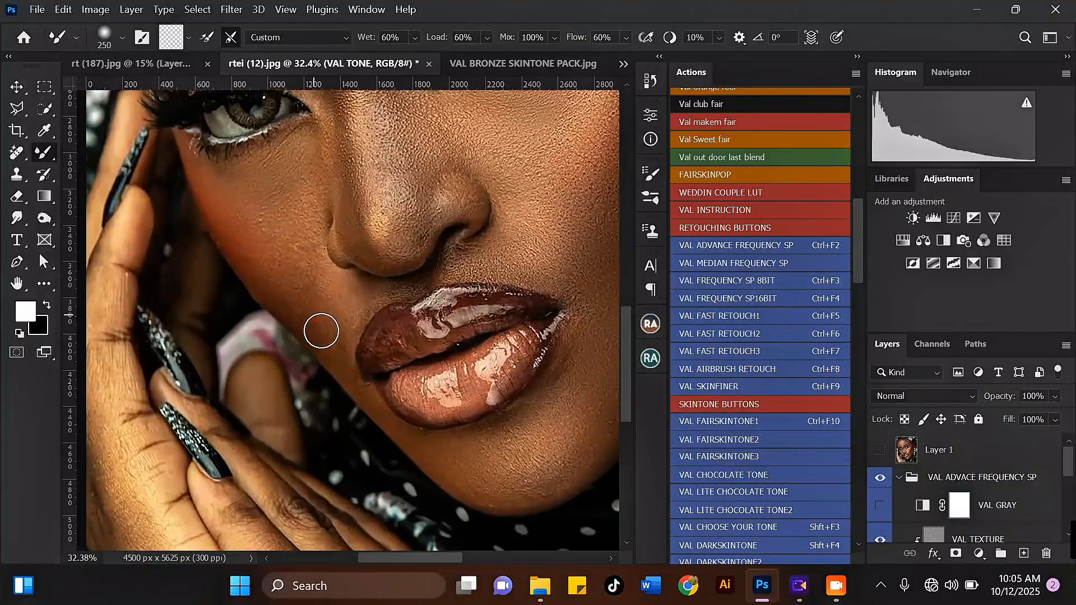
{"action": "key", "text": "bracketleft"}
{"action": "scroll", "coordinate": [339, 288], "scroll_direction": "down", "scroll_amount": 2}
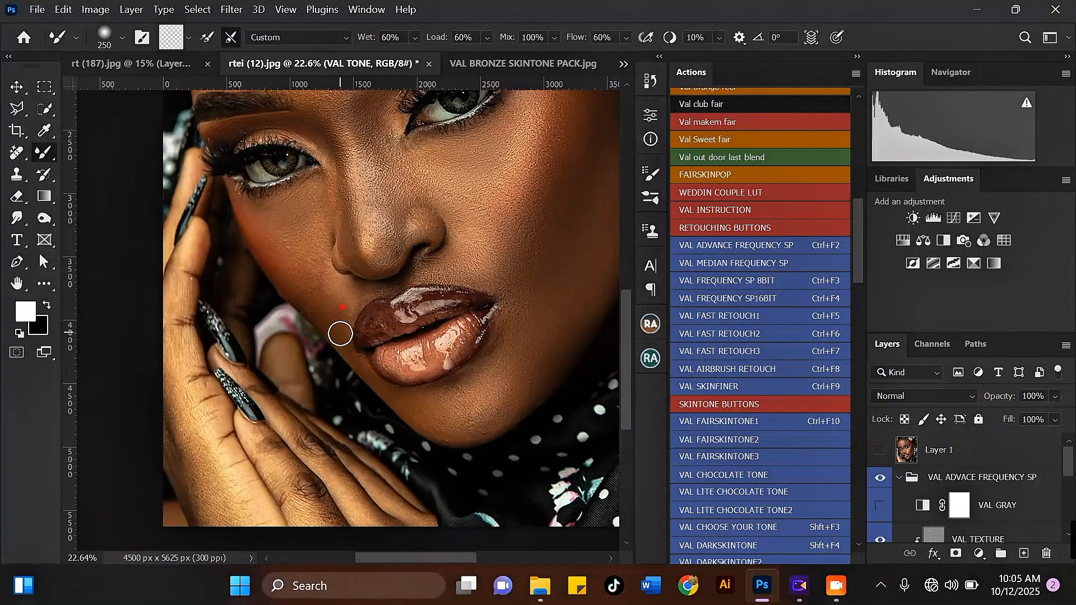
{"action": "scroll", "coordinate": [342, 336], "scroll_direction": "down", "scroll_amount": 3}
{"action": "scroll", "coordinate": [345, 333], "scroll_direction": "up", "scroll_amount": 2}
{"action": "scroll", "coordinate": [297, 215], "scroll_direction": "up", "scroll_amount": 2}
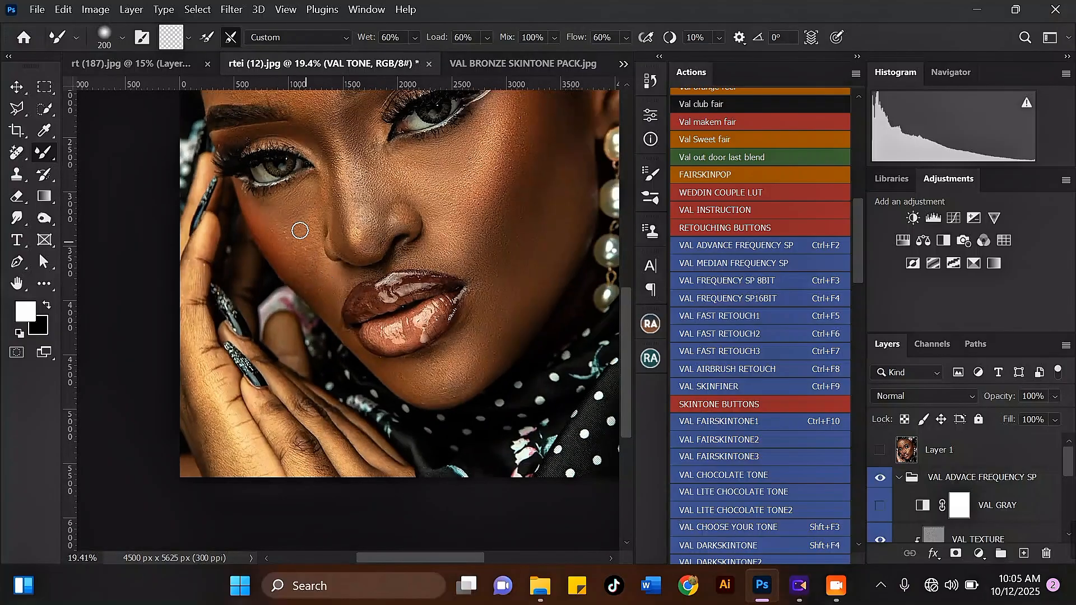
Blend the hand-side cheek between the lower lashes and the nostril with the Mixer Brush at 300 px
{"action": "key", "text": "bracketright"}
{"action": "key", "text": "bracketright"}
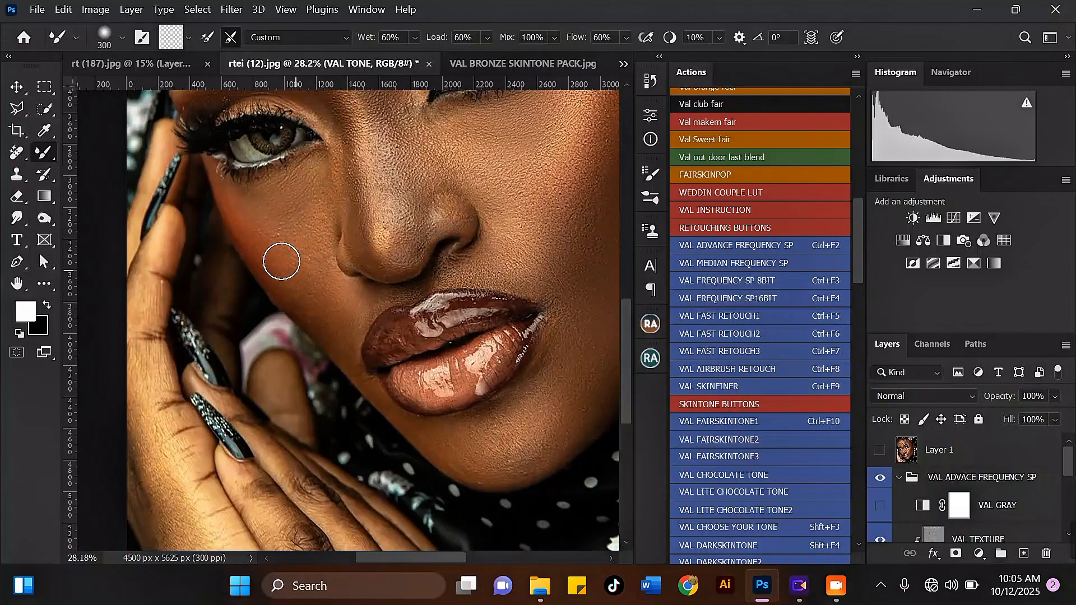
{"action": "scroll", "coordinate": [268, 205], "scroll_direction": "down", "scroll_amount": 3}
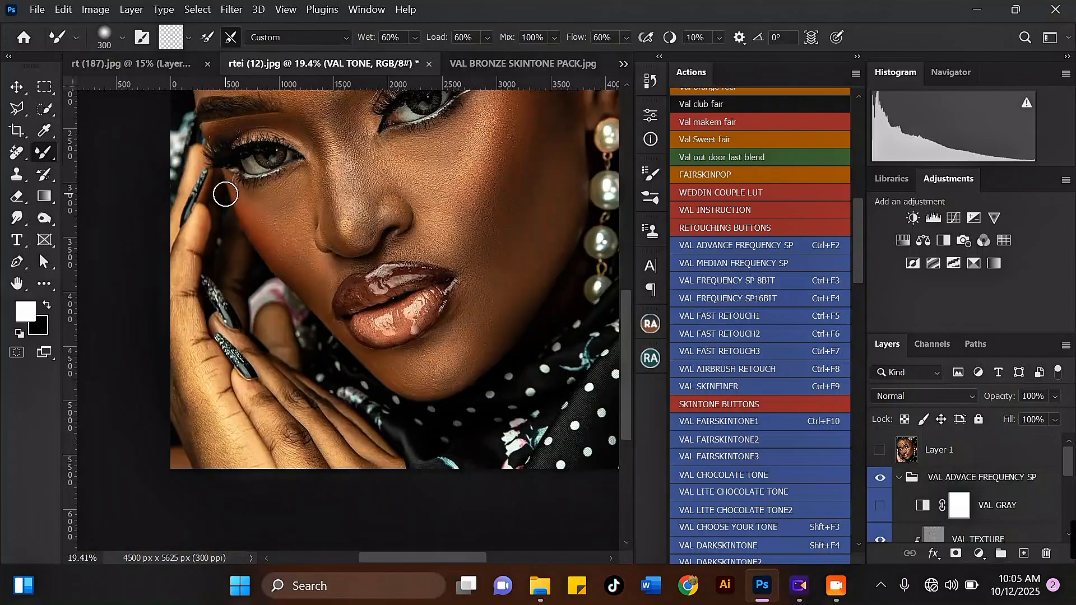
{"action": "scroll", "coordinate": [263, 215], "scroll_direction": "up", "scroll_amount": 2}
{"action": "key", "text": "bracketleft"}
{"action": "key", "text": "bracketright"}
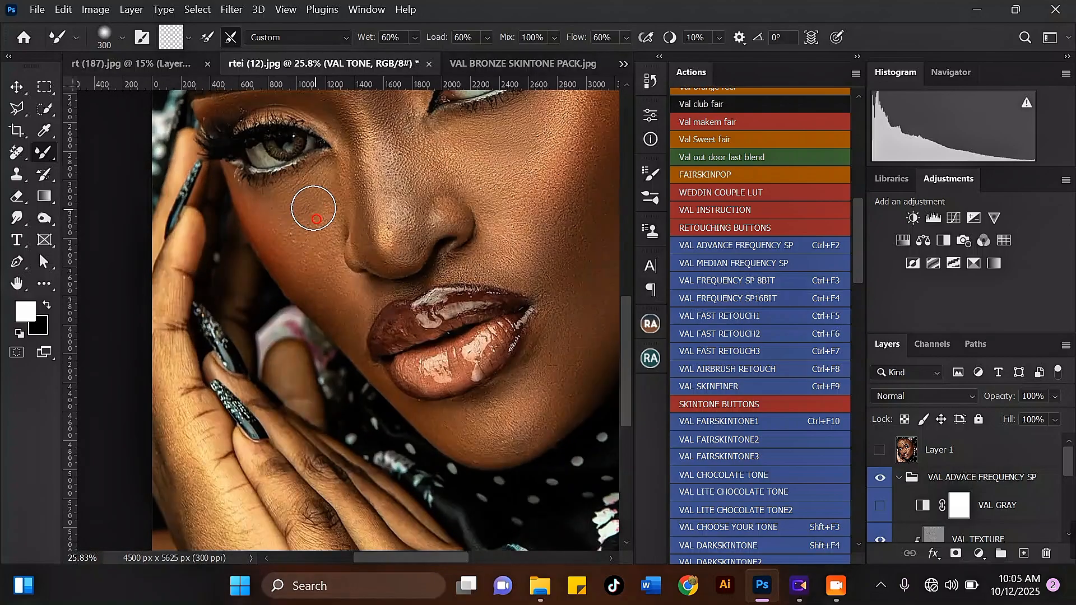
{"action": "scroll", "coordinate": [302, 216], "scroll_direction": "down", "scroll_amount": 3}
{"action": "scroll", "coordinate": [283, 230], "scroll_direction": "up", "scroll_amount": 3}
{"action": "key", "text": "bracketleft"}
{"action": "scroll", "coordinate": [308, 249], "scroll_direction": "down", "scroll_amount": 3}
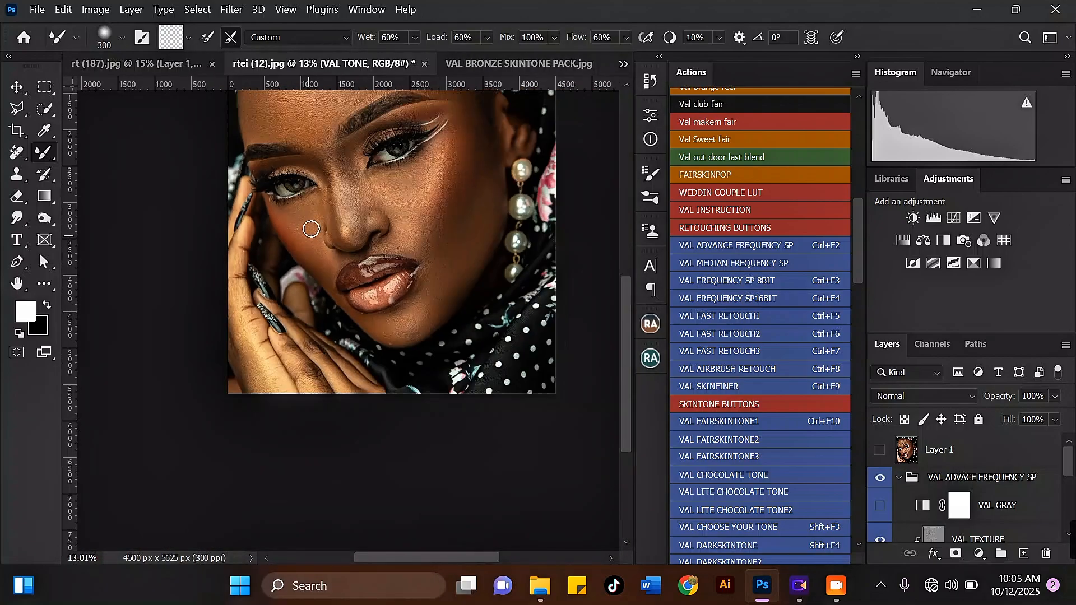
{"action": "scroll", "coordinate": [312, 228], "scroll_direction": "up", "scroll_amount": 3}
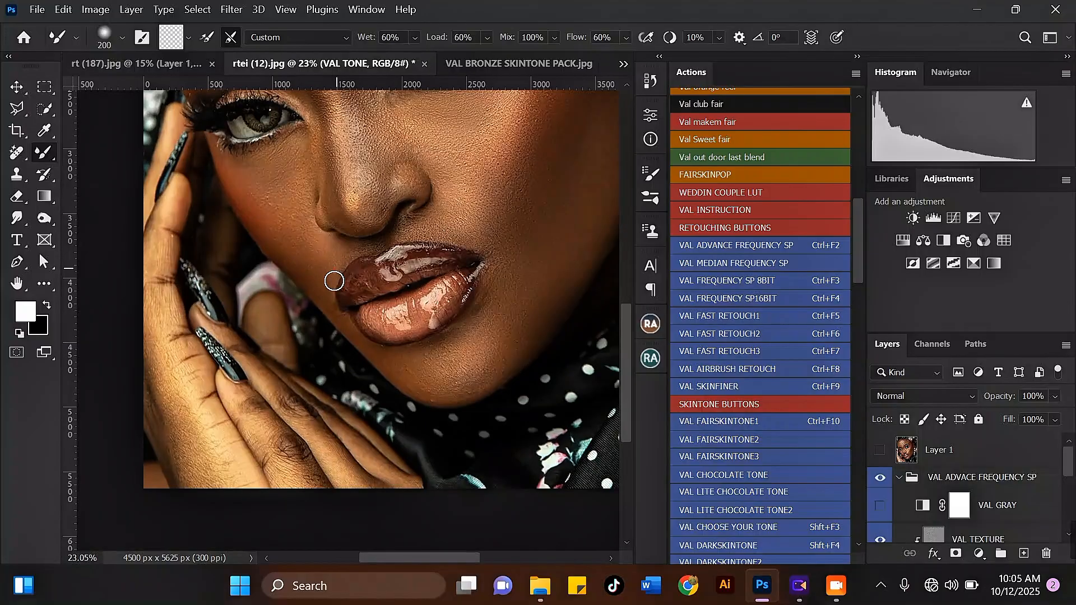
Smooth the skin between the nostril and the upper lip, plus the lower lip, with the Mixer Brush at 175 px
{"action": "key", "text": "bracketleft"}
{"action": "scroll", "coordinate": [370, 245], "scroll_direction": "up", "scroll_amount": 3}
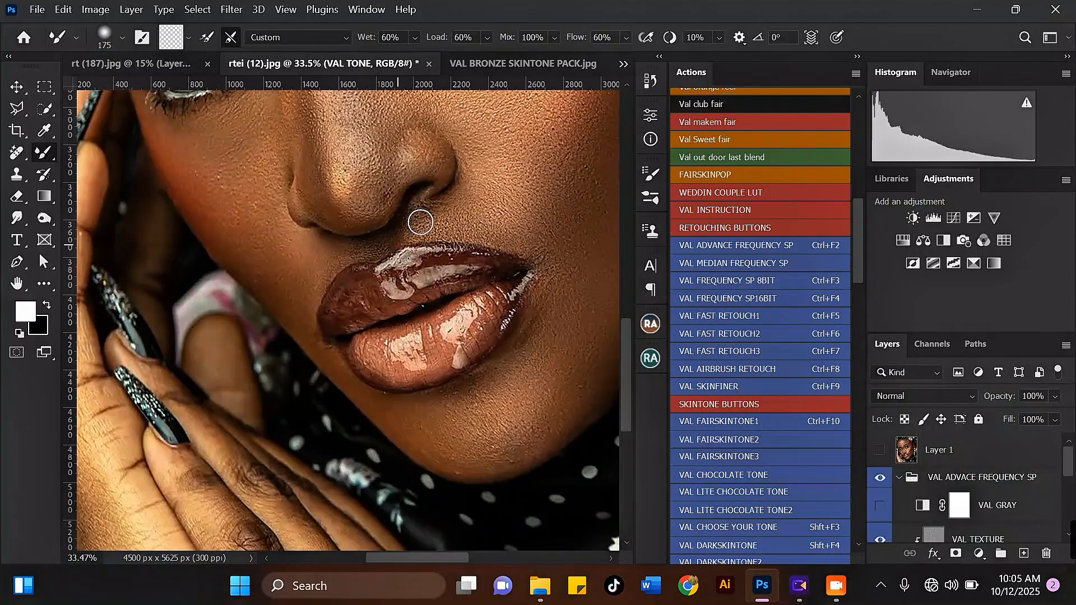
{"action": "scroll", "coordinate": [386, 206], "scroll_direction": "down", "scroll_amount": 3}
{"action": "scroll", "coordinate": [414, 252], "scroll_direction": "up", "scroll_amount": 4}
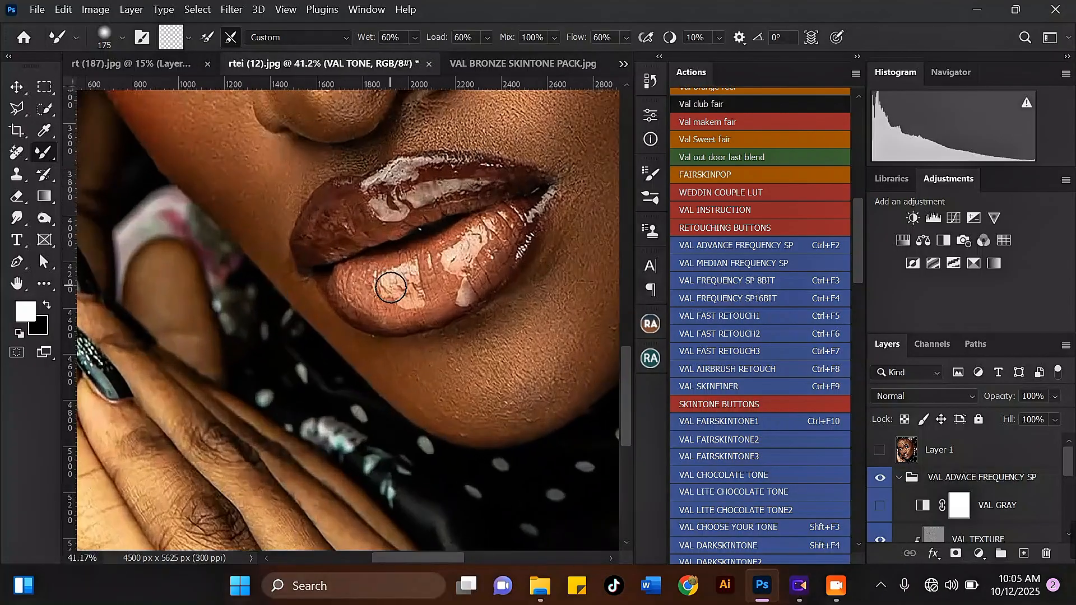
{"action": "mouse_move", "coordinate": [437, 289]}
{"action": "left_mouse_down"}
{"action": "mouse_move", "coordinate": [465, 285]}
{"action": "mouse_move", "coordinate": [468, 268]}
{"action": "left_mouse_up"}
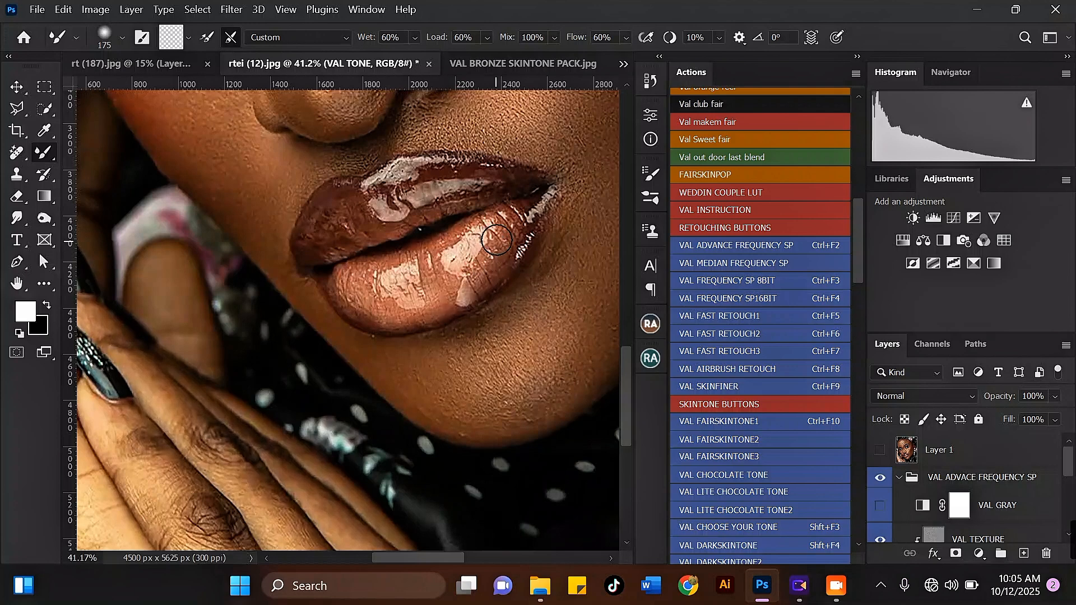
Smooth the chin just below the lower lip with the Mixer Brush at 200 px
{"action": "key", "text": "bracketright"}
{"action": "scroll", "coordinate": [397, 365], "scroll_direction": "down", "scroll_amount": 1}
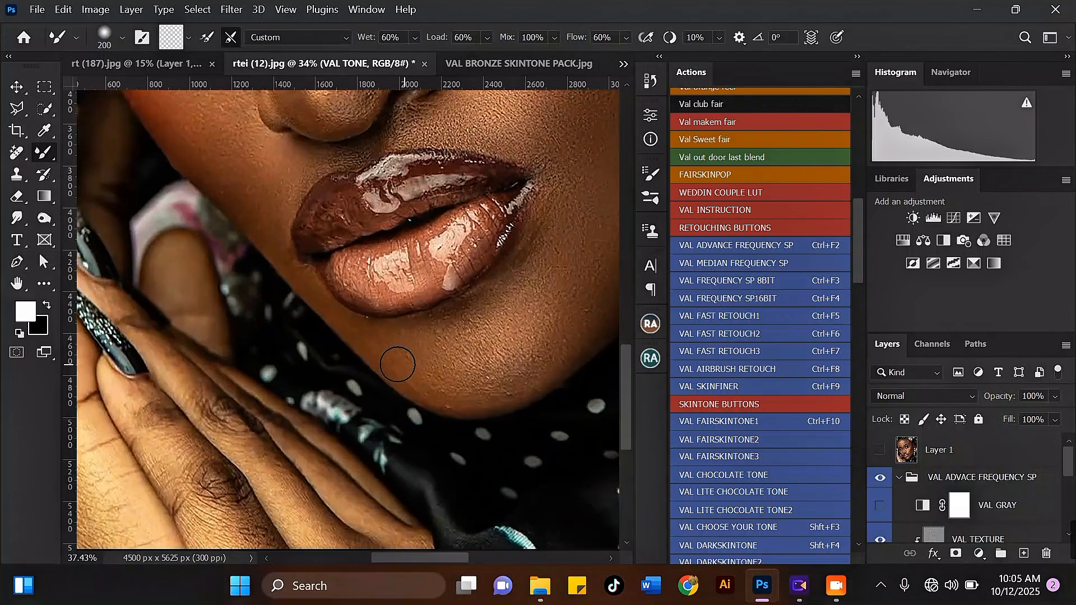
{"action": "scroll", "coordinate": [397, 365], "scroll_direction": "up", "scroll_amount": 2}
{"action": "key", "text": "bracketleft"}
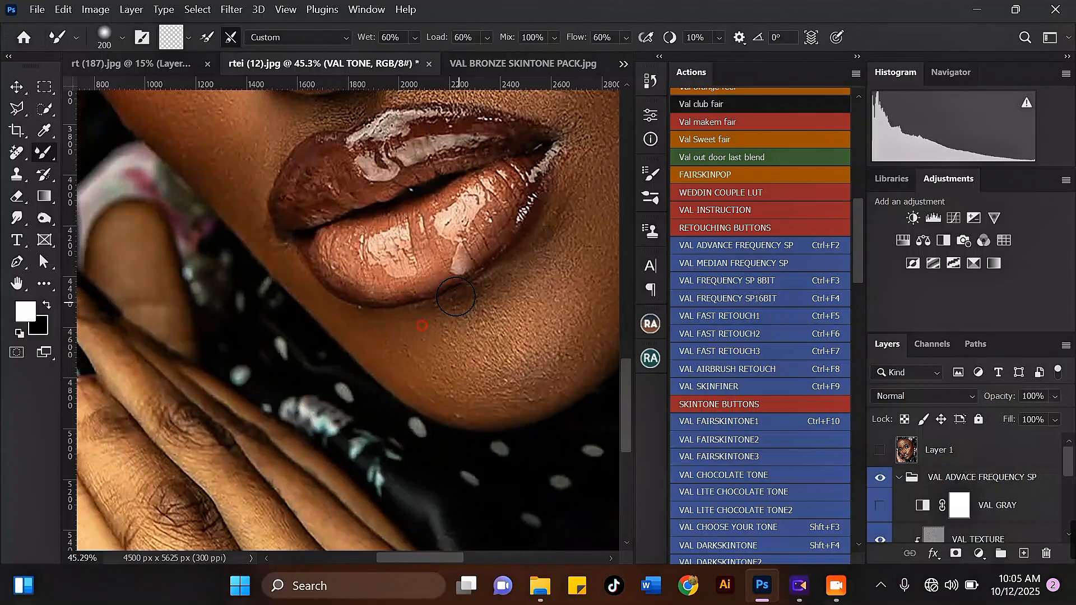
Blend the side of the chin toward the jaw with the Mixer Brush enlarged to 400 px
{"action": "scroll", "coordinate": [455, 297], "scroll_direction": "down", "scroll_amount": 7}
{"action": "key", "text": "bracketright"}
{"action": "key", "text": "bracketright"}
{"action": "key", "text": "bracketright"}
{"action": "key", "text": "bracketright"}
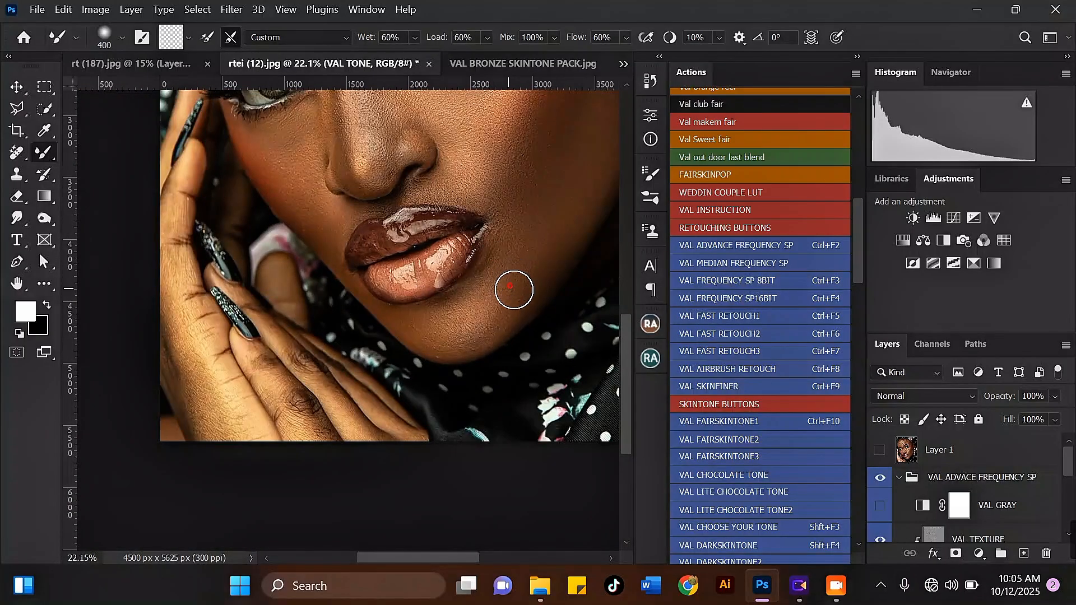
{"action": "scroll", "coordinate": [465, 339], "scroll_direction": "down", "scroll_amount": 3}
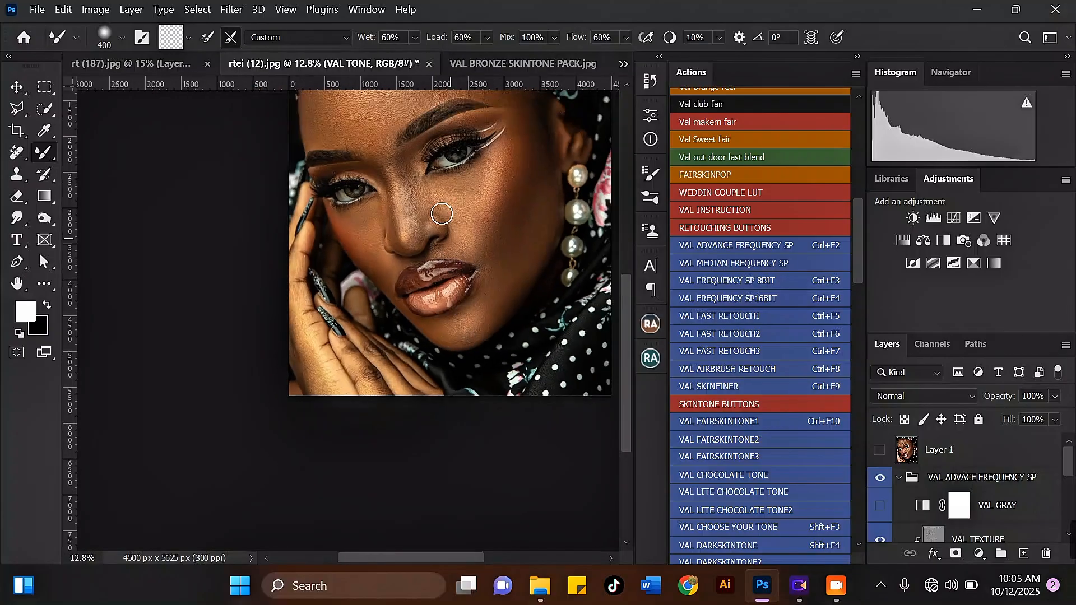
Blend the hand-side cheek from below the eye toward the mouth with the Mixer Brush, starting at 400 px
{"action": "scroll", "coordinate": [380, 201], "scroll_direction": "up", "scroll_amount": 1}
{"action": "scroll", "coordinate": [355, 223], "scroll_direction": "up", "scroll_amount": 2}
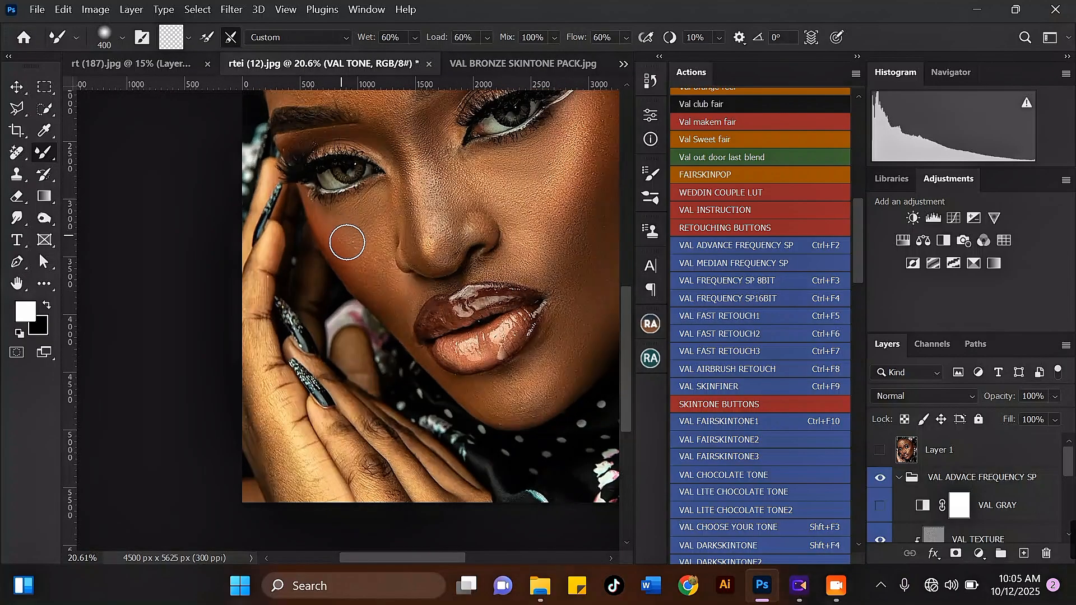
{"action": "mouse_move", "coordinate": [335, 232]}
{"action": "left_mouse_down"}
{"action": "mouse_move", "coordinate": [385, 290]}
{"action": "mouse_move", "coordinate": [344, 267]}
{"action": "mouse_move", "coordinate": [391, 300]}
{"action": "mouse_move", "coordinate": [378, 293]}
{"action": "mouse_move", "coordinate": [393, 290]}
{"action": "mouse_move", "coordinate": [362, 194]}
{"action": "mouse_move", "coordinate": [354, 258]}
{"action": "mouse_move", "coordinate": [401, 301]}
{"action": "mouse_move", "coordinate": [331, 254]}
{"action": "mouse_move", "coordinate": [389, 328]}
{"action": "mouse_move", "coordinate": [392, 278]}
{"action": "left_mouse_up"}
{"action": "scroll", "coordinate": [387, 291], "scroll_direction": "down", "scroll_amount": 2}
{"action": "scroll", "coordinate": [358, 235], "scroll_direction": "up", "scroll_amount": 2}
{"action": "scroll", "coordinate": [331, 255], "scroll_direction": "down", "scroll_amount": 2}
{"action": "scroll", "coordinate": [387, 290], "scroll_direction": "up", "scroll_amount": 2}
{"action": "key", "text": "["}
{"action": "scroll", "coordinate": [364, 274], "scroll_direction": "down", "scroll_amount": 2}
{"action": "scroll", "coordinate": [364, 283], "scroll_direction": "up", "scroll_amount": 2}
{"action": "scroll", "coordinate": [392, 277], "scroll_direction": "down", "scroll_amount": 2}
{"action": "scroll", "coordinate": [366, 196], "scroll_direction": "up", "scroll_amount": 2}
Smooth the nose from the inner eye corner down to the tip with the Mixer Brush at 250 to 300 px
{"action": "scroll", "coordinate": [367, 195], "scroll_direction": "up", "scroll_amount": 2}
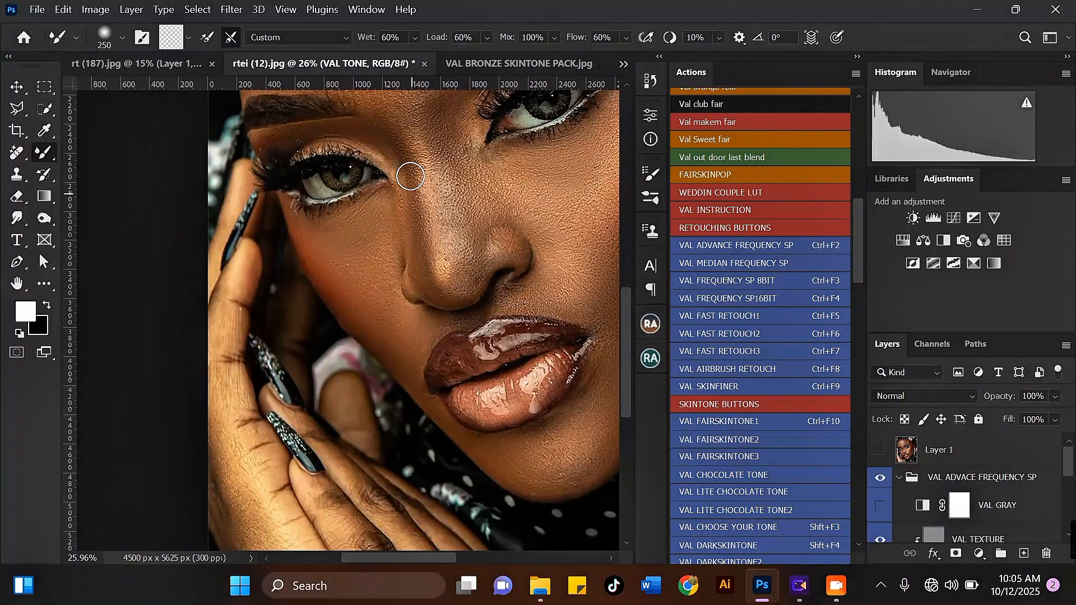
{"action": "scroll", "coordinate": [415, 179], "scroll_direction": "down", "scroll_amount": 2}
{"action": "scroll", "coordinate": [400, 183], "scroll_direction": "up", "scroll_amount": 2}
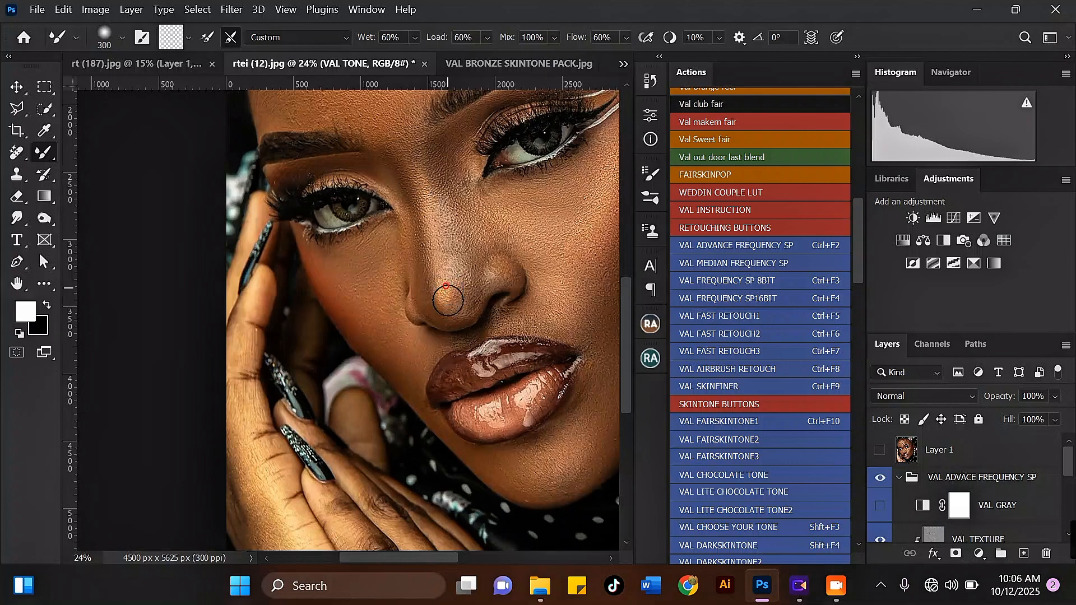
{"action": "scroll", "coordinate": [413, 255], "scroll_direction": "down", "scroll_amount": 4}
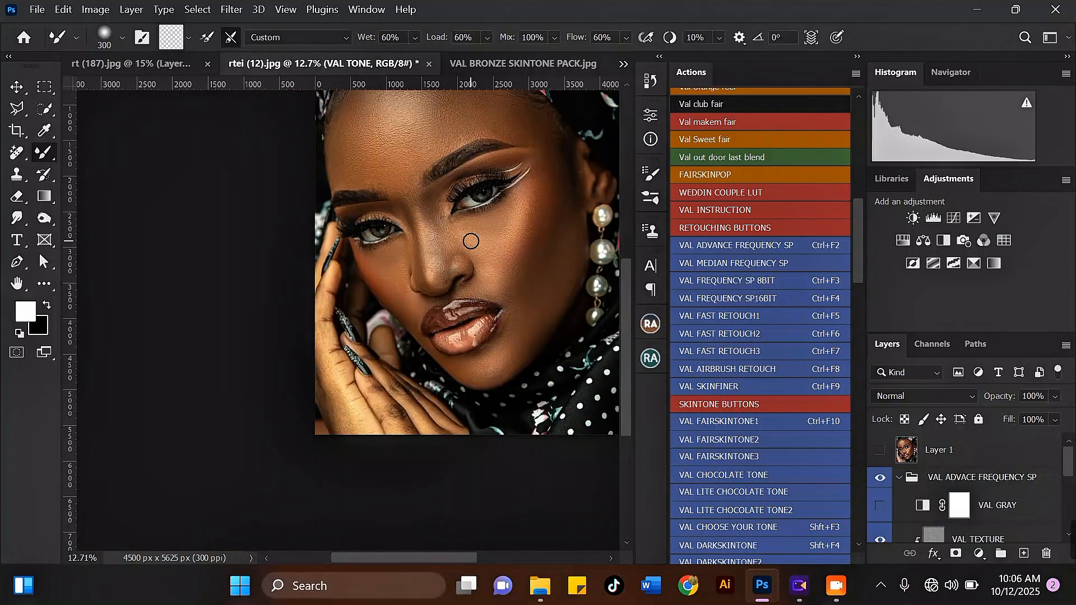
{"action": "scroll", "coordinate": [469, 242], "scroll_direction": "up", "scroll_amount": 2}
{"action": "scroll", "coordinate": [458, 263], "scroll_direction": "down", "scroll_amount": 1}
{"action": "scroll", "coordinate": [432, 259], "scroll_direction": "down", "scroll_amount": 2}
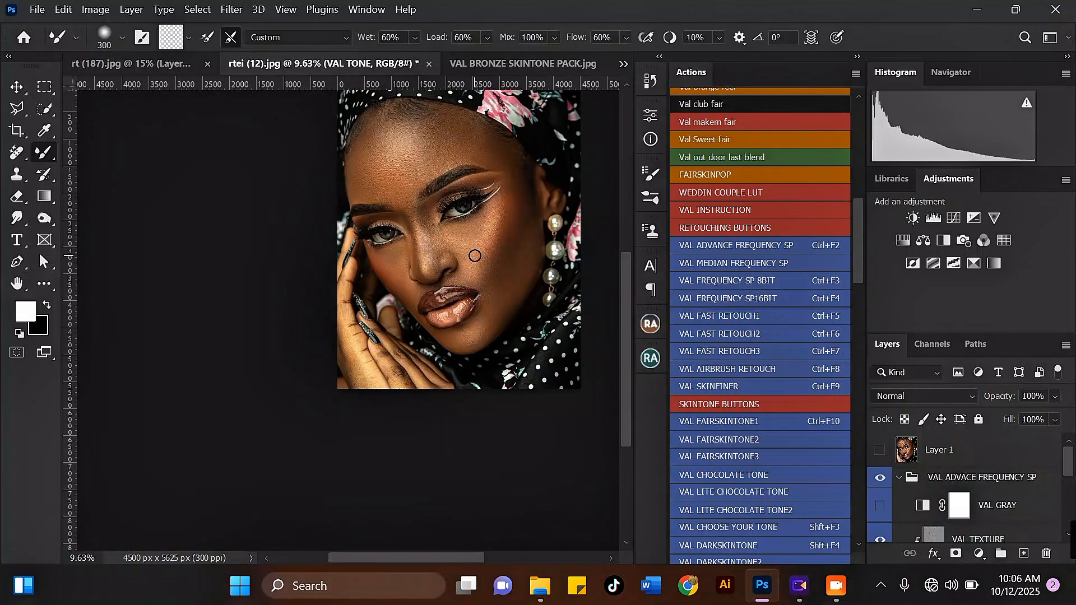
Blend the lower forehead around the inner eyebrows with the Mixer Brush
{"action": "scroll", "coordinate": [390, 135], "scroll_direction": "up", "scroll_amount": 2}
{"action": "key", "text": "bracketright"}
{"action": "key", "text": "bracketright"}
{"action": "left_click_drag", "start_coordinate": [374, 209], "coordinate": [426, 224]}
{"action": "mouse_move", "coordinate": [448, 187]}
{"action": "left_mouse_down"}
{"action": "mouse_move", "coordinate": [366, 182]}
{"action": "mouse_move", "coordinate": [426, 184]}
{"action": "left_mouse_up"}
{"action": "key", "text": "bracketright"}
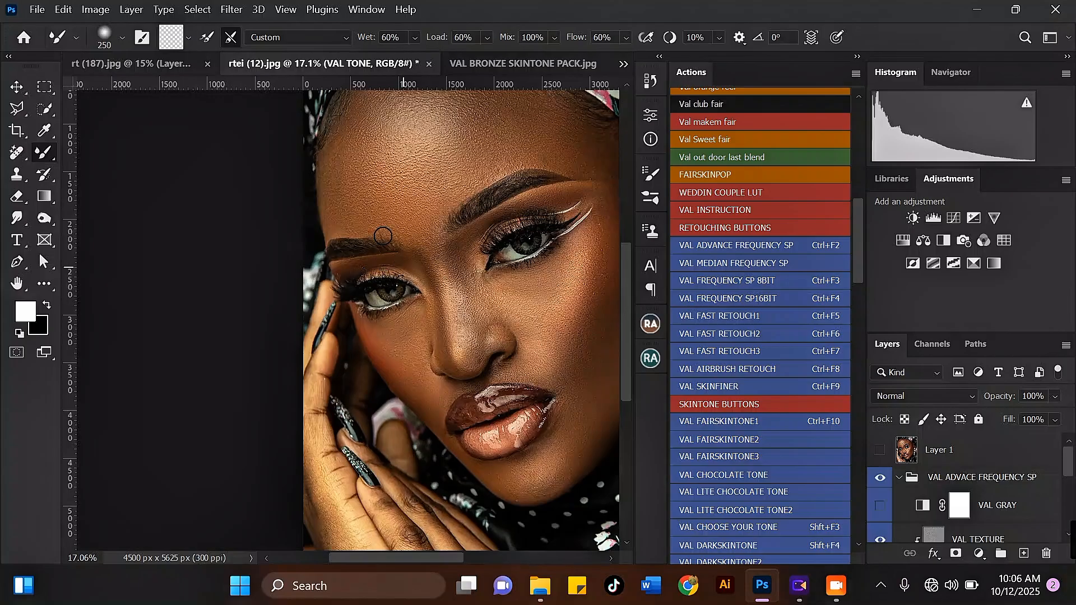
{"action": "scroll", "coordinate": [383, 235], "scroll_direction": "down", "scroll_amount": 2}
Blend the cheekbone below the winged eyeliner and down the cheek with the Mixer Brush at 500 px
{"action": "key", "text": "bracketright"}
{"action": "scroll", "coordinate": [417, 197], "scroll_direction": "up", "scroll_amount": 2}
{"action": "key", "text": "bracketright"}
{"action": "key", "text": "bracketright"}
{"action": "mouse_move", "coordinate": [457, 241]}
{"action": "left_mouse_down"}
{"action": "mouse_move", "coordinate": [473, 222]}
{"action": "mouse_move", "coordinate": [464, 246]}
{"action": "left_mouse_up"}
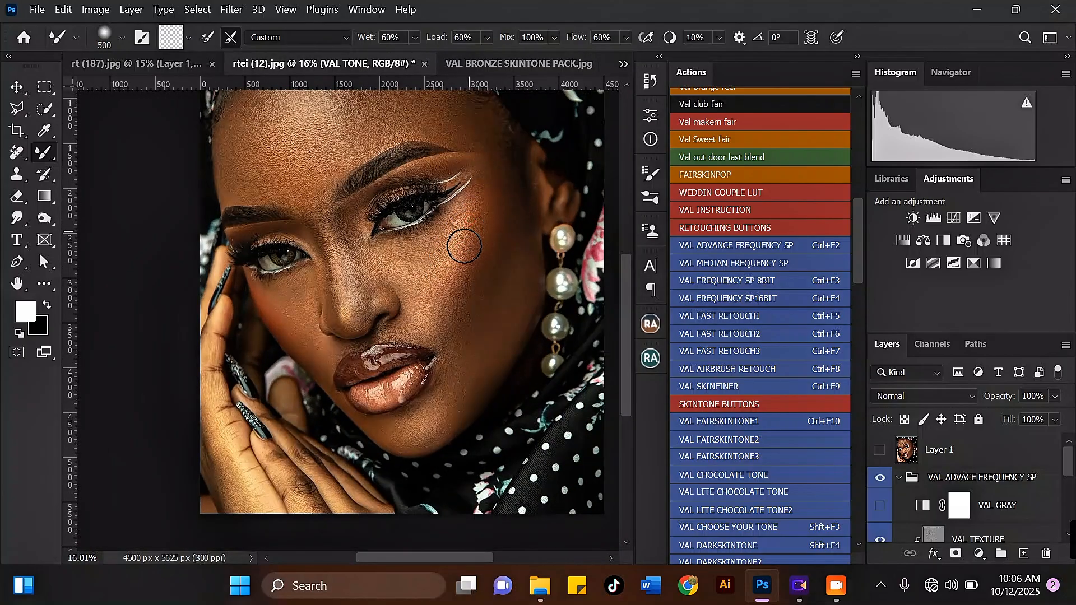
{"action": "left_click_drag", "start_coordinate": [445, 292], "coordinate": [442, 311]}
{"action": "scroll", "coordinate": [482, 266], "scroll_direction": "down", "scroll_amount": 2}
{"action": "key", "text": "bracketright"}
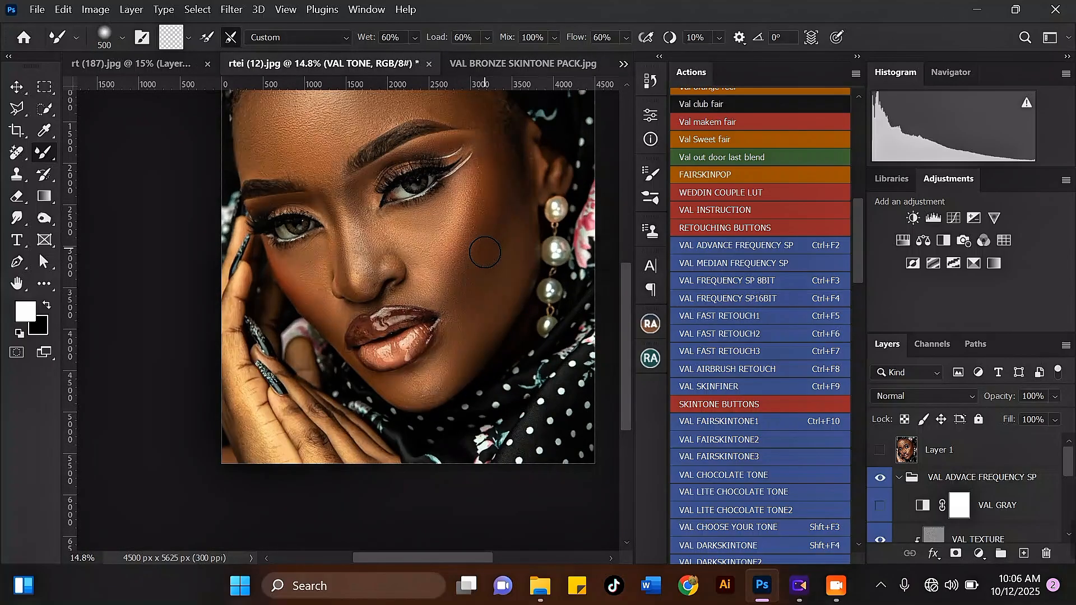
Blend the skin from the inner eye corner down to the nose with the Mixer Brush at 250 to 300 px
{"action": "key", "text": "bracketright"}
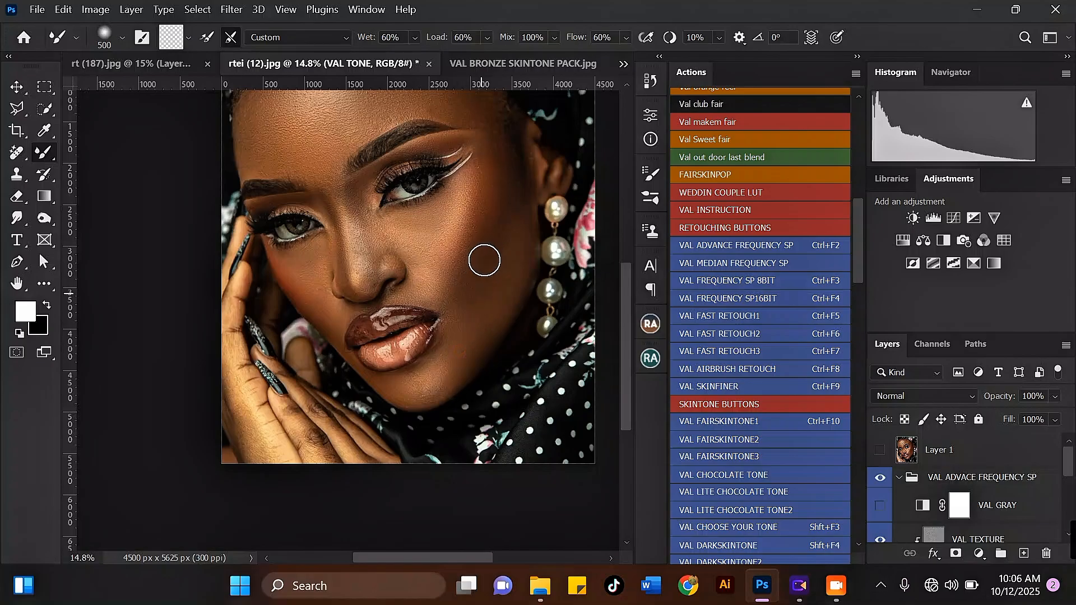
{"action": "scroll", "coordinate": [396, 205], "scroll_direction": "up", "scroll_amount": 2}
{"action": "key", "text": "bracketleft"}
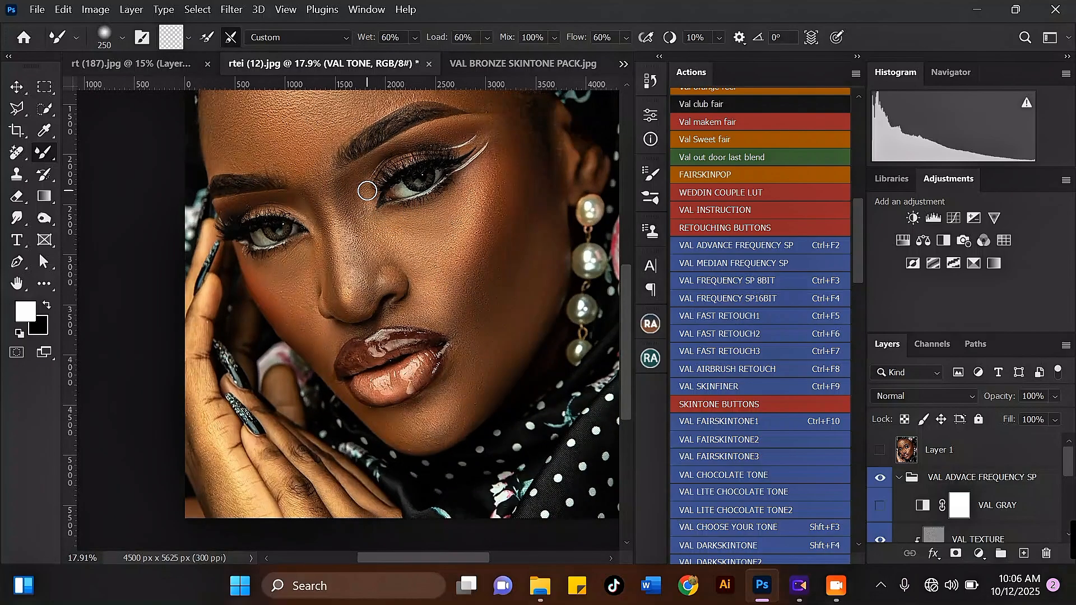
{"action": "key", "text": "bracketright"}
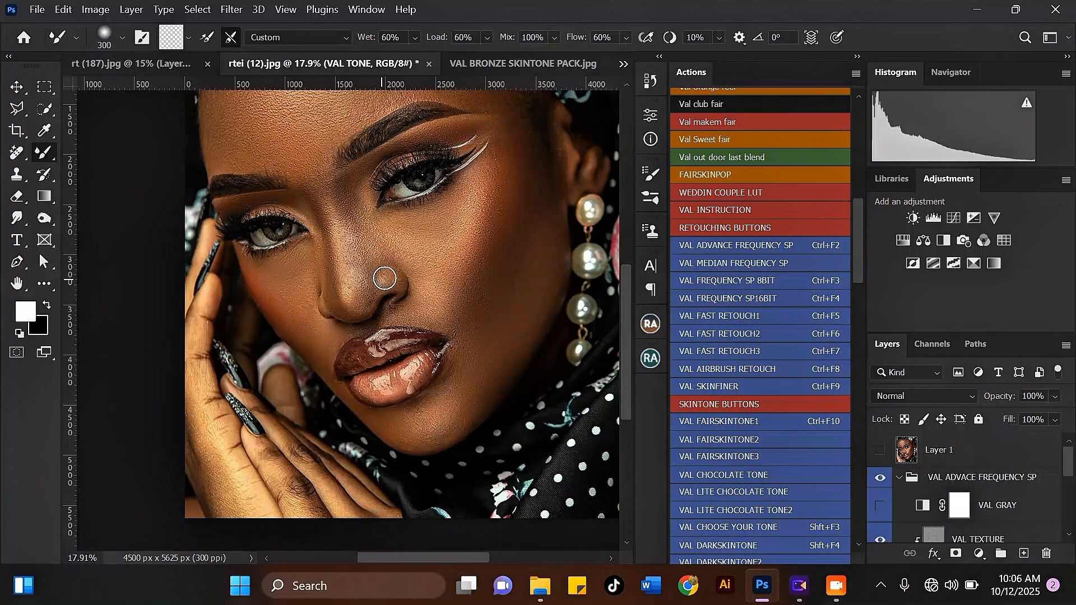
Blend the lower cheek beside the mouth corner with the Mixer Brush at 500 to 600 px
{"action": "scroll", "coordinate": [442, 283], "scroll_direction": "up", "scroll_amount": 1}
{"action": "key", "text": "bracketright"}
{"action": "key", "text": "bracketright"}
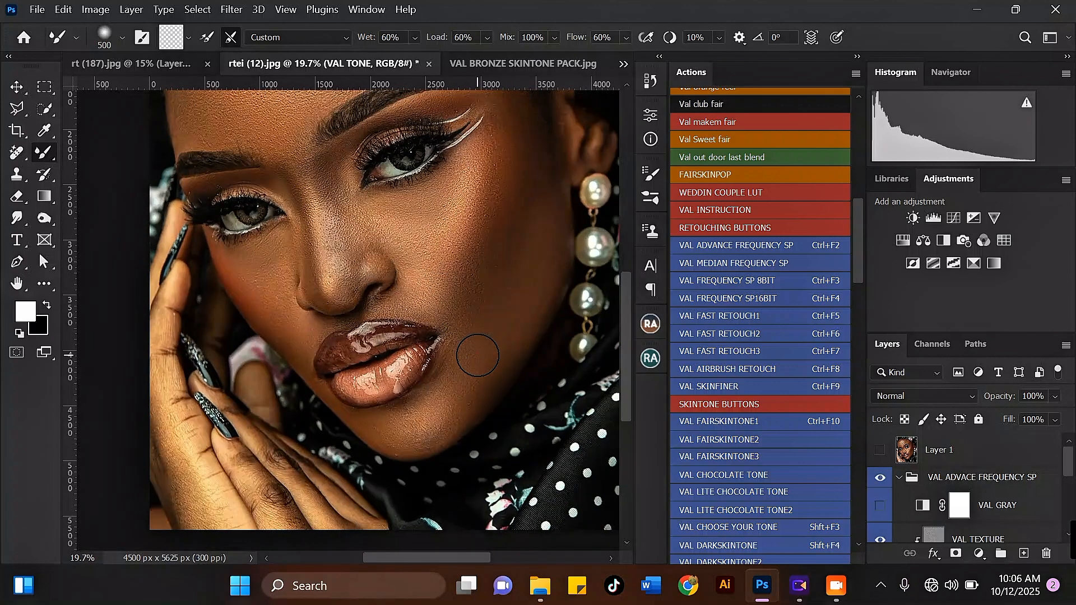
{"action": "scroll", "coordinate": [496, 292], "scroll_direction": "down", "scroll_amount": 4}
{"action": "key", "text": "bracketright"}
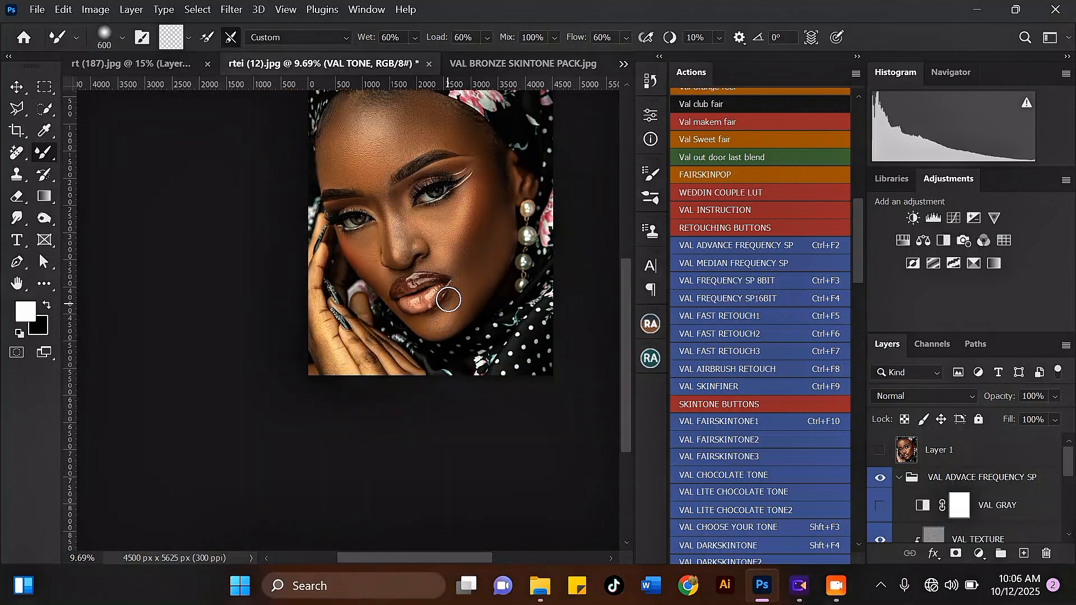
{"action": "scroll", "coordinate": [476, 287], "scroll_direction": "up", "scroll_amount": 1}
{"action": "key", "text": "bracketleft"}
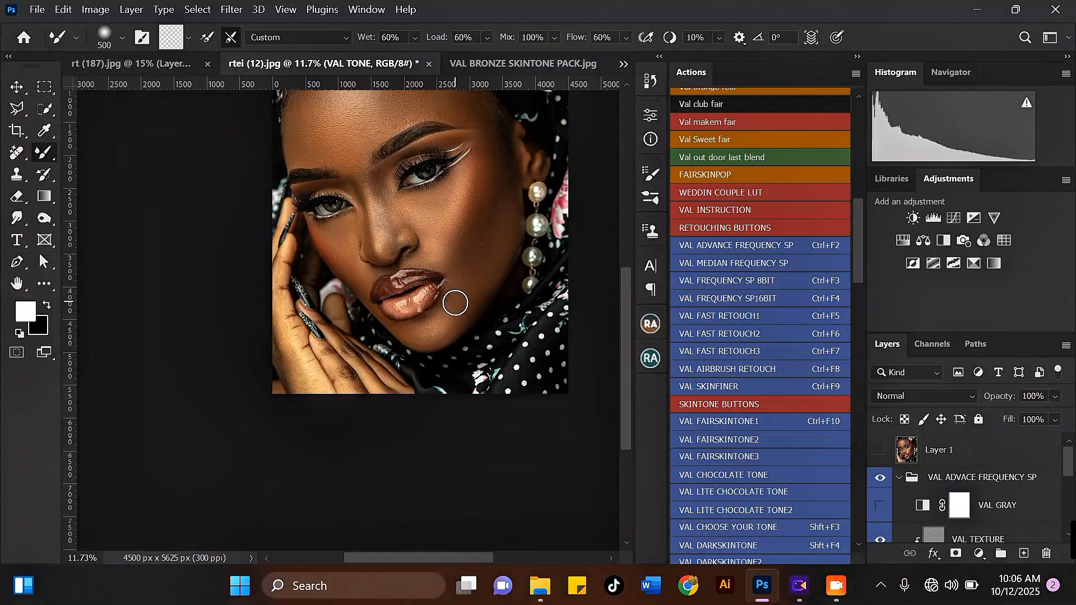
Blend the outer cheekbone beside the winged eyeliner with the Mixer Brush at 500 px
{"action": "scroll", "coordinate": [454, 303], "scroll_direction": "down", "scroll_amount": 2}
{"action": "scroll", "coordinate": [467, 165], "scroll_direction": "up", "scroll_amount": 3}
{"action": "key", "text": "bracketright"}
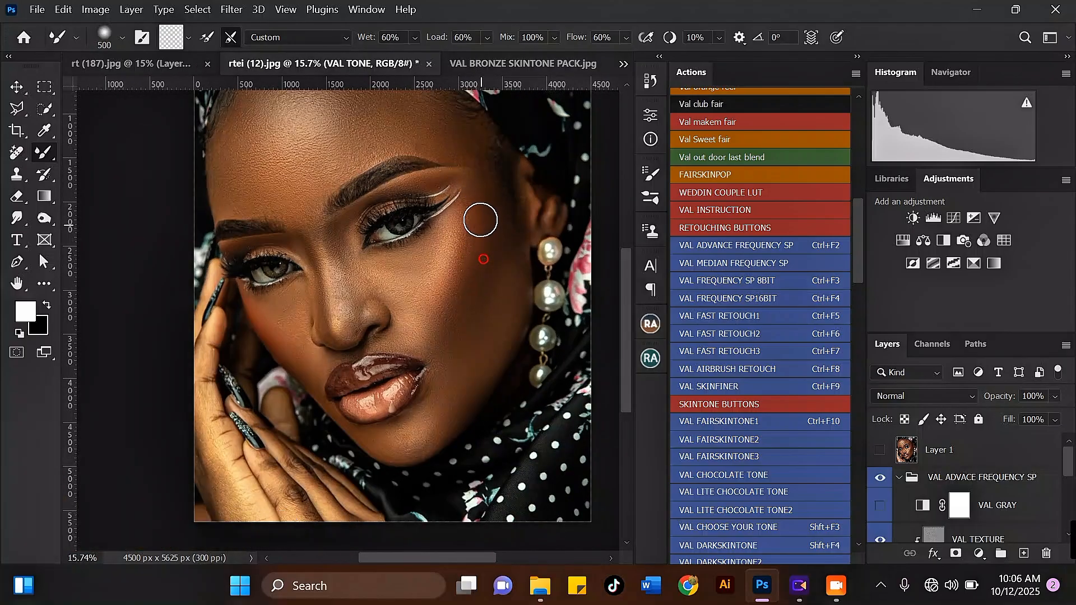
Smooth the forehead from above the eyebrows up to the hairline with the Mixer Brush at 700 to 800 px
{"action": "scroll", "coordinate": [472, 212], "scroll_direction": "down", "scroll_amount": 2}
{"action": "scroll", "coordinate": [319, 137], "scroll_direction": "up", "scroll_amount": 1}
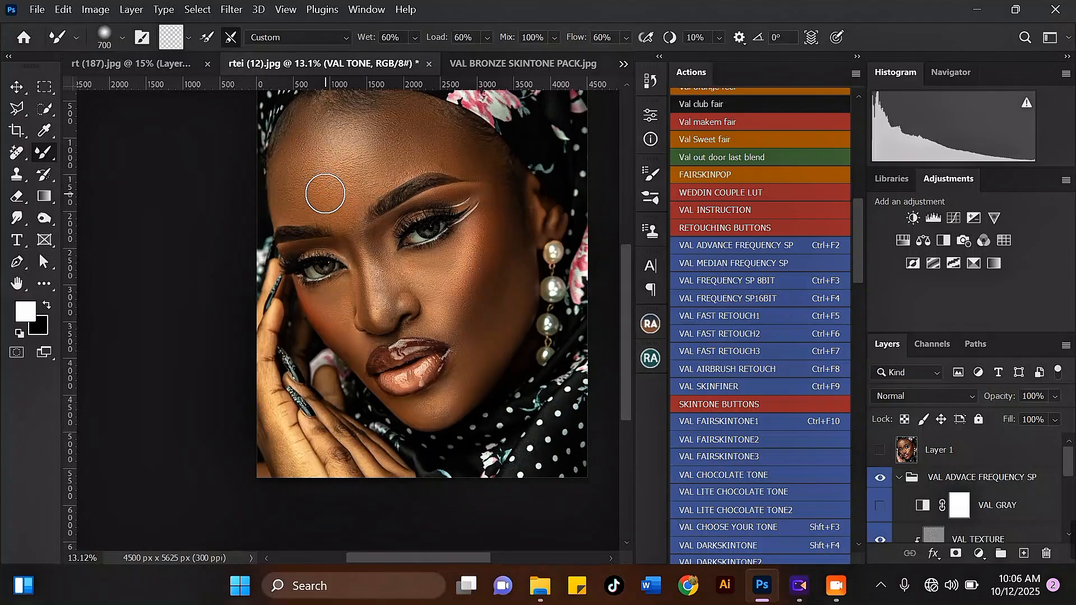
{"action": "key", "text": "bracketright"}
{"action": "mouse_move", "coordinate": [357, 184]}
{"action": "left_mouse_down"}
{"action": "mouse_move", "coordinate": [359, 152]}
{"action": "mouse_move", "coordinate": [291, 133]}
{"action": "mouse_move", "coordinate": [353, 126]}
{"action": "mouse_move", "coordinate": [355, 168]}
{"action": "left_mouse_up"}
{"action": "scroll", "coordinate": [343, 142], "scroll_direction": "down", "scroll_amount": 2}
{"action": "scroll", "coordinate": [328, 124], "scroll_direction": "up", "scroll_amount": 1}
{"action": "key", "text": "bracketright"}
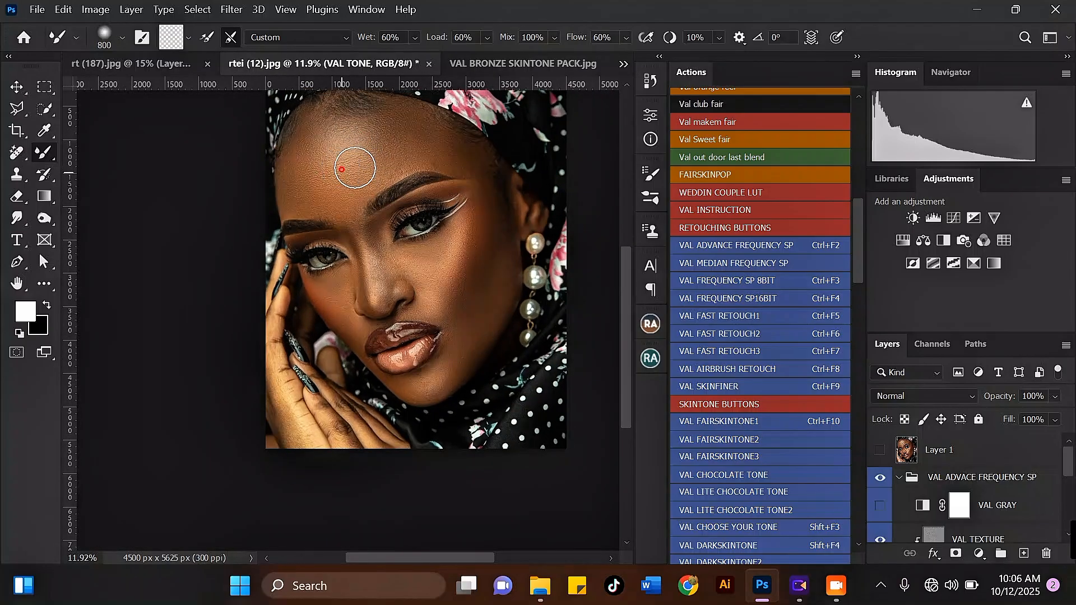
{"action": "mouse_move", "coordinate": [381, 108]}
{"action": "left_mouse_down"}
{"action": "mouse_move", "coordinate": [364, 120]}
{"action": "mouse_move", "coordinate": [353, 180]}
{"action": "left_mouse_up"}
{"action": "scroll", "coordinate": [296, 112], "scroll_direction": "down", "scroll_amount": 2}
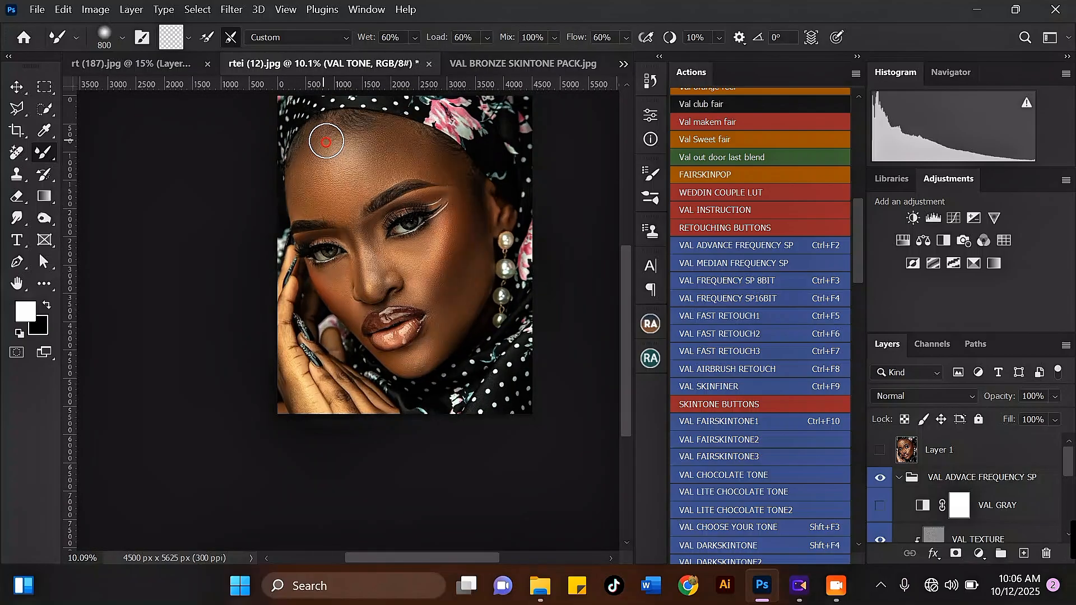
{"action": "mouse_move", "coordinate": [360, 185]}
{"action": "left_mouse_down"}
{"action": "mouse_move", "coordinate": [405, 148]}
{"action": "mouse_move", "coordinate": [380, 163]}
{"action": "mouse_move", "coordinate": [369, 143]}
{"action": "left_mouse_up"}
Blend the skin on the hand and fingers with the Mixer Brush, reducing it from 400 to 250 px
{"action": "scroll", "coordinate": [367, 143], "scroll_direction": "down", "scroll_amount": 3}
{"action": "scroll", "coordinate": [348, 357], "scroll_direction": "up", "scroll_amount": 4}
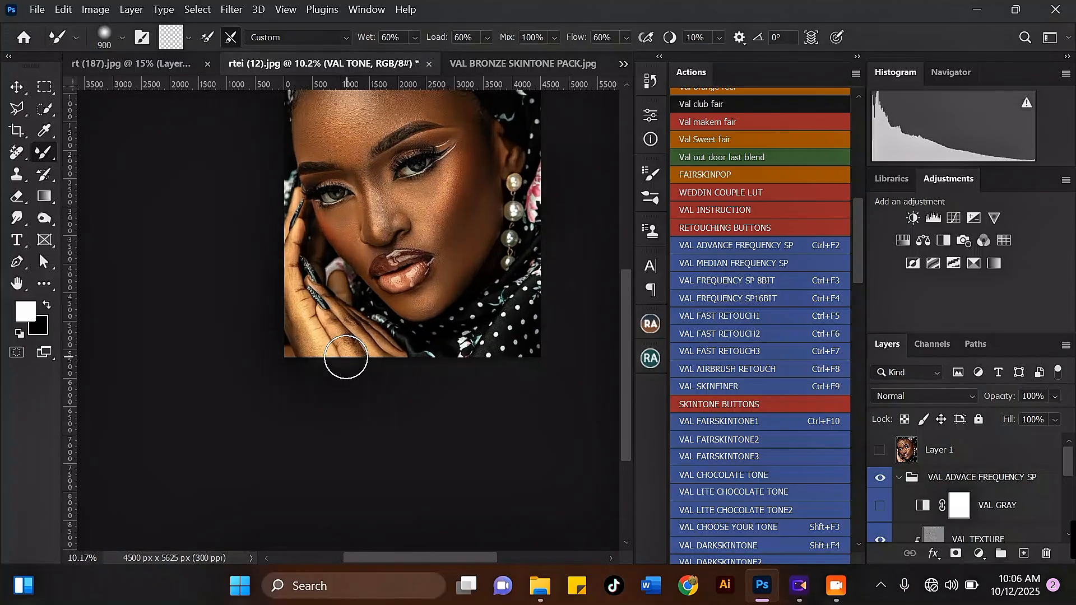
{"action": "scroll", "coordinate": [319, 345], "scroll_direction": "up", "scroll_amount": 3}
{"action": "key", "text": "bracketleft"}
{"action": "key", "text": "bracketleft"}
{"action": "key", "text": "bracketleft"}
{"action": "key", "text": "bracketleft"}
{"action": "key", "text": "bracketleft"}
{"action": "key", "text": "bracketleft"}
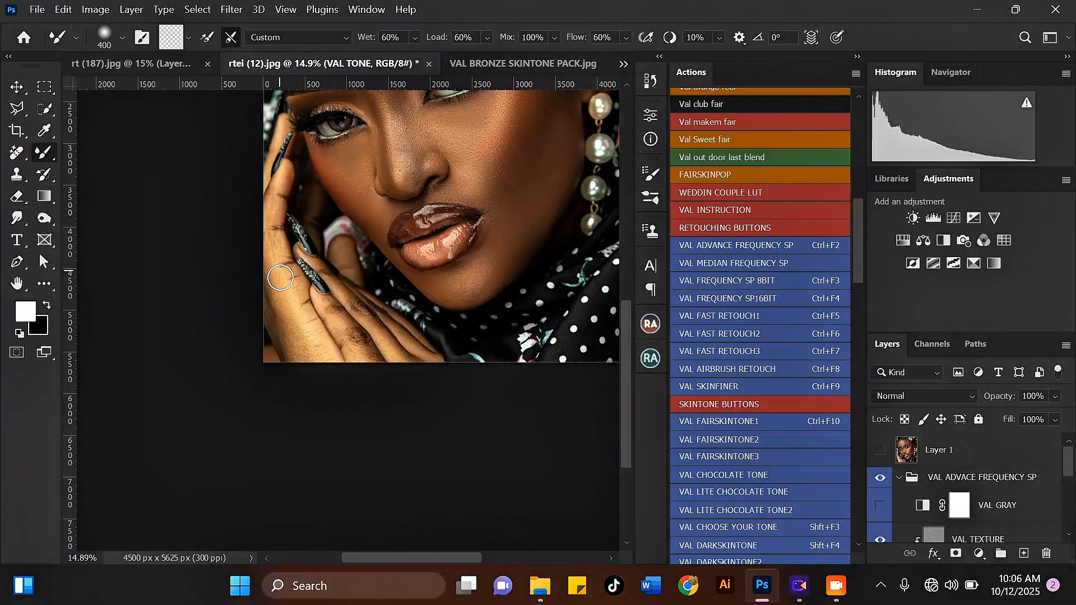
{"action": "left_click_drag", "start_coordinate": [298, 306], "coordinate": [294, 301]}
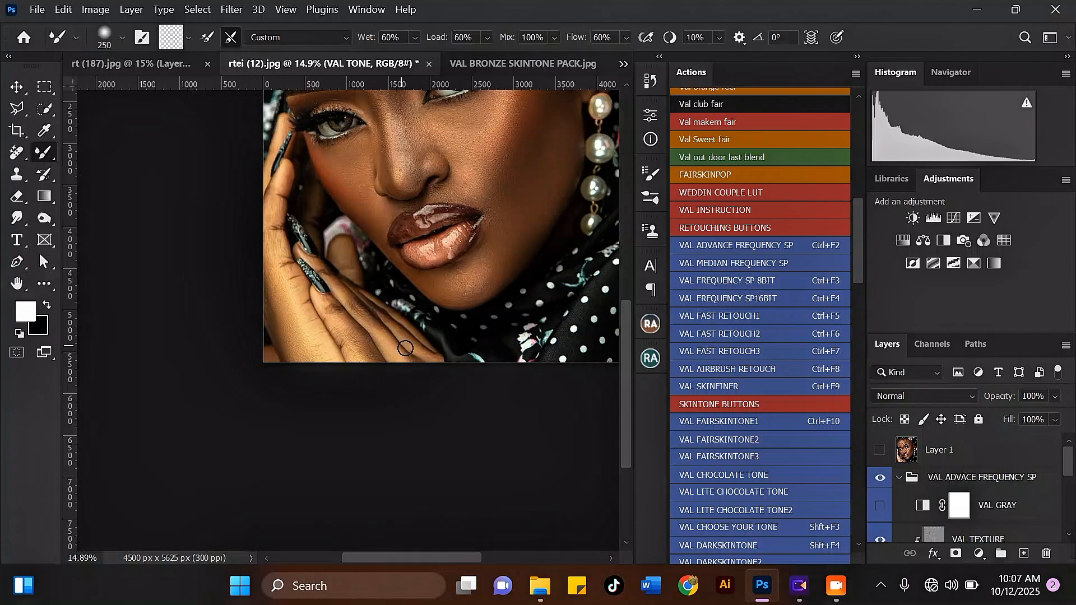
Blend the earring-side cheek at 500 px and the chin at 400 px with the Mixer Brush
{"action": "scroll", "coordinate": [421, 362], "scroll_direction": "down", "scroll_amount": 3}
{"action": "scroll", "coordinate": [469, 236], "scroll_direction": "up", "scroll_amount": 2}
{"action": "key", "text": "bracketright"}
{"action": "key", "text": "bracketright"}
{"action": "key", "text": "bracketright"}
{"action": "key", "text": "bracketright"}
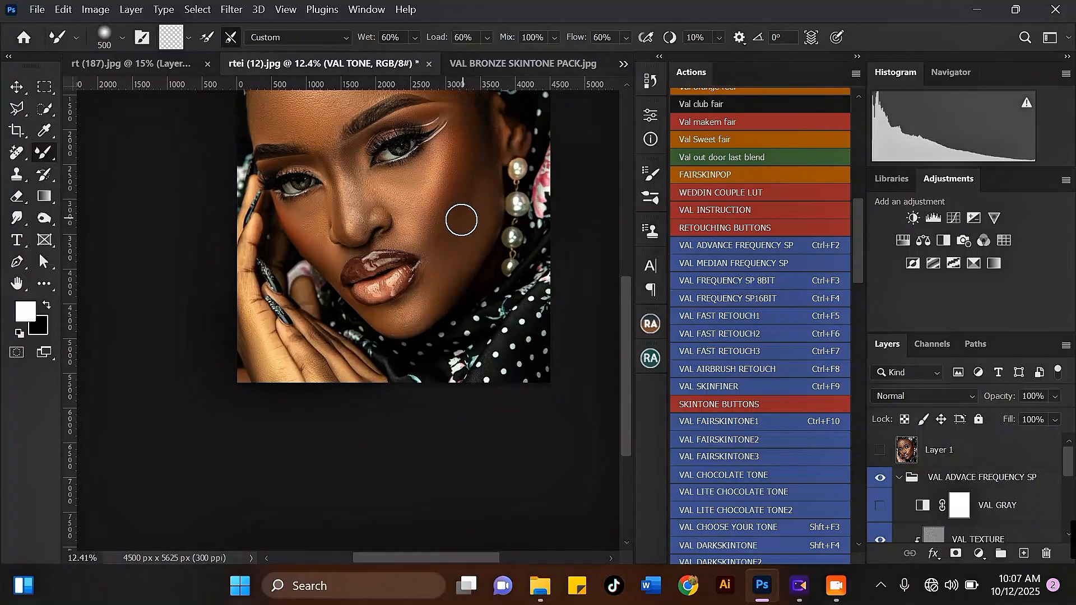
{"action": "key", "text": "bracketleft"}
{"action": "scroll", "coordinate": [454, 254], "scroll_direction": "up", "scroll_amount": 1}
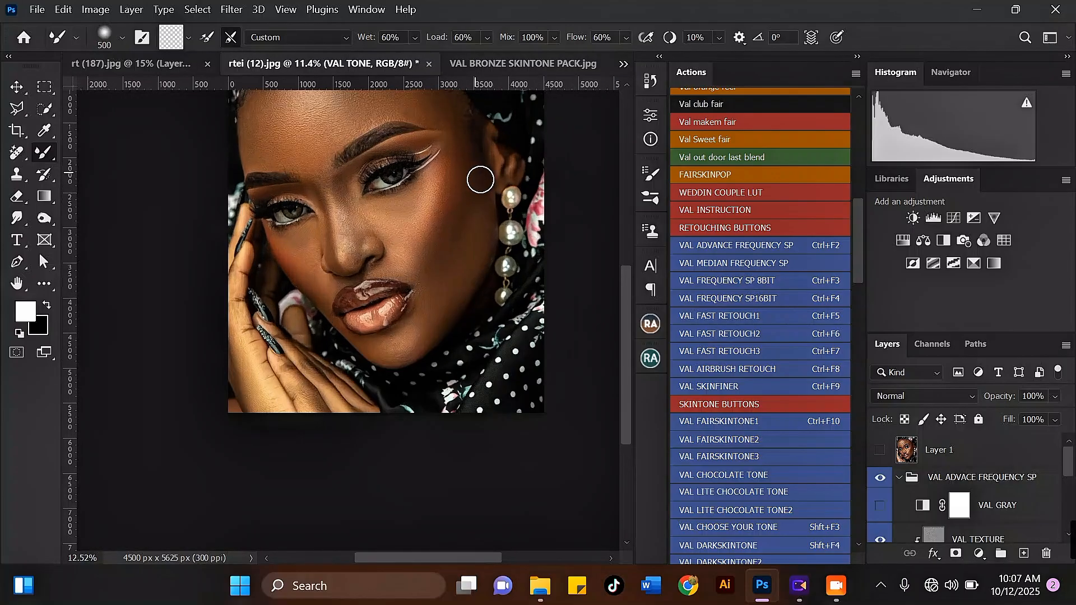
{"action": "scroll", "coordinate": [479, 198], "scroll_direction": "down", "scroll_amount": 3}
{"action": "scroll", "coordinate": [463, 201], "scroll_direction": "up", "scroll_amount": 3}
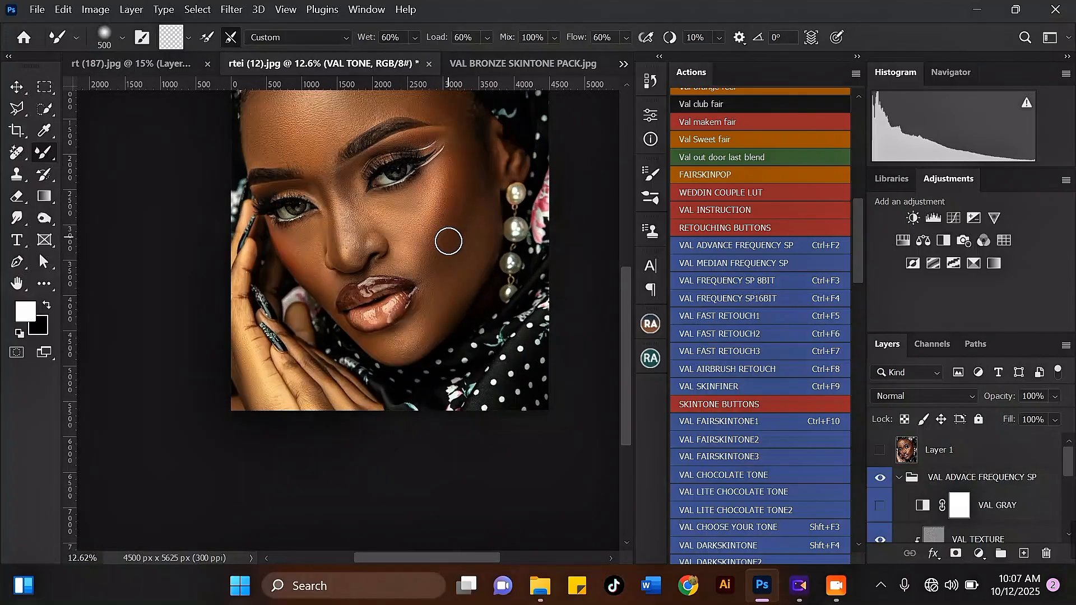
{"action": "key", "text": "bracketleft"}
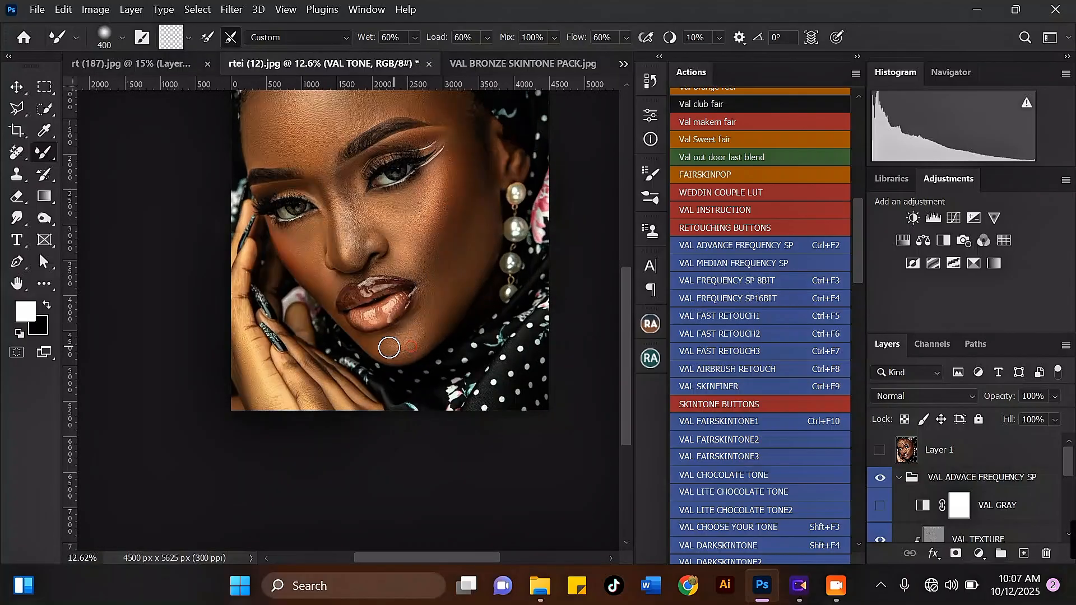
{"action": "scroll", "coordinate": [385, 333], "scroll_direction": "down", "scroll_amount": 2}
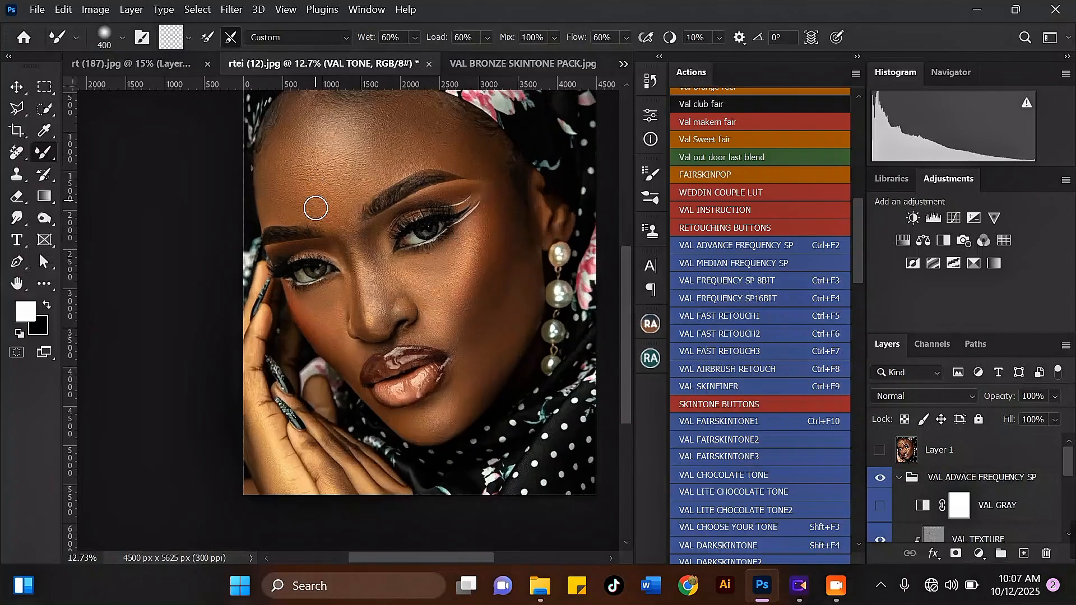
Smooth the nose at 300 px and the hand-side cheek at 400 px with the Mixer Brush
{"action": "scroll", "coordinate": [336, 208], "scroll_direction": "up", "scroll_amount": 5}
{"action": "key", "text": "bracketleft"}
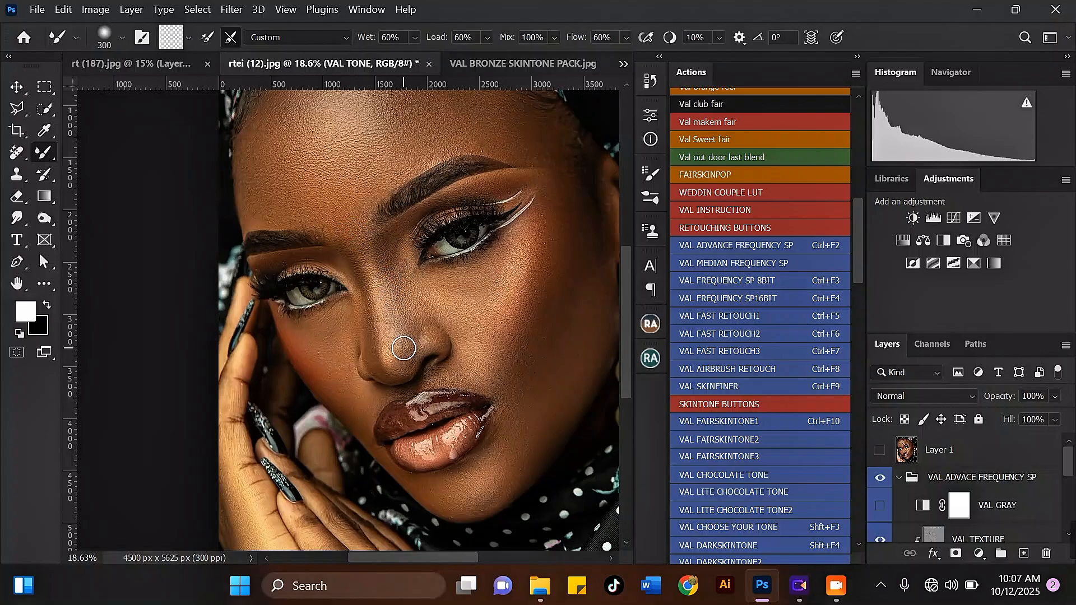
{"action": "scroll", "coordinate": [305, 355], "scroll_direction": "up", "scroll_amount": 1}
{"action": "mouse_move", "coordinate": [317, 334]}
{"action": "left_mouse_down"}
{"action": "mouse_move", "coordinate": [305, 305]}
{"action": "mouse_move", "coordinate": [327, 295]}
{"action": "mouse_move", "coordinate": [349, 345]}
{"action": "left_mouse_up"}
{"action": "scroll", "coordinate": [326, 293], "scroll_direction": "down", "scroll_amount": 3}
{"action": "scroll", "coordinate": [319, 321], "scroll_direction": "up", "scroll_amount": 3}
{"action": "key", "text": "bracketright"}
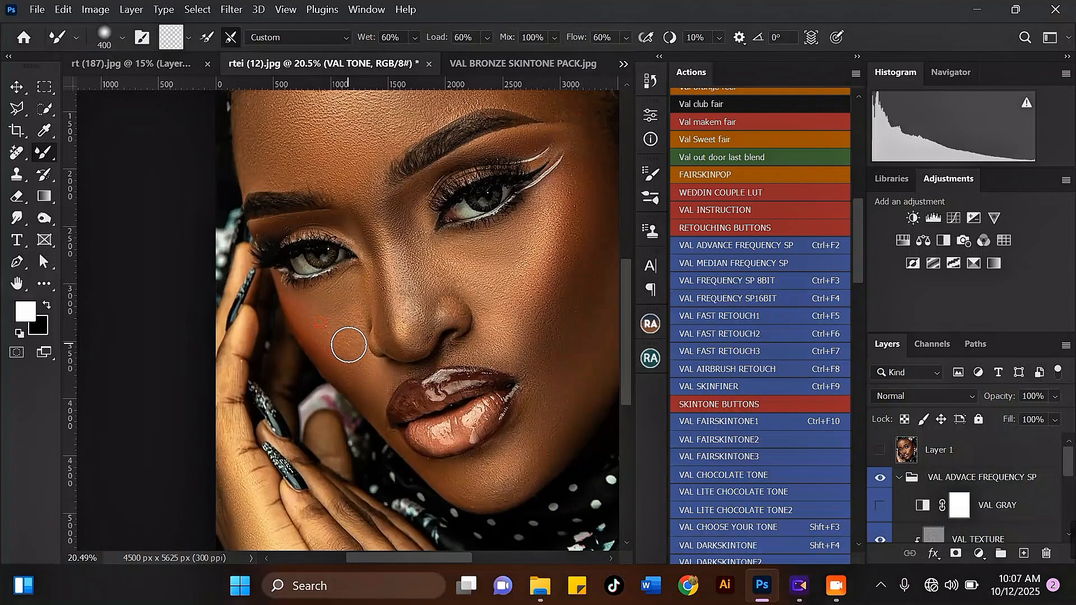
Blend the earring-side cheekbone below the eye with the Mixer Brush, enlarging it from 400 to 600 px
{"action": "scroll", "coordinate": [349, 343], "scroll_direction": "down", "scroll_amount": 2}
{"action": "mouse_move", "coordinate": [486, 256]}
{"action": "left_mouse_down"}
{"action": "mouse_move", "coordinate": [460, 261]}
{"action": "mouse_move", "coordinate": [452, 279]}
{"action": "mouse_move", "coordinate": [464, 256]}
{"action": "mouse_move", "coordinate": [448, 296]}
{"action": "left_mouse_up"}
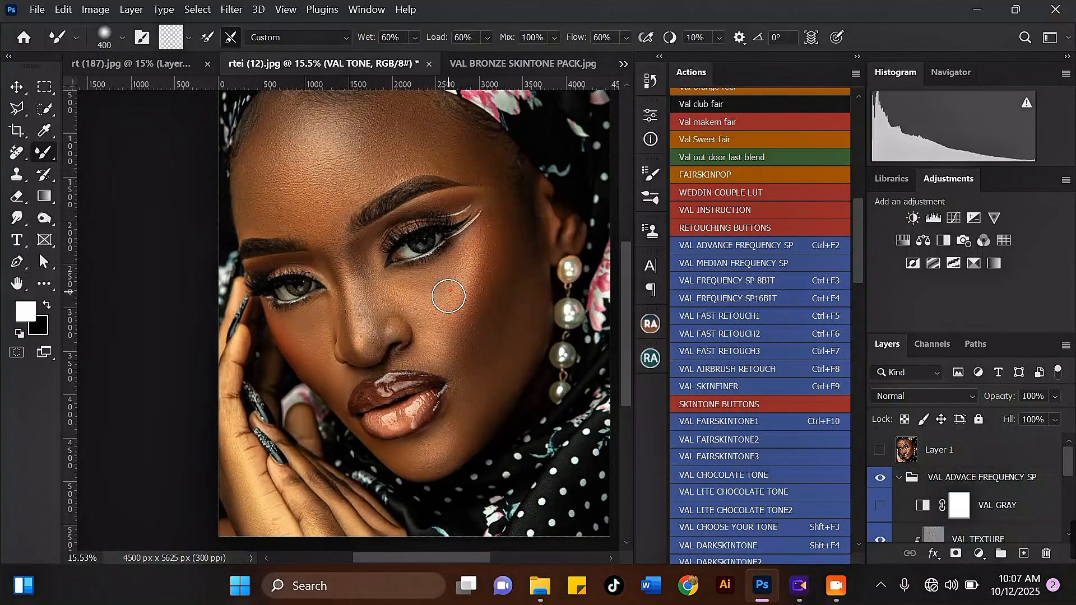
{"action": "key", "text": "bracketright"}
{"action": "key", "text": "bracketright"}
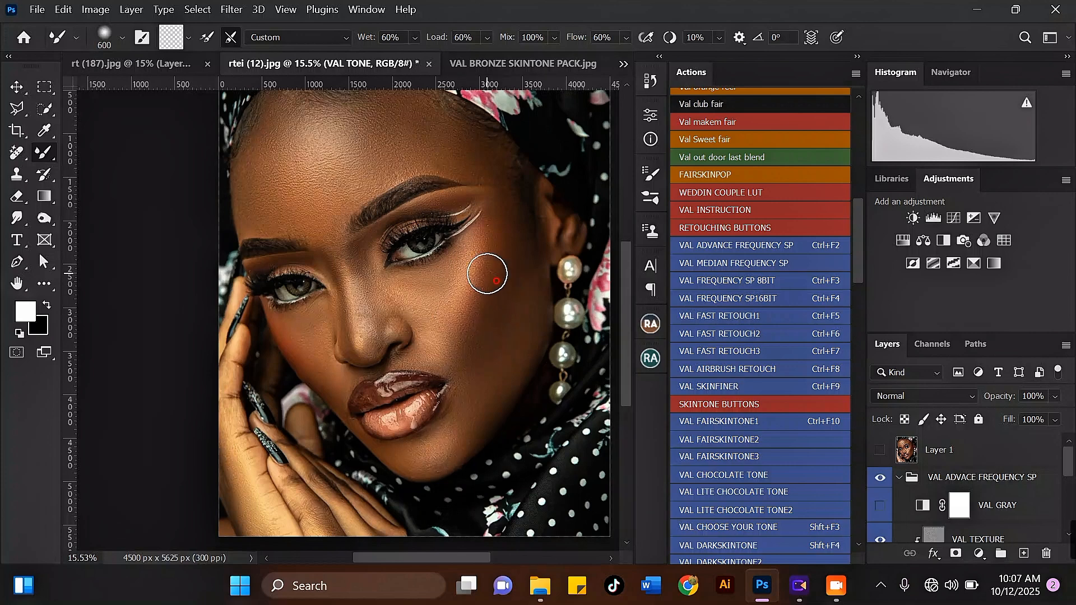
Toggle the visibility of the VAL ADVACE FREQUENCY SP group to compare the portrait before and after retouching
{"action": "scroll", "coordinate": [487, 274], "scroll_direction": "down", "scroll_amount": 1}
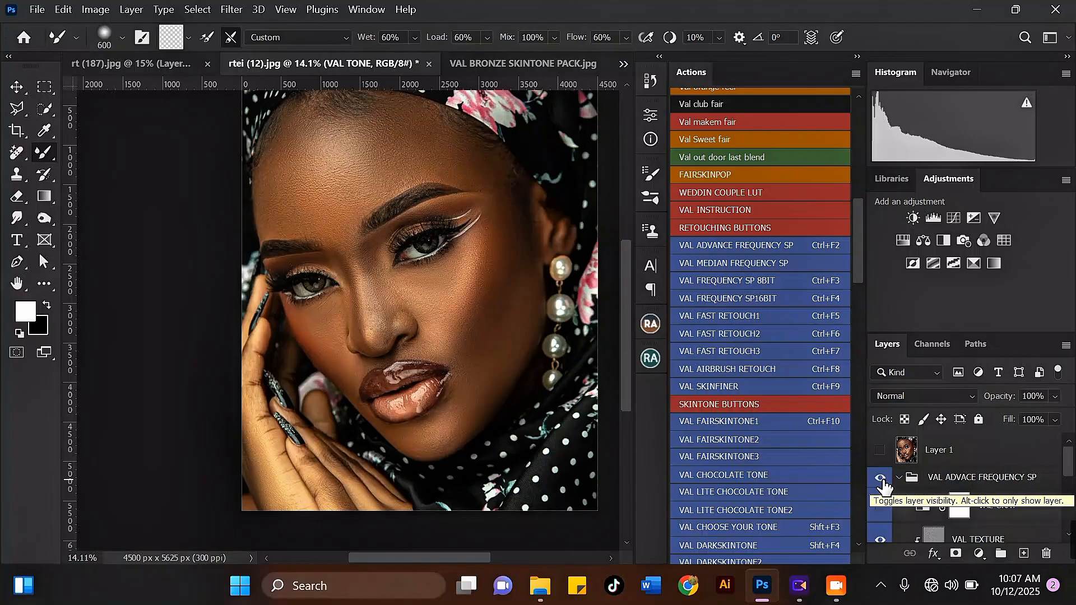
{"action": "left_click", "coordinate": [881, 479]}
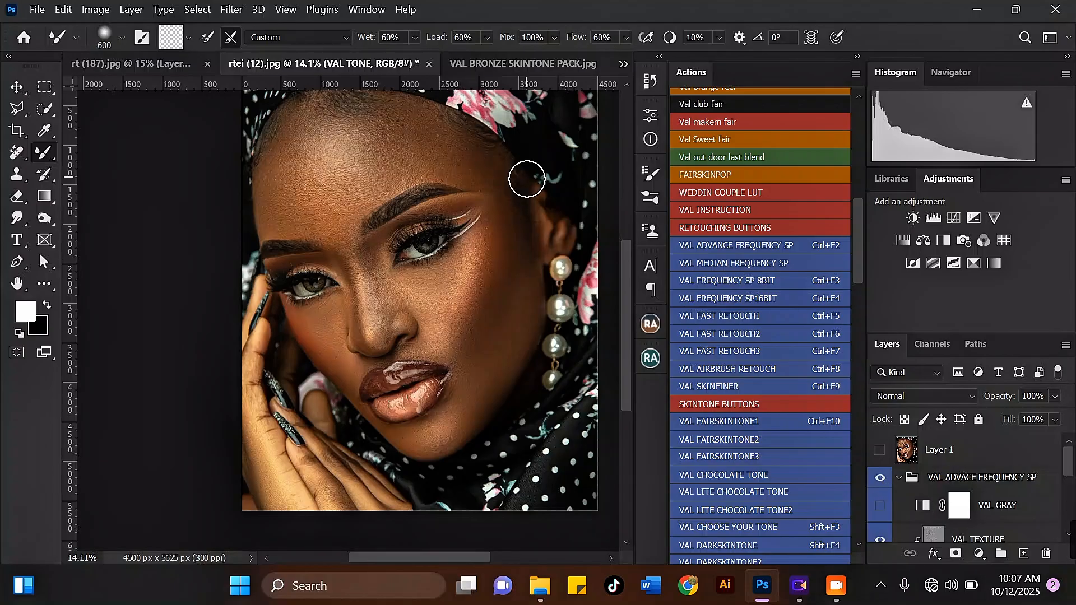
Clean up the skin around the winged eyeliner tips with the Mixer Brush, reducing it from 250 to 125 px
{"action": "key", "text": "bracketleft"}
{"action": "scroll", "coordinate": [505, 194], "scroll_direction": "up", "scroll_amount": 1}
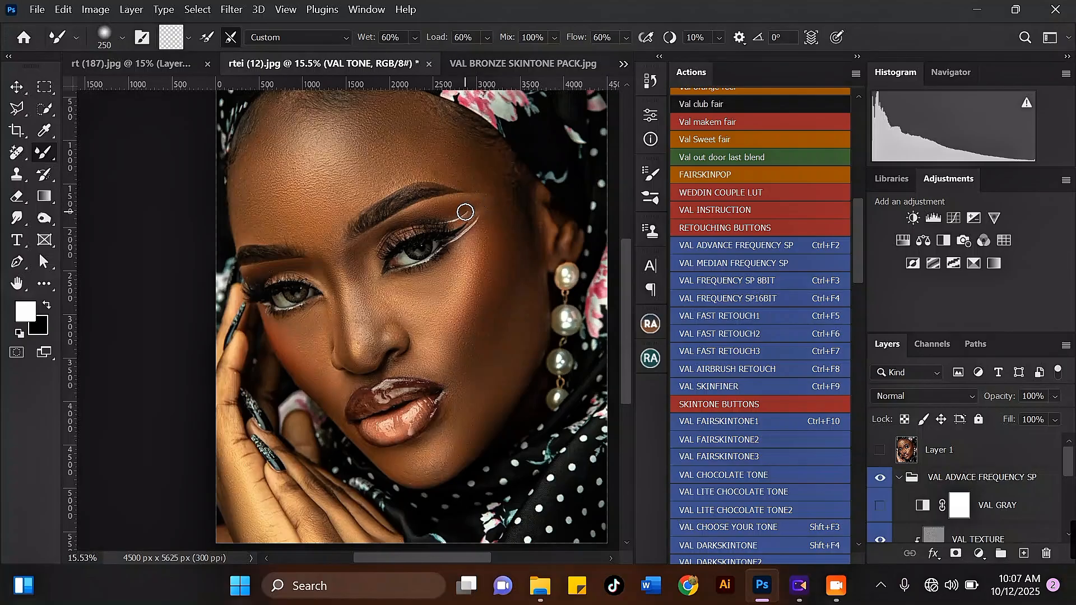
{"action": "scroll", "coordinate": [477, 210], "scroll_direction": "up", "scroll_amount": 6}
{"action": "key", "text": "bracketleft"}
{"action": "key", "text": "bracketleft"}
{"action": "key", "text": "bracketleft"}
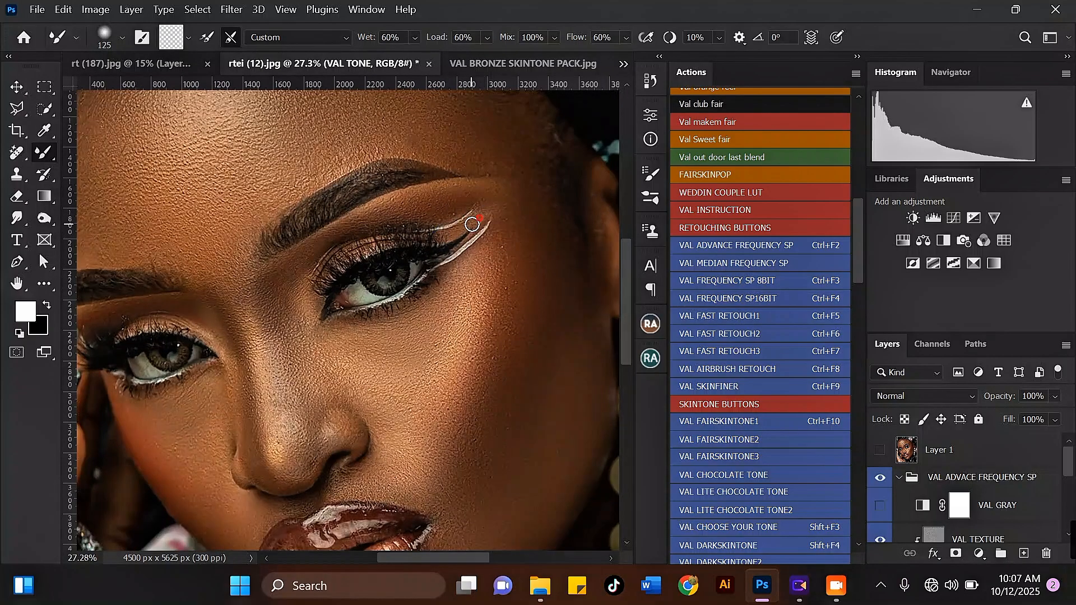
{"action": "scroll", "coordinate": [479, 246], "scroll_direction": "down", "scroll_amount": 4}
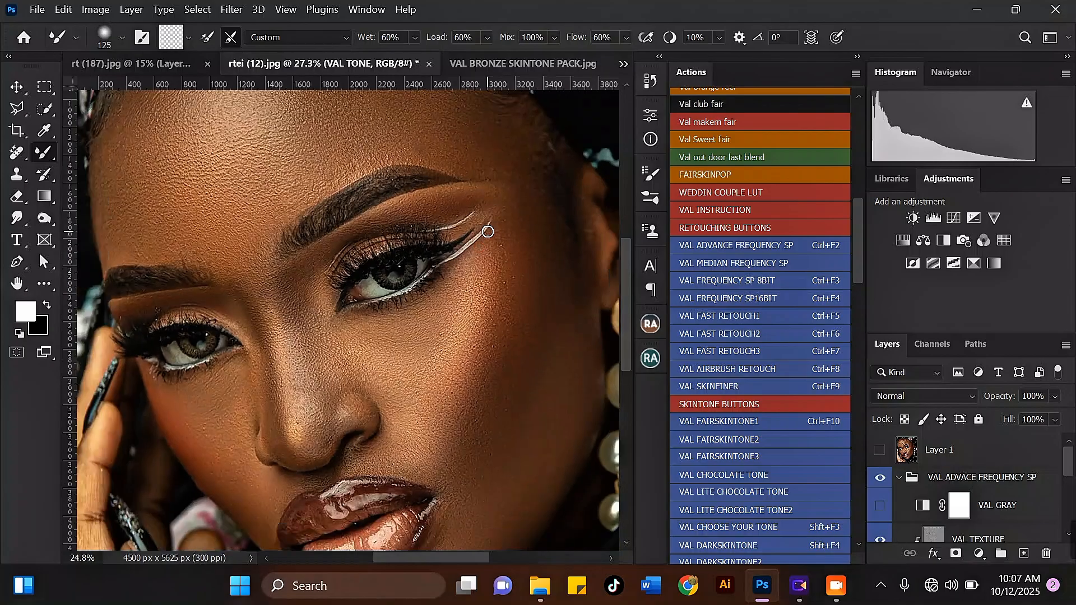
Blend the temple at the outer end of the eyebrow with the Mixer Brush at 500 px
{"action": "key", "text": "bracketright"}
{"action": "key", "text": "bracketright"}
{"action": "key", "text": "bracketright"}
{"action": "scroll", "coordinate": [493, 201], "scroll_direction": "down", "scroll_amount": 1}
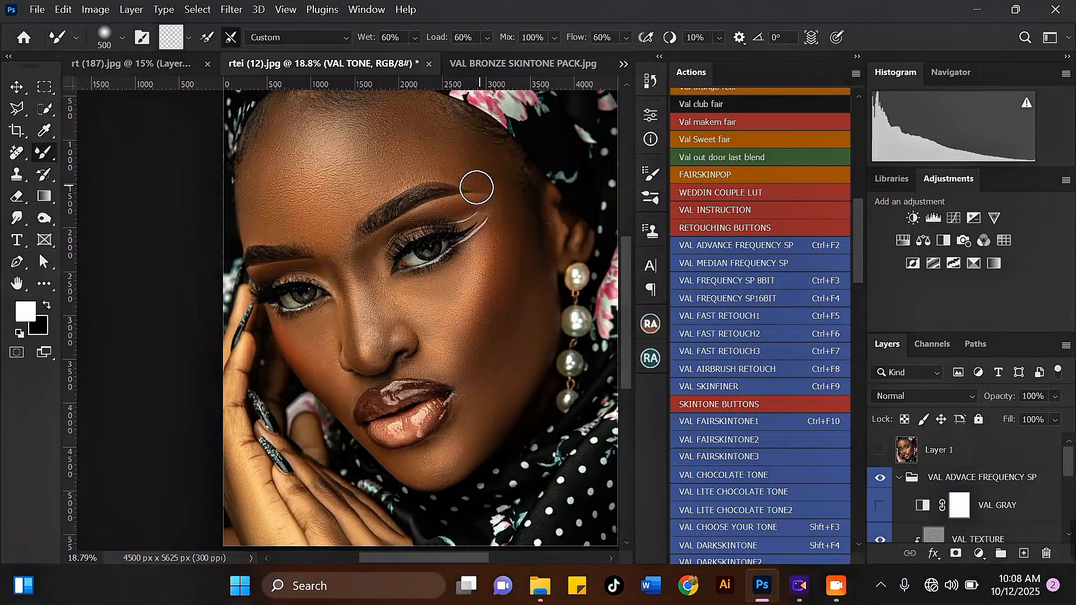
Blend the earring-side under-eye area and upper cheek with the Mixer Brush, going from 300 to 500 px
{"action": "scroll", "coordinate": [401, 313], "scroll_direction": "up", "scroll_amount": 1}
{"action": "key", "text": "bracketleft"}
{"action": "key", "text": "bracketleft"}
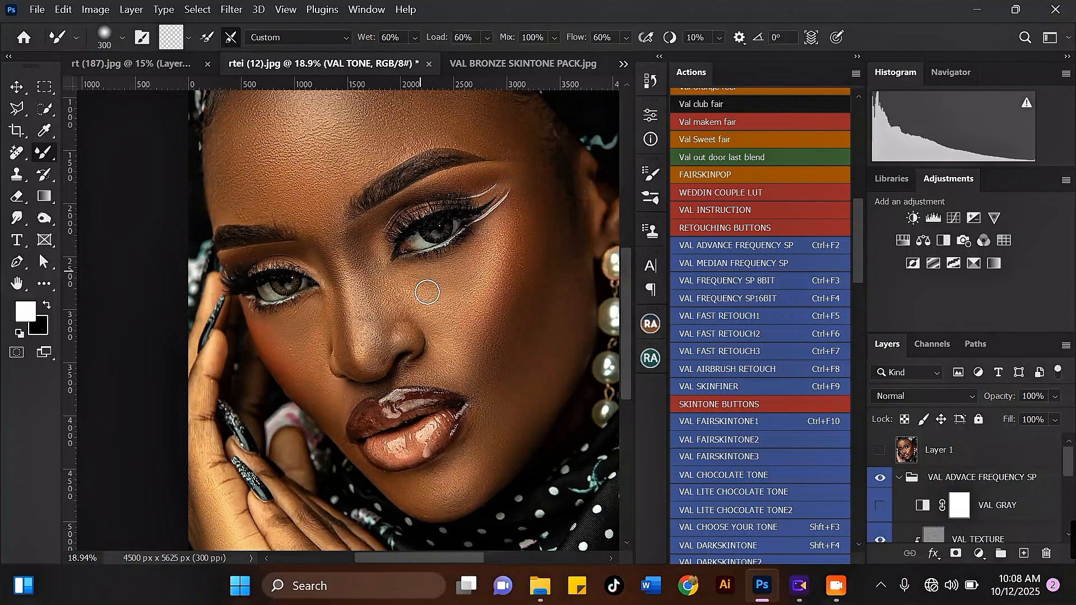
{"action": "key", "text": "bracketright"}
{"action": "key", "text": "bracketright"}
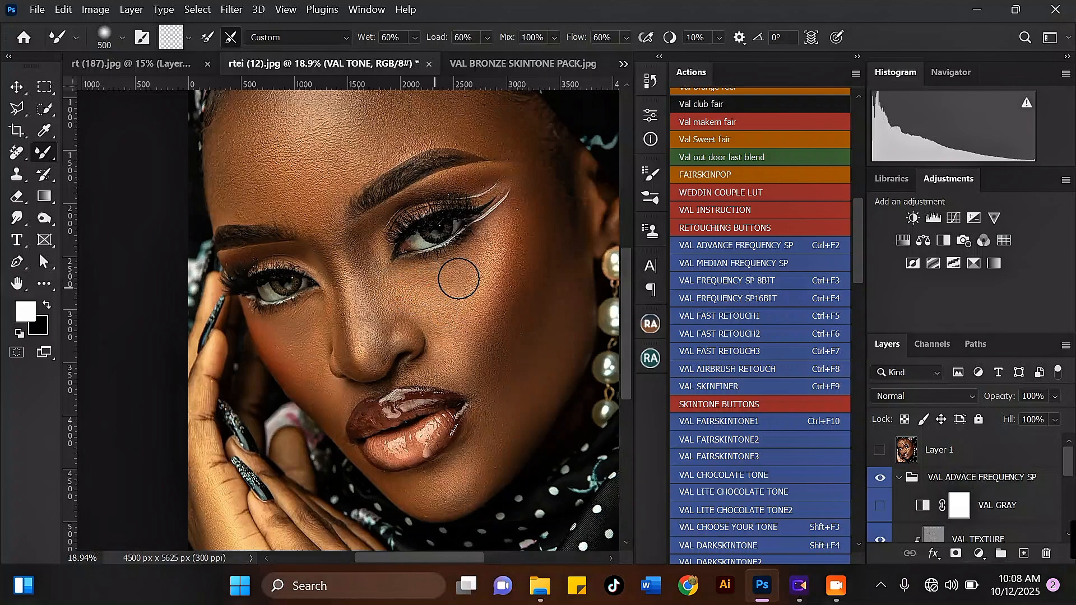
{"action": "scroll", "coordinate": [444, 276], "scroll_direction": "down", "scroll_amount": 2}
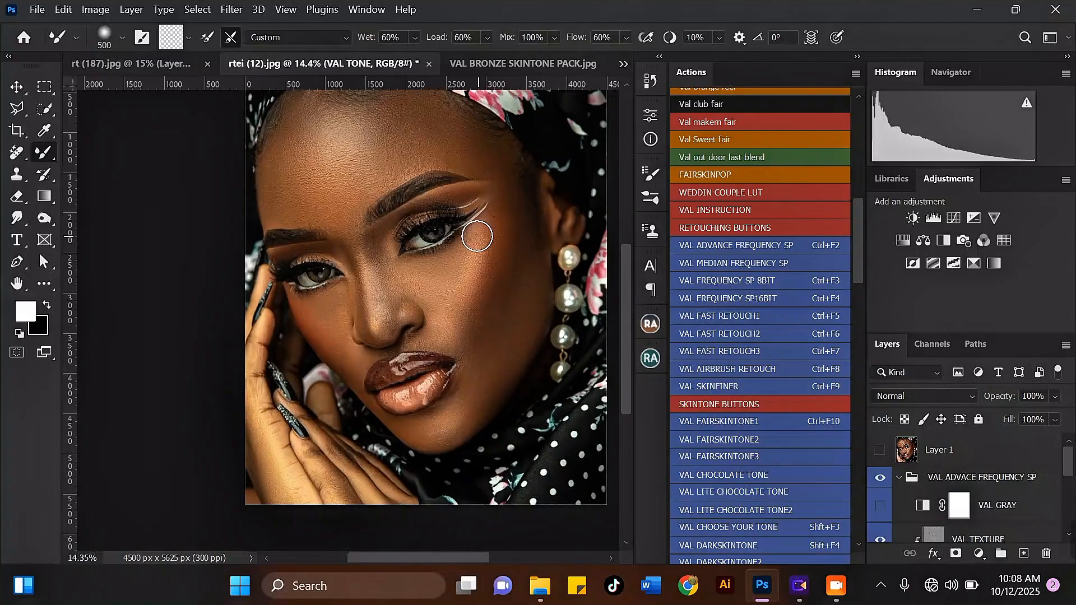
{"action": "scroll", "coordinate": [476, 236], "scroll_direction": "up", "scroll_amount": 1}
{"action": "scroll", "coordinate": [439, 296], "scroll_direction": "down", "scroll_amount": 1}
{"action": "scroll", "coordinate": [438, 295], "scroll_direction": "up", "scroll_amount": 1}
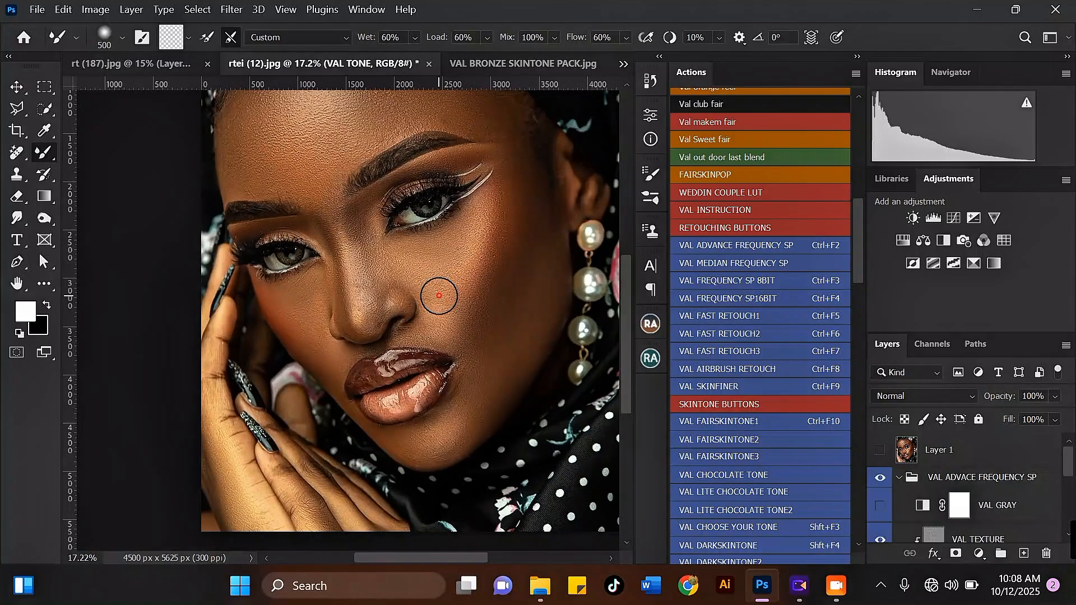
{"action": "scroll", "coordinate": [437, 259], "scroll_direction": "down", "scroll_amount": 2}
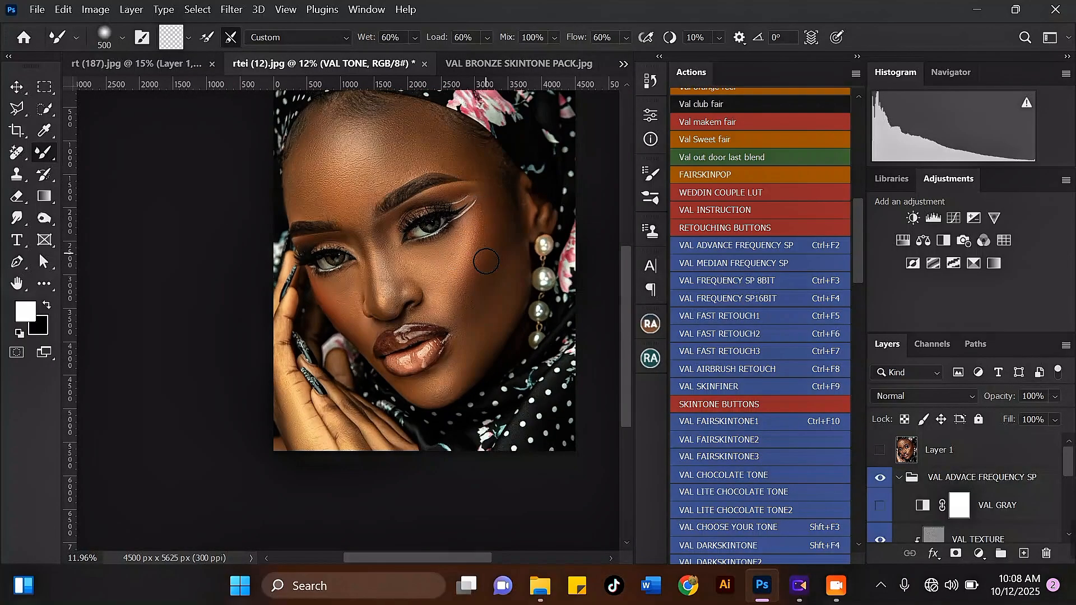
Smooth the nose bridge up to between the eyebrows with the Mixer Brush at 300 px
{"action": "scroll", "coordinate": [448, 307], "scroll_direction": "up", "scroll_amount": 1}
{"action": "key", "text": "bracketleft"}
{"action": "left_click_drag", "start_coordinate": [356, 299], "coordinate": [344, 263]}
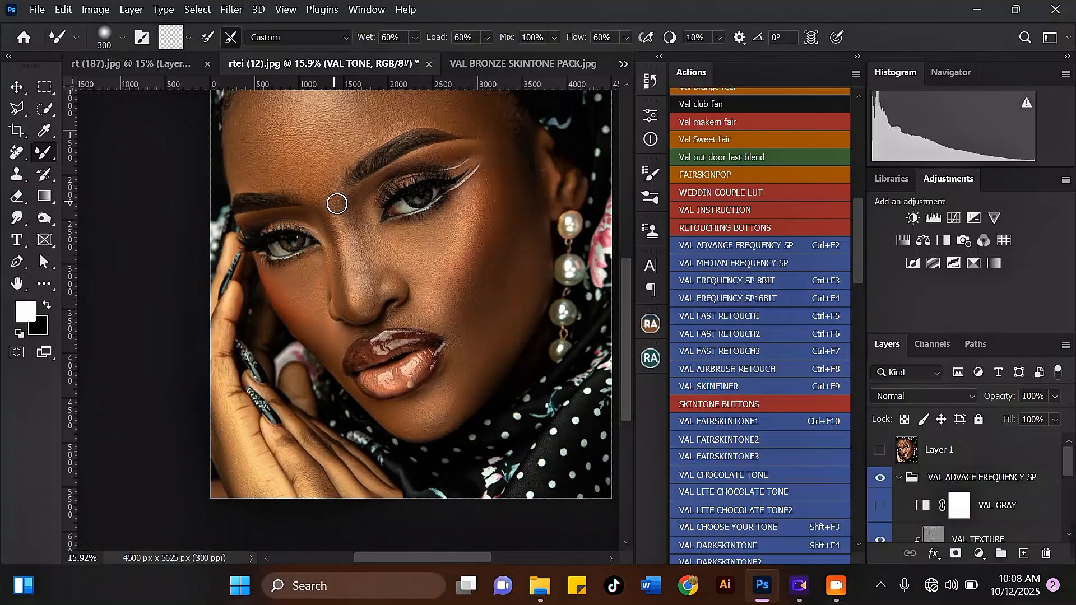
Blend the upper forehead toward the headscarf-side temple with the Mixer Brush, enlarging it from 300 to 700 px
{"action": "scroll", "coordinate": [347, 212], "scroll_direction": "down", "scroll_amount": 2}
{"action": "key", "text": "bracketright"}
{"action": "key", "text": "bracketright"}
{"action": "key", "text": "bracketright"}
{"action": "key", "text": "bracketright"}
{"action": "scroll", "coordinate": [348, 115], "scroll_direction": "up", "scroll_amount": 2}
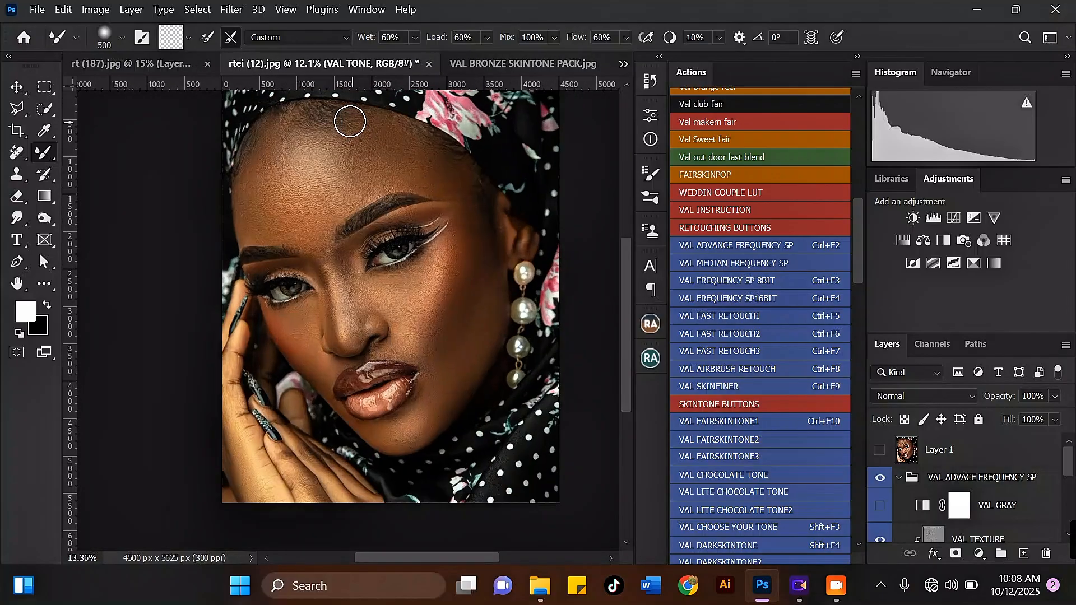
{"action": "mouse_move", "coordinate": [336, 144]}
{"action": "left_mouse_down"}
{"action": "mouse_move", "coordinate": [400, 172]}
{"action": "mouse_move", "coordinate": [401, 184]}
{"action": "mouse_move", "coordinate": [432, 156]}
{"action": "left_mouse_up"}
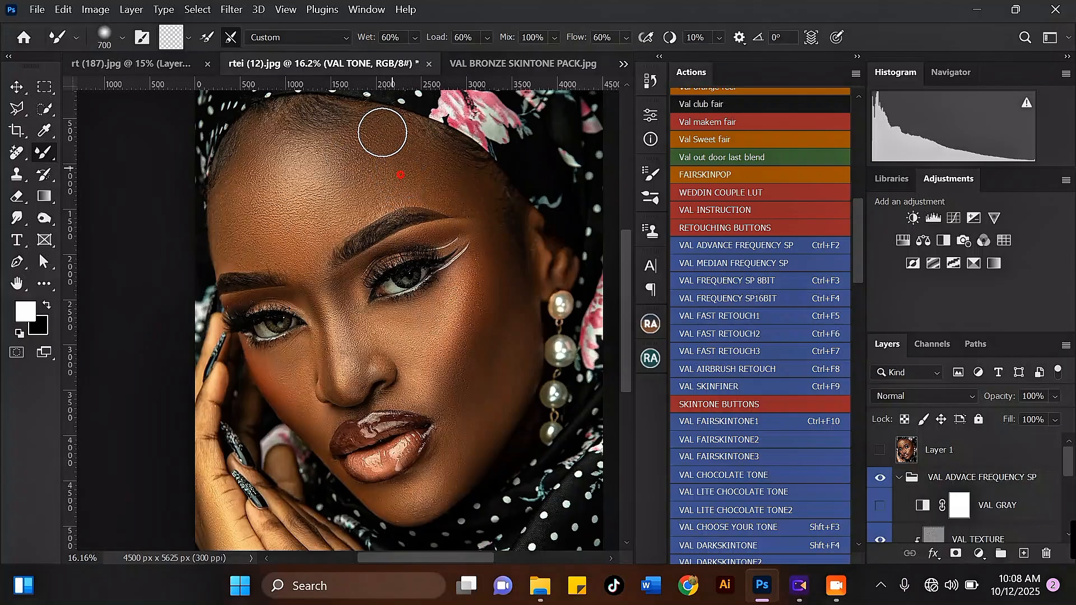
{"action": "scroll", "coordinate": [329, 145], "scroll_direction": "down", "scroll_amount": 1}
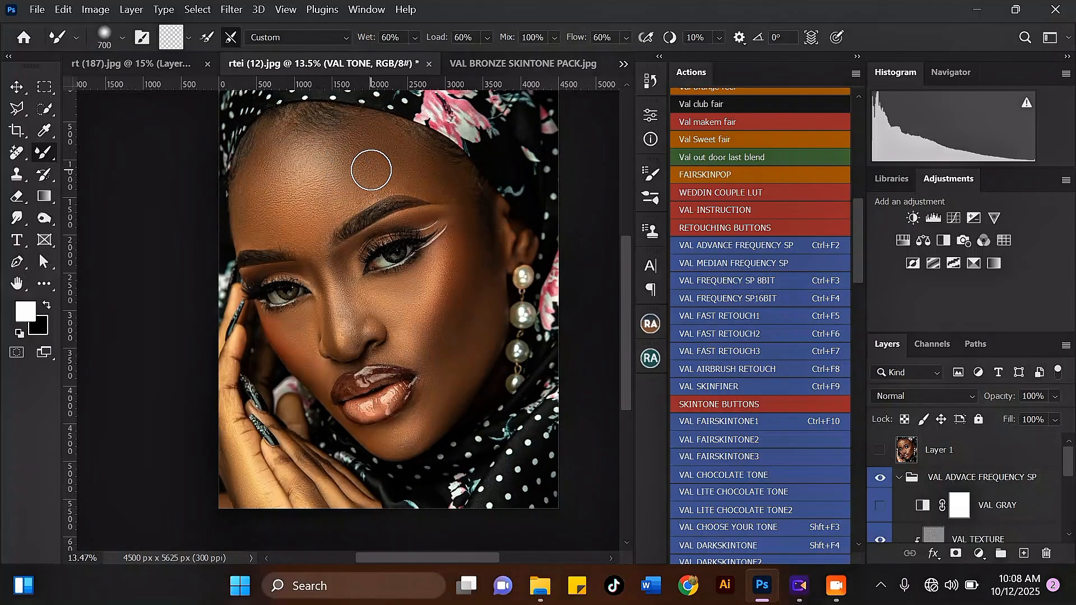
{"action": "scroll", "coordinate": [345, 163], "scroll_direction": "down", "scroll_amount": 1}
{"action": "scroll", "coordinate": [287, 137], "scroll_direction": "up", "scroll_amount": 1}
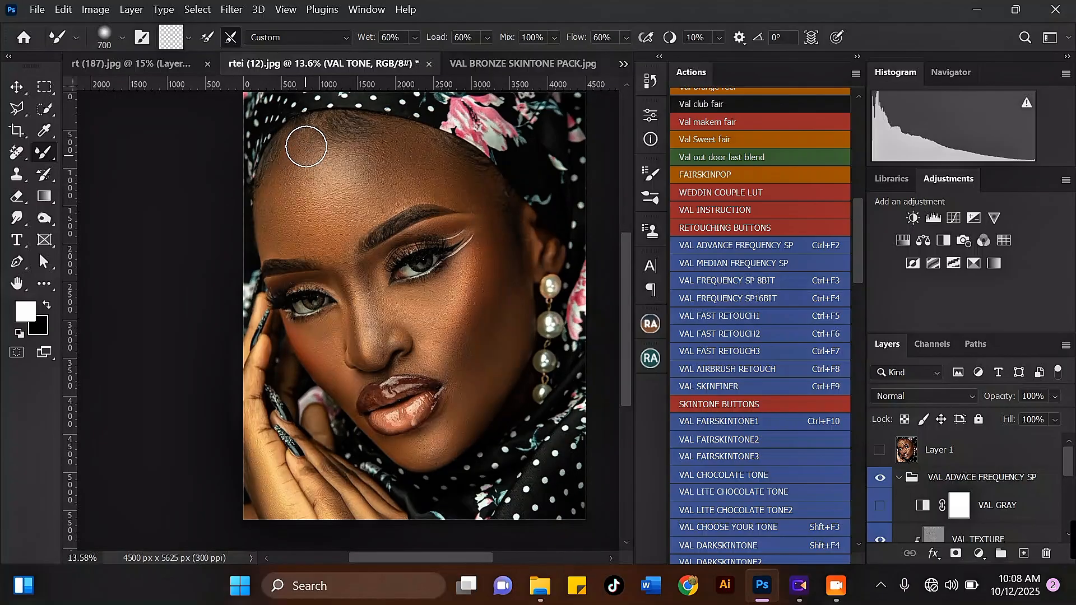
Blend the centre of the forehead and the chin with the Mixer Brush, reducing it from 700 to 500 px
{"action": "key", "text": "bracketleft"}
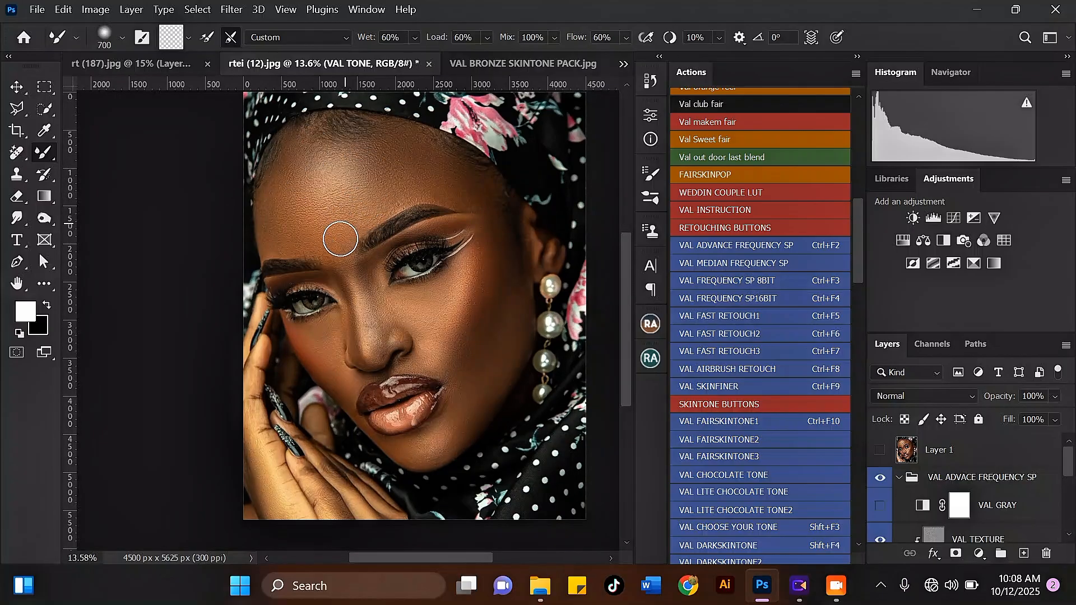
{"action": "scroll", "coordinate": [332, 227], "scroll_direction": "down", "scroll_amount": 1}
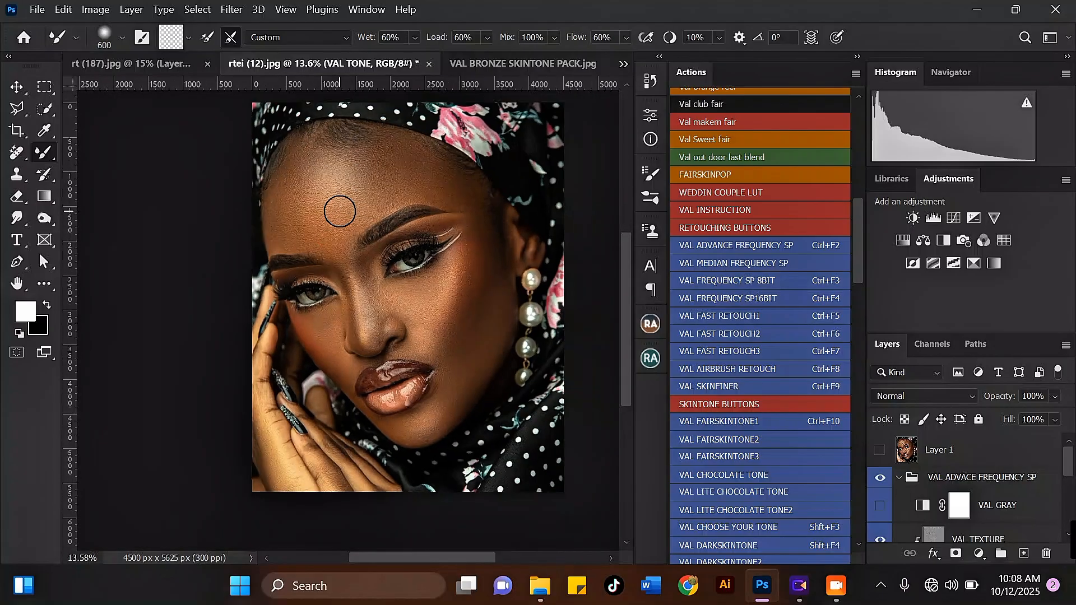
{"action": "scroll", "coordinate": [448, 381], "scroll_direction": "up", "scroll_amount": 1}
{"action": "key", "text": "bracketleft"}
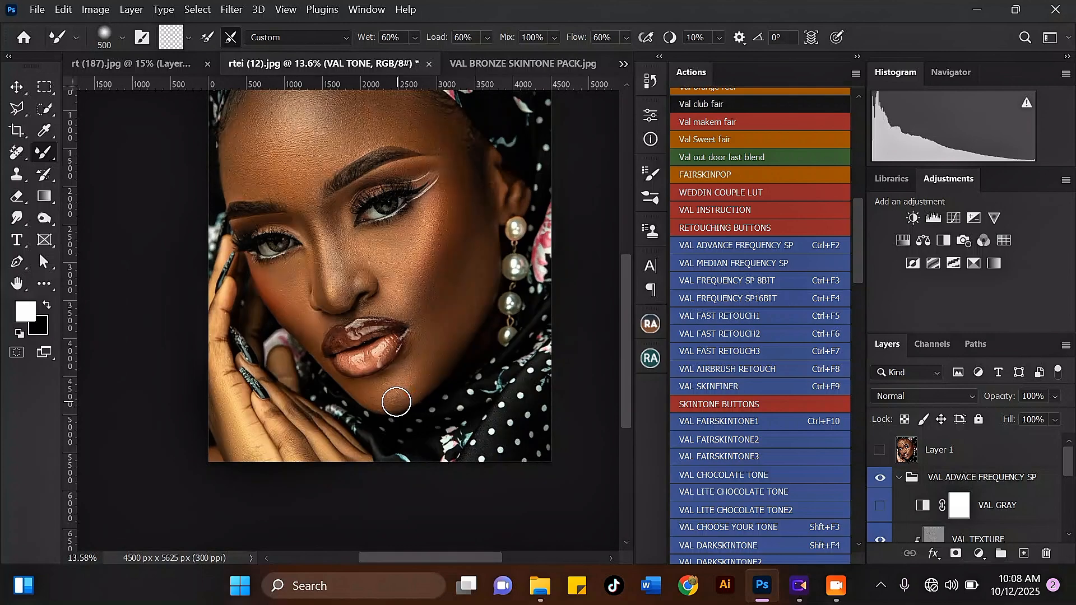
{"action": "scroll", "coordinate": [415, 380], "scroll_direction": "down", "scroll_amount": 1}
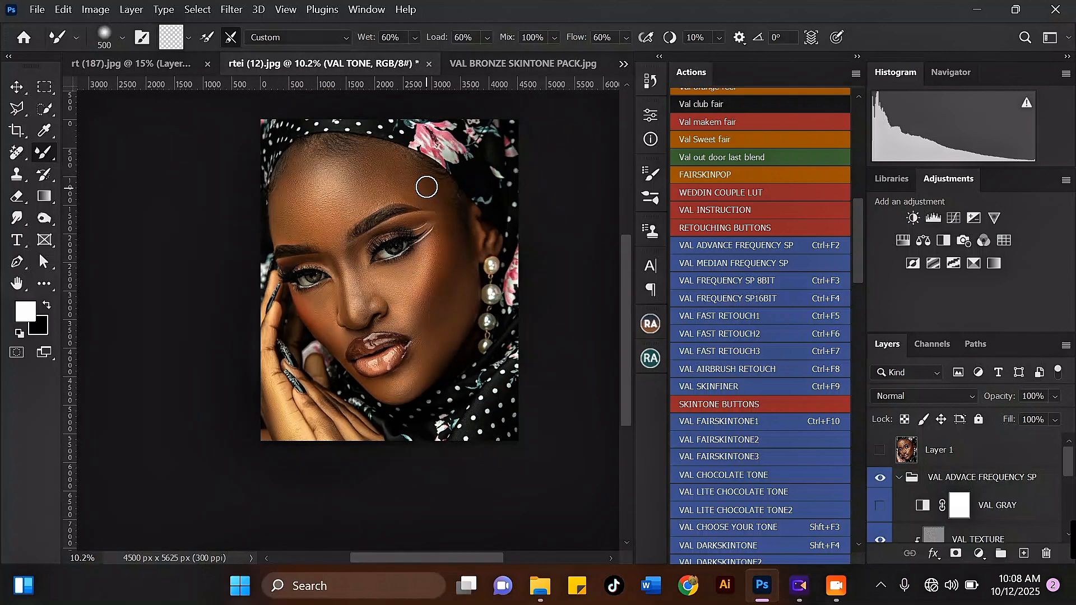
{"action": "scroll", "coordinate": [319, 138], "scroll_direction": "up", "scroll_amount": 1}
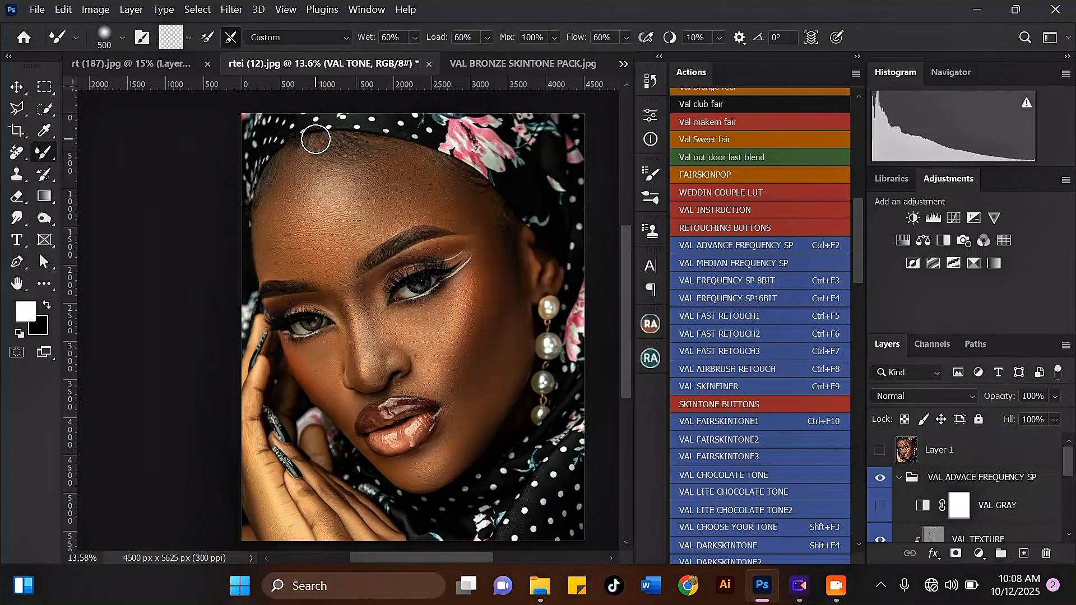
Compare the portrait with and without the VAL ADVACE FREQUENCY SP group's retouching
{"action": "left_click", "coordinate": [879, 483]}
{"action": "left_click", "coordinate": [879, 483]}
{"action": "left_click", "coordinate": [879, 483]}
{"action": "left_click", "coordinate": [879, 482]}
Blend the earring-side cheek from below the winged eyeliner down beside the mouth with the Mixer Brush at 500 px
{"action": "scroll", "coordinate": [471, 372], "scroll_direction": "up", "scroll_amount": 3}
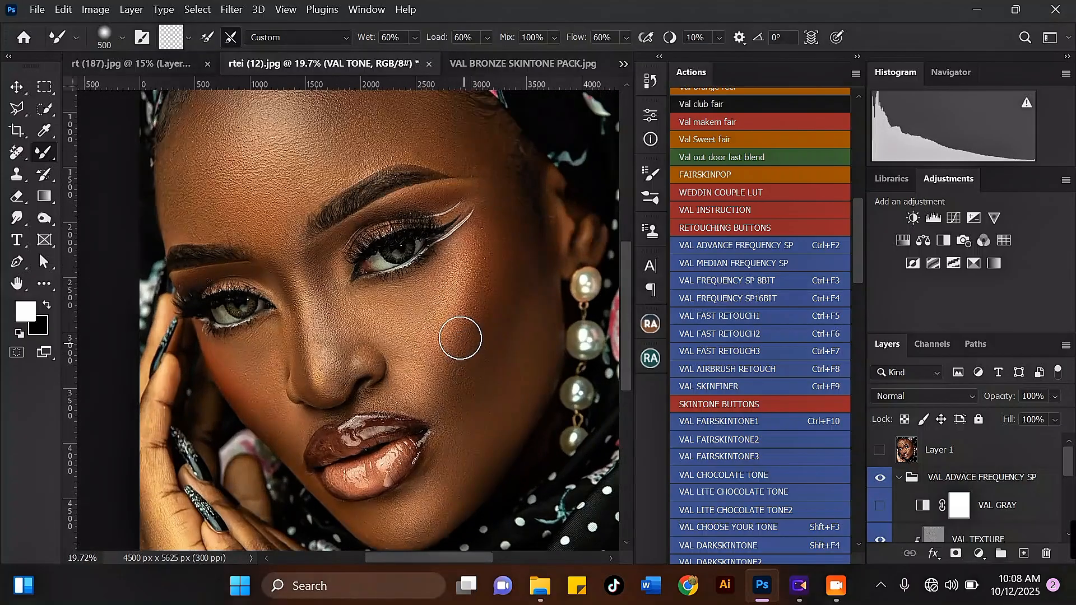
{"action": "left_click_drag", "start_coordinate": [468, 292], "coordinate": [483, 238]}
{"action": "mouse_move", "coordinate": [468, 305]}
{"action": "left_mouse_down"}
{"action": "mouse_move", "coordinate": [489, 252]}
{"action": "mouse_move", "coordinate": [480, 309]}
{"action": "mouse_move", "coordinate": [497, 252]}
{"action": "left_mouse_up"}
{"action": "scroll", "coordinate": [497, 252], "scroll_direction": "down", "scroll_amount": 2}
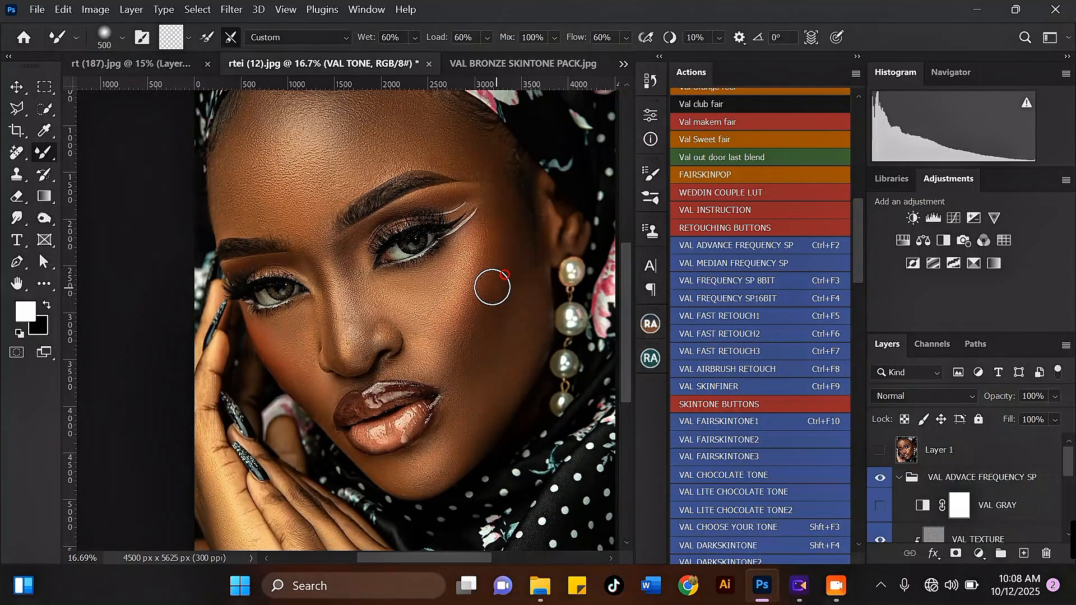
{"action": "scroll", "coordinate": [492, 283], "scroll_direction": "down", "scroll_amount": 2}
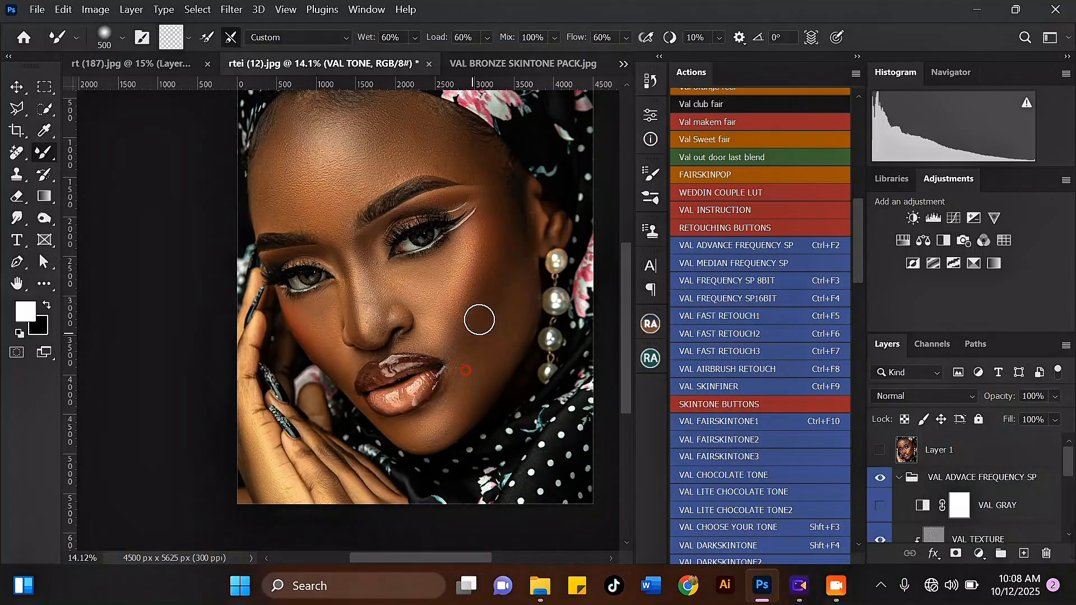
{"action": "scroll", "coordinate": [478, 317], "scroll_direction": "down", "scroll_amount": 1}
Blend the hand-side edge of the forehead above the eyebrow with the Mixer Brush at 600 px
{"action": "scroll", "coordinate": [432, 315], "scroll_direction": "up", "scroll_amount": 1}
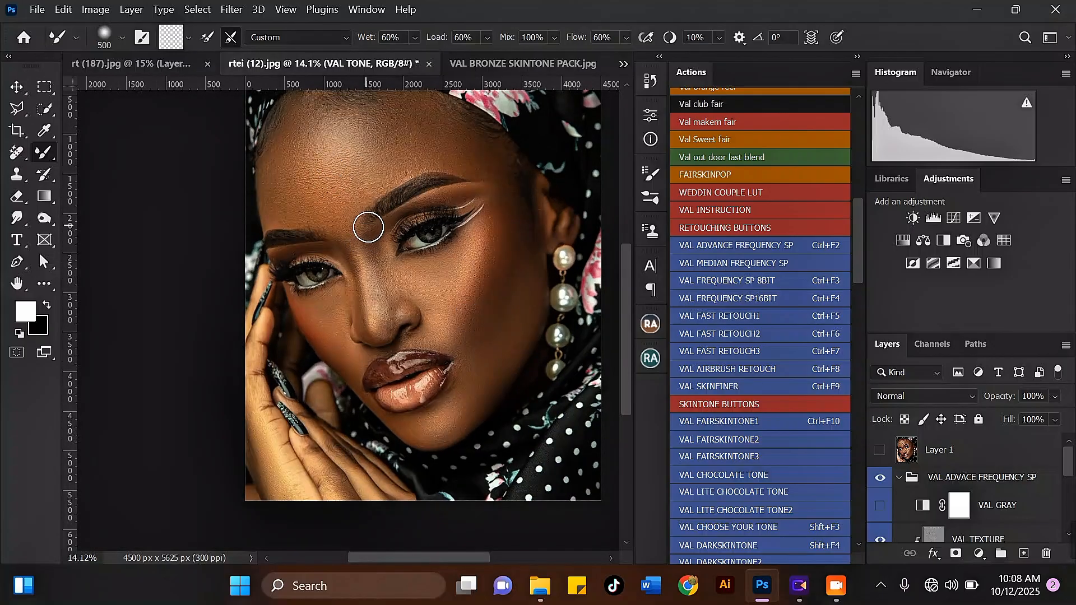
{"action": "key", "text": "bracketleft"}
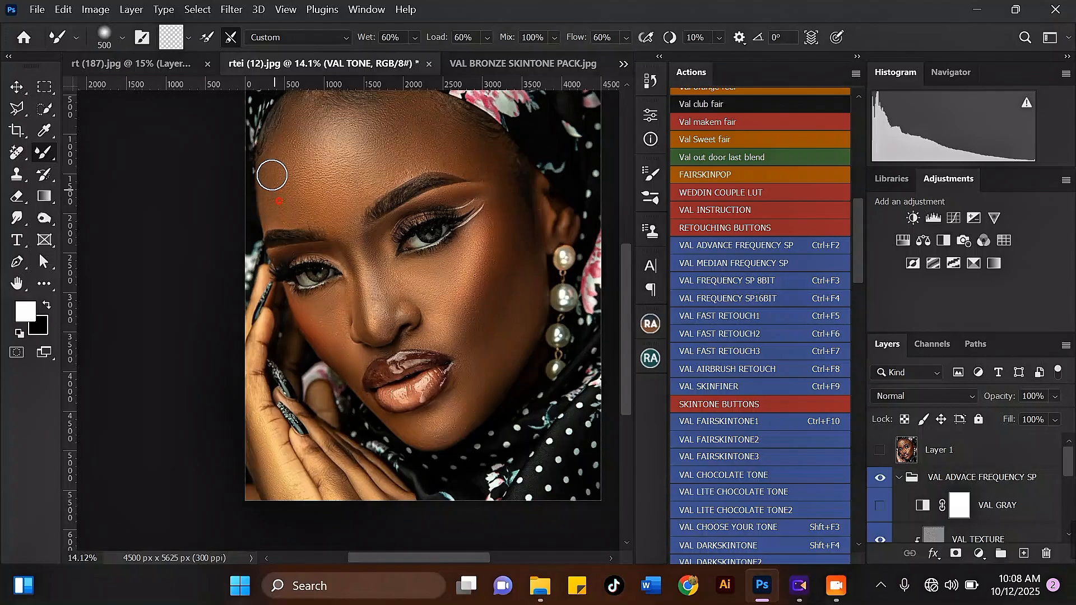
{"action": "key", "text": "bracketright"}
{"action": "key", "text": "bracketright"}
{"action": "left_click", "coordinate": [296, 211], "text": "alt"}
{"action": "left_click_drag", "start_coordinate": [296, 211], "coordinate": [312, 193]}
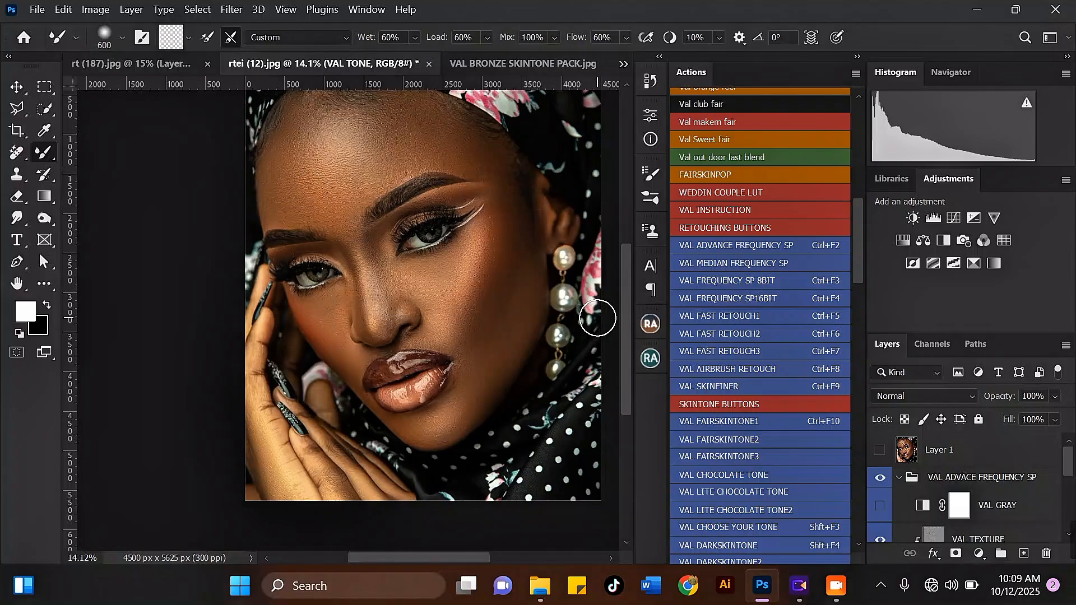
Reduce the Mixer Brush to 150 px and examine the blended face and the lower lip up close
{"action": "scroll", "coordinate": [175, 93], "scroll_direction": "up", "scroll_amount": 2}
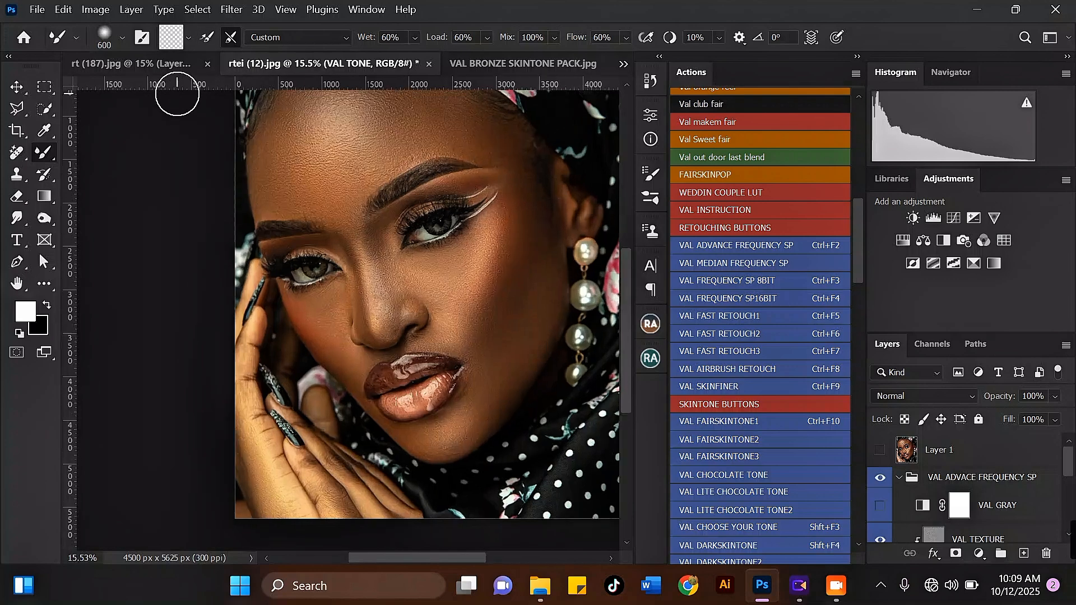
{"action": "scroll", "coordinate": [261, 264], "scroll_direction": "down", "scroll_amount": 2}
{"action": "scroll", "coordinate": [226, 119], "scroll_direction": "up", "scroll_amount": 1}
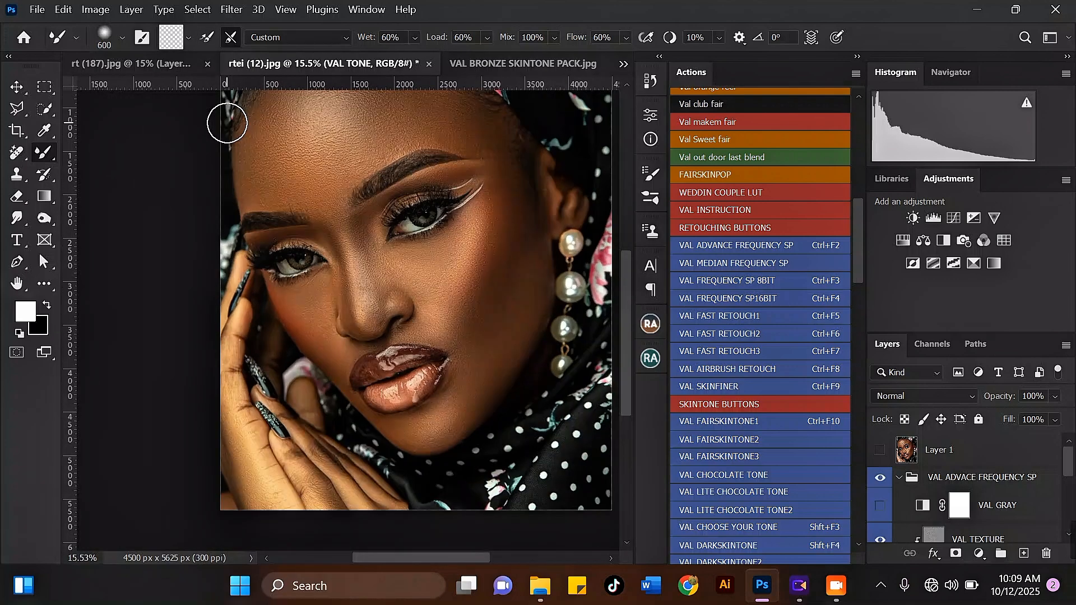
{"action": "key", "text": "bracketleft"}
{"action": "key", "text": "bracketleft"}
{"action": "key", "text": "bracketleft"}
{"action": "key", "text": "bracketleft"}
{"action": "key", "text": "bracketleft"}
{"action": "scroll", "coordinate": [408, 404], "scroll_direction": "up", "scroll_amount": 4}
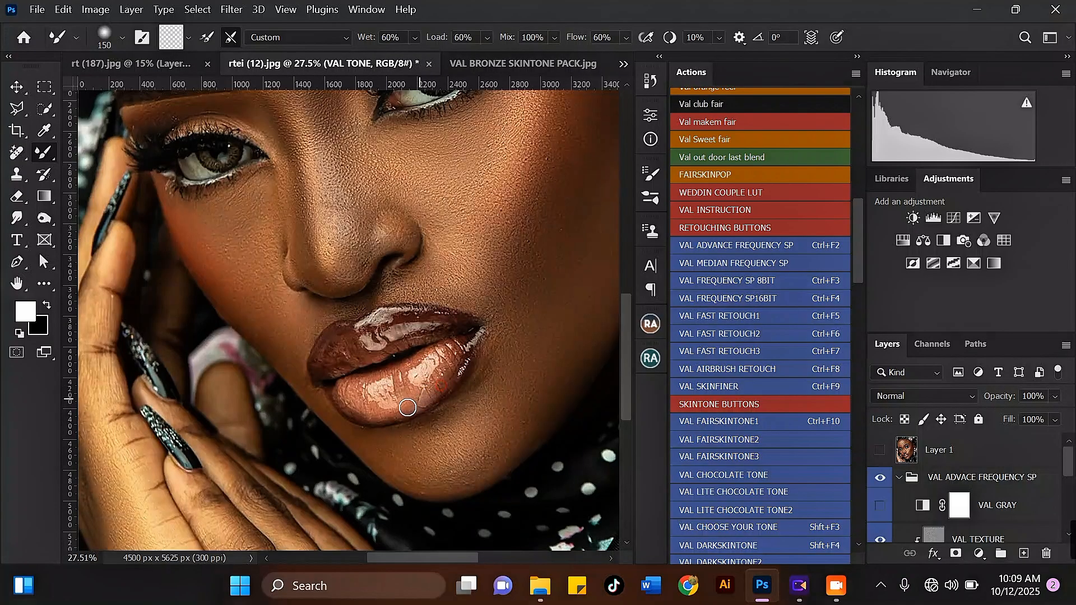
{"action": "scroll", "coordinate": [438, 387], "scroll_direction": "down", "scroll_amount": 4}
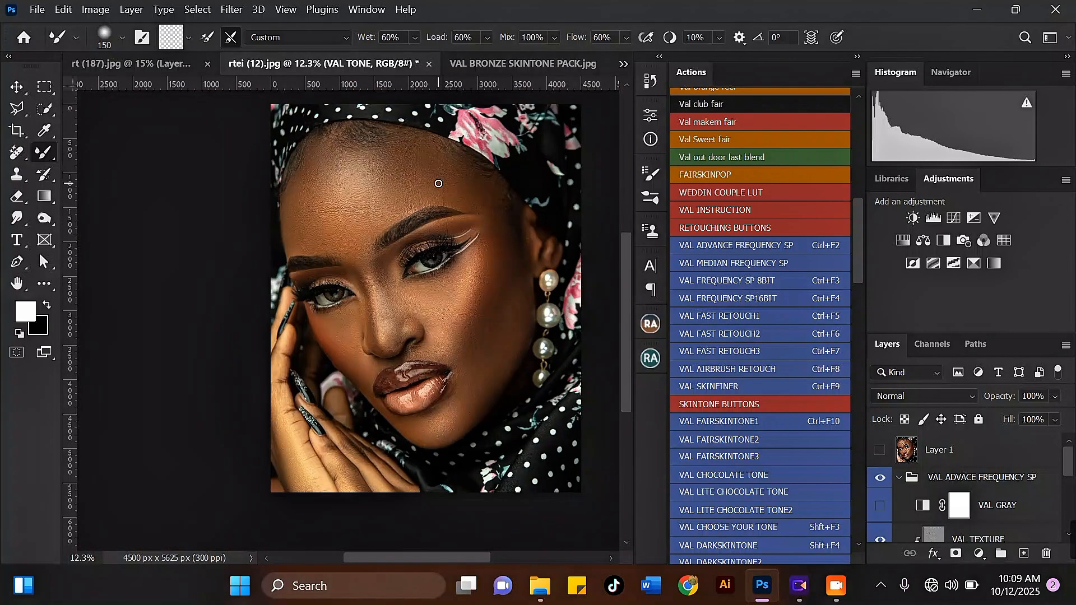
{"action": "scroll", "coordinate": [438, 183], "scroll_direction": "up", "scroll_amount": 1}
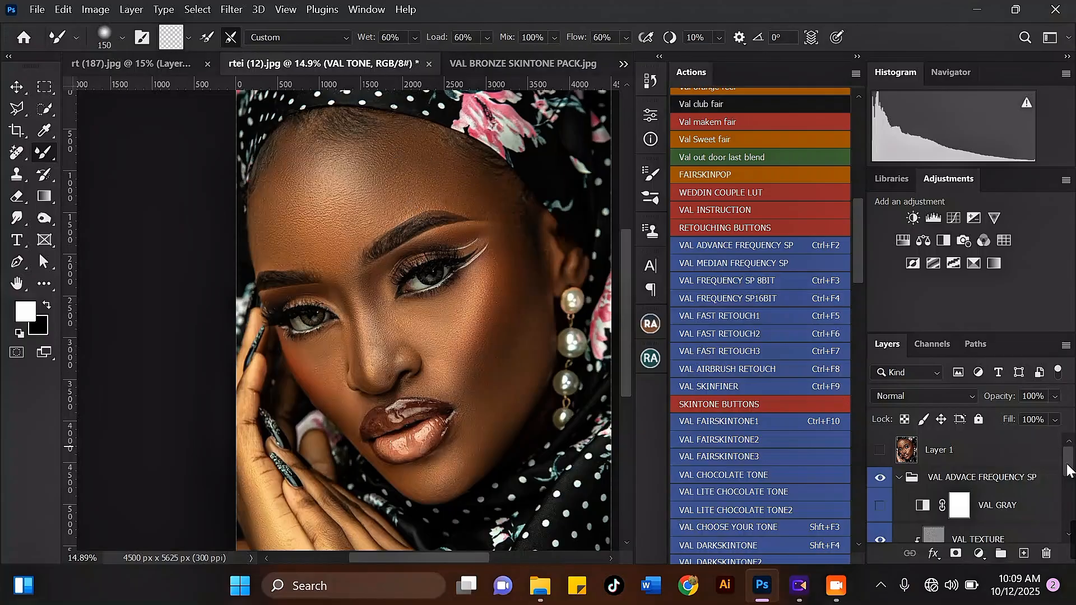
{"action": "scroll", "coordinate": [1069, 470], "scroll_direction": "down", "scroll_amount": 1}
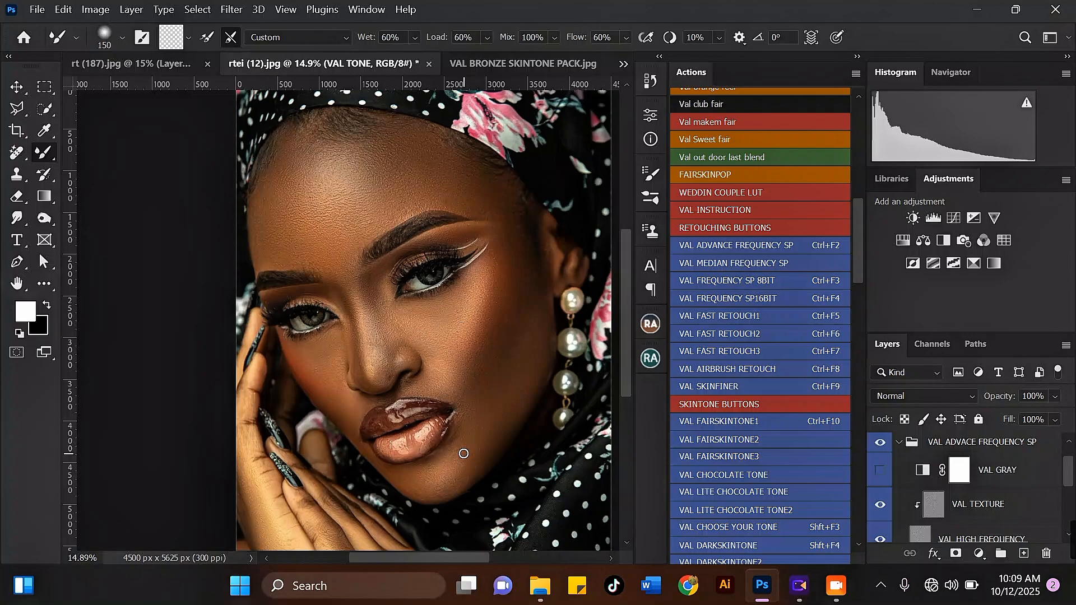
{"action": "scroll", "coordinate": [428, 446], "scroll_direction": "up", "scroll_amount": 5}
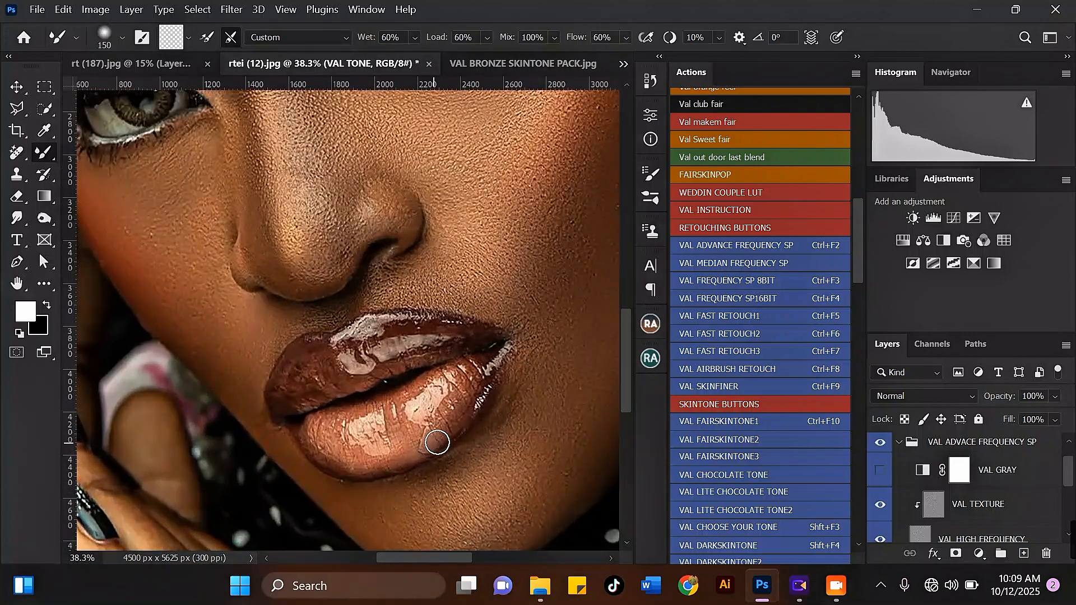
Clean up the patch near the lower lip's bottom edge on VAL TEXTURE with the Clone Stamp at 45 px
{"action": "left_click", "coordinate": [1014, 514]}
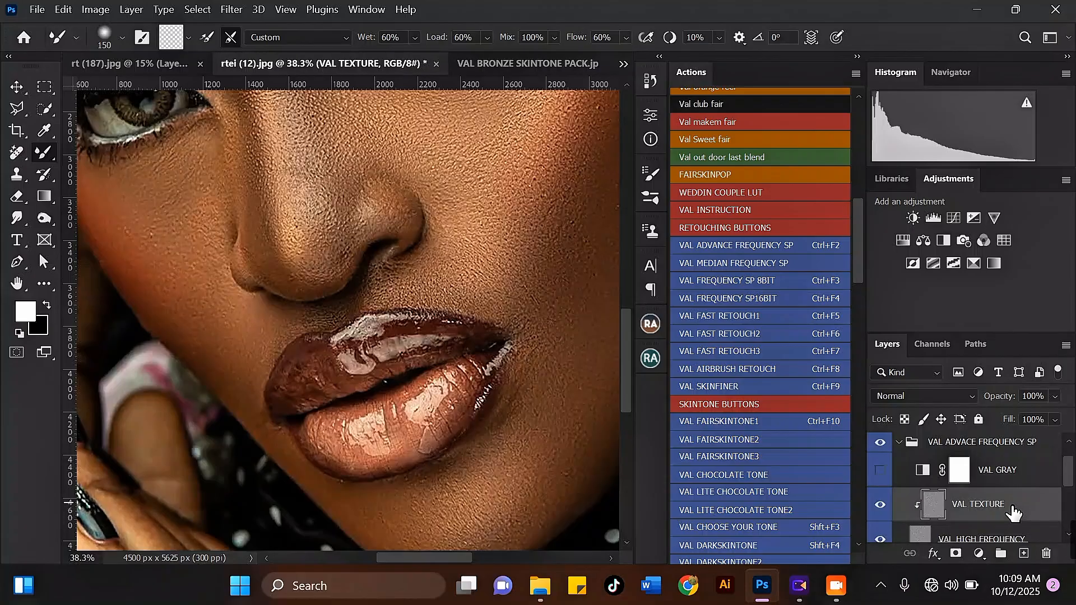
{"action": "left_click", "coordinate": [29, 176]}
{"action": "scroll", "coordinate": [387, 448], "scroll_direction": "up", "scroll_amount": 3}
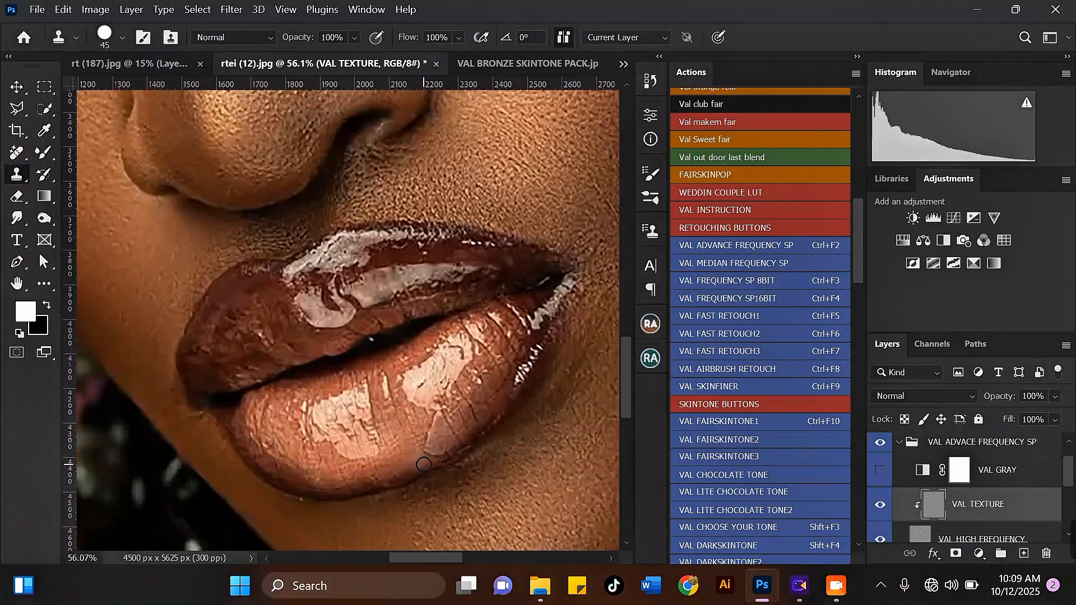
{"action": "left_click", "coordinate": [420, 410], "text": "alt"}
{"action": "mouse_move", "coordinate": [432, 411]}
{"action": "left_mouse_down"}
{"action": "mouse_move", "coordinate": [429, 442]}
{"action": "mouse_move", "coordinate": [447, 441]}
{"action": "mouse_move", "coordinate": [433, 449]}
{"action": "mouse_move", "coordinate": [425, 423]}
{"action": "mouse_move", "coordinate": [453, 444]}
{"action": "left_mouse_up"}
{"action": "scroll", "coordinate": [424, 425], "scroll_direction": "down", "scroll_amount": 1}
{"action": "left_click", "coordinate": [386, 445], "text": "alt"}
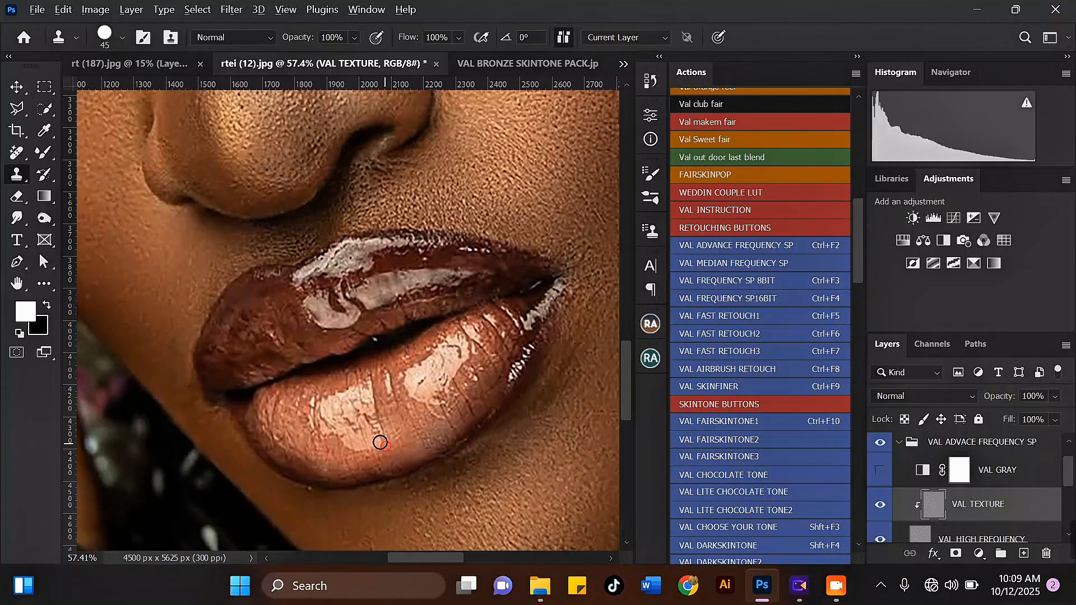
{"action": "scroll", "coordinate": [348, 442], "scroll_direction": "down", "scroll_amount": 4}
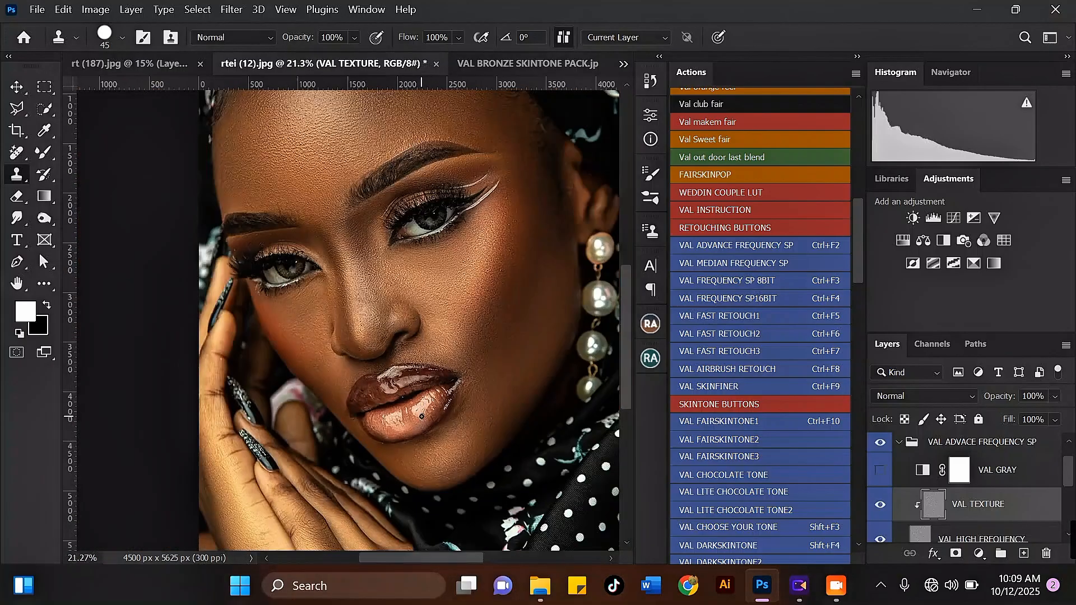
{"action": "scroll", "coordinate": [398, 223], "scroll_direction": "down", "scroll_amount": 1}
{"action": "scroll", "coordinate": [330, 197], "scroll_direction": "up", "scroll_amount": 2}
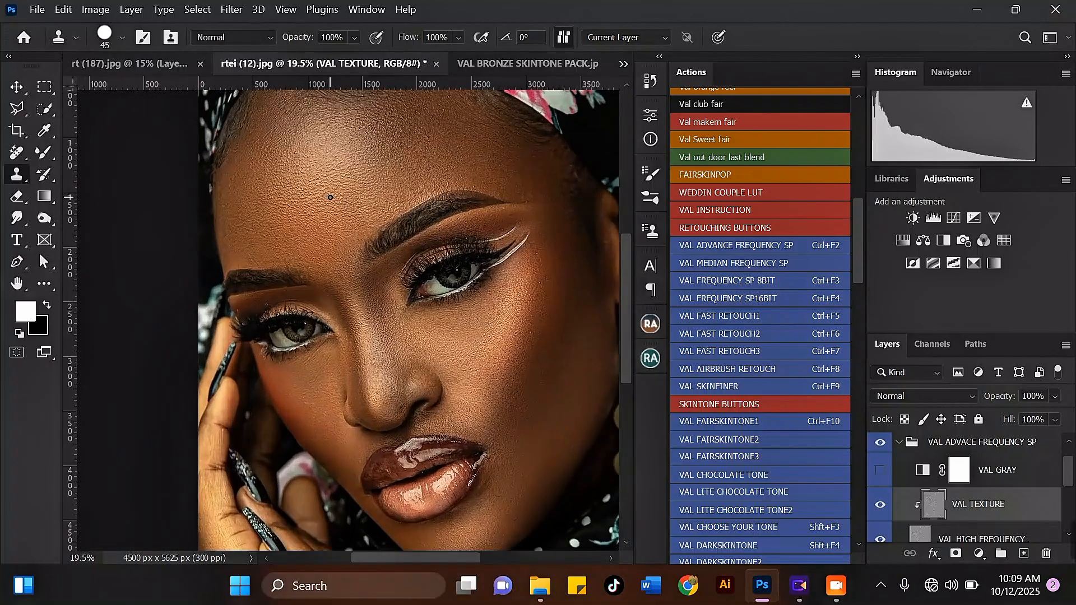
Collapse the VAL ADVACE FREQUENCY SP group and run the VAL EYES DOCTOR action above it
{"action": "left_click", "coordinate": [899, 443]}
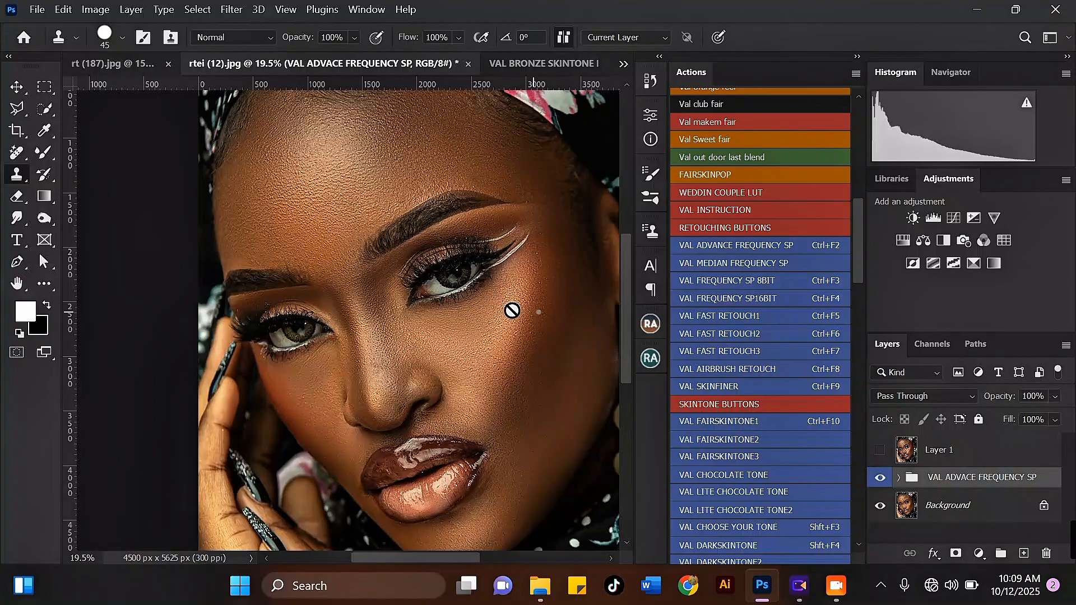
{"action": "scroll", "coordinate": [477, 284], "scroll_direction": "up", "scroll_amount": 1}
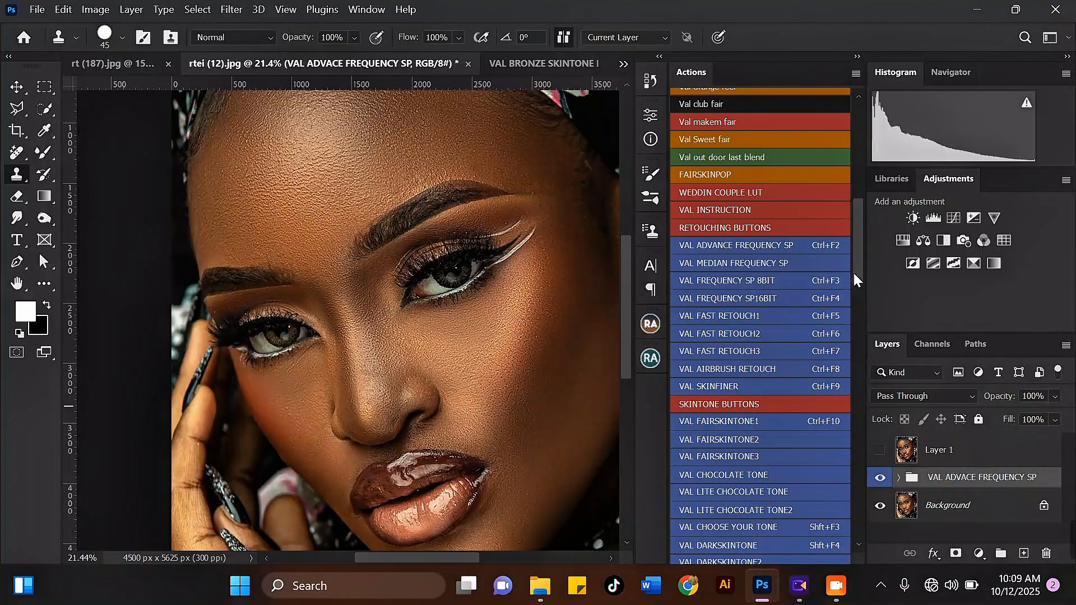
{"action": "left_click_drag", "start_coordinate": [855, 258], "coordinate": [862, 336]}
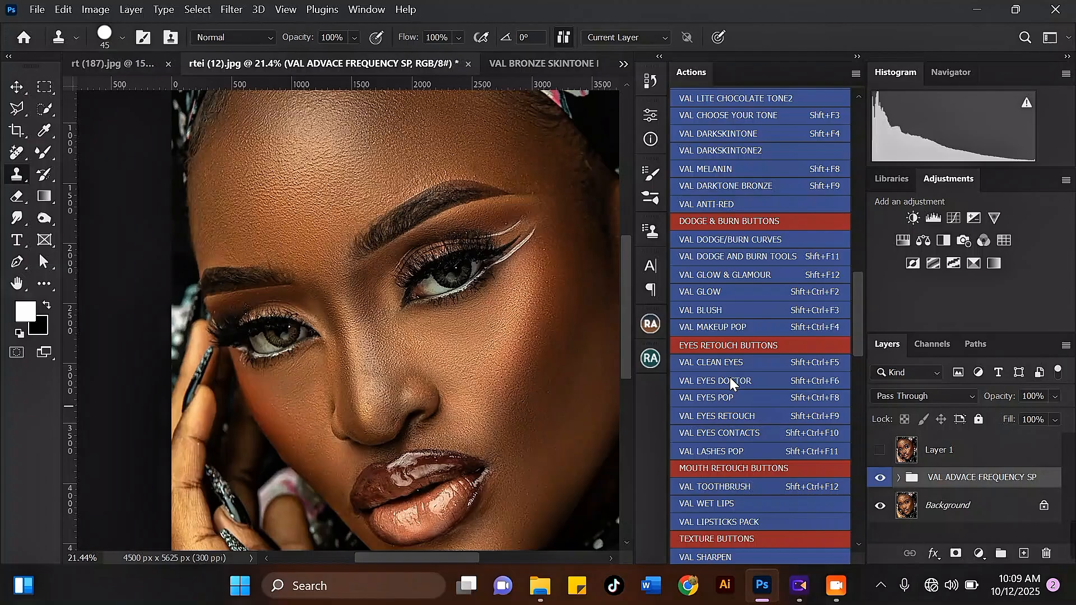
{"action": "mouse_move", "coordinate": [857, 305]}
{"action": "left_mouse_down"}
{"action": "mouse_move", "coordinate": [859, 274]}
{"action": "mouse_move", "coordinate": [851, 331]}
{"action": "mouse_move", "coordinate": [851, 318]}
{"action": "left_mouse_up"}
{"action": "left_click", "coordinate": [718, 319]}
{"action": "key", "text": "Return"}
{"action": "key", "text": "Return"}
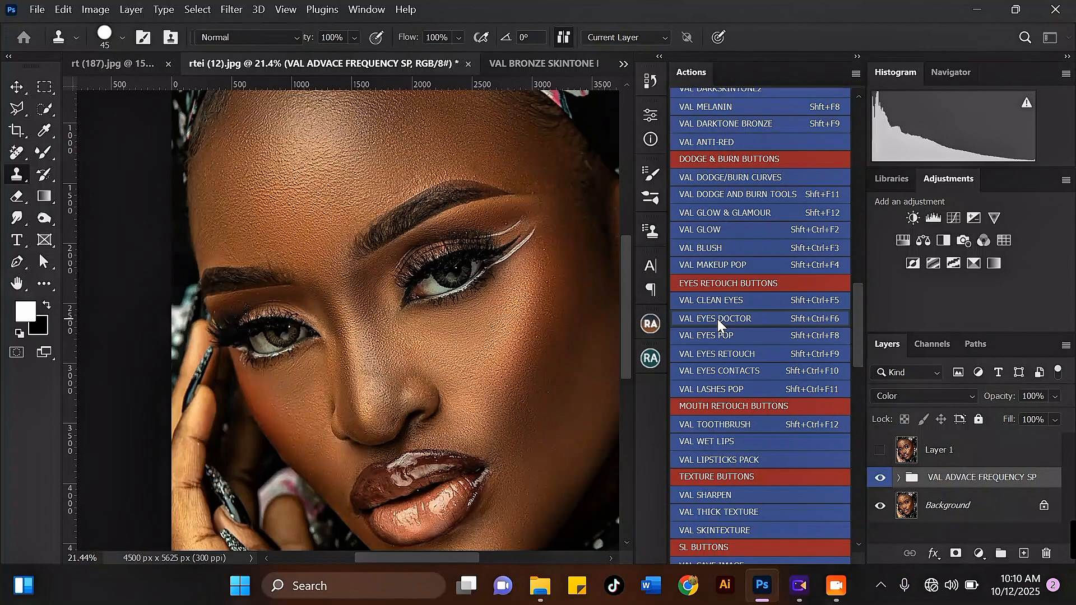
{"action": "key", "text": "Return"}
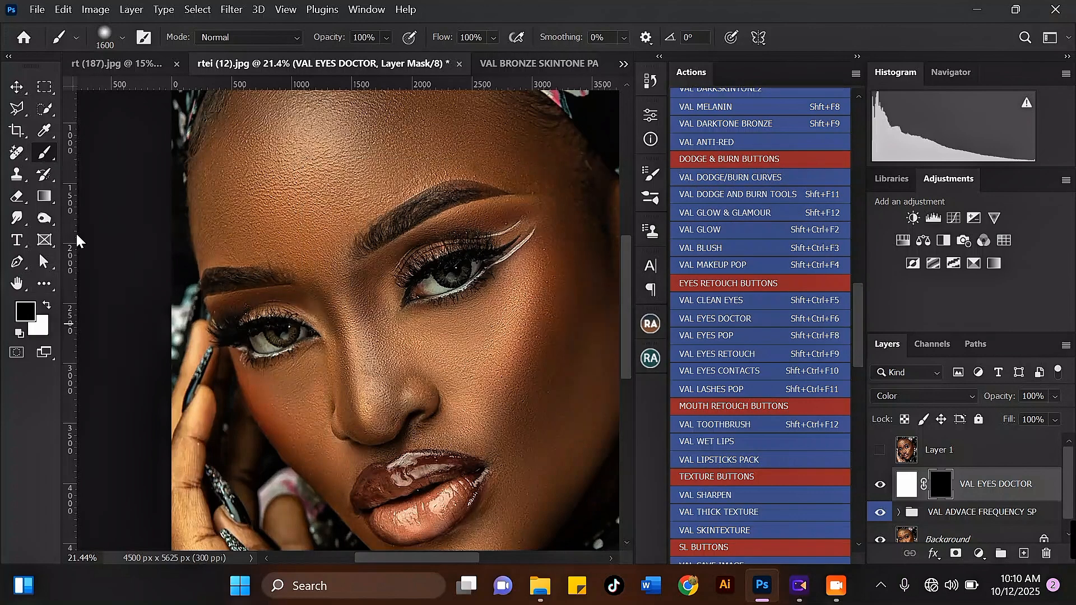
Paint white at 70 px on the VAL EYES DOCTOR mask over the whites of the eye farther from the hand
{"action": "left_click", "coordinate": [47, 305]}
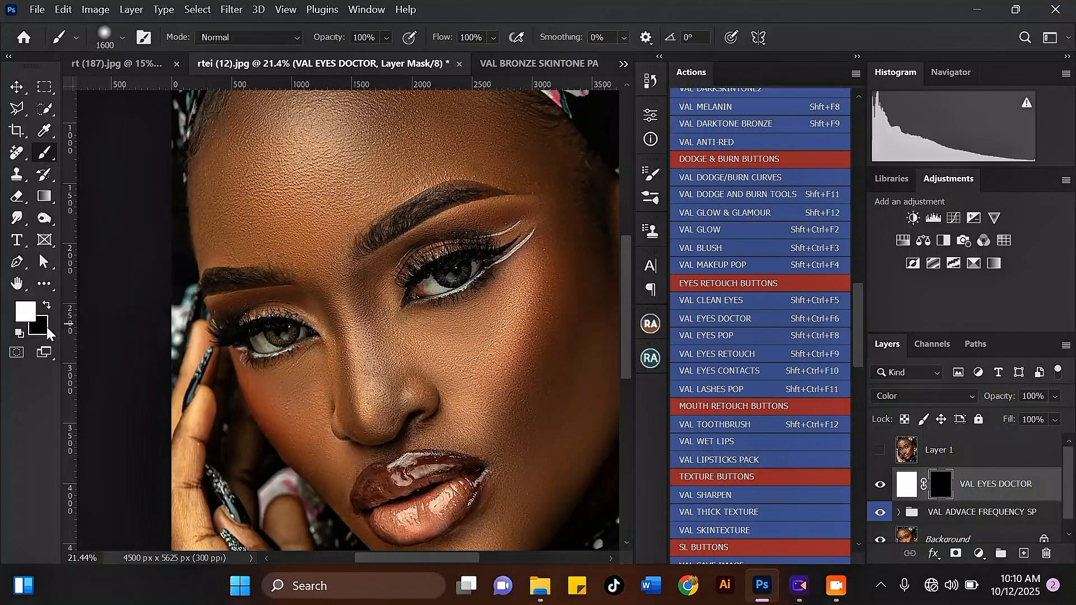
{"action": "scroll", "coordinate": [462, 259], "scroll_direction": "up", "scroll_amount": 4}
{"action": "key", "text": "bracketleft"}
{"action": "key", "text": "bracketleft"}
{"action": "key", "text": "bracketleft"}
{"action": "key", "text": "bracketleft"}
{"action": "key", "text": "bracketleft"}
{"action": "key", "text": "bracketleft"}
{"action": "key", "text": "bracketleft"}
{"action": "key", "text": "bracketleft"}
{"action": "key", "text": "bracketleft"}
{"action": "key", "text": "bracketleft"}
{"action": "key", "text": "bracketleft"}
{"action": "key", "text": "bracketleft"}
{"action": "key", "text": "bracketleft"}
{"action": "key", "text": "bracketleft"}
{"action": "key", "text": "bracketleft"}
{"action": "key", "text": "bracketleft"}
{"action": "scroll", "coordinate": [389, 278], "scroll_direction": "up", "scroll_amount": 3}
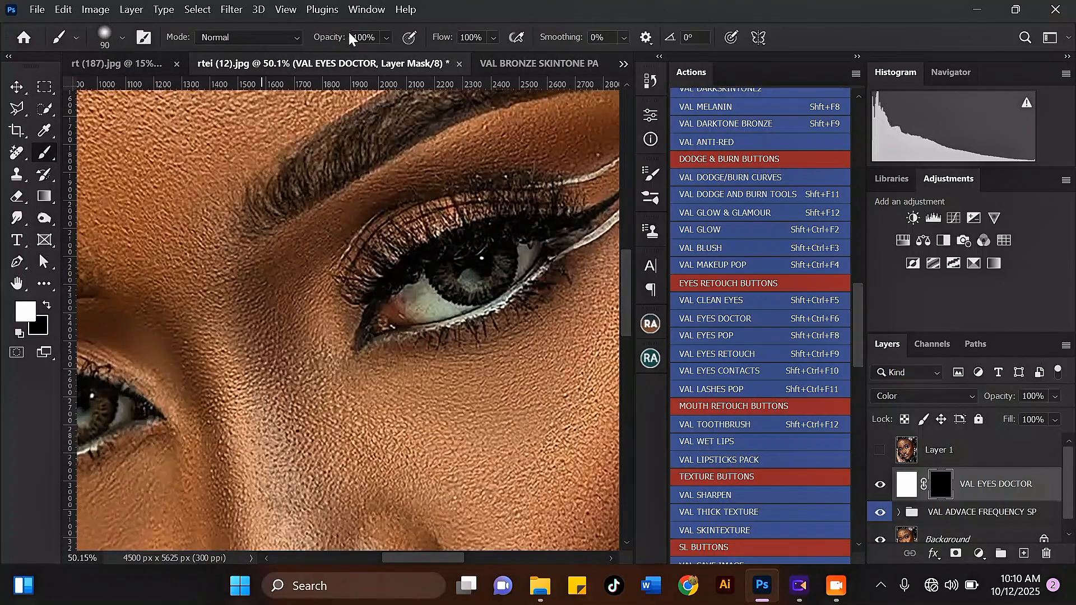
{"action": "scroll", "coordinate": [414, 308], "scroll_direction": "up", "scroll_amount": 2}
{"action": "left_click_drag", "start_coordinate": [401, 312], "coordinate": [426, 281]}
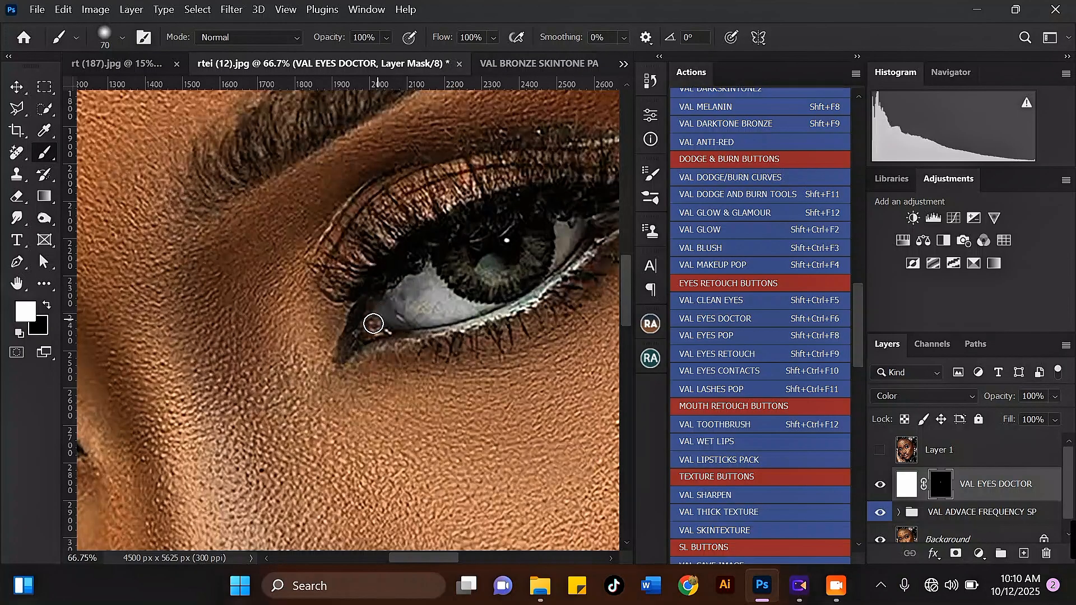
{"action": "key", "text": "bracketleft"}
{"action": "scroll", "coordinate": [546, 246], "scroll_direction": "down", "scroll_amount": 2}
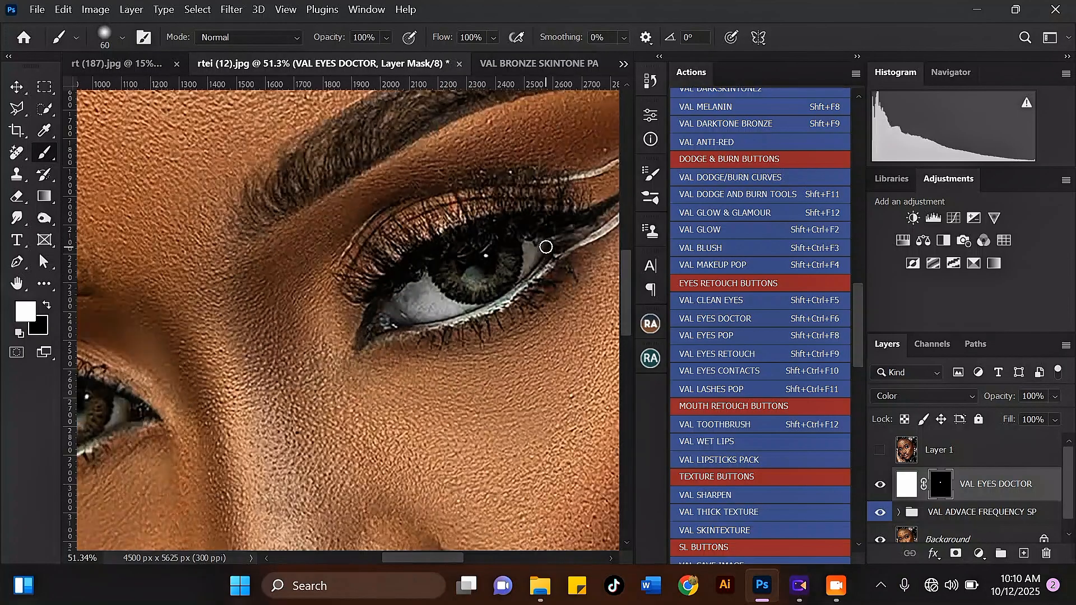
Paint the whites of the hand-side eye on the VAL EYES DOCTOR mask with the 70 px brush
{"action": "scroll", "coordinate": [540, 246], "scroll_direction": "down", "scroll_amount": 3}
{"action": "scroll", "coordinate": [247, 340], "scroll_direction": "up", "scroll_amount": 4}
{"action": "key", "text": "bracketright"}
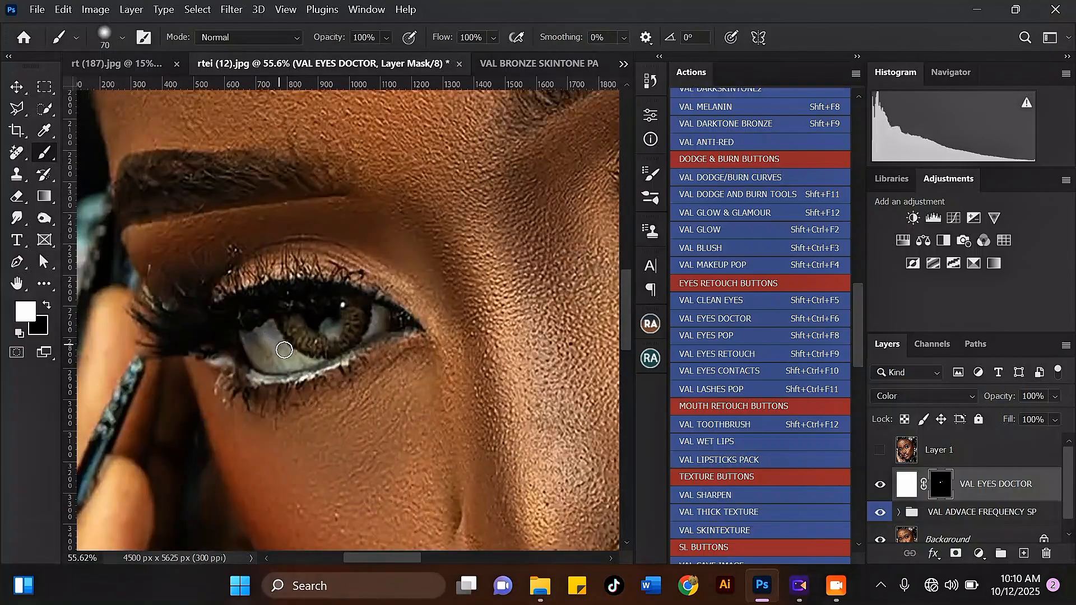
{"action": "mouse_move", "coordinate": [262, 337]}
{"action": "left_mouse_down"}
{"action": "mouse_move", "coordinate": [277, 357]}
{"action": "mouse_move", "coordinate": [303, 363]}
{"action": "mouse_move", "coordinate": [380, 320]}
{"action": "left_mouse_up"}
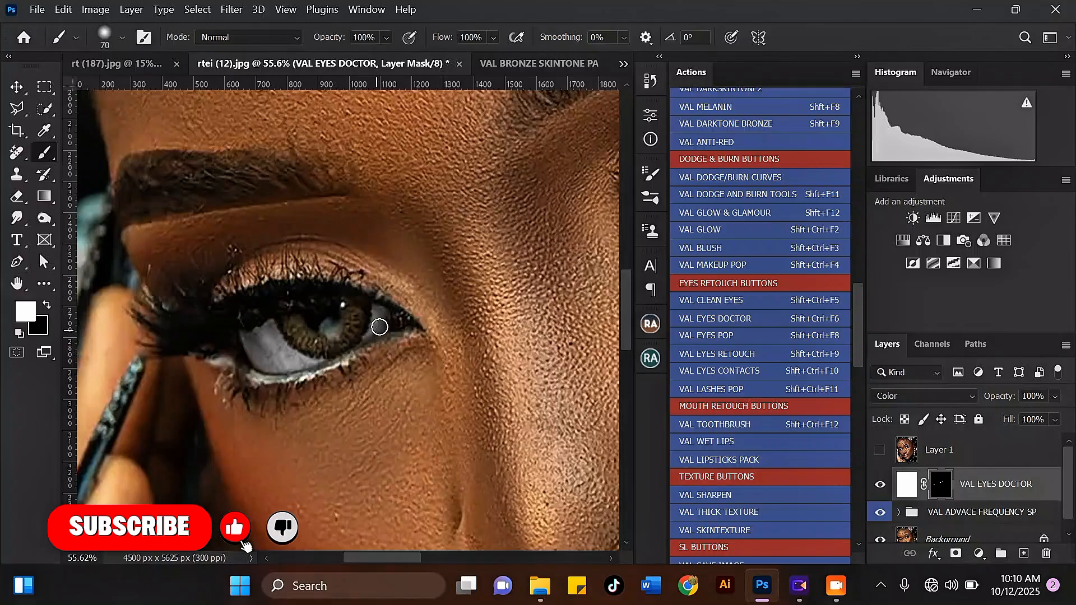
{"action": "scroll", "coordinate": [365, 314], "scroll_direction": "down", "scroll_amount": 5}
{"action": "scroll", "coordinate": [482, 246], "scroll_direction": "down", "scroll_amount": 1}
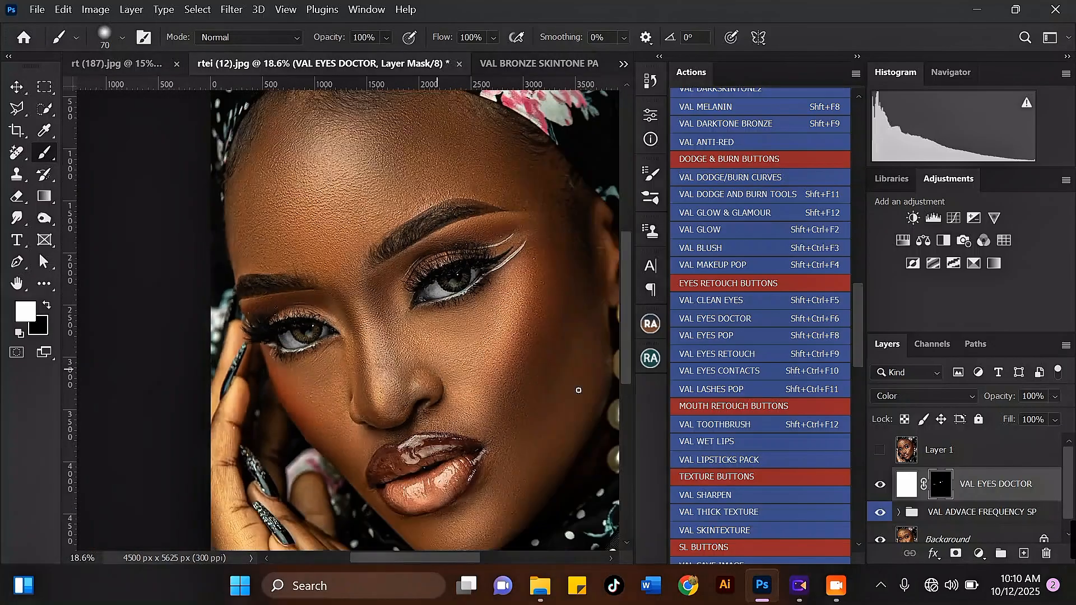
{"action": "scroll", "coordinate": [423, 261], "scroll_direction": "up", "scroll_amount": 1}
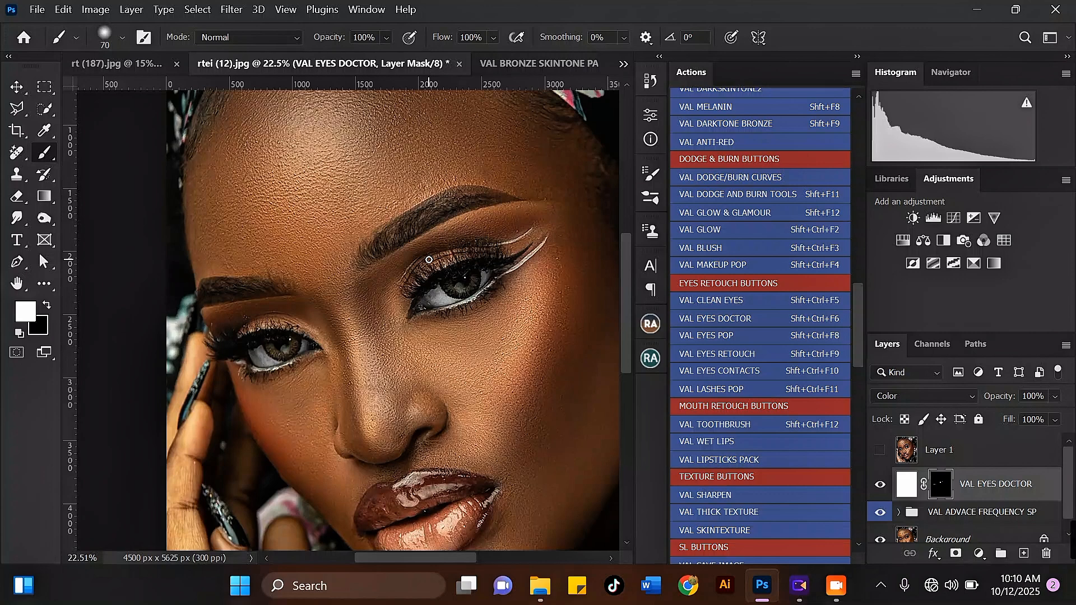
Duplicate the VAL EYES DOCTOR layer and set the copy's blend mode to Soft Light
{"action": "key", "text": "ctrl+j"}
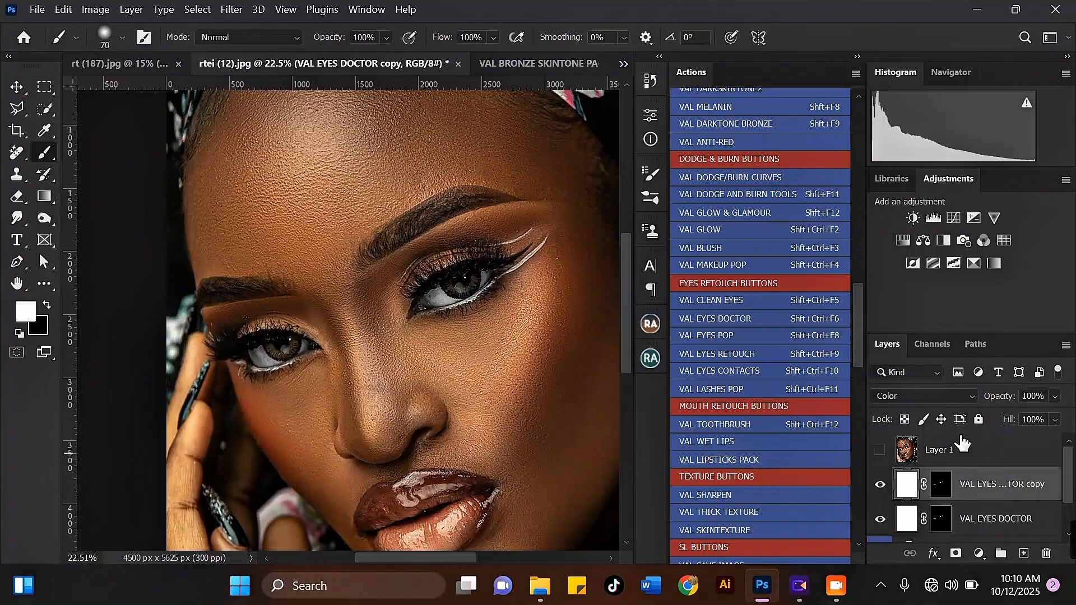
{"action": "left_click", "coordinate": [930, 398]}
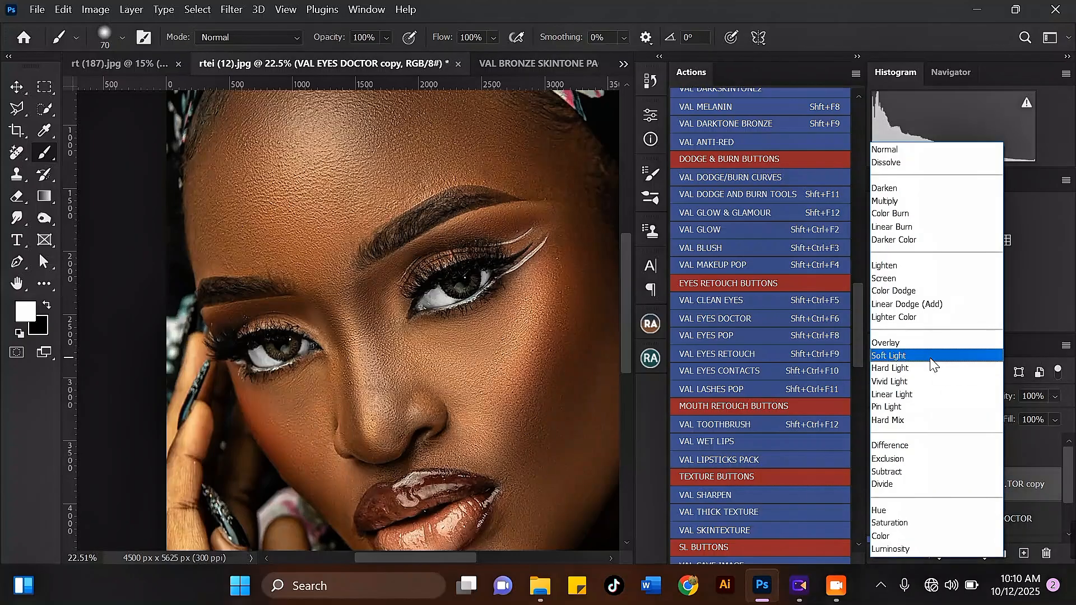
{"action": "left_click", "coordinate": [930, 359]}
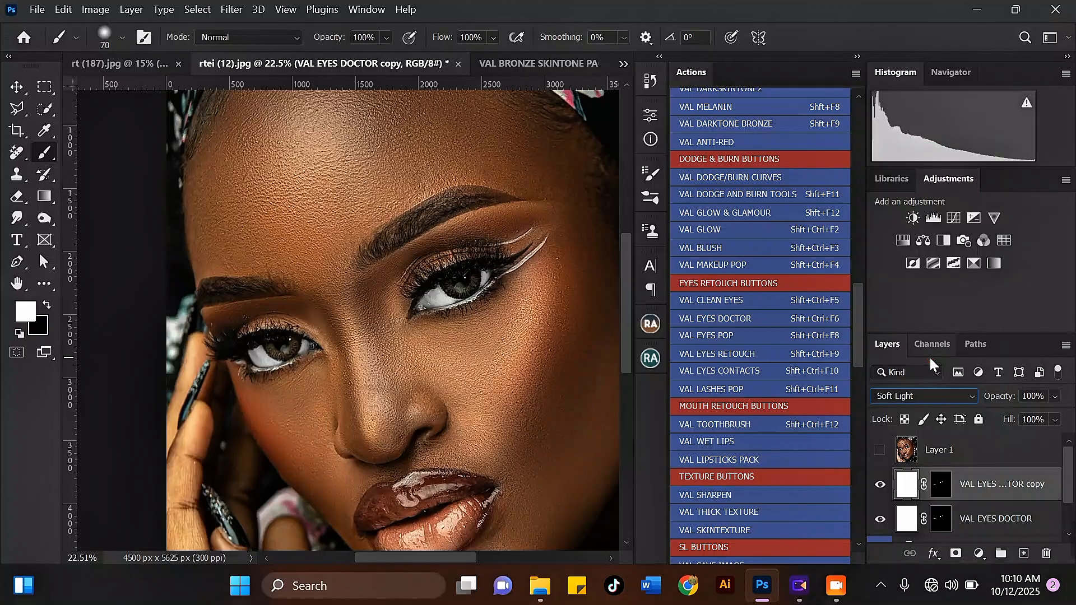
Lower the opacity of VAL EYES DOCTOR and its copy together to 45%
{"action": "left_click", "coordinate": [1013, 525], "text": "shift"}
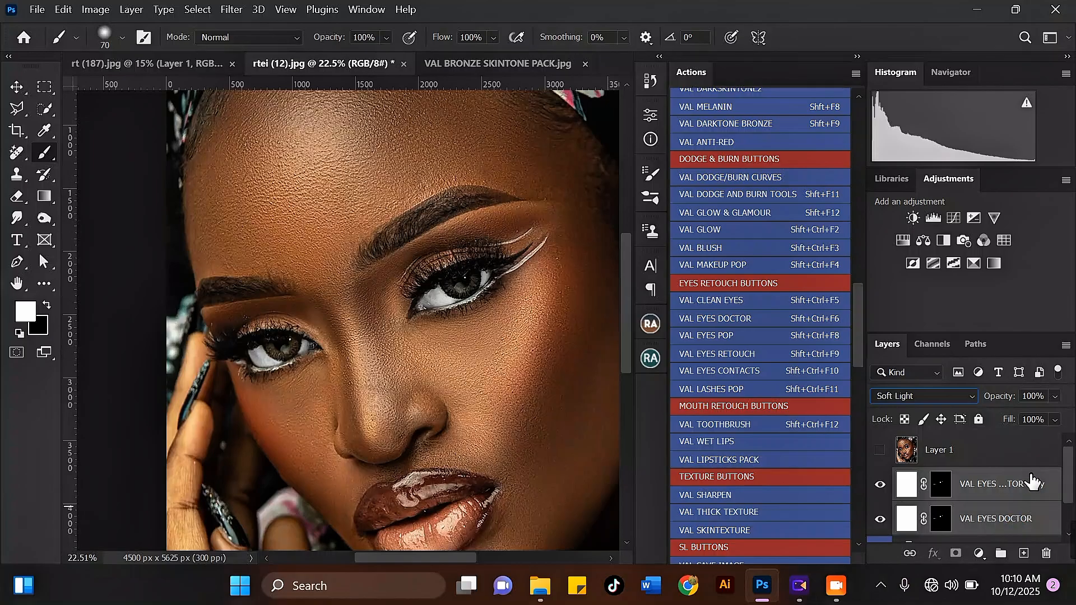
{"action": "left_click", "coordinate": [1054, 396]}
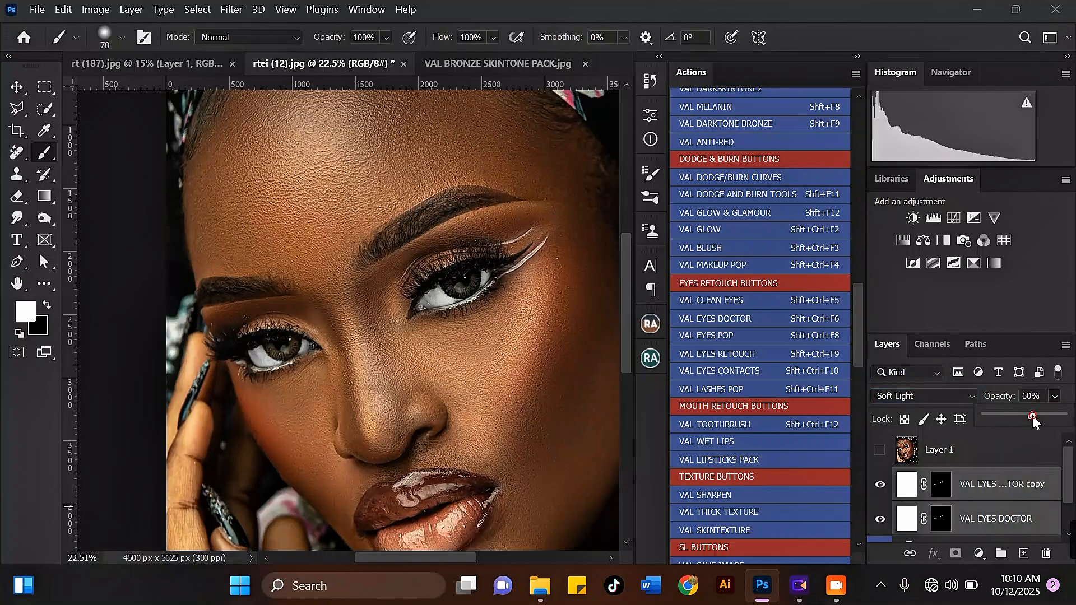
{"action": "left_click_drag", "start_coordinate": [1033, 417], "coordinate": [1030, 415]}
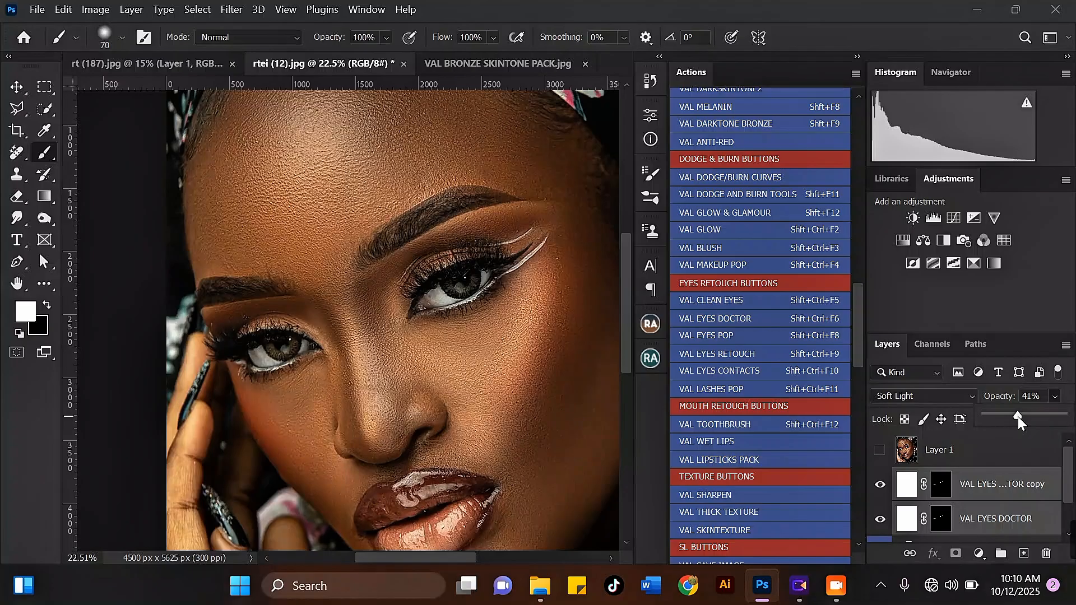
Run the VAL EYES RETOUCH action above the VAL EYES DOCTOR copy and continue past its message
{"action": "left_click", "coordinate": [1015, 483]}
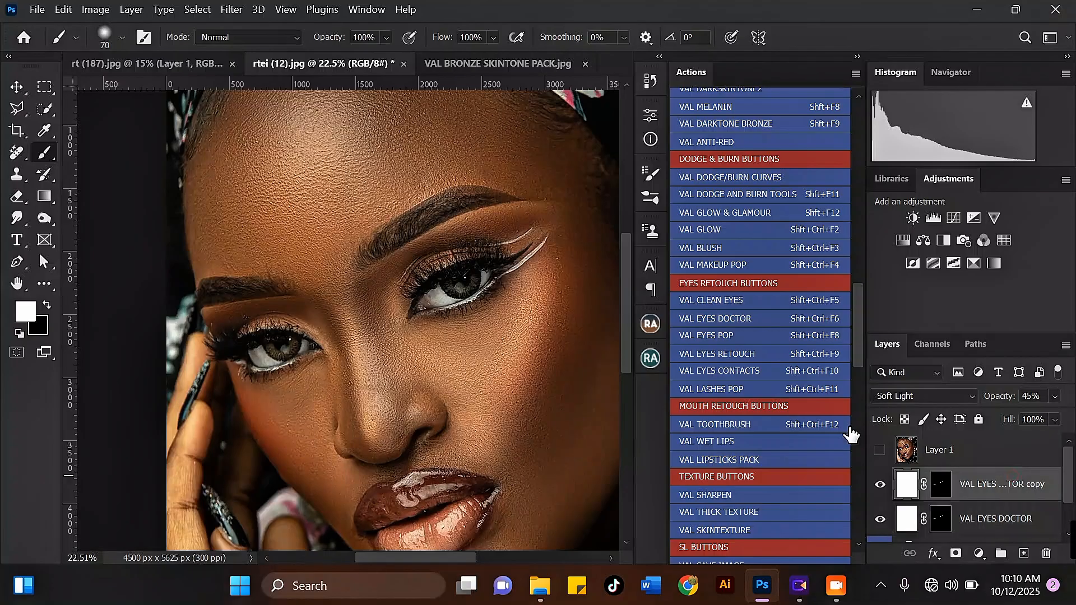
{"action": "left_click", "coordinate": [746, 353]}
{"action": "left_click", "coordinate": [511, 284]}
{"action": "left_click", "coordinate": [540, 289]}
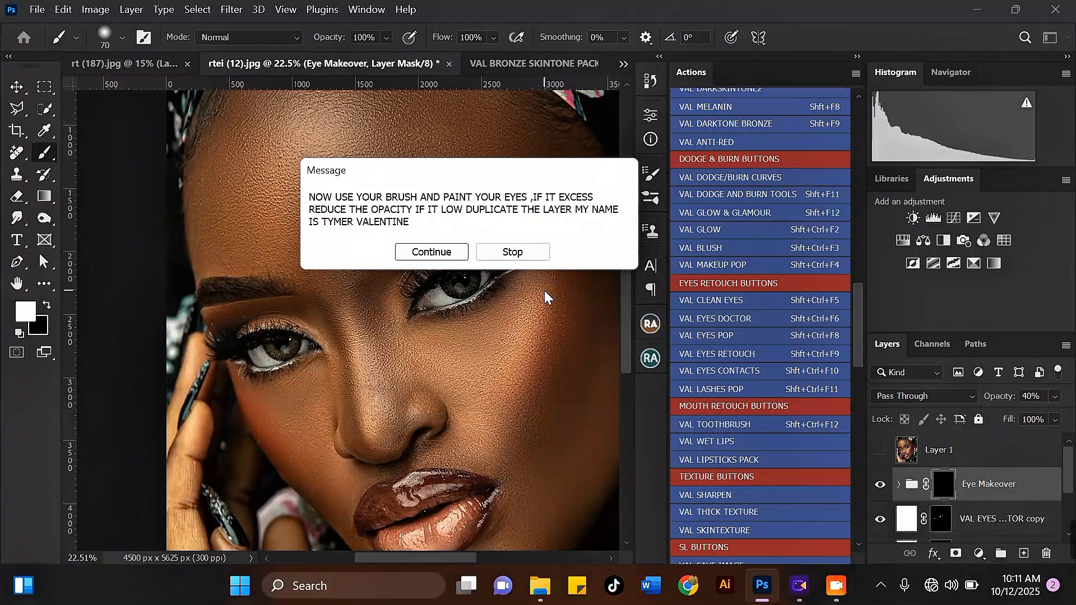
{"action": "key", "text": "Return"}
Paint the eye farther from the hand on the Eye Makeover mask with a white 150 px brush
{"action": "scroll", "coordinate": [442, 295], "scroll_direction": "up", "scroll_amount": 3}
{"action": "key", "text": "bracketright"}
{"action": "key", "text": "bracketright"}
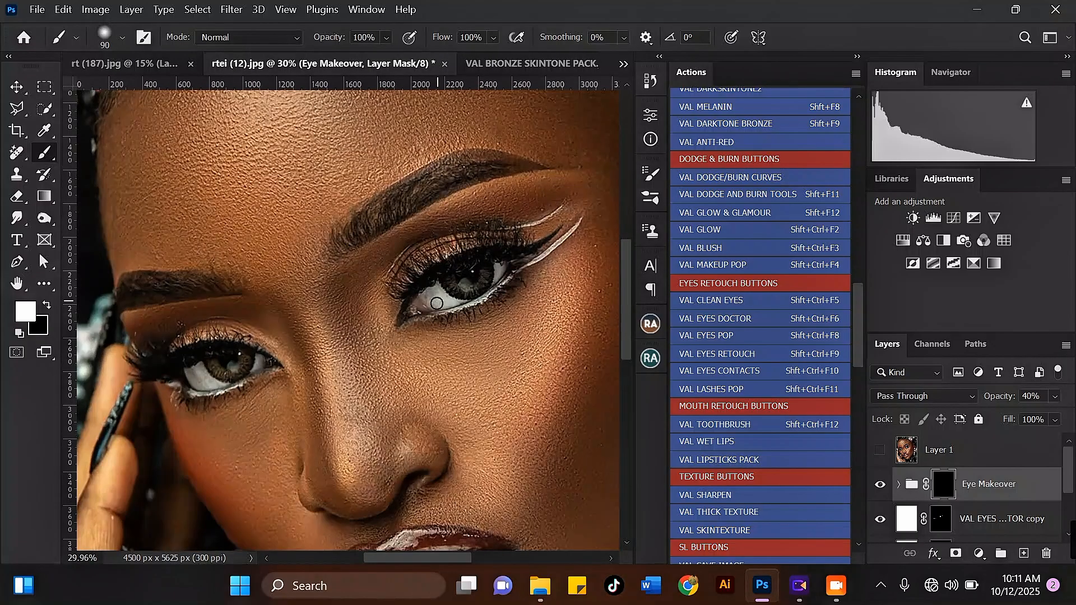
{"action": "scroll", "coordinate": [437, 304], "scroll_direction": "up", "scroll_amount": 2}
{"action": "key", "text": "bracketright"}
{"action": "key", "text": "bracketright"}
{"action": "key", "text": "bracketright"}
{"action": "mouse_move", "coordinate": [418, 298]}
{"action": "left_mouse_down"}
{"action": "mouse_move", "coordinate": [466, 262]}
{"action": "mouse_move", "coordinate": [507, 247]}
{"action": "mouse_move", "coordinate": [536, 252]}
{"action": "mouse_move", "coordinate": [484, 287]}
{"action": "mouse_move", "coordinate": [432, 298]}
{"action": "mouse_move", "coordinate": [543, 243]}
{"action": "mouse_move", "coordinate": [490, 260]}
{"action": "mouse_move", "coordinate": [411, 313]}
{"action": "mouse_move", "coordinate": [530, 251]}
{"action": "mouse_move", "coordinate": [450, 282]}
{"action": "mouse_move", "coordinate": [499, 267]}
{"action": "left_mouse_up"}
{"action": "scroll", "coordinate": [496, 265], "scroll_direction": "down", "scroll_amount": 3}
Paint the hand-side eye on the Eye Makeover mask at 150 px and check the whole portrait
{"action": "scroll", "coordinate": [309, 324], "scroll_direction": "up", "scroll_amount": 2}
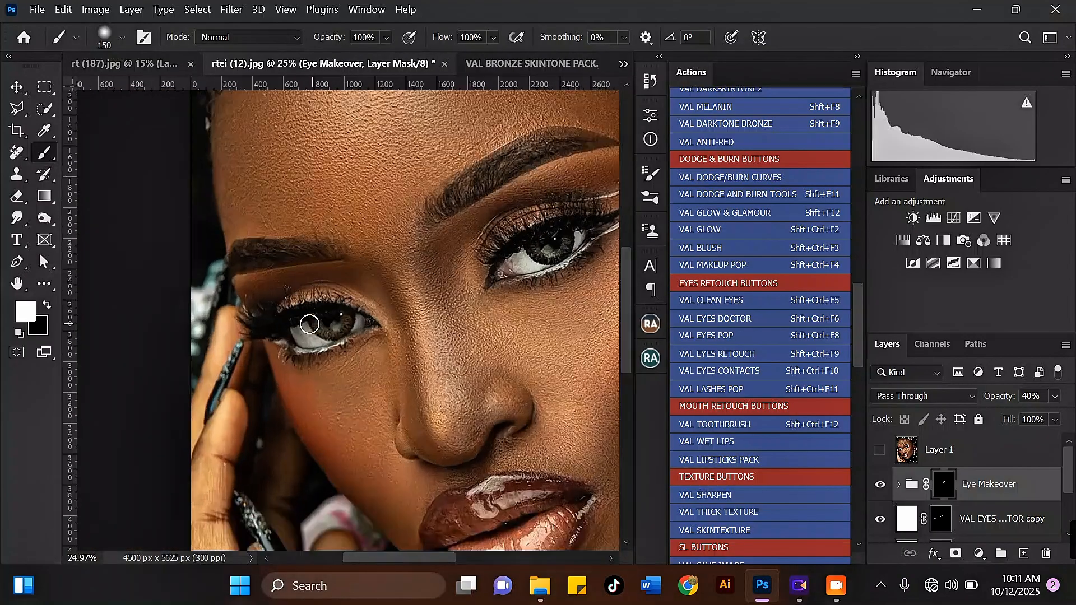
{"action": "scroll", "coordinate": [309, 324], "scroll_direction": "up", "scroll_amount": 3}
{"action": "mouse_move", "coordinate": [311, 327]}
{"action": "left_mouse_down"}
{"action": "mouse_move", "coordinate": [372, 305]}
{"action": "mouse_move", "coordinate": [357, 328]}
{"action": "mouse_move", "coordinate": [283, 345]}
{"action": "mouse_move", "coordinate": [403, 315]}
{"action": "mouse_move", "coordinate": [315, 348]}
{"action": "left_mouse_up"}
{"action": "scroll", "coordinate": [313, 336], "scroll_direction": "down", "scroll_amount": 3}
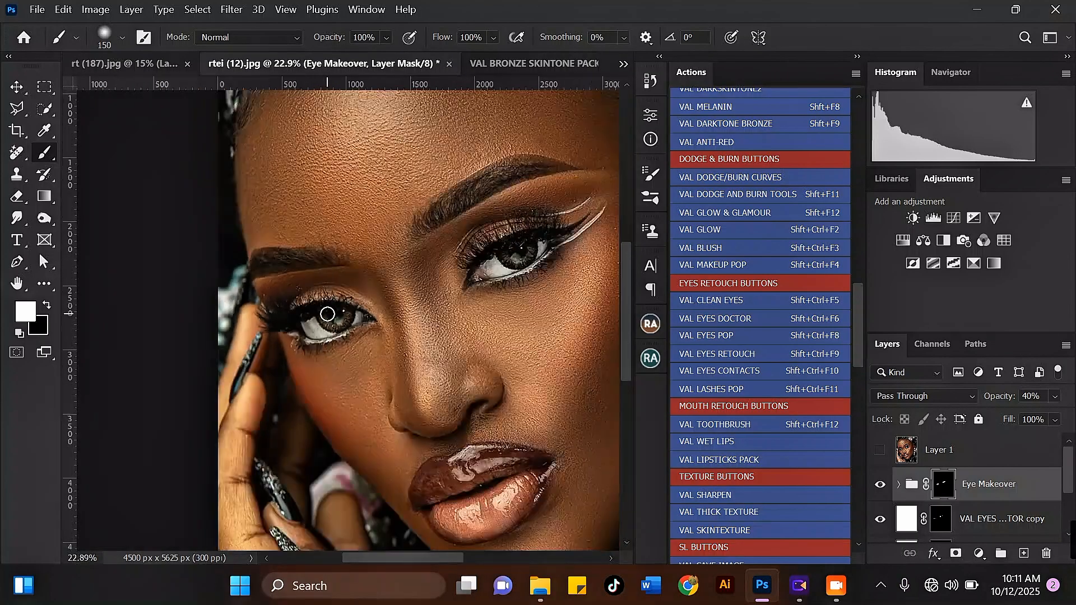
{"action": "scroll", "coordinate": [328, 314], "scroll_direction": "down", "scroll_amount": 2}
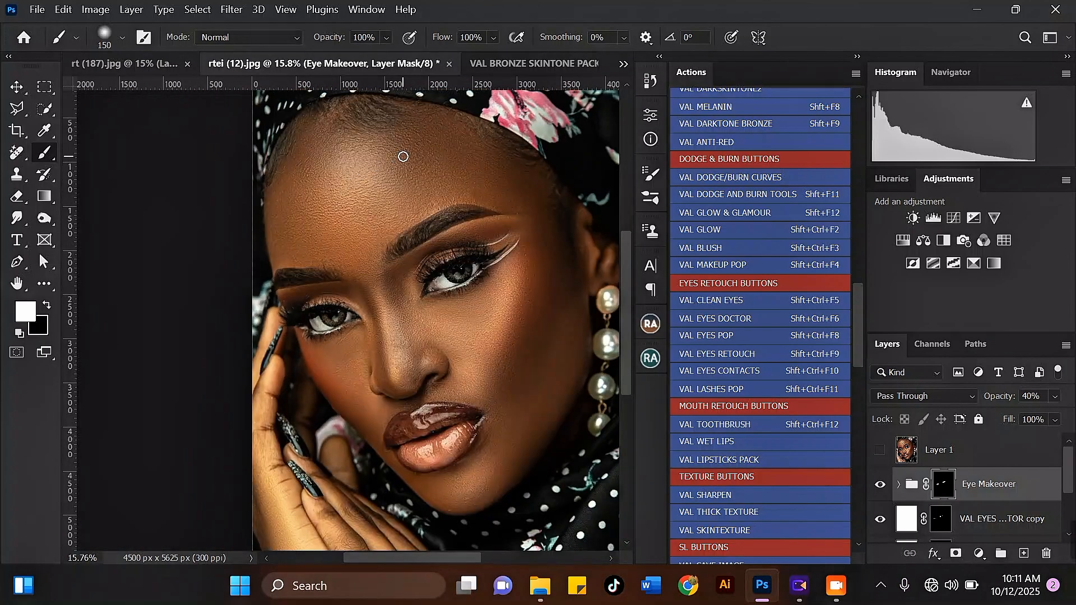
{"action": "scroll", "coordinate": [403, 156], "scroll_direction": "down", "scroll_amount": 1}
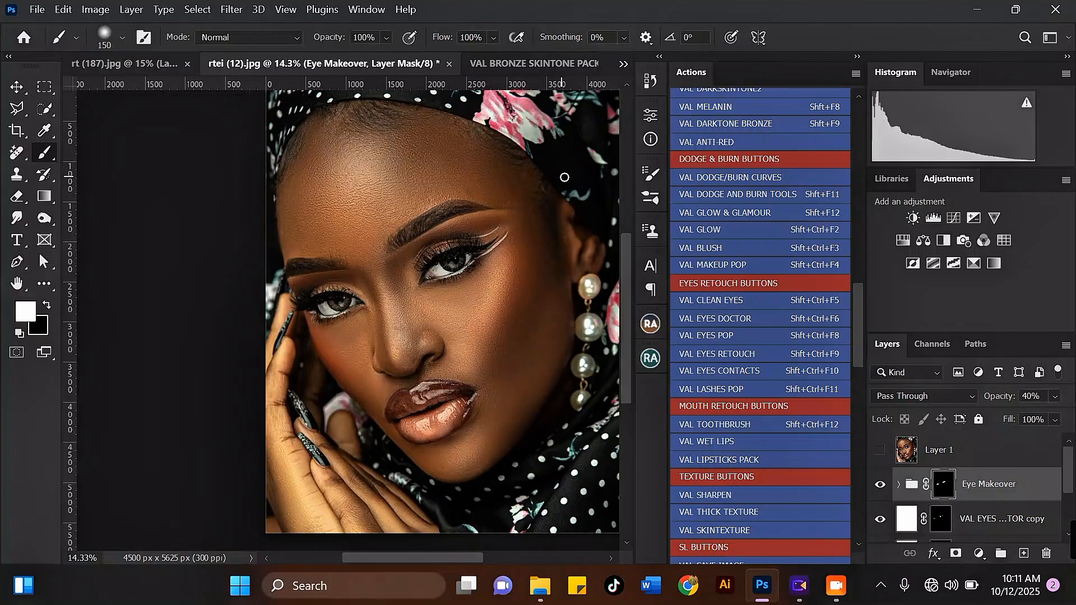
{"action": "scroll", "coordinate": [330, 331], "scroll_direction": "down", "scroll_amount": 2}
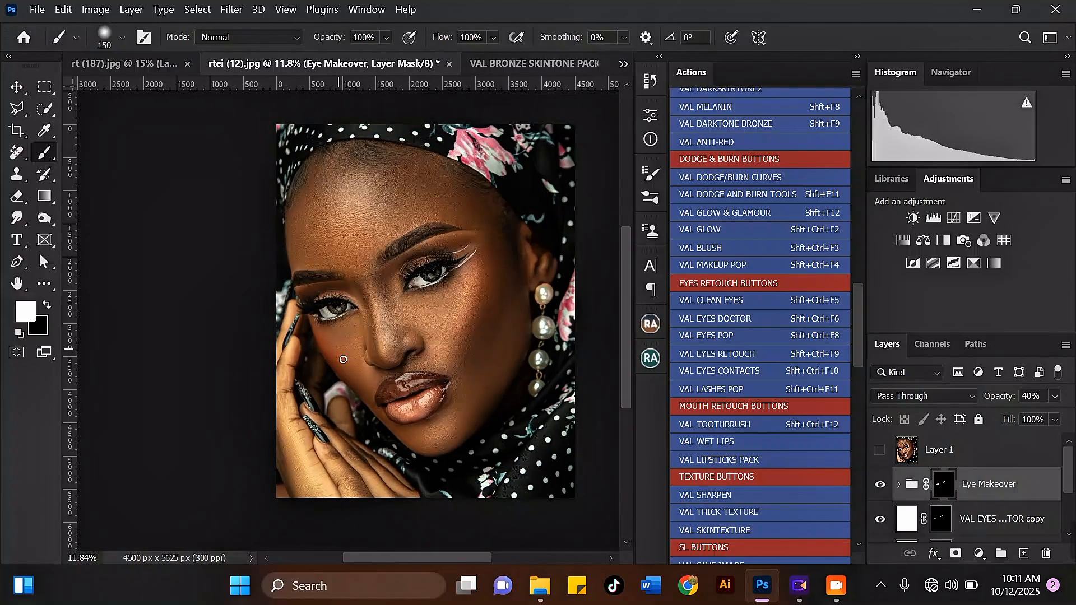
{"action": "scroll", "coordinate": [397, 218], "scroll_direction": "down", "scroll_amount": 1}
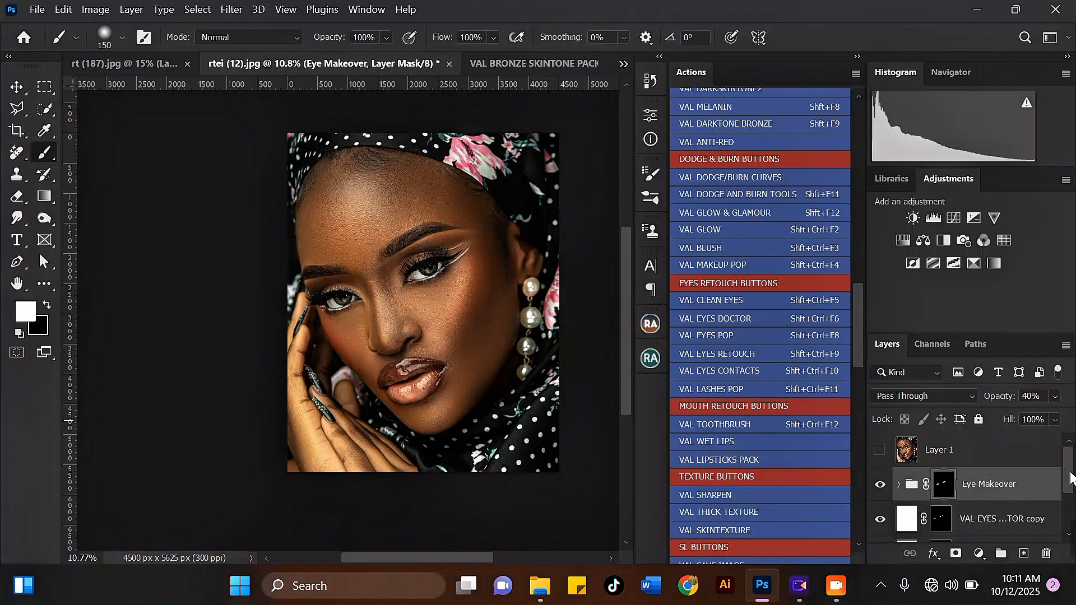
Add a Selective Color adjustment above Eye Makeover and set Cyan to -17% for the Yellows
{"action": "left_click_drag", "start_coordinate": [1070, 476], "coordinate": [1071, 481]}
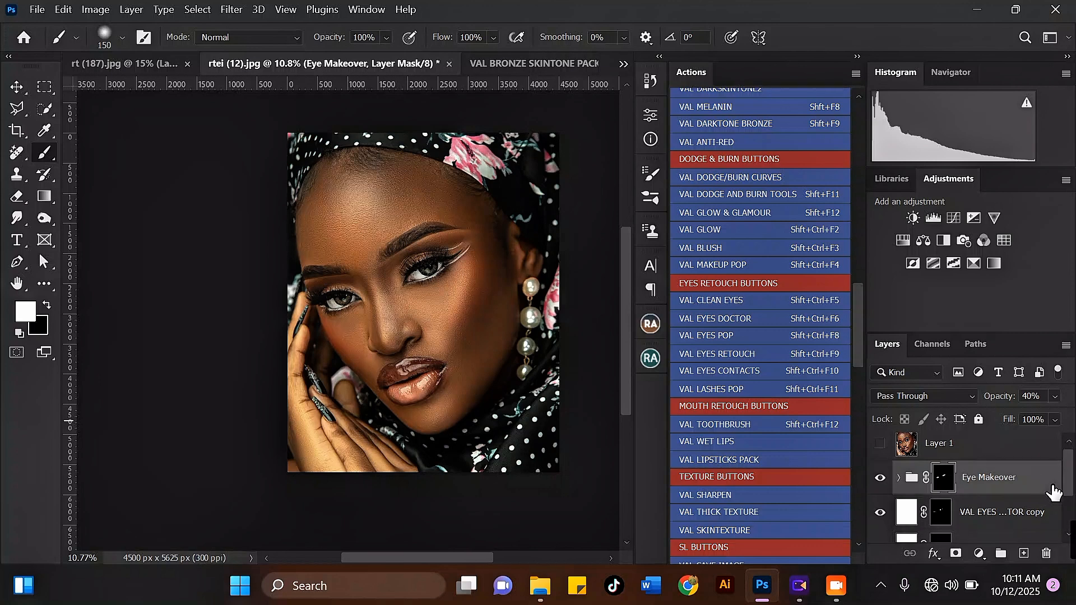
{"action": "left_click", "coordinate": [981, 553]}
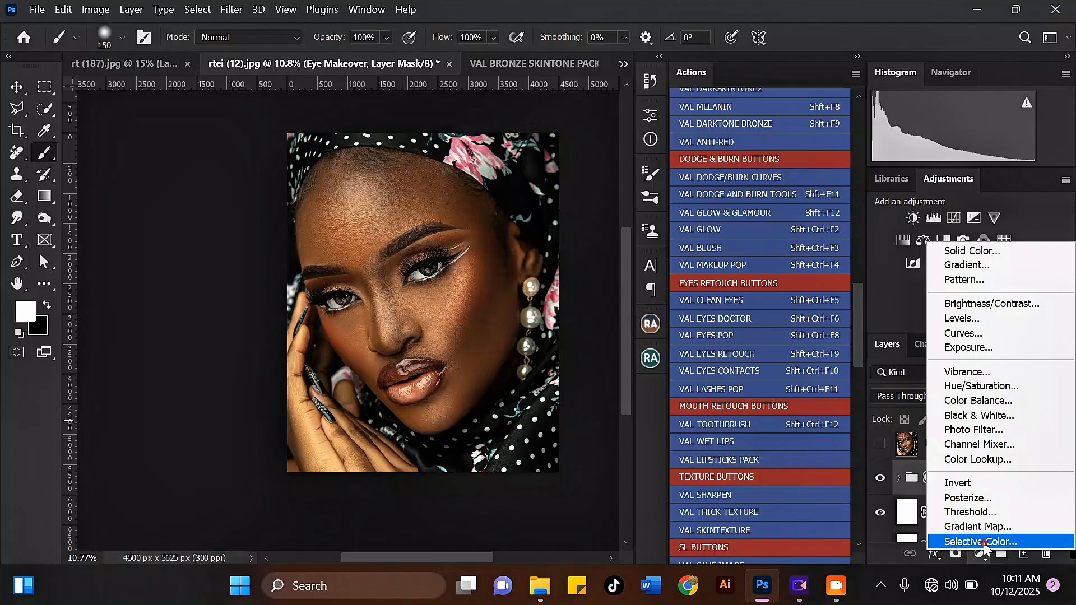
{"action": "left_click", "coordinate": [985, 543]}
{"action": "left_click", "coordinate": [538, 182]}
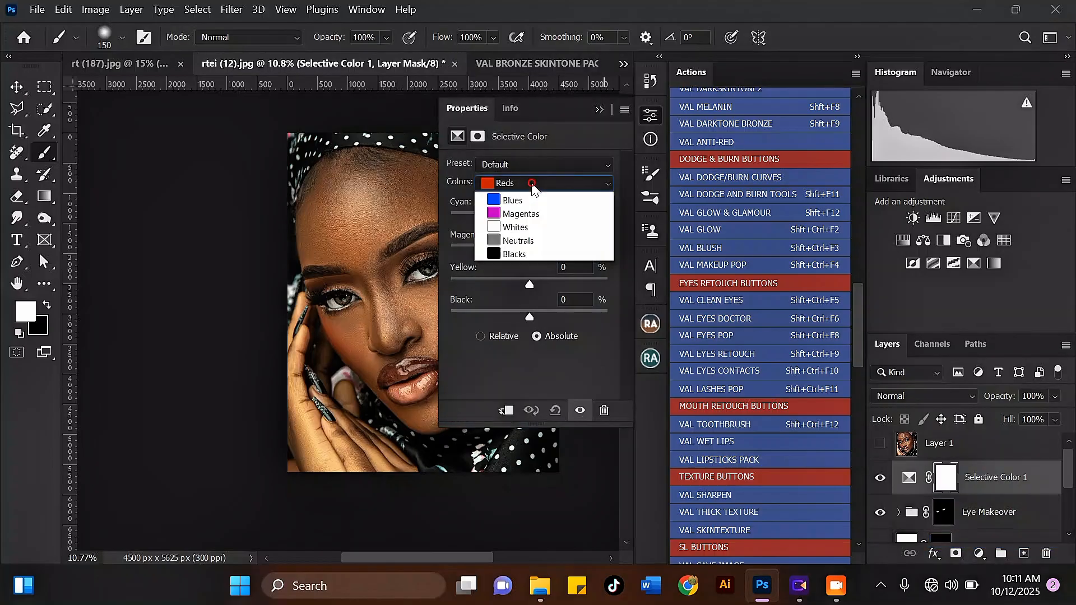
{"action": "left_click", "coordinate": [520, 212]}
{"action": "left_click_drag", "start_coordinate": [529, 221], "coordinate": [516, 218]}
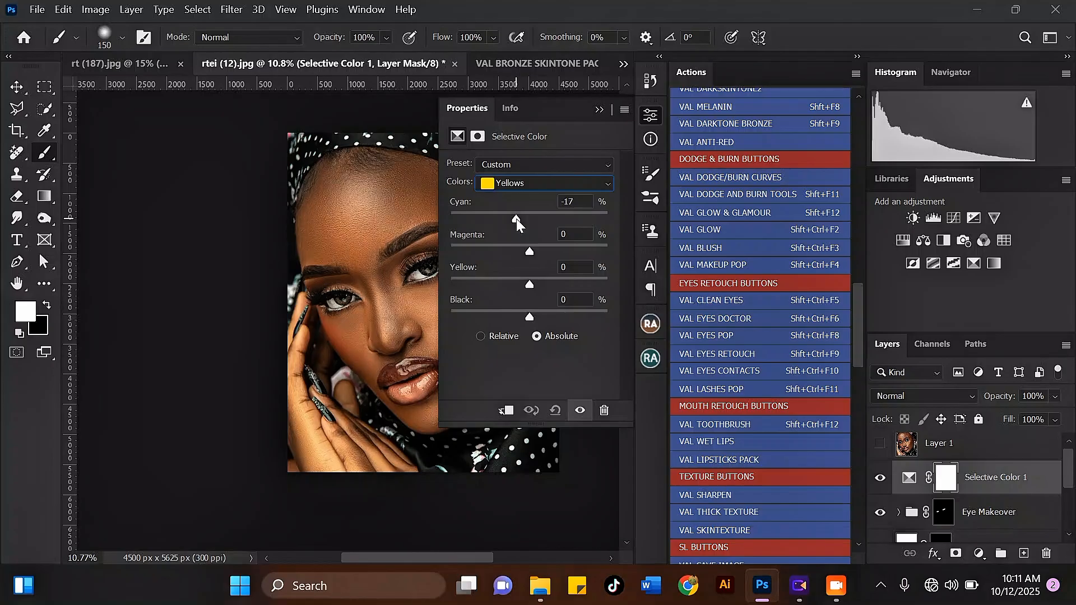
{"action": "left_click", "coordinate": [598, 109]}
Compare the portrait's skin tone with and without the Selective Color 1 adjustment
{"action": "left_click", "coordinate": [881, 481]}
{"action": "left_click", "coordinate": [881, 481]}
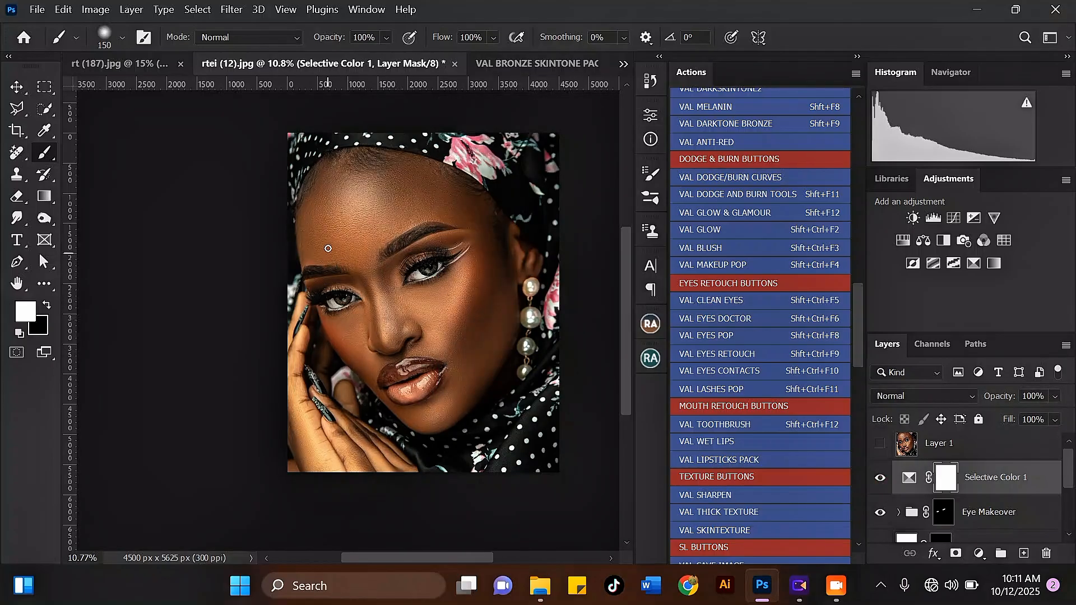
{"action": "scroll", "coordinate": [432, 230], "scroll_direction": "up", "scroll_amount": 2}
{"action": "left_click", "coordinate": [881, 478]}
{"action": "left_click", "coordinate": [881, 477]}
{"action": "scroll", "coordinate": [353, 241], "scroll_direction": "down", "scroll_amount": 2}
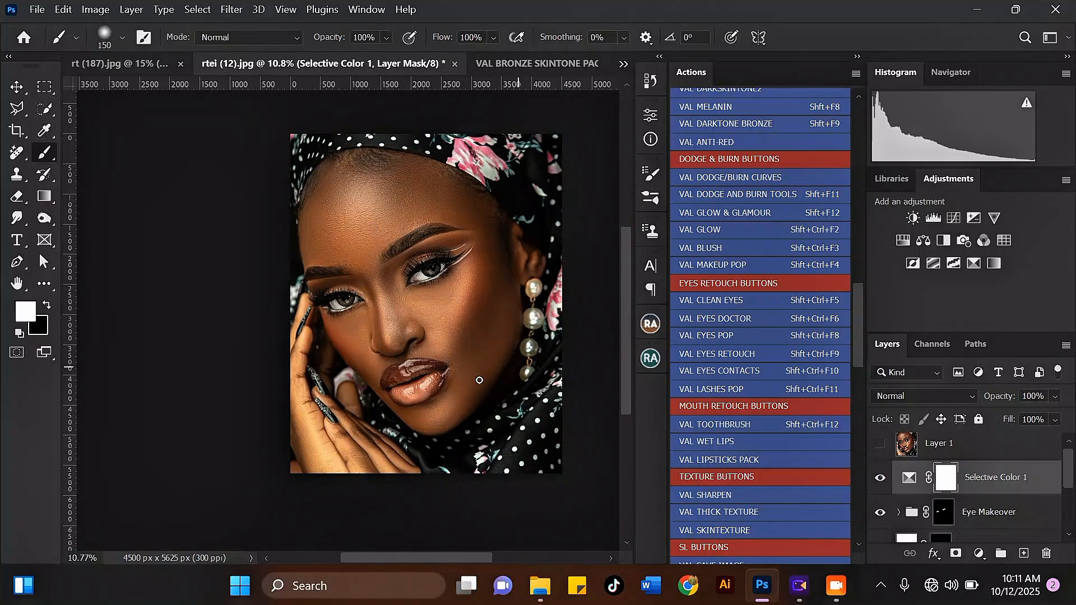
{"action": "scroll", "coordinate": [351, 204], "scroll_direction": "up", "scroll_amount": 2}
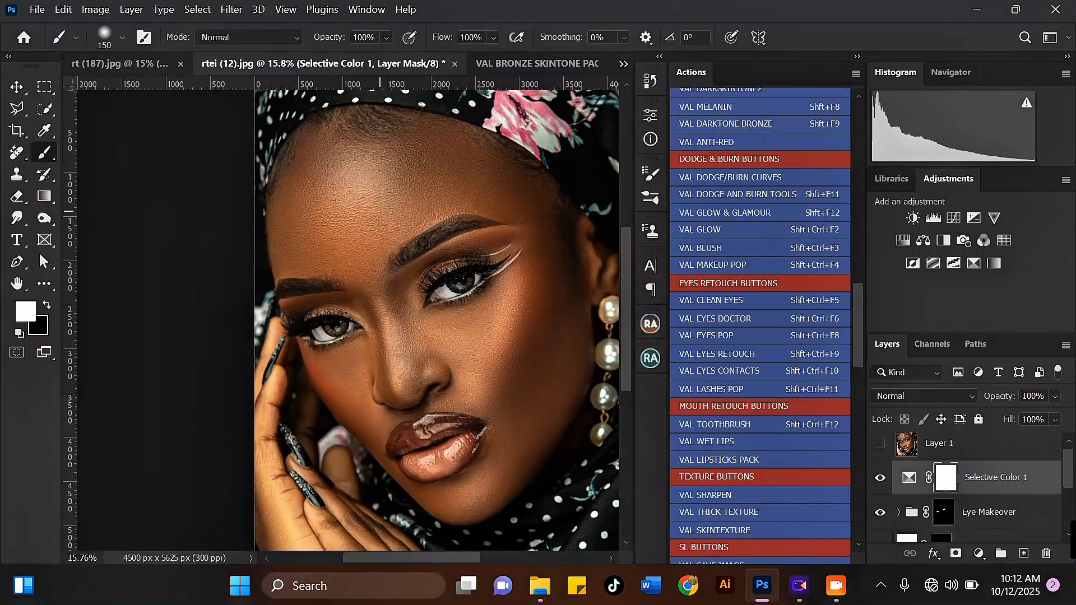
Hide the Selective Color 1 layer and compare the portrait's tone with the cover in VAL BRONZE SKINTONE PACK.jpg
{"action": "left_click", "coordinate": [879, 478]}
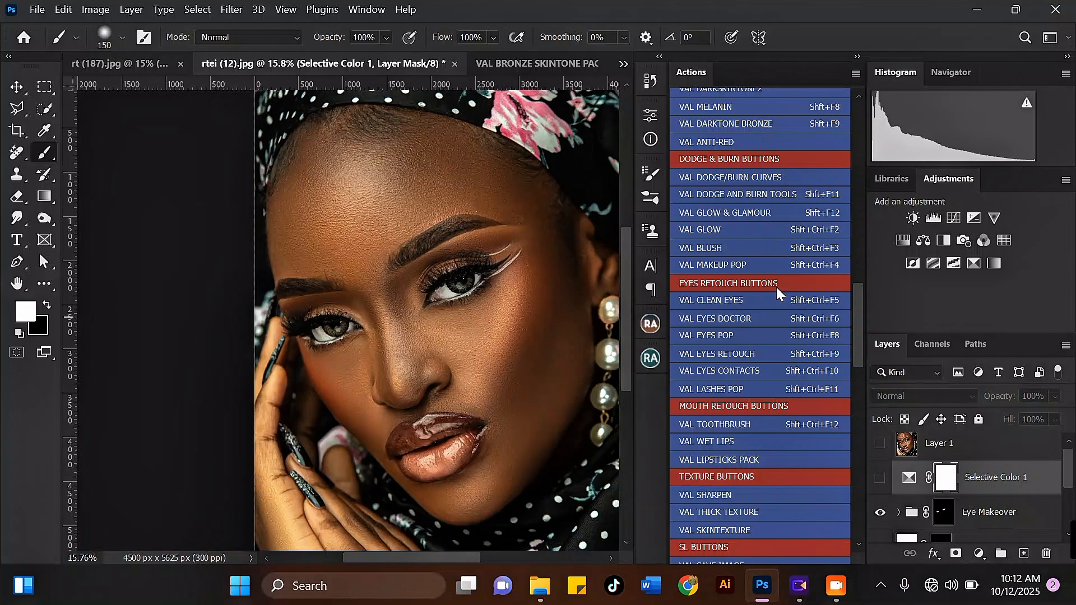
{"action": "left_click", "coordinate": [547, 65]}
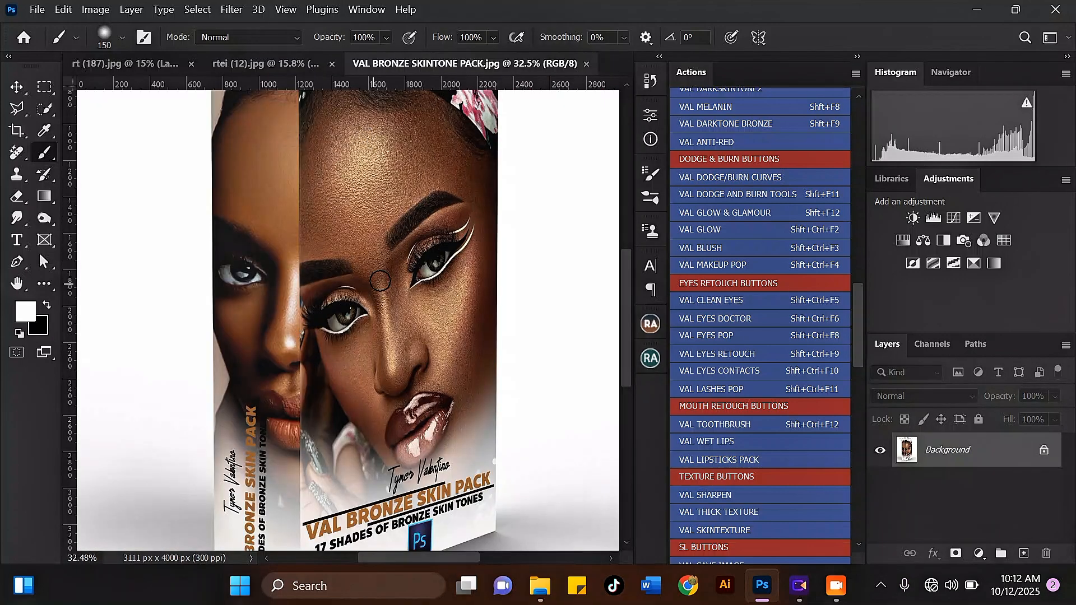
{"action": "left_click", "coordinate": [252, 64]}
{"action": "scroll", "coordinate": [491, 260], "scroll_direction": "down", "scroll_amount": 1}
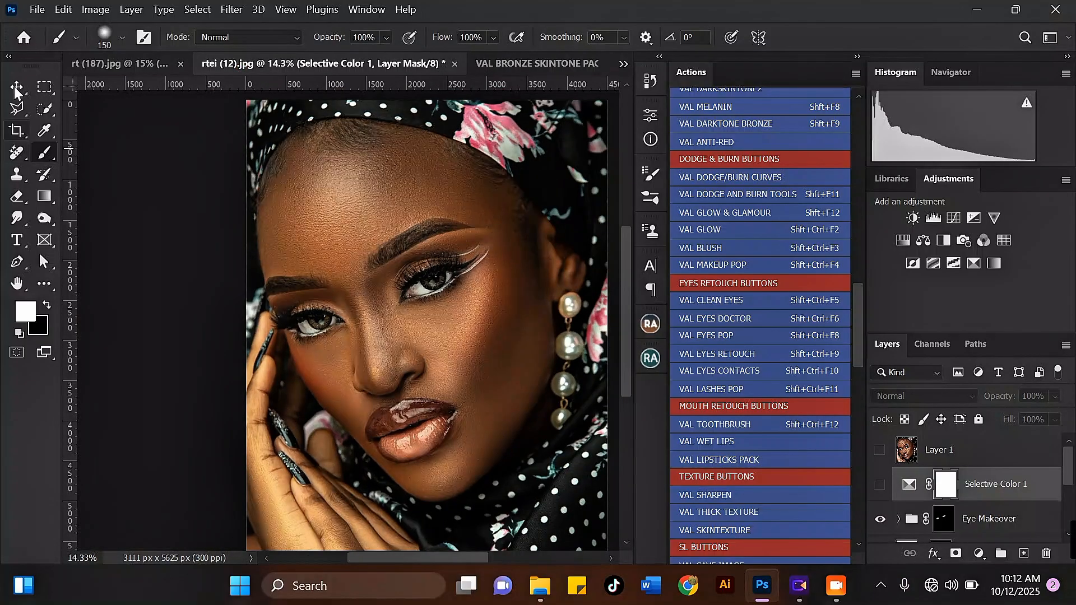
Add a Color Lookup adjustment above Selective Color 1 and browse the VAL BRONZE PACK folder for a 3D LUT file without loading one
{"action": "left_click", "coordinate": [16, 86]}
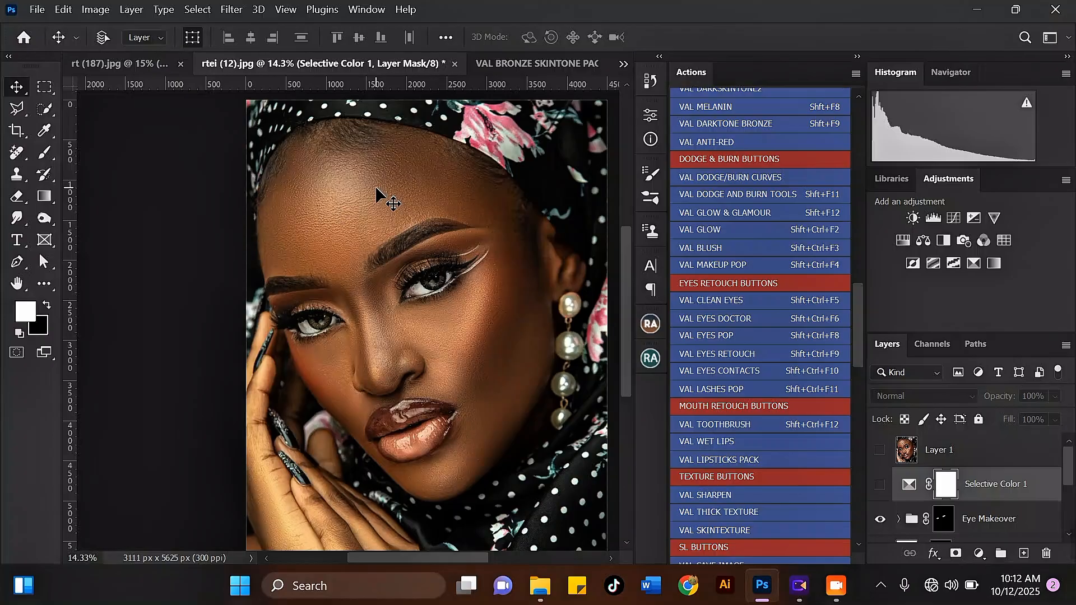
{"action": "left_click", "coordinate": [650, 115]}
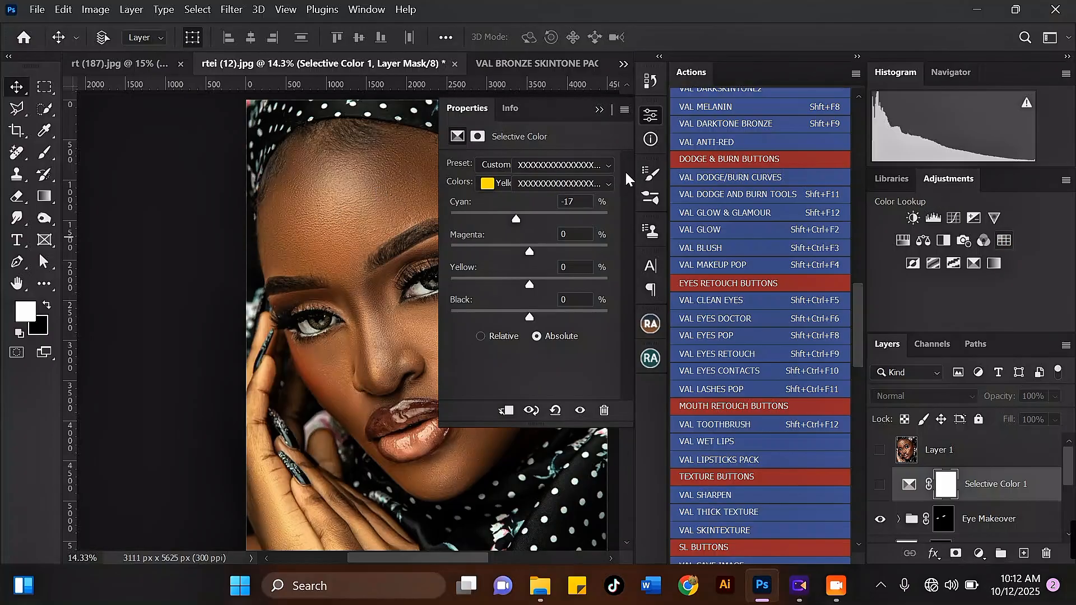
{"action": "left_click", "coordinate": [560, 164]}
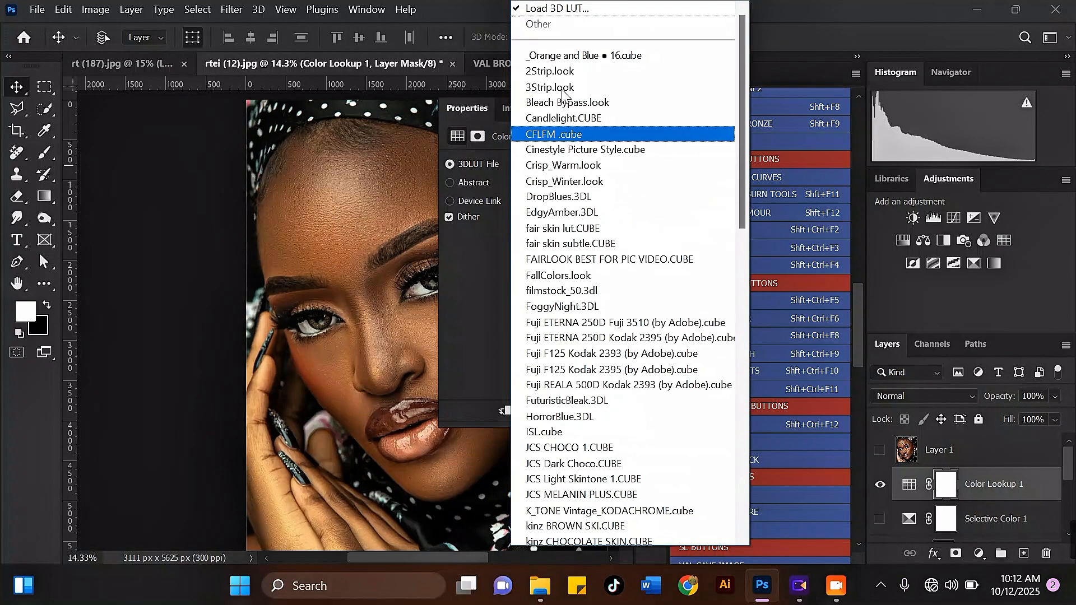
{"action": "left_click", "coordinate": [582, 9]}
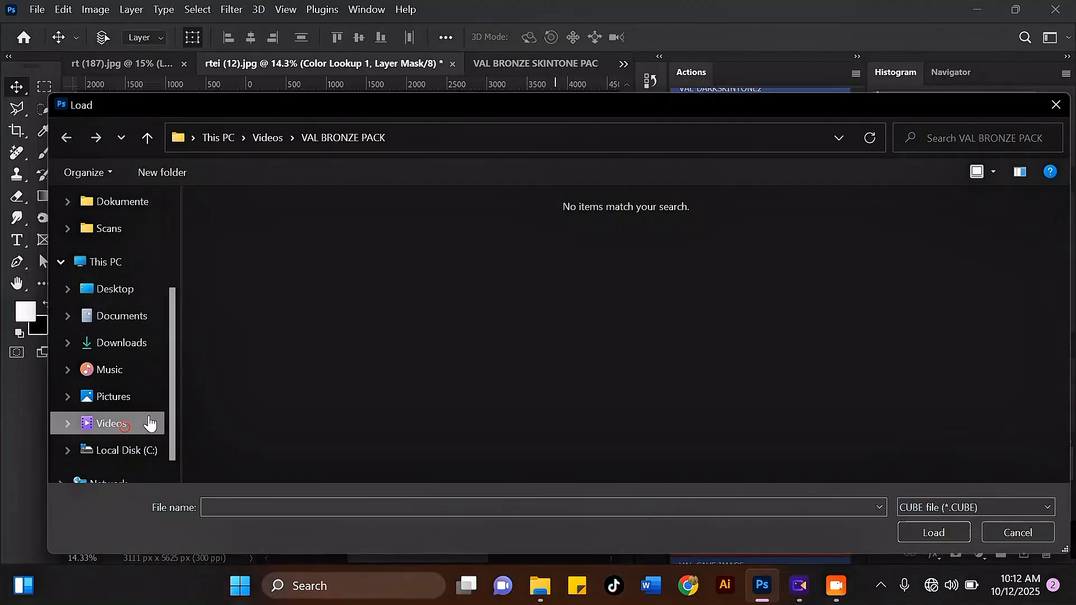
{"action": "left_click", "coordinate": [149, 424]}
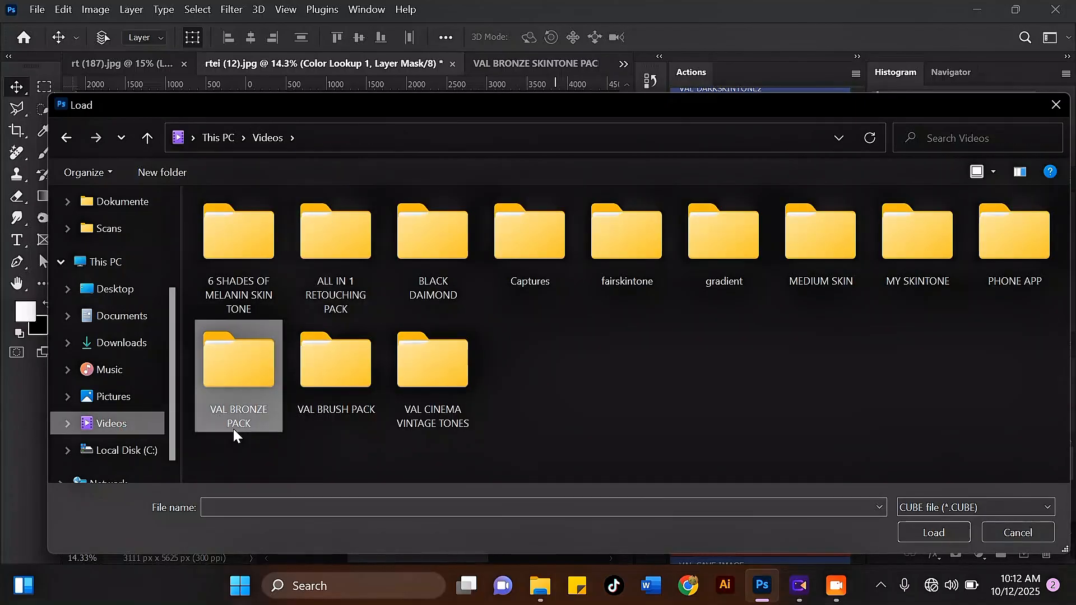
{"action": "double_click", "coordinate": [253, 372]}
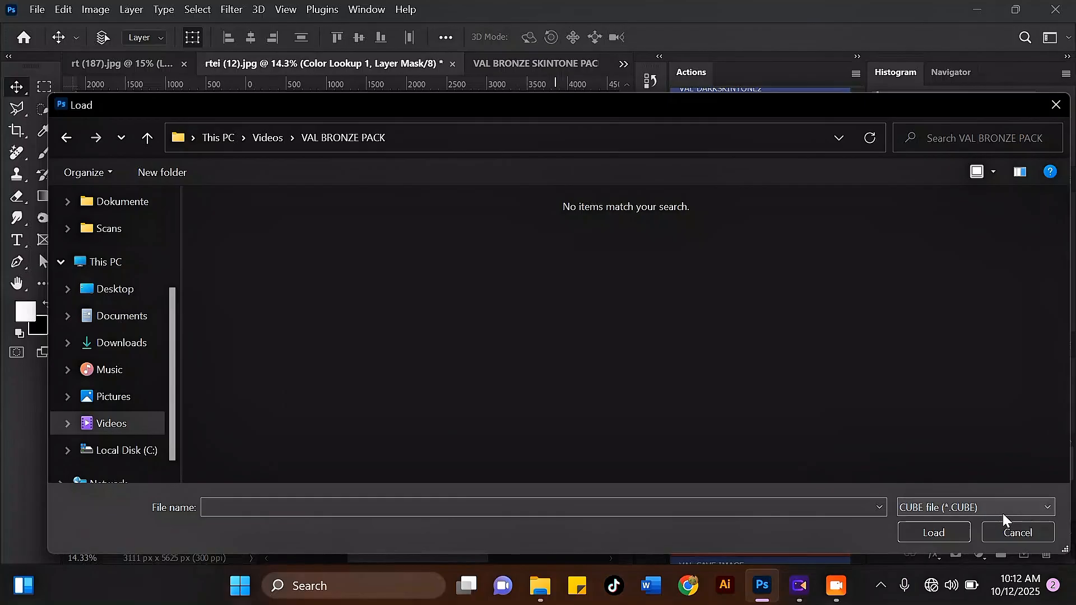
{"action": "left_click", "coordinate": [145, 139]}
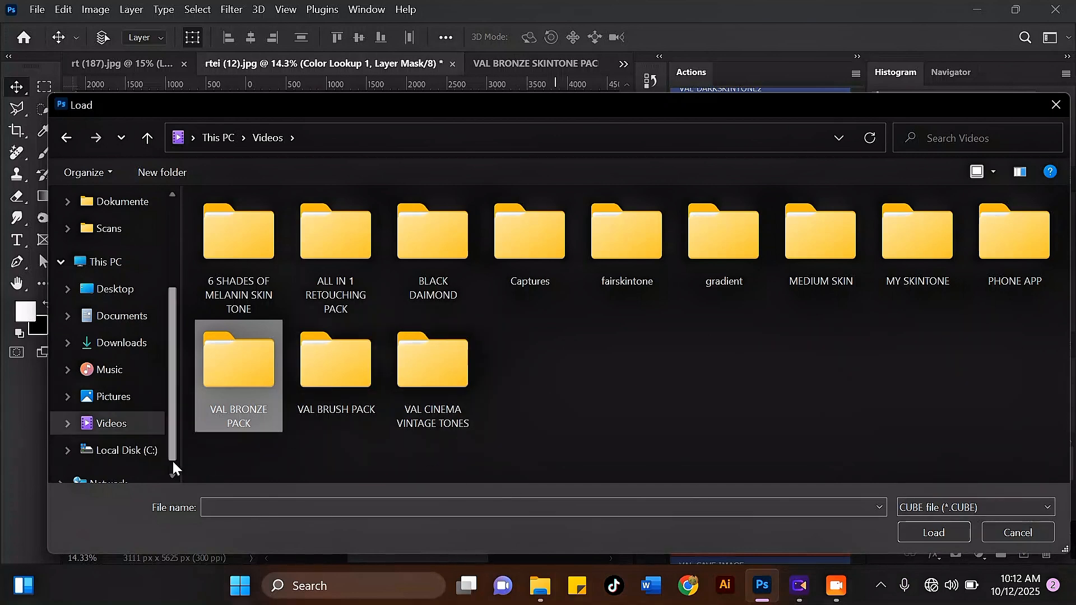
{"action": "left_click", "coordinate": [1041, 536]}
Switch to File Explorer and examine the VAL BRONZE PACK folder in Videos and the contents of its zip archive
{"action": "mouse_move", "coordinate": [539, 585]}
{"action": "left_click", "coordinate": [519, 535]}
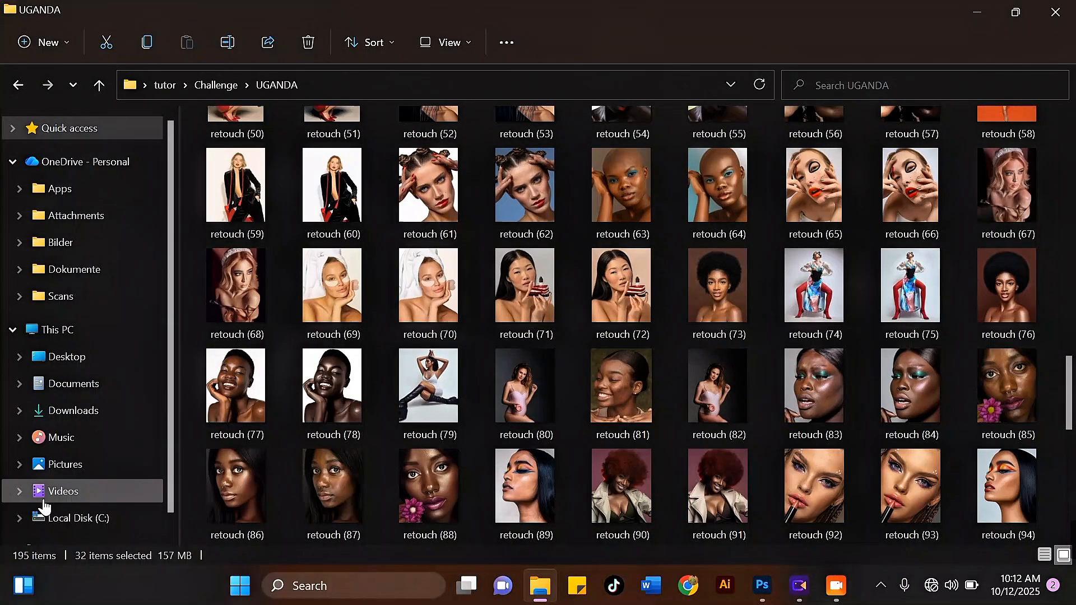
{"action": "left_click", "coordinate": [42, 496]}
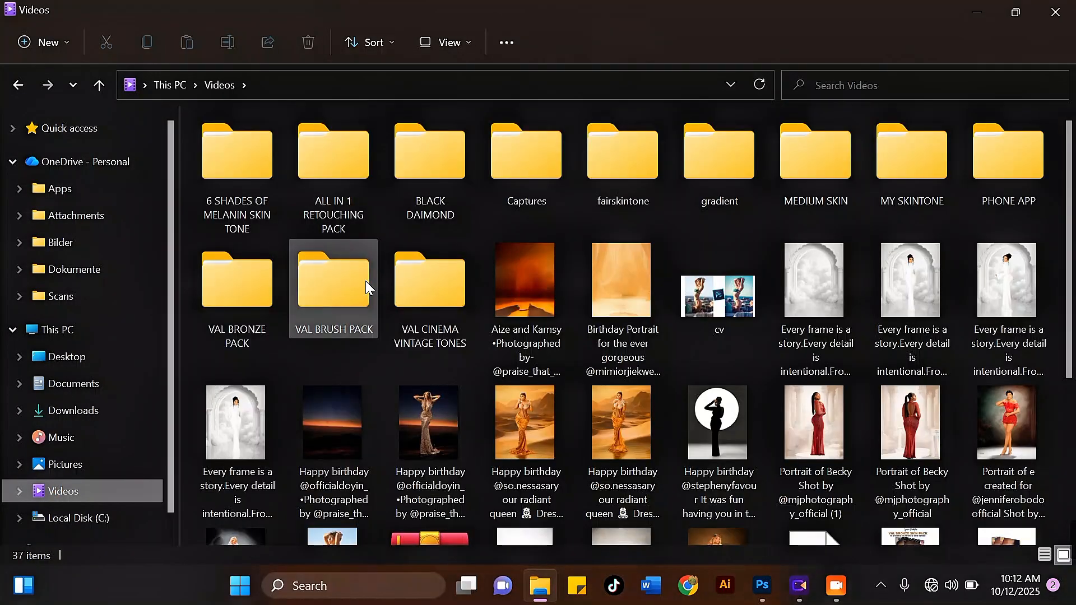
{"action": "left_click", "coordinate": [239, 298]}
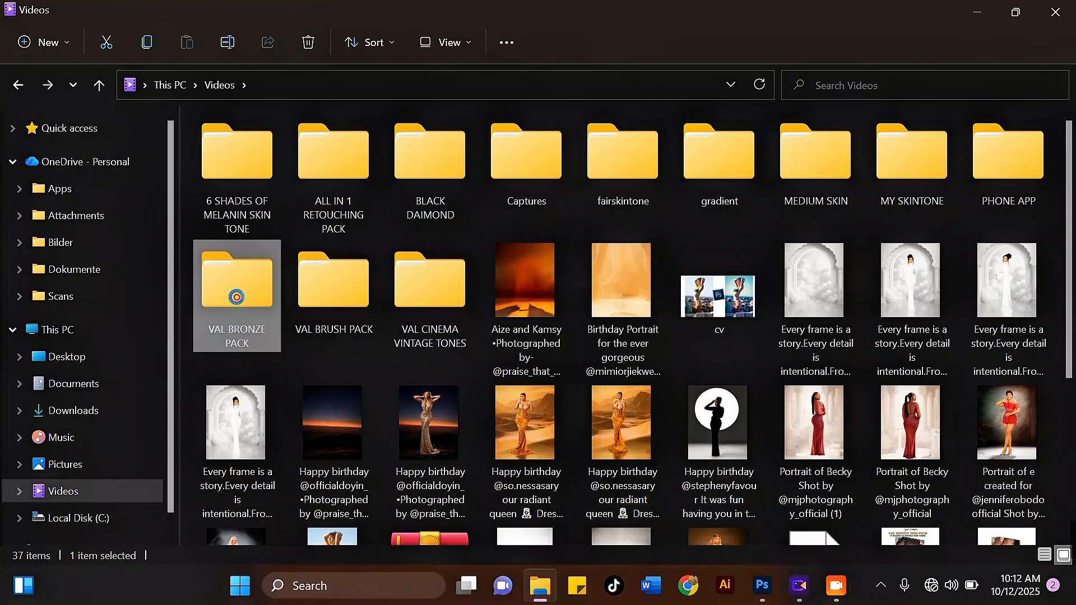
{"action": "double_click", "coordinate": [236, 297]}
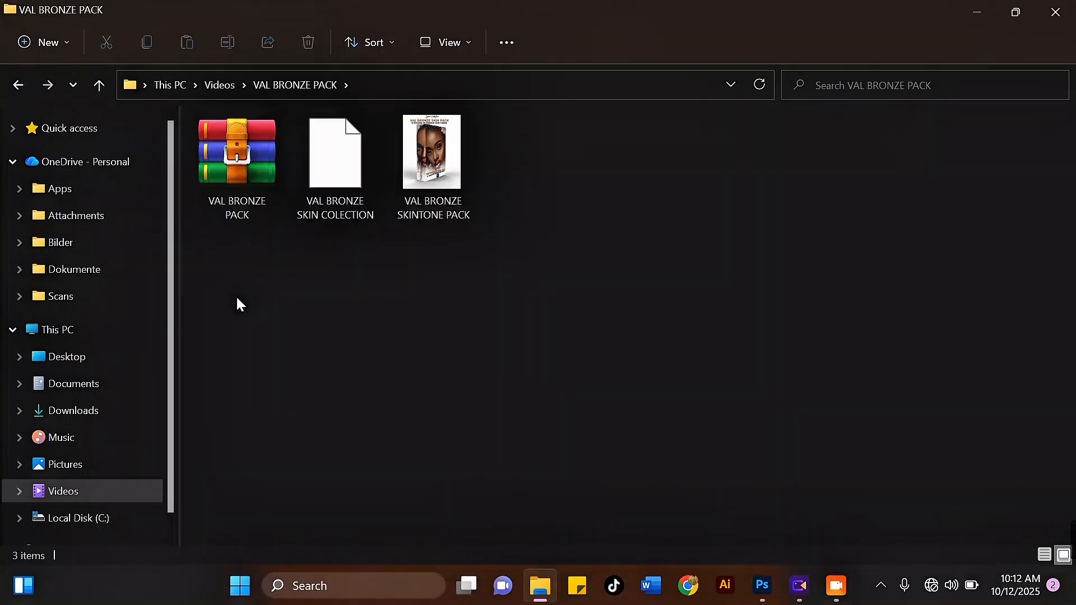
{"action": "left_click", "coordinate": [258, 158]}
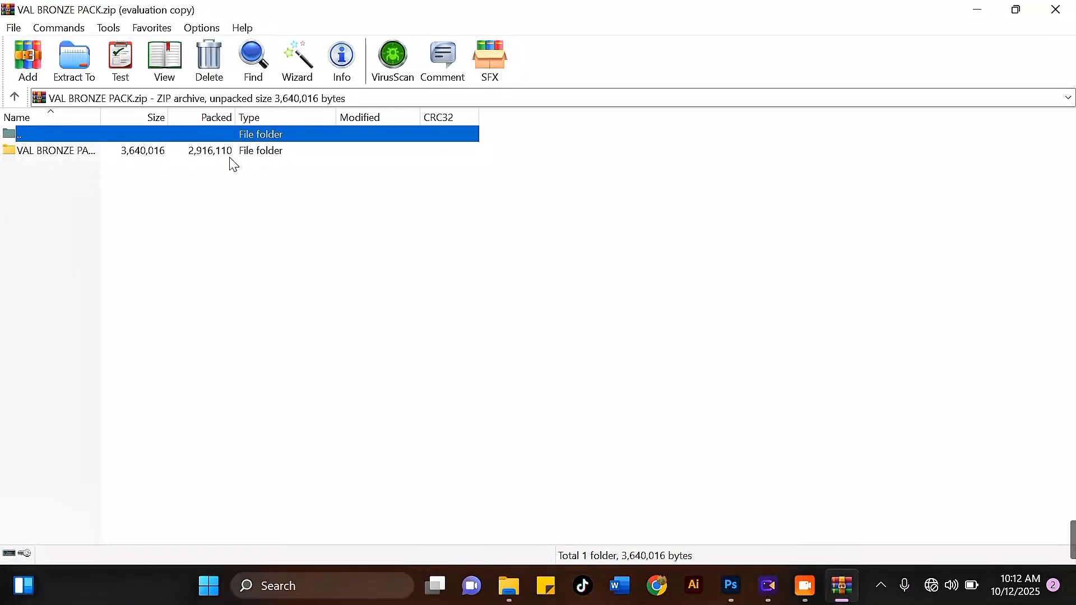
{"action": "left_click", "coordinate": [656, 294]}
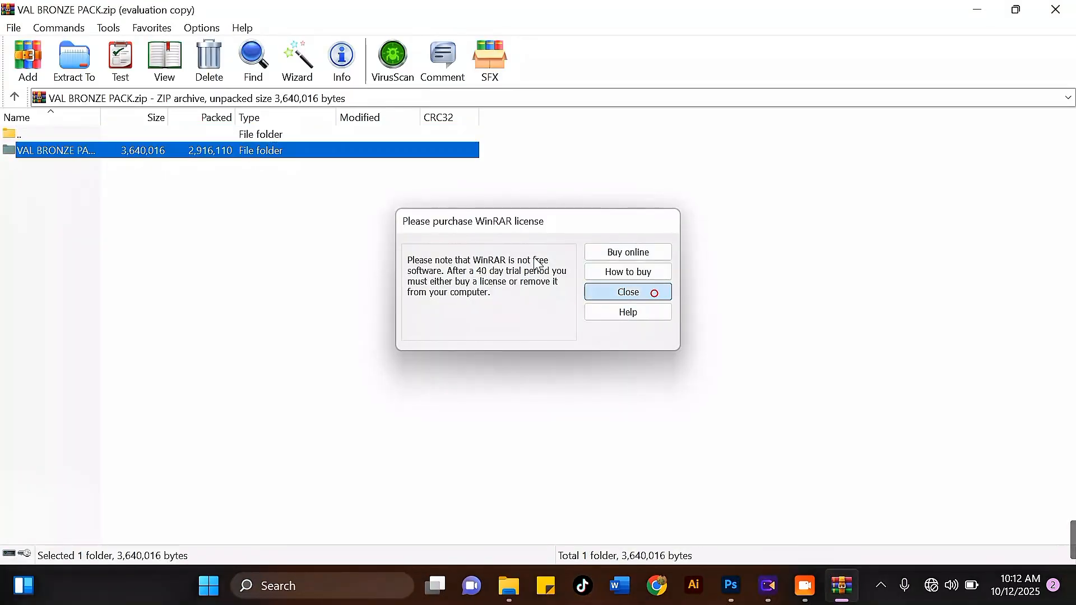
{"action": "double_click", "coordinate": [47, 149]}
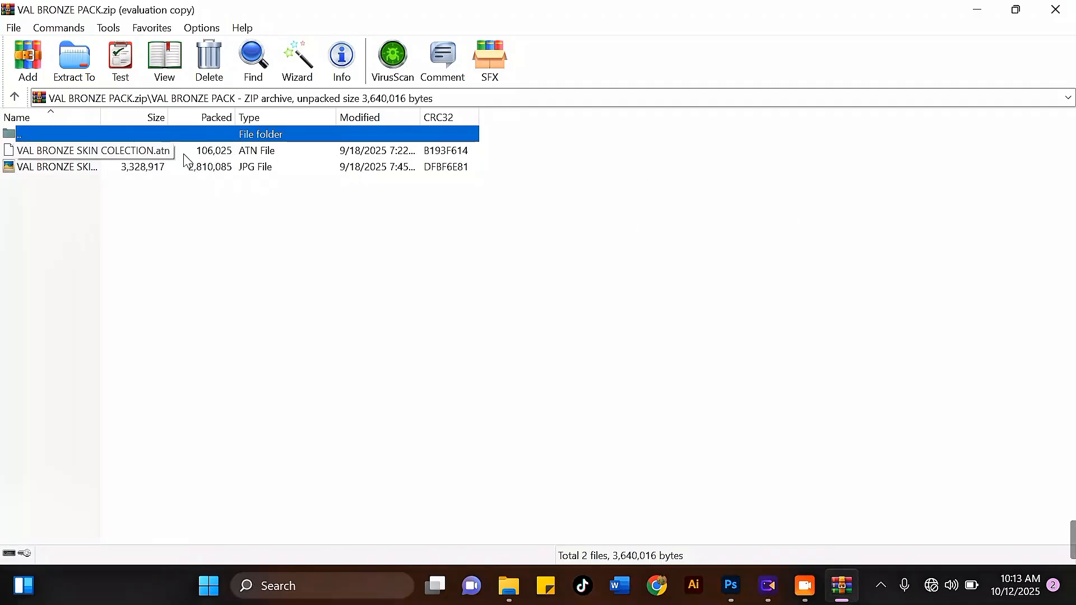
{"action": "left_click", "coordinate": [1056, 9]}
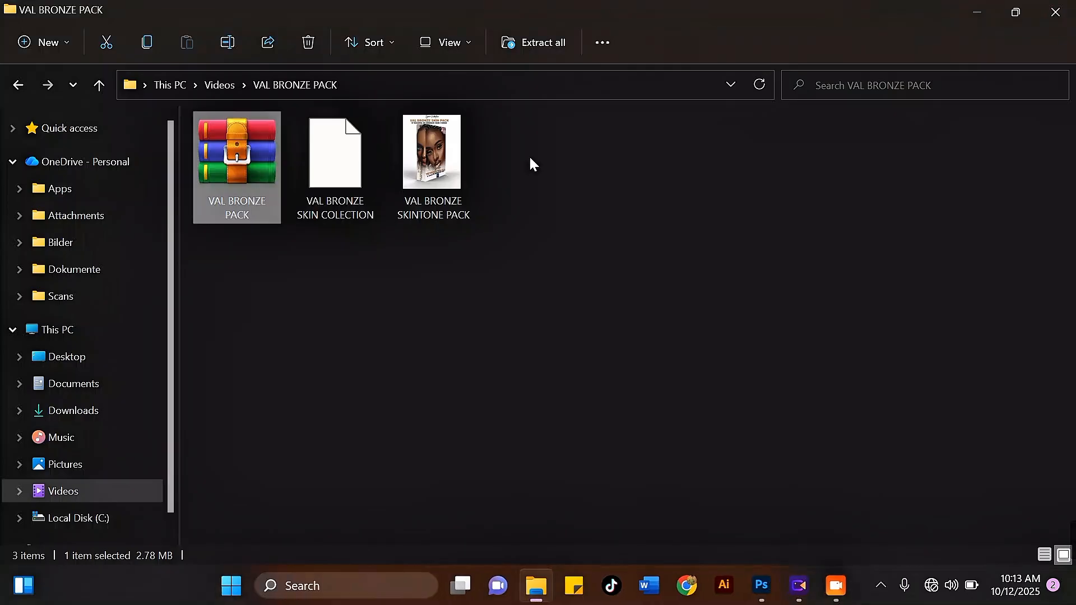
Return to Photoshop, stamp the visible layers into a new layer and run the Val Bronze tone action on it
{"action": "left_click", "coordinate": [763, 588]}
{"action": "left_click", "coordinate": [612, 104]}
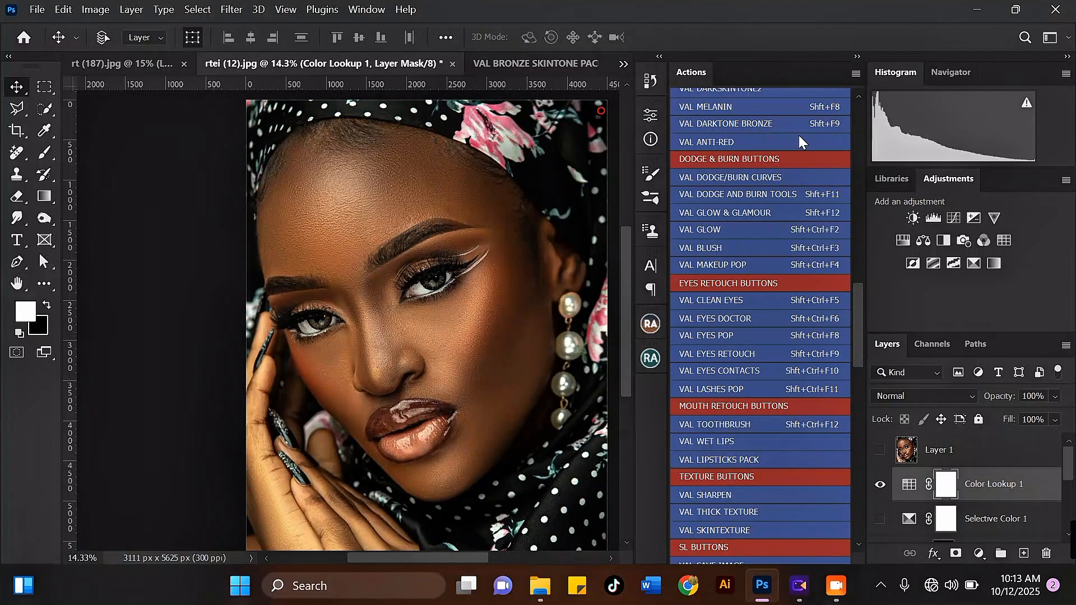
{"action": "left_click_drag", "start_coordinate": [857, 337], "coordinate": [877, 147]}
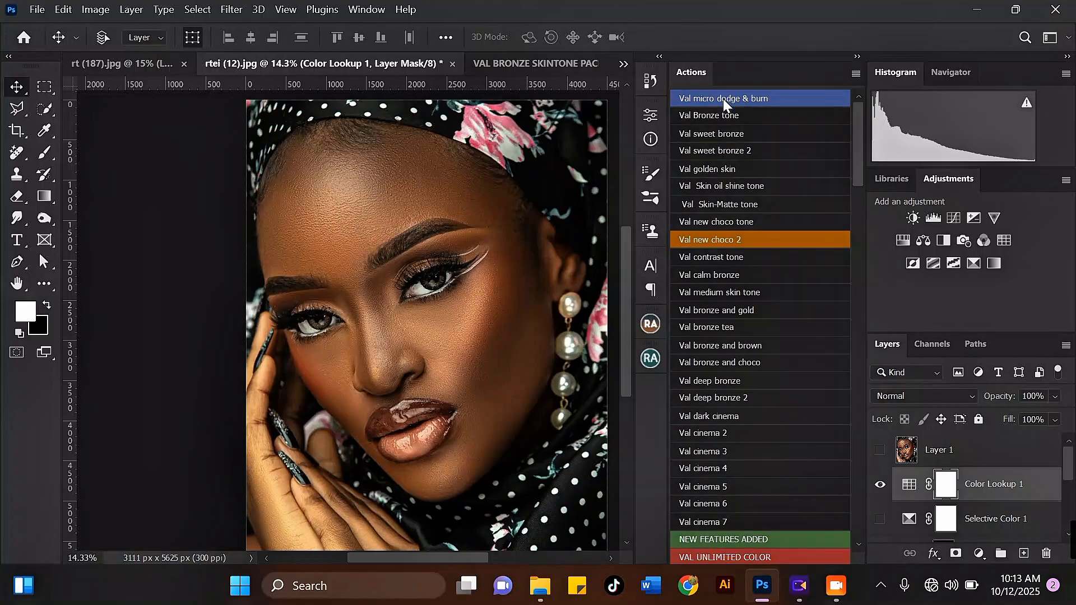
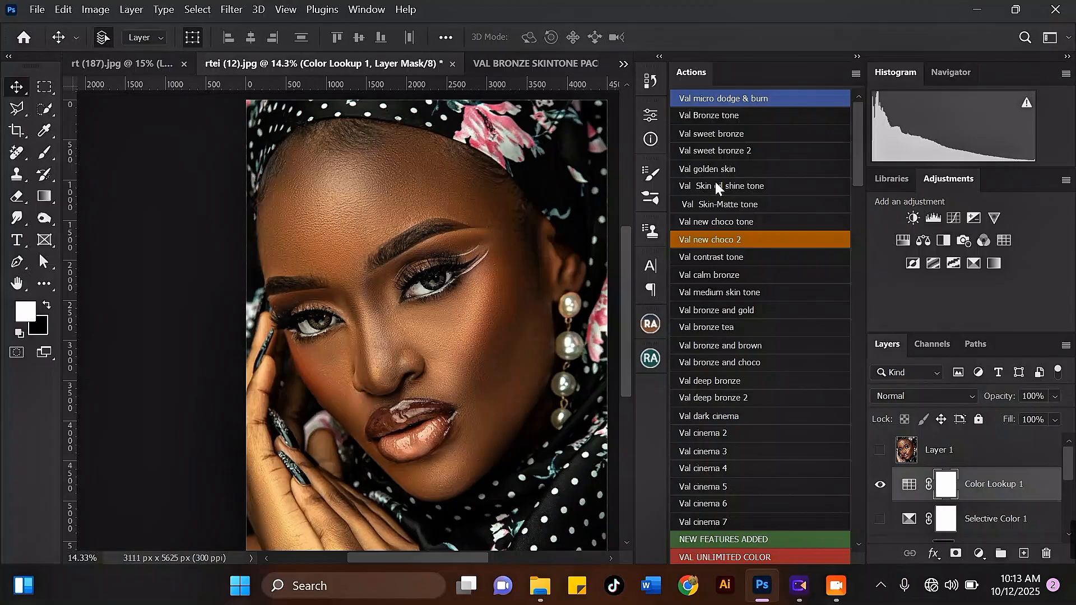
{"action": "key", "text": "ctrl+shift+alt+e"}
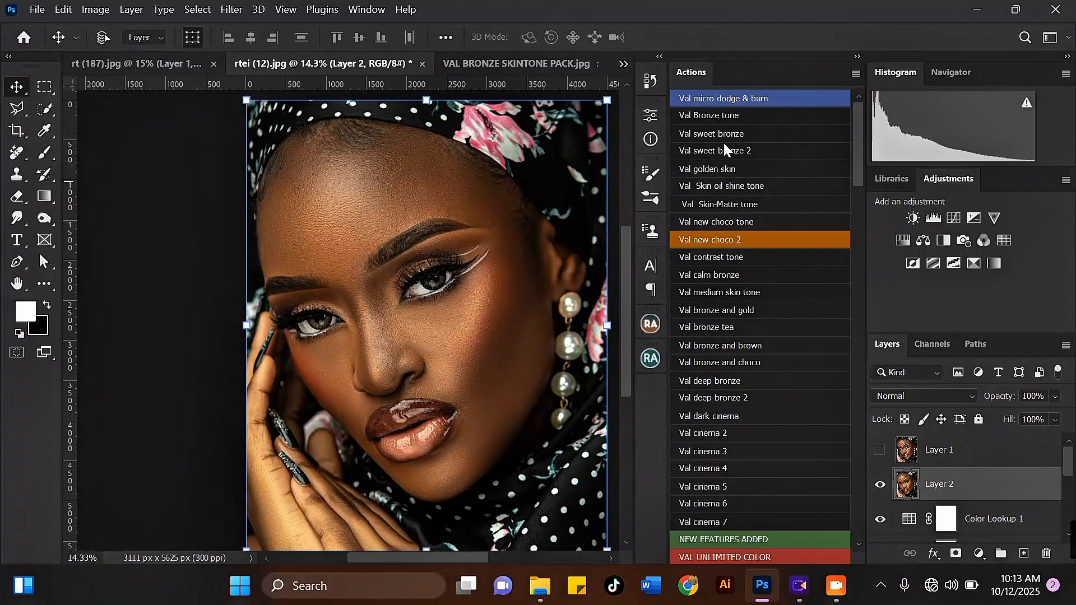
{"action": "left_click", "coordinate": [702, 116]}
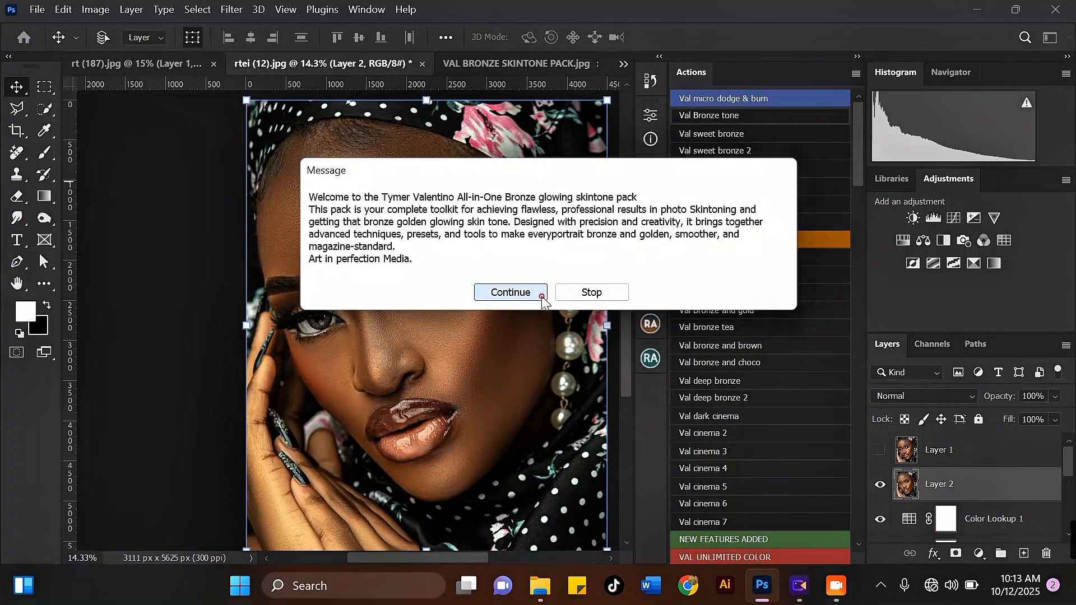
{"action": "left_click", "coordinate": [511, 292]}
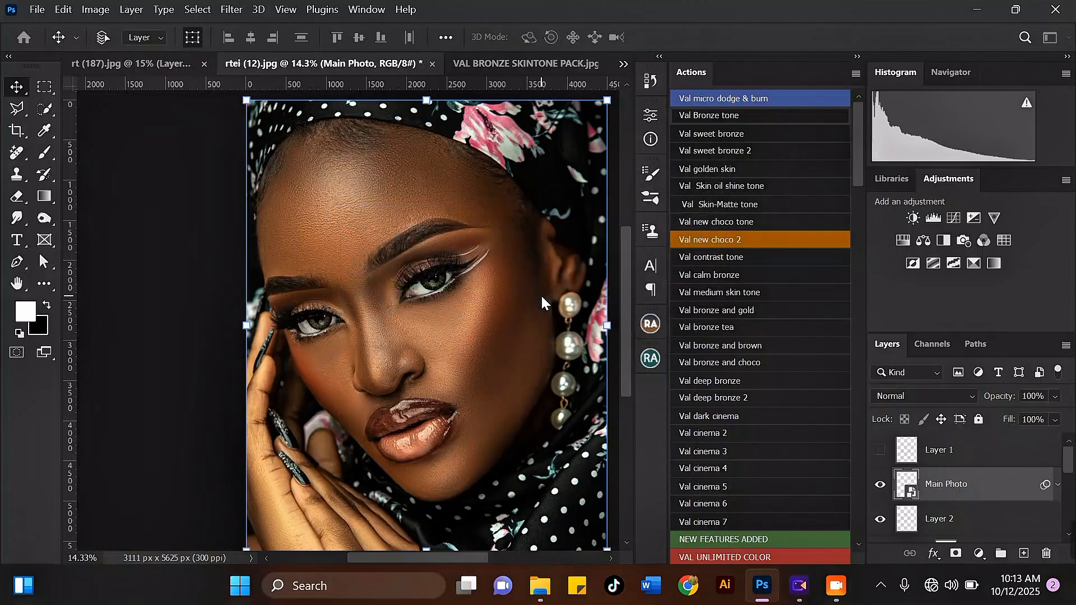
Check the bronze toning on the face and set the Main Photo layer's opacity to 40%
{"action": "scroll", "coordinate": [439, 321], "scroll_direction": "down", "scroll_amount": 2}
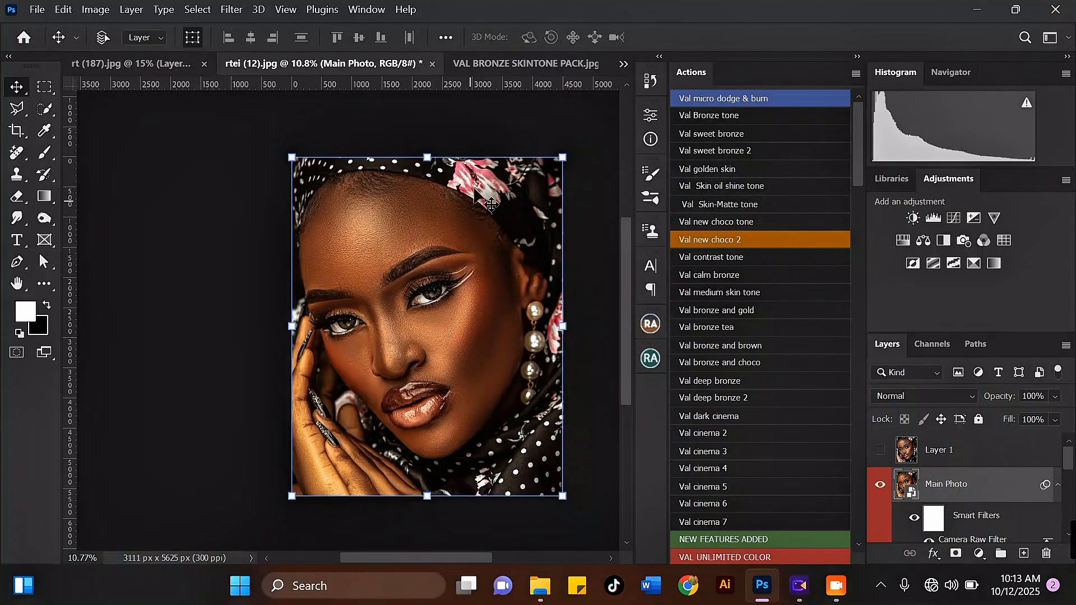
{"action": "scroll", "coordinate": [415, 333], "scroll_direction": "up", "scroll_amount": 2}
{"action": "scroll", "coordinate": [348, 253], "scroll_direction": "up", "scroll_amount": 2}
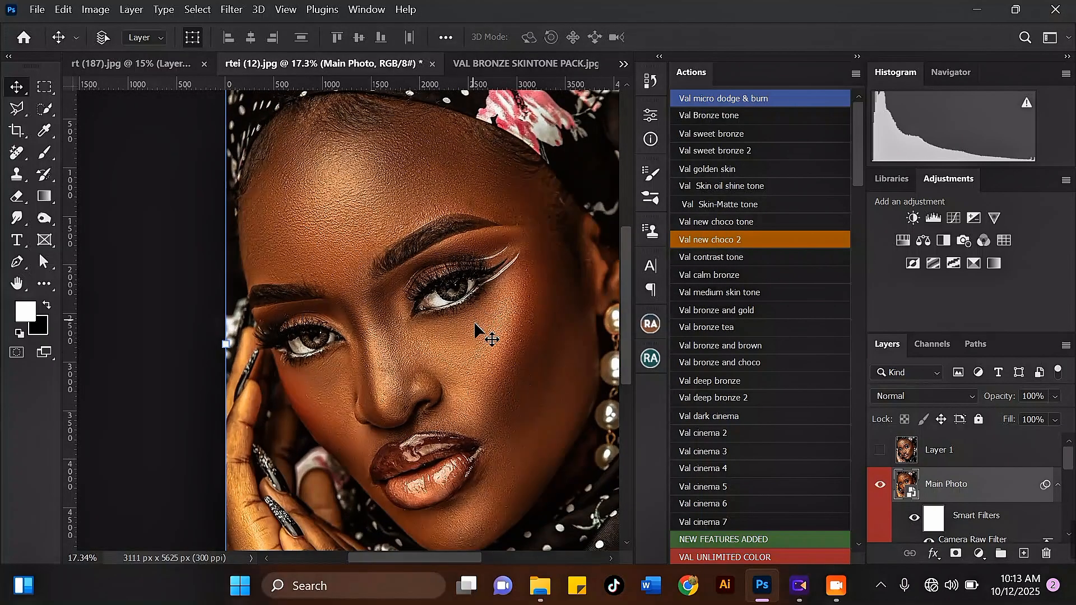
{"action": "scroll", "coordinate": [417, 250], "scroll_direction": "down", "scroll_amount": 1}
{"action": "left_click", "coordinate": [1055, 396]}
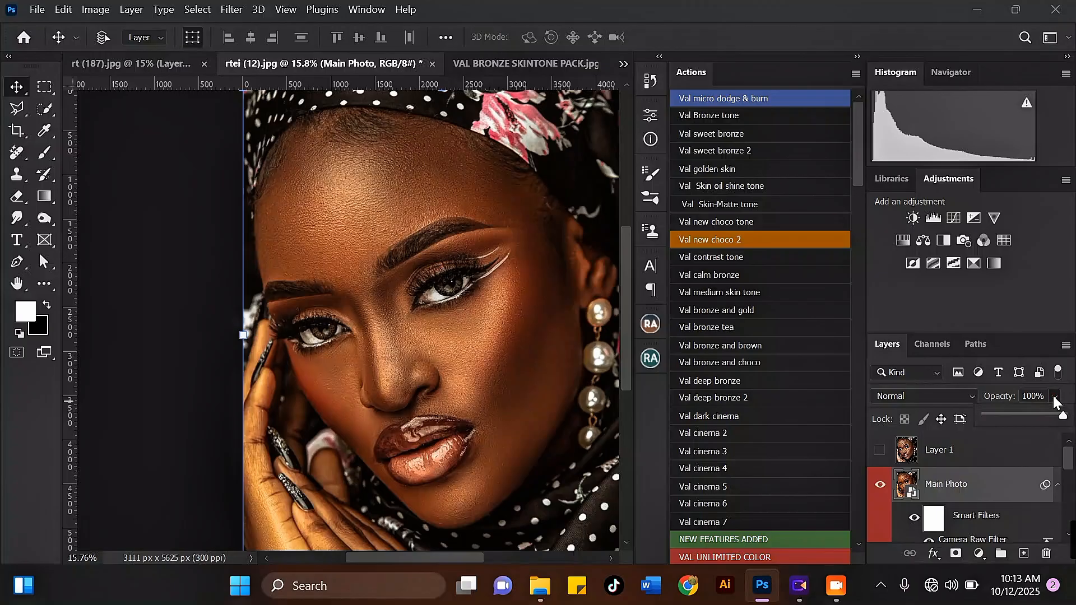
{"action": "left_click", "coordinate": [1016, 417]}
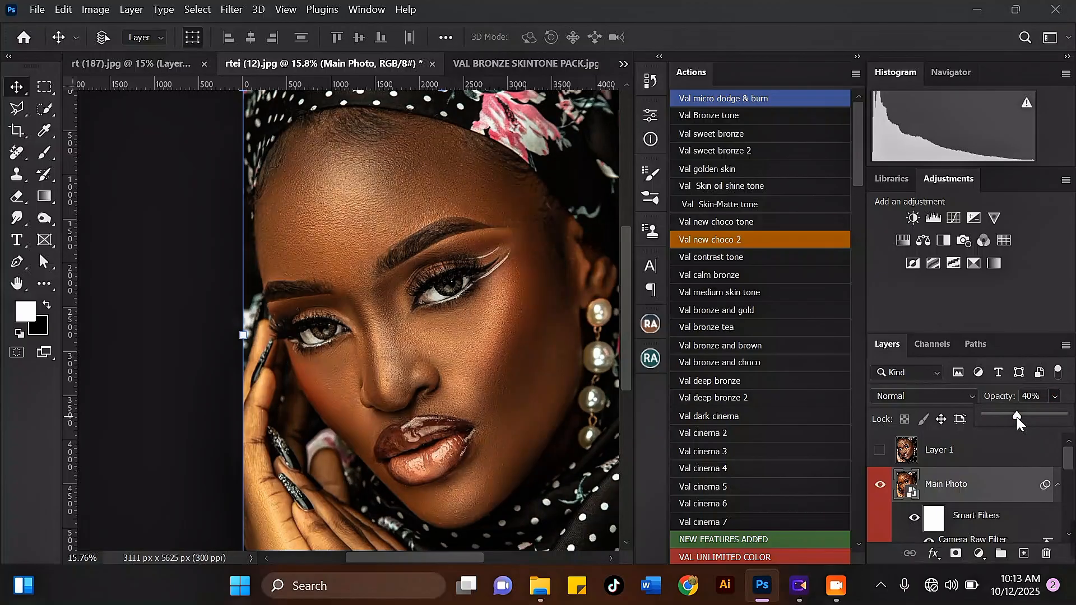
{"action": "scroll", "coordinate": [446, 274], "scroll_direction": "down", "scroll_amount": 4}
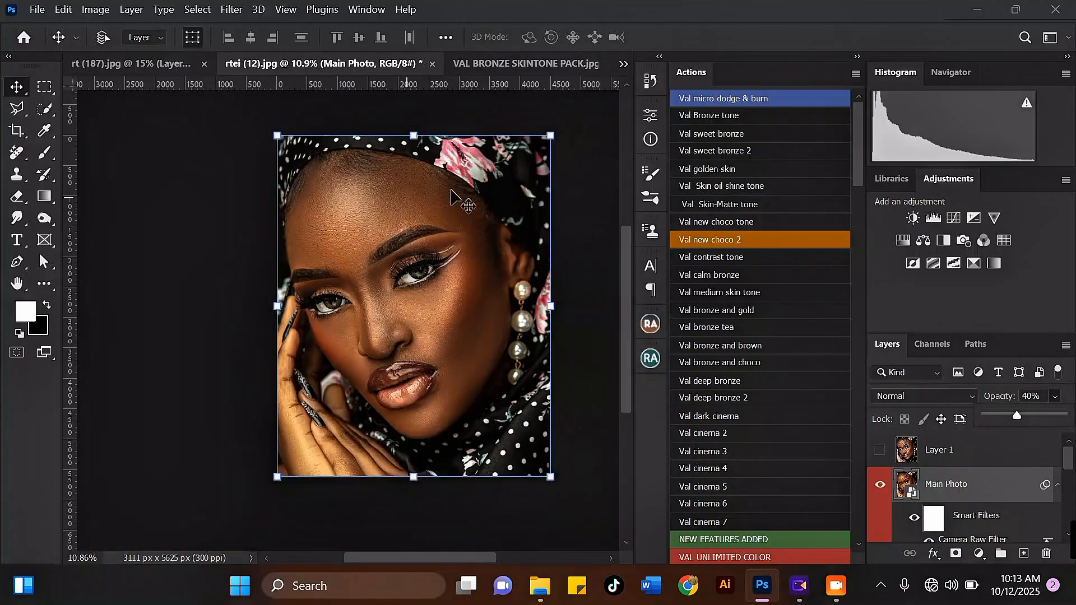
Hide Main Photo and add a Color Lookup adjustment above it using Tymer Valentino medium skintone (1).CUBE from the MEDIUM SKIN folder
{"action": "left_click", "coordinate": [880, 485]}
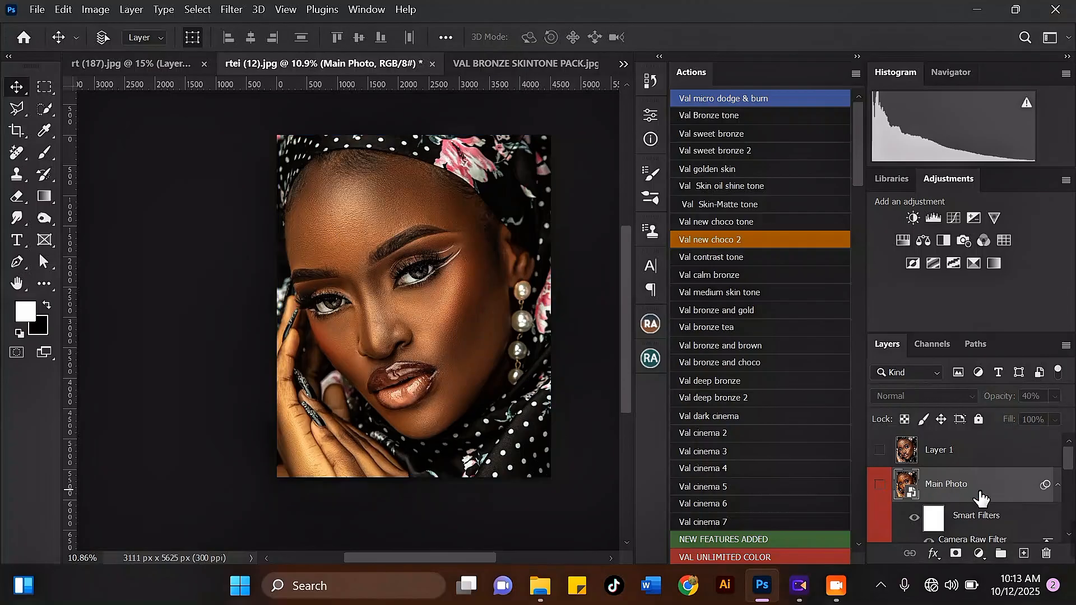
{"action": "left_click", "coordinate": [1006, 242]}
{"action": "left_click", "coordinate": [560, 170]}
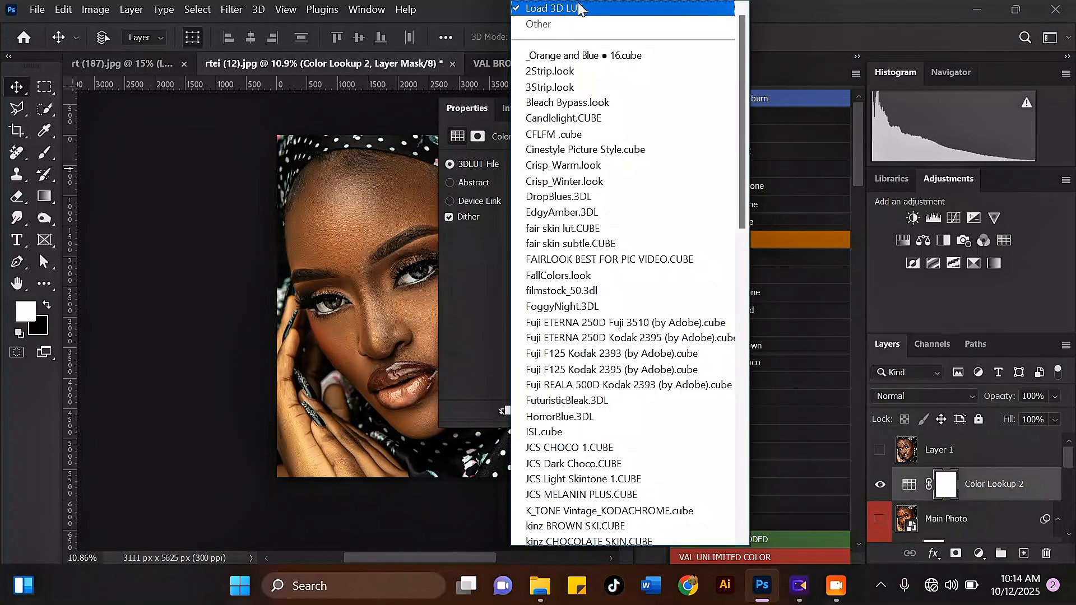
{"action": "left_click", "coordinate": [581, 7]}
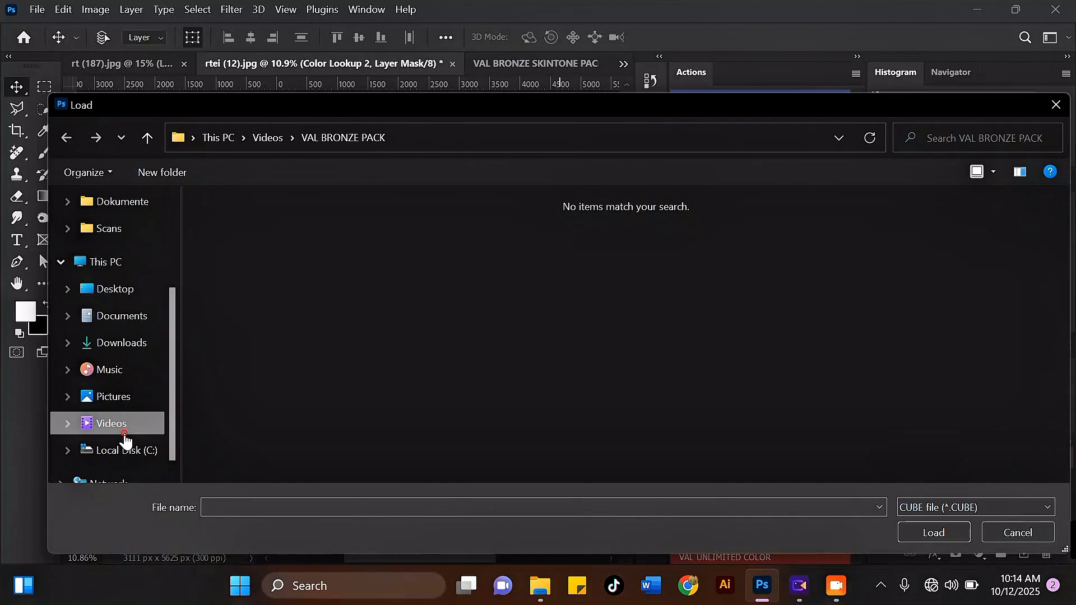
{"action": "left_click", "coordinate": [124, 434]}
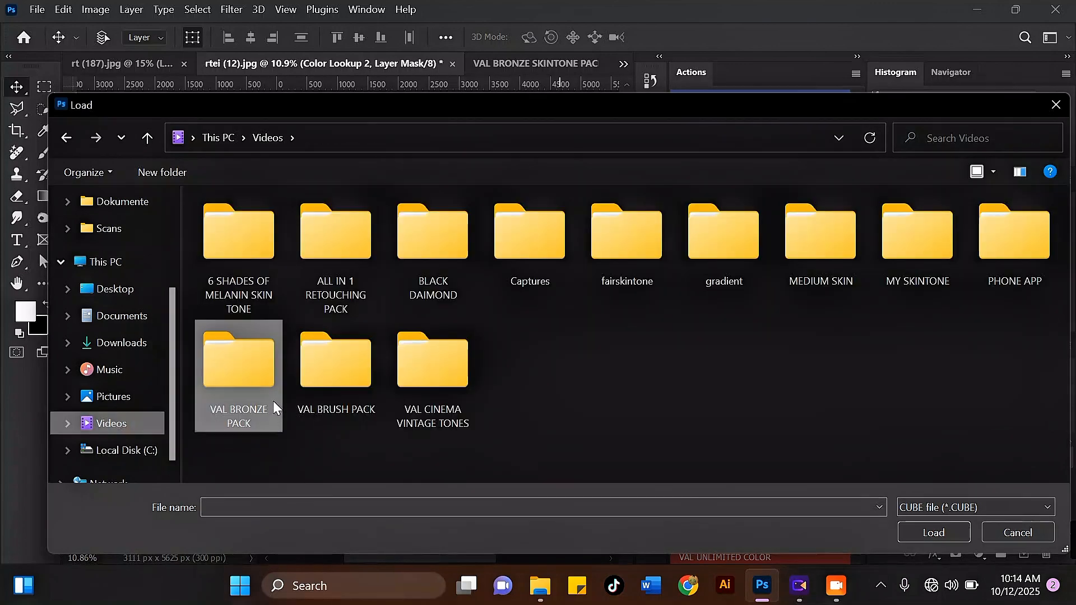
{"action": "double_click", "coordinate": [836, 243]}
{"action": "left_click", "coordinate": [226, 255]}
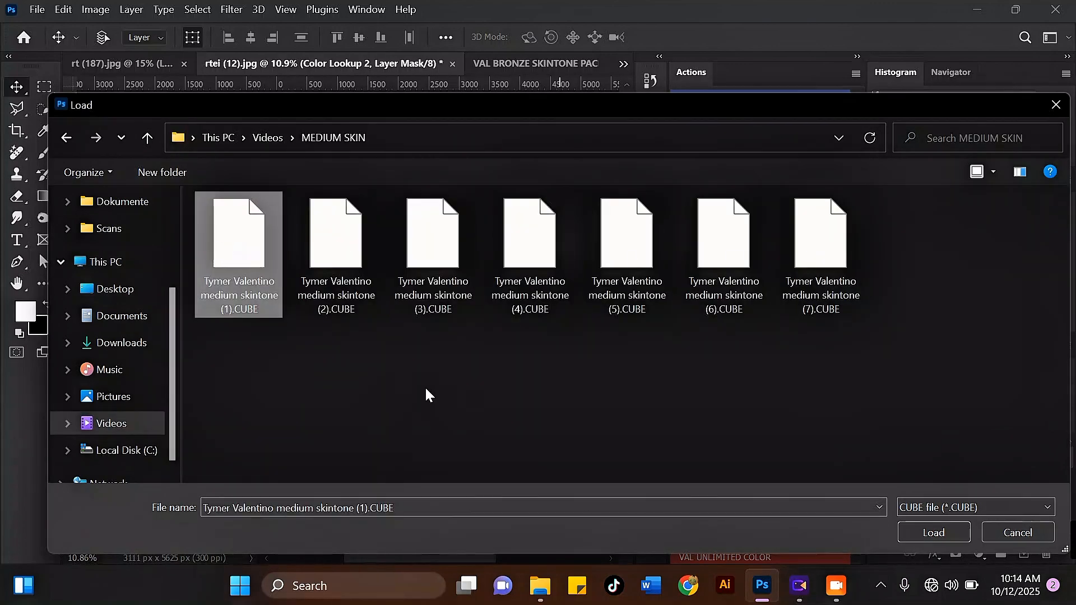
{"action": "left_click", "coordinate": [910, 531]}
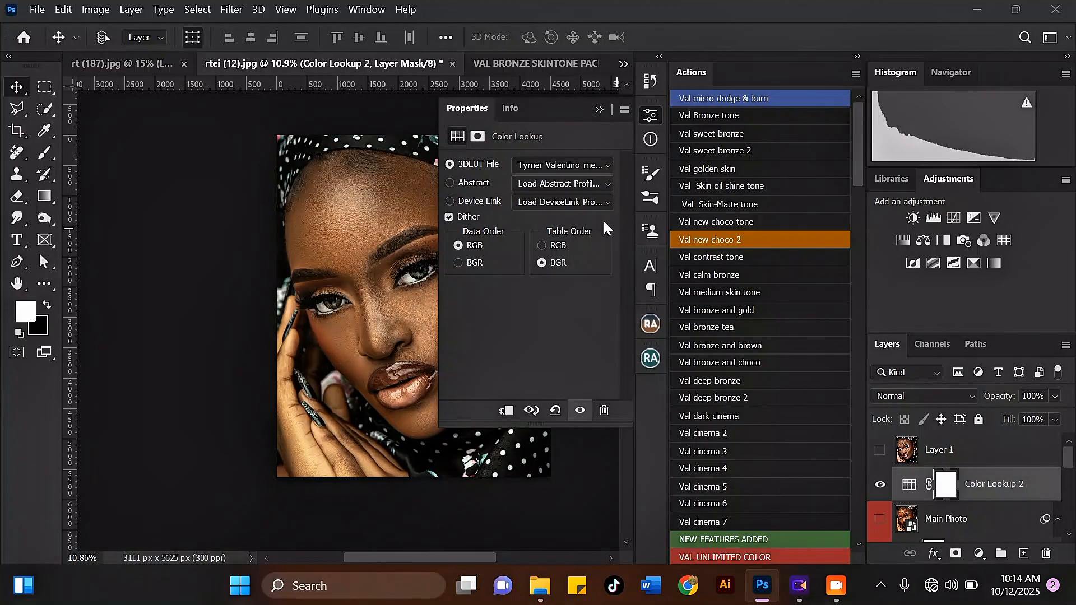
{"action": "left_click", "coordinate": [598, 108]}
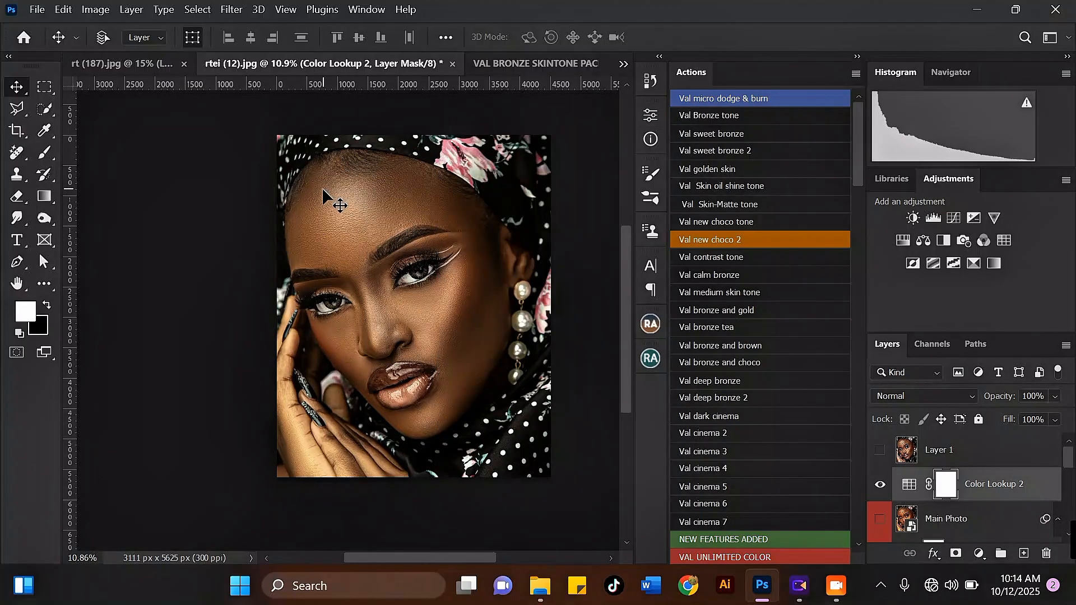
Compare the portrait with and without the Color Lookup 2 adjustment, and leave that layer hidden
{"action": "scroll", "coordinate": [334, 235], "scroll_direction": "up", "scroll_amount": 1}
{"action": "left_click", "coordinate": [880, 484]}
{"action": "left_click", "coordinate": [880, 485]}
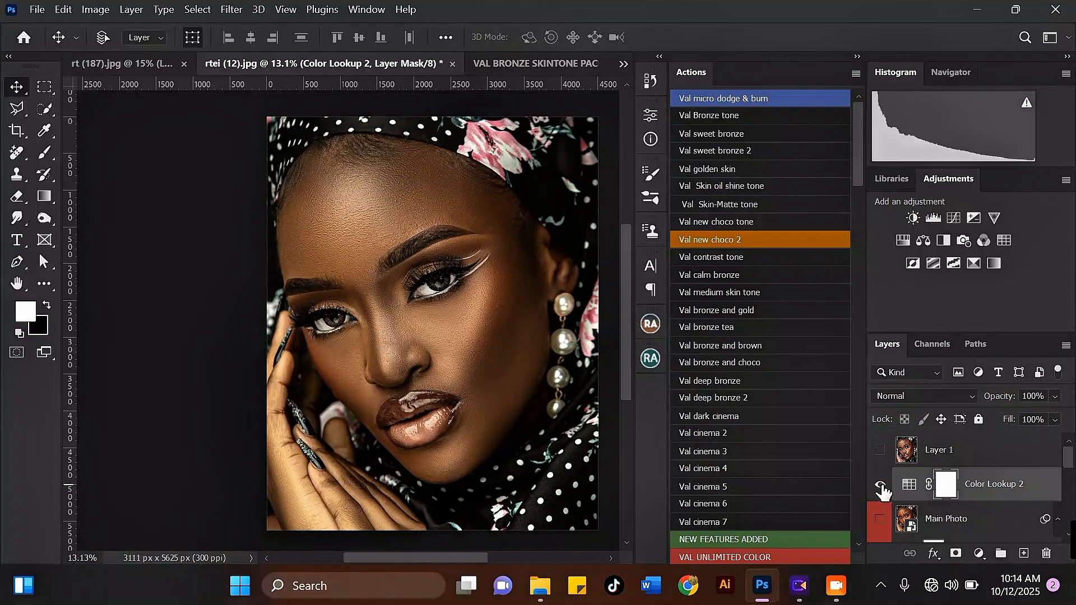
{"action": "left_click", "coordinate": [880, 484]}
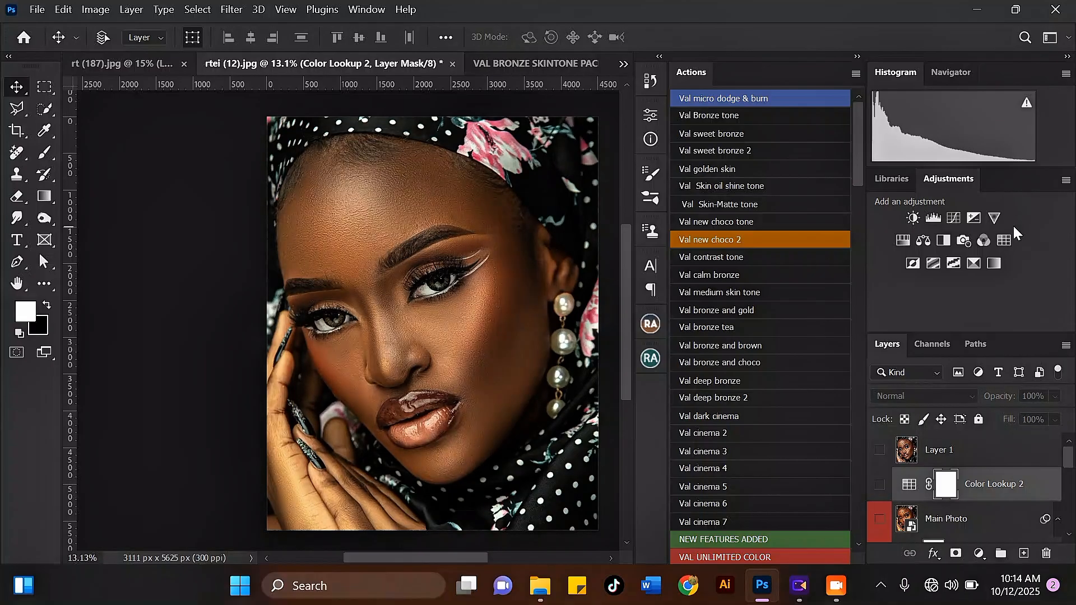
Try a new Color Lookup adjustment using Tymer Valentino medium skintone (2).CUBE, then hide that layer
{"action": "left_click", "coordinate": [1005, 241]}
{"action": "left_click", "coordinate": [552, 166]}
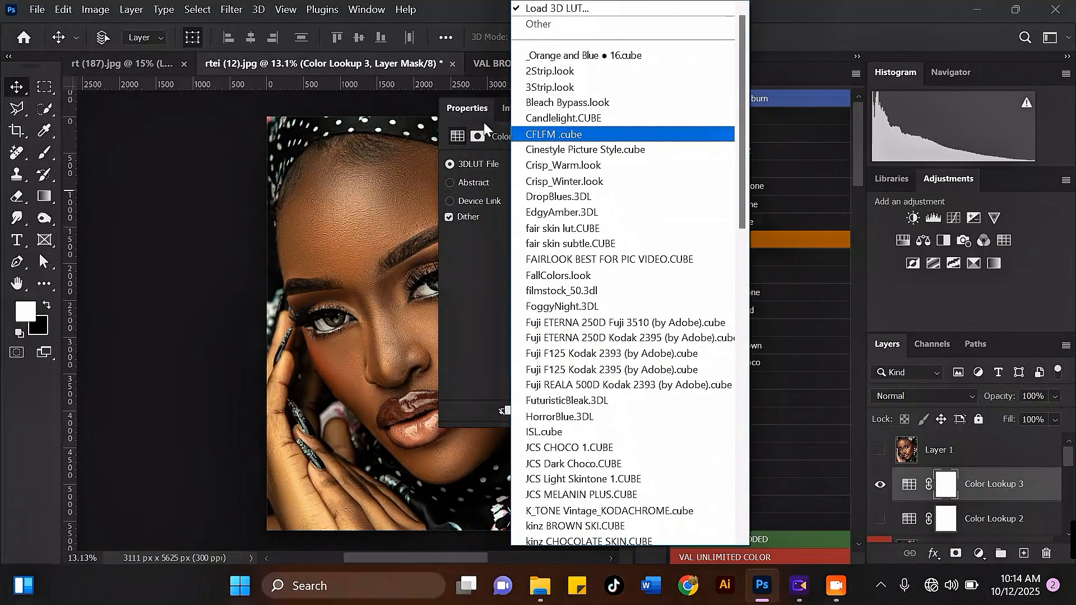
{"action": "left_click", "coordinate": [563, 16]}
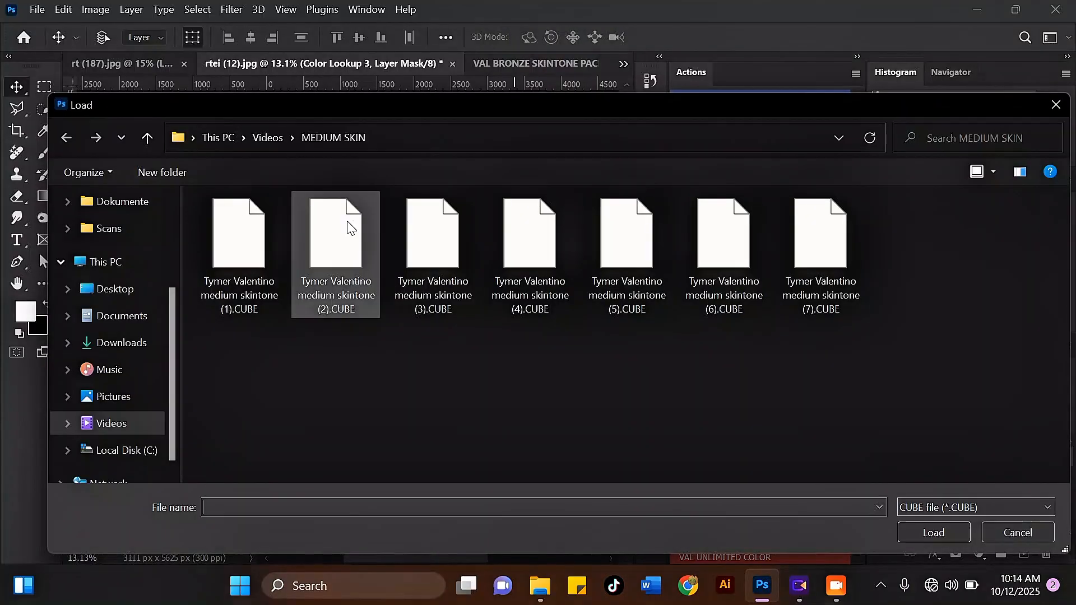
{"action": "left_click", "coordinate": [337, 241]}
{"action": "left_click", "coordinate": [959, 533]}
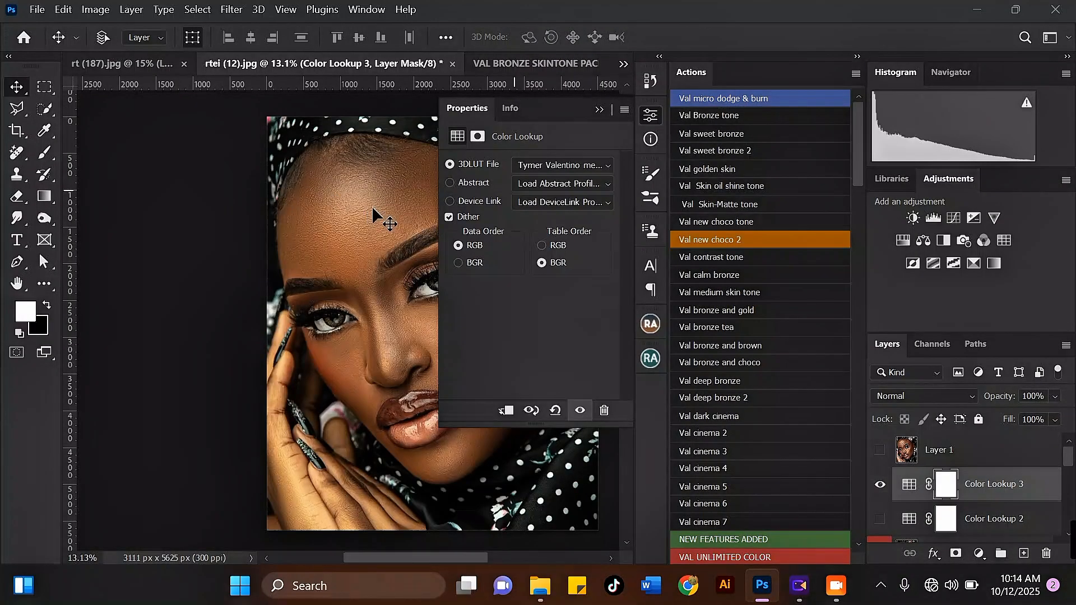
{"action": "left_click", "coordinate": [598, 110]}
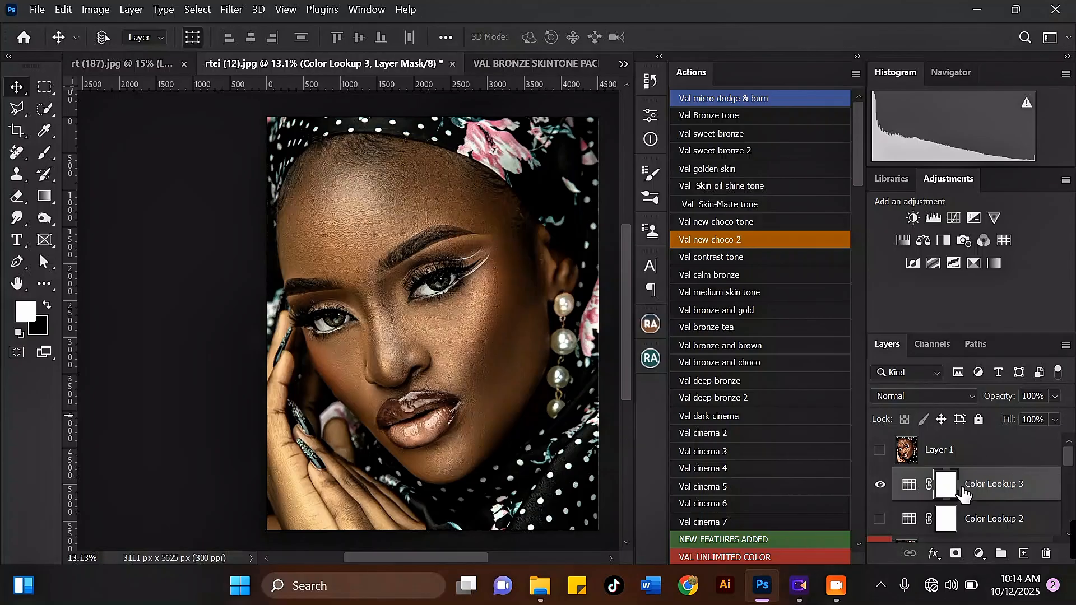
{"action": "left_click", "coordinate": [880, 486]}
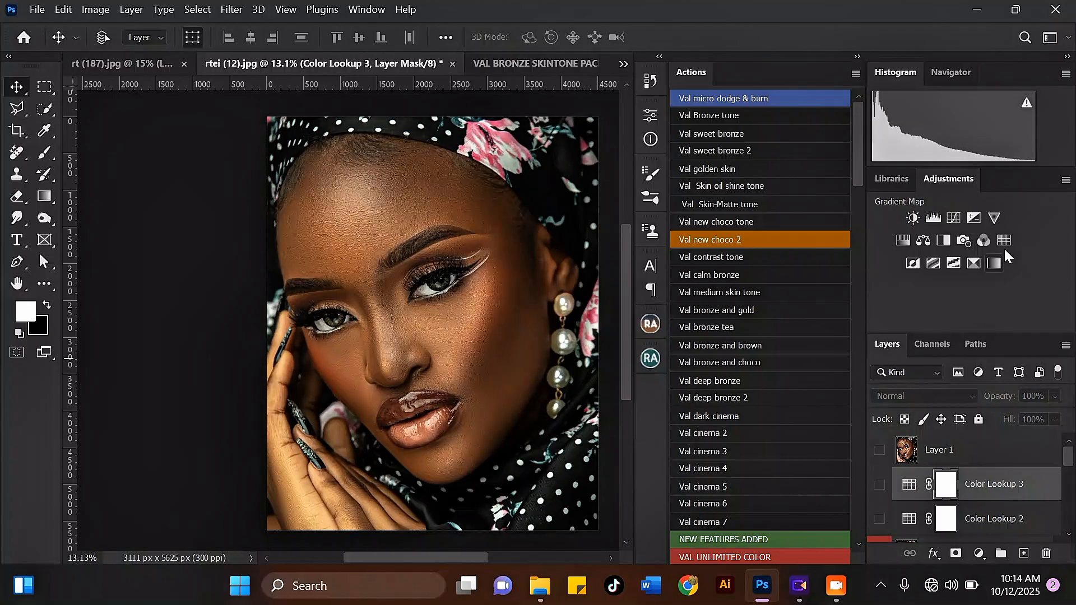
Add another Color Lookup adjustment using Tymer Valentino medium skintone (3).CUBE from the MEDIUM SKIN folder
{"action": "left_click", "coordinate": [649, 83]}
{"action": "left_click", "coordinate": [585, 164]}
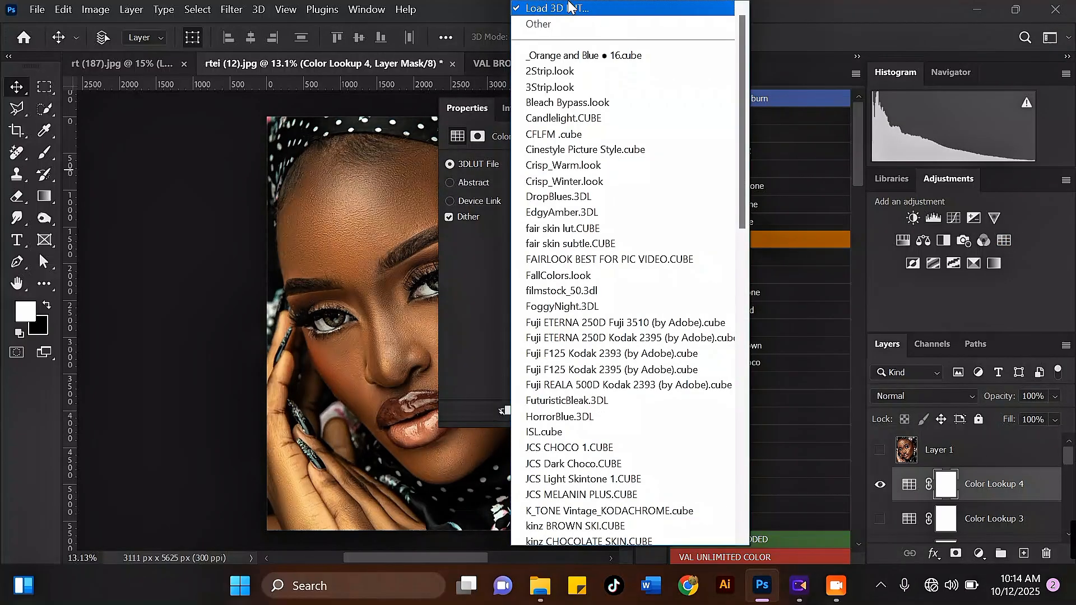
{"action": "left_click", "coordinate": [569, 9]}
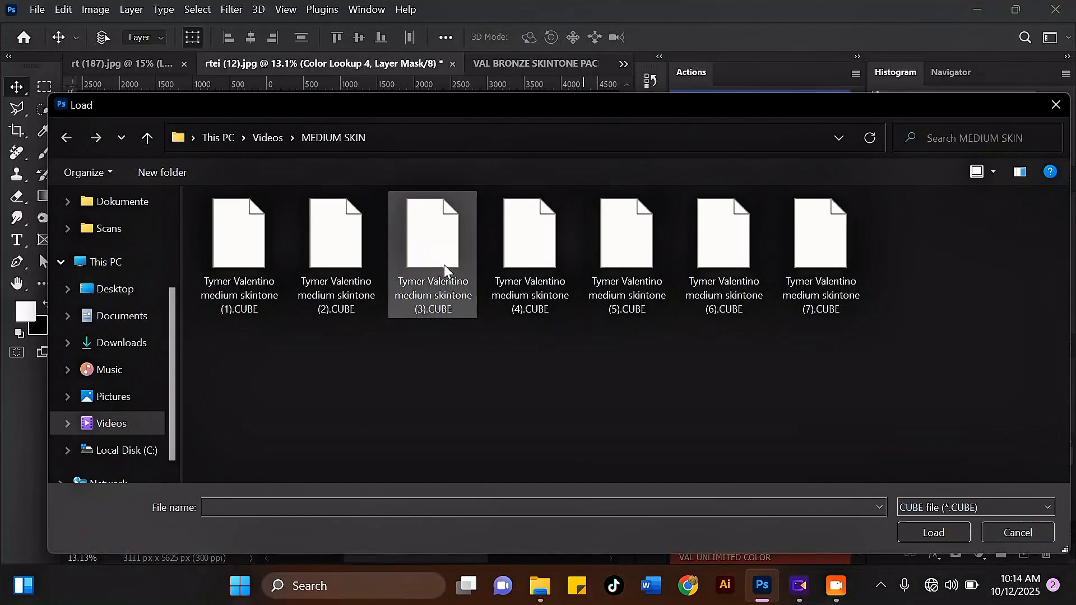
{"action": "left_click", "coordinate": [442, 264]}
{"action": "left_click", "coordinate": [906, 534]}
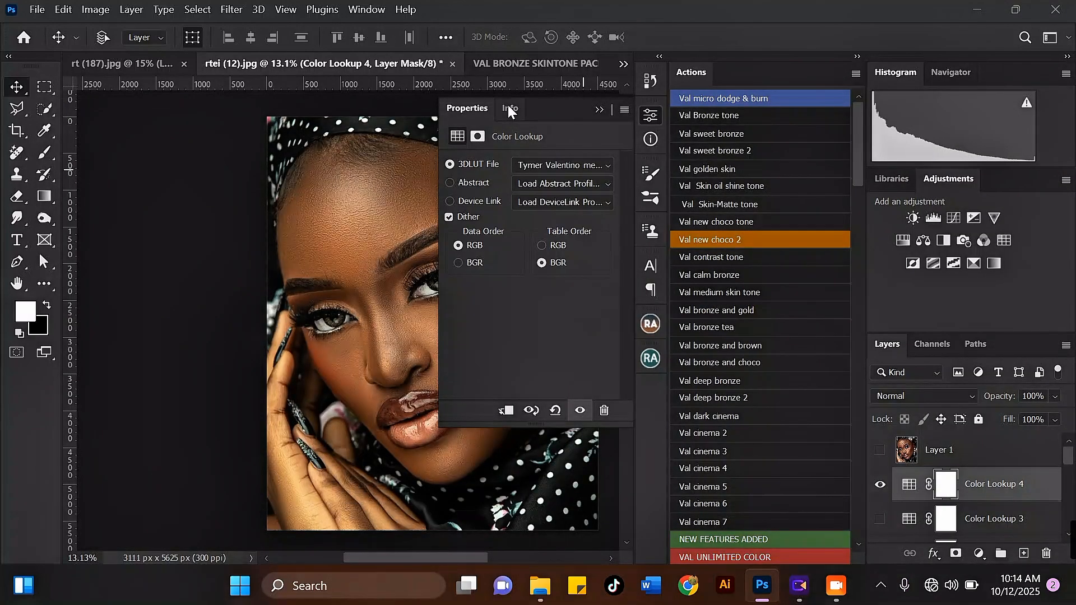
{"action": "left_click", "coordinate": [598, 110]}
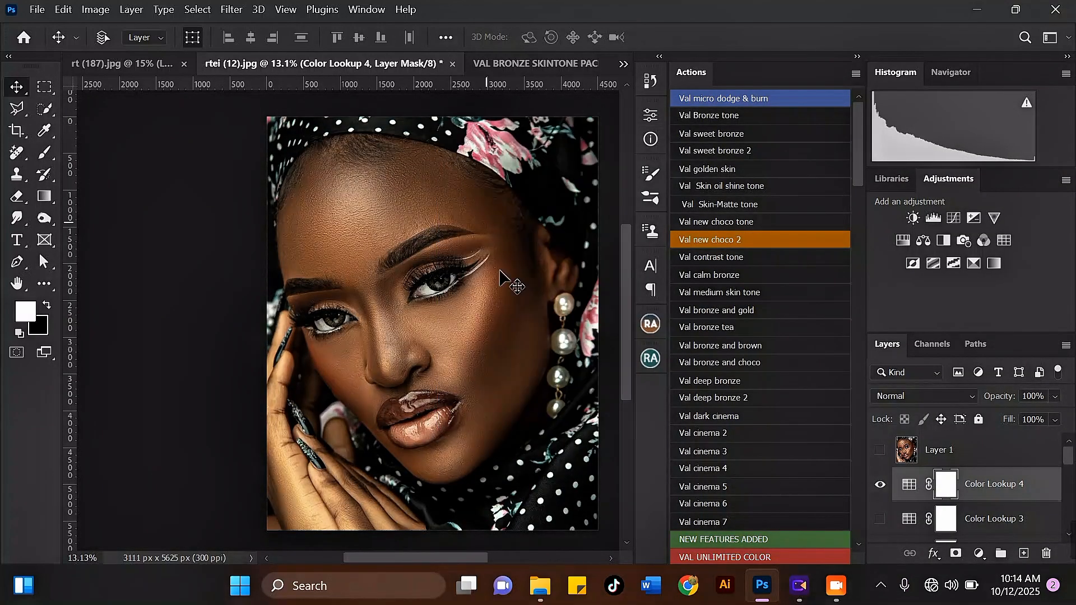
Inspect the facial skin tone up close and compare the portrait with and without the Color Lookup 4 adjustment
{"action": "scroll", "coordinate": [489, 236], "scroll_direction": "down", "scroll_amount": 1}
{"action": "scroll", "coordinate": [489, 236], "scroll_direction": "up", "scroll_amount": 3}
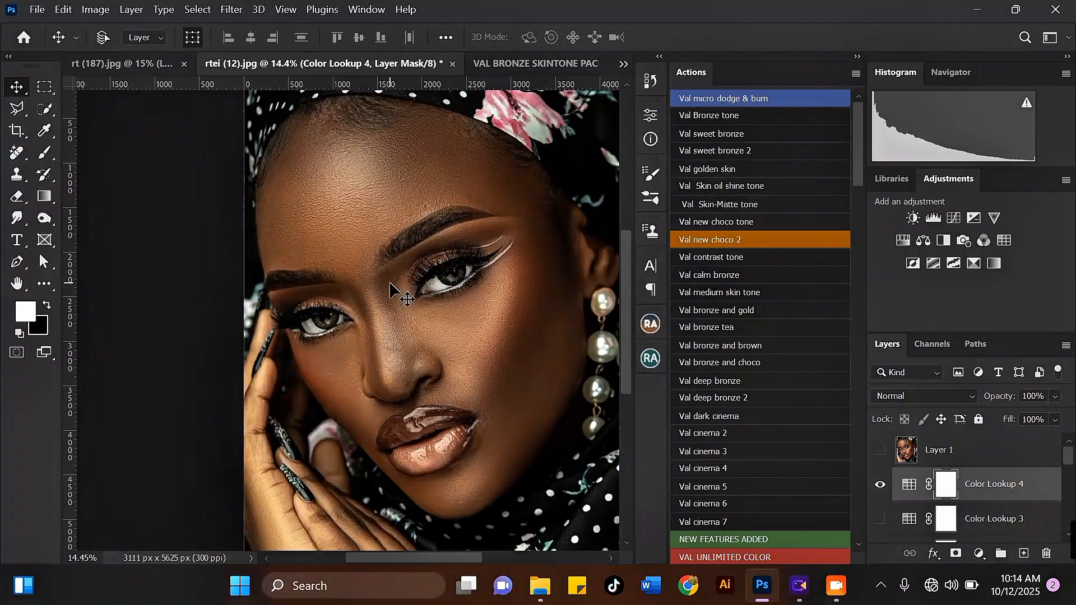
{"action": "scroll", "coordinate": [402, 229], "scroll_direction": "up", "scroll_amount": 1}
{"action": "scroll", "coordinate": [398, 174], "scroll_direction": "down", "scroll_amount": 3}
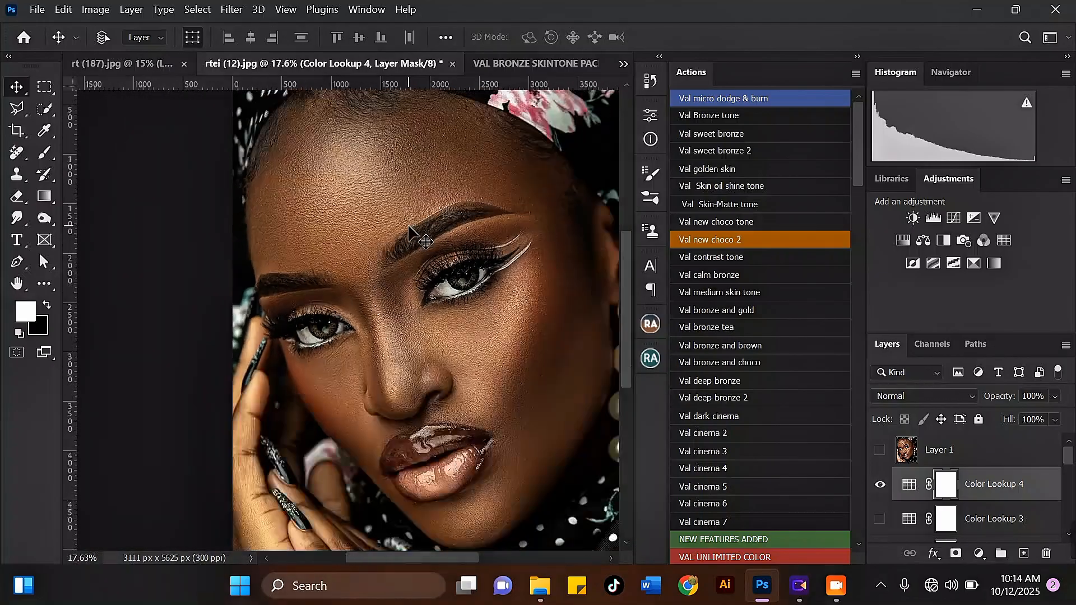
{"action": "left_click", "coordinate": [881, 485]}
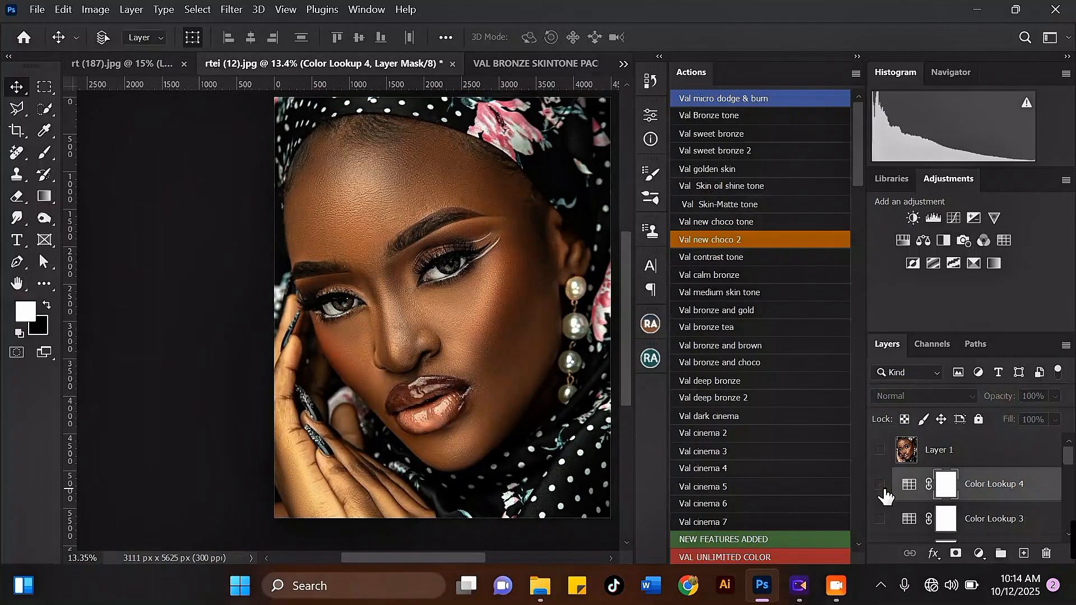
{"action": "left_click", "coordinate": [880, 486]}
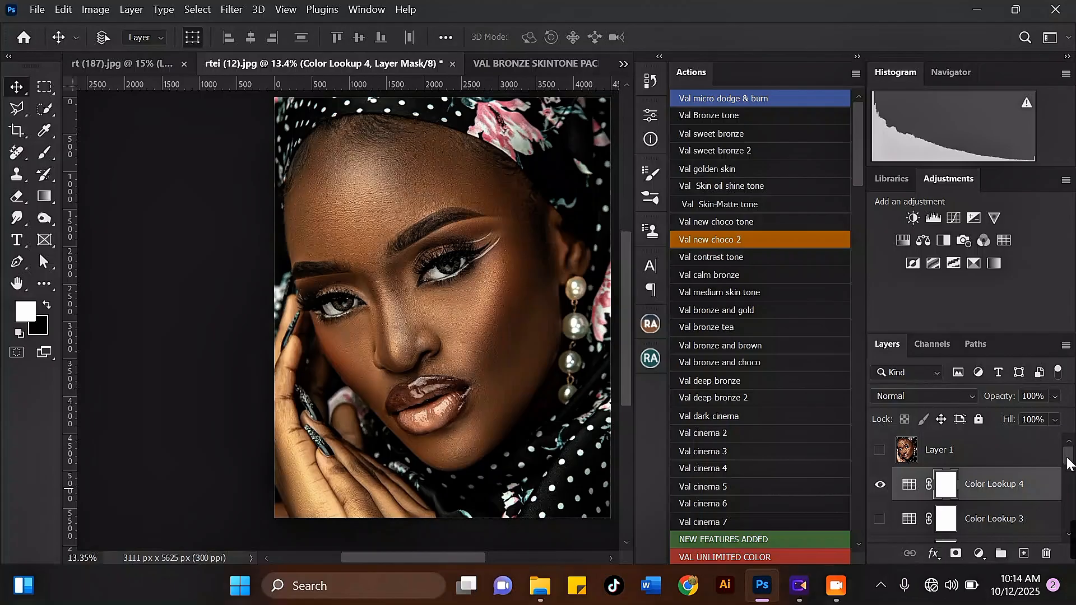
Merge all layers from Color Lookup 4 down to the frequency separation group above Background into one layer
{"action": "left_click_drag", "start_coordinate": [1068, 460], "coordinate": [1061, 542]}
{"action": "left_click", "coordinate": [1009, 499], "text": "shift"}
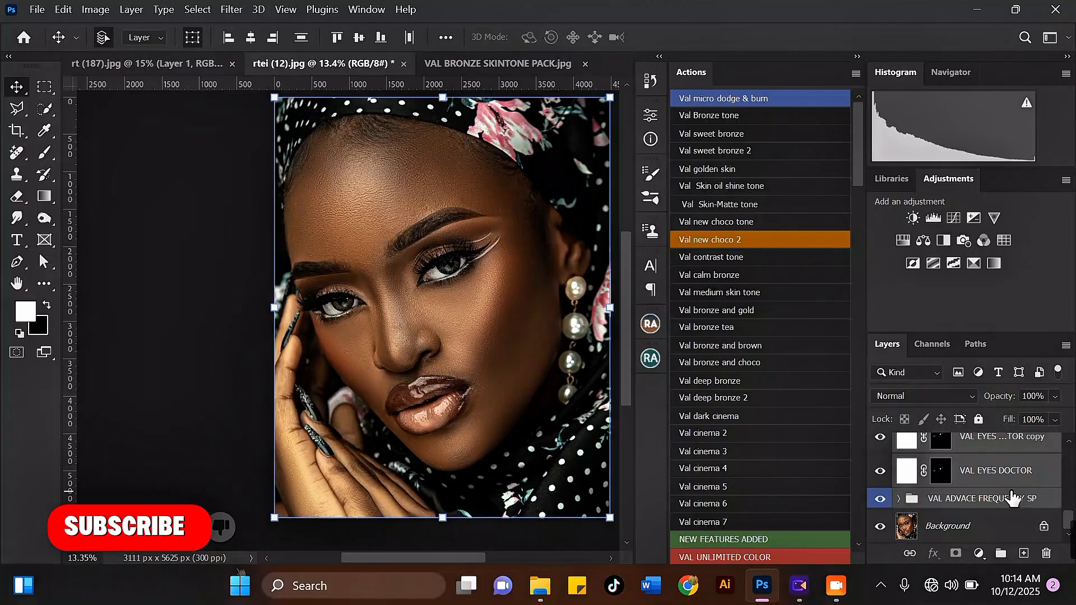
{"action": "key", "text": "Delete"}
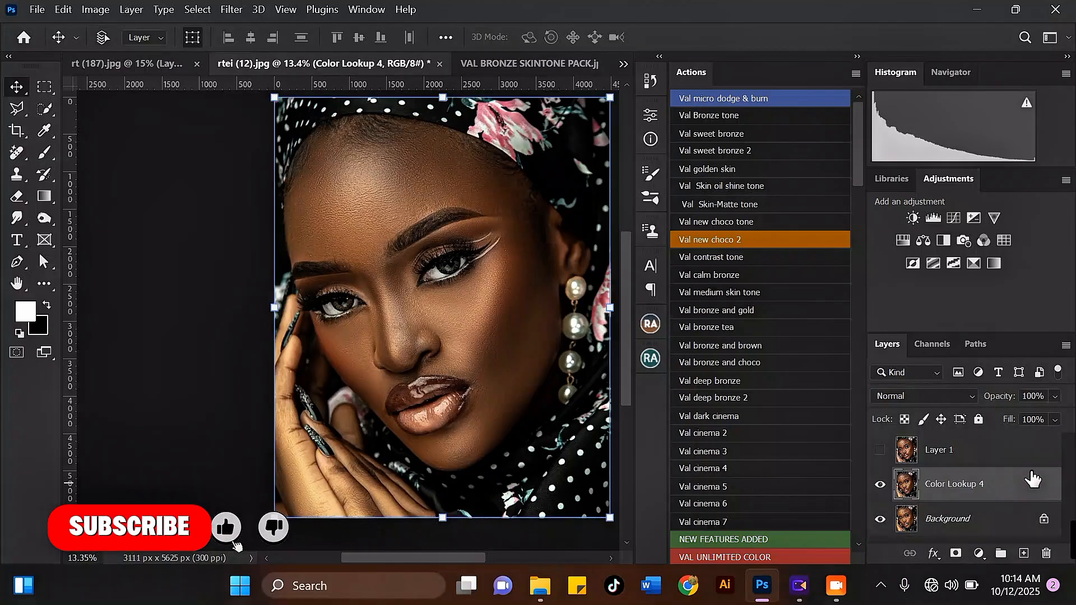
Open the Camera Raw Filter on the merged layer with a side-by-side before/after view and set Blacks to -12
{"action": "left_click", "coordinate": [232, 10]}
{"action": "left_click", "coordinate": [301, 126]}
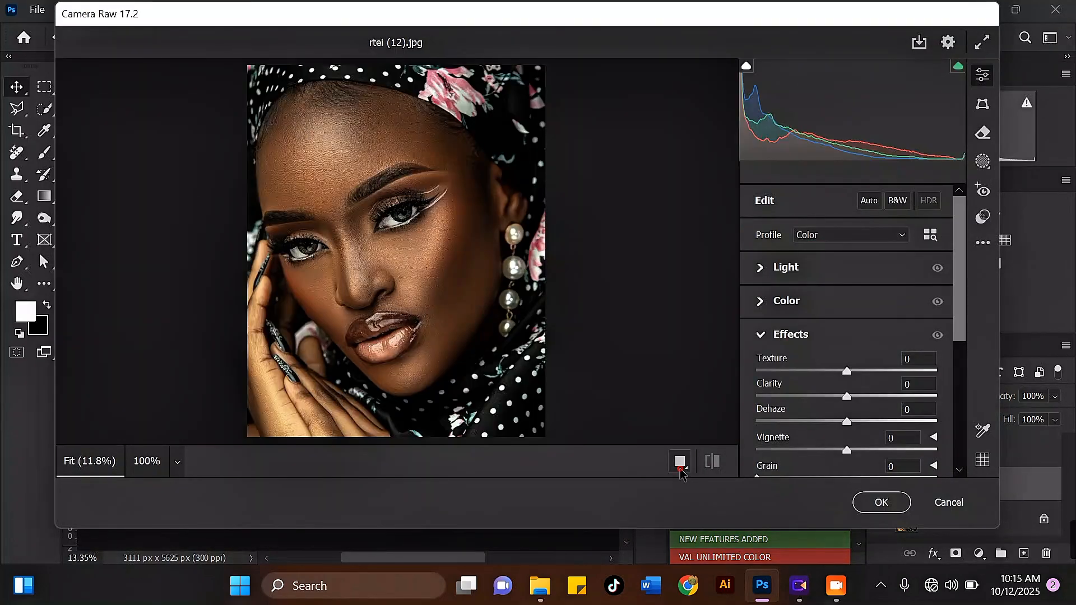
{"action": "left_click", "coordinate": [680, 461]}
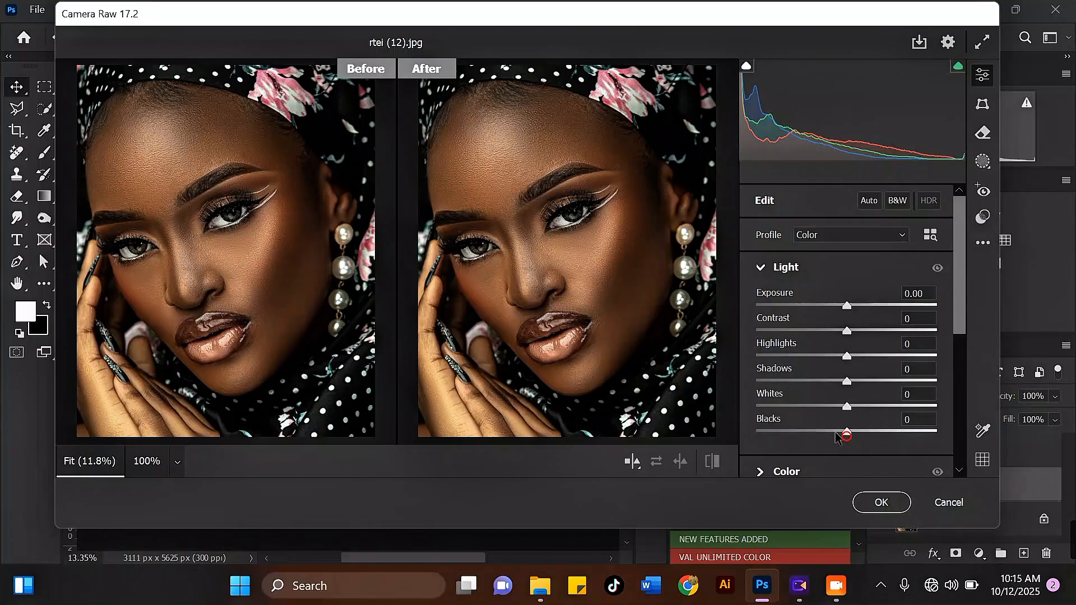
{"action": "left_click_drag", "start_coordinate": [844, 440], "coordinate": [833, 440]}
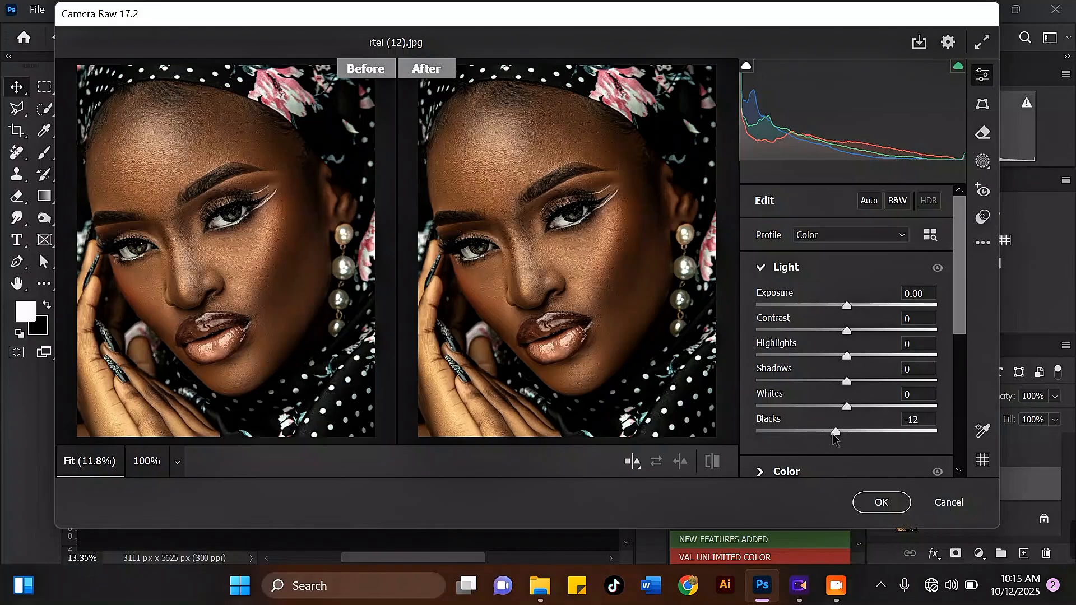
Set the Camera Raw Vibrance to +40
{"action": "scroll", "coordinate": [949, 347], "scroll_direction": "down", "scroll_amount": 5}
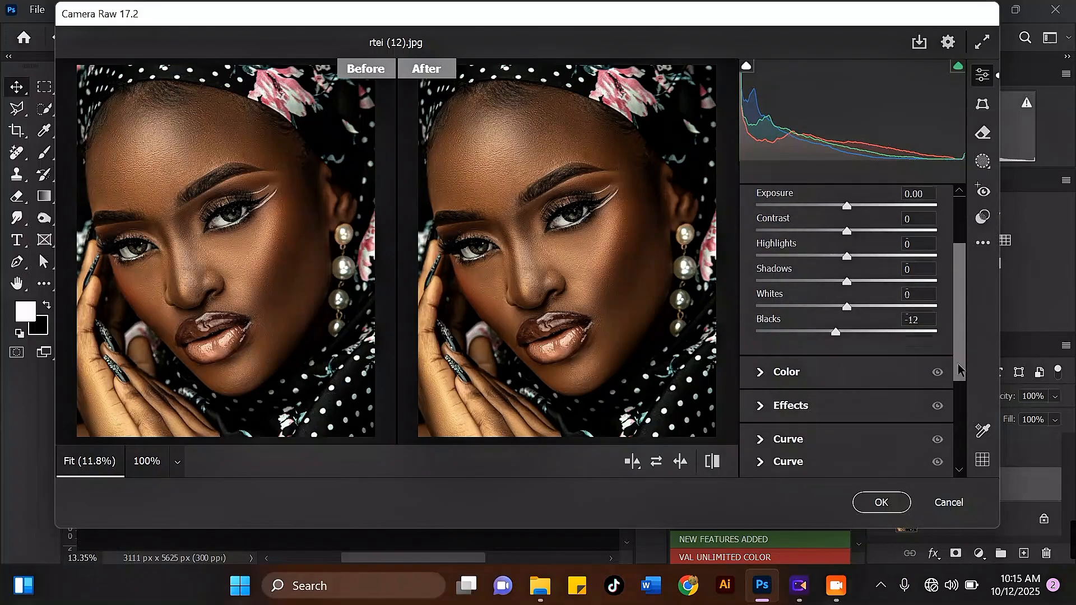
{"action": "scroll", "coordinate": [947, 408], "scroll_direction": "up", "scroll_amount": 2}
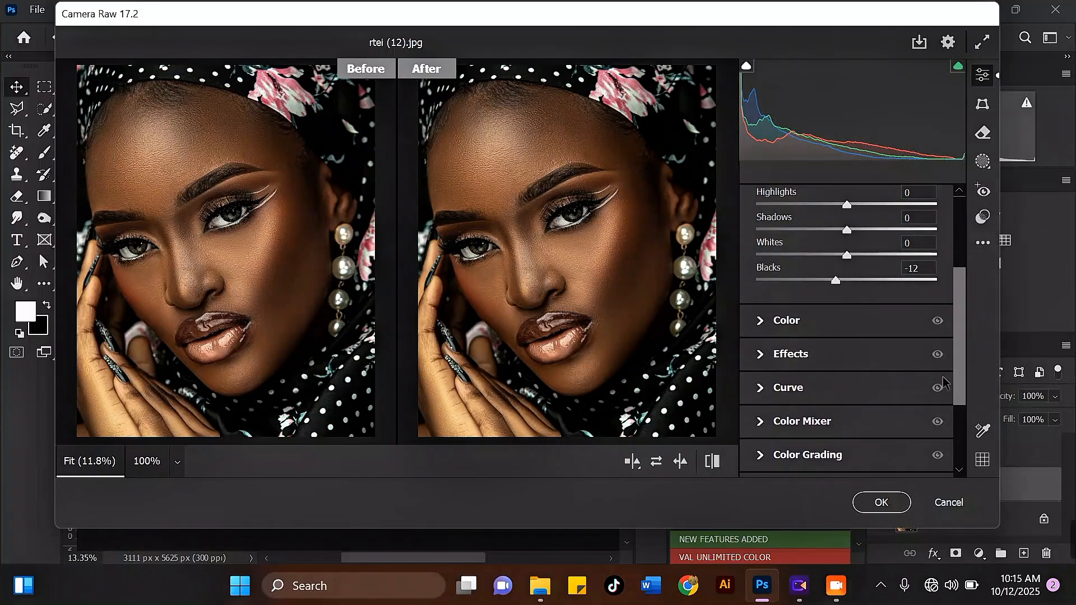
{"action": "left_click", "coordinate": [764, 325]}
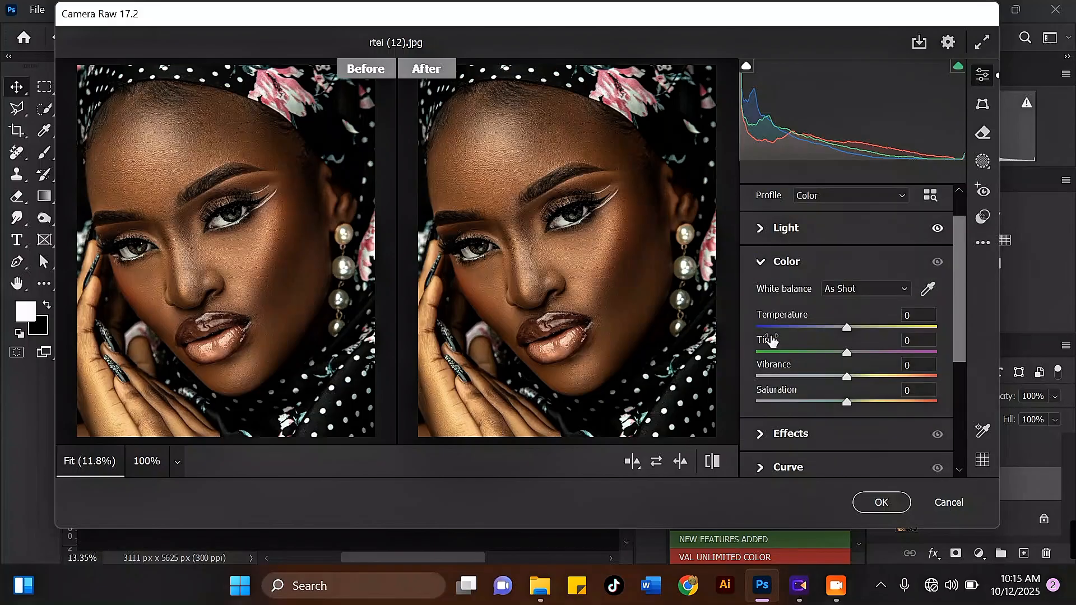
{"action": "left_click_drag", "start_coordinate": [848, 378], "coordinate": [869, 376]}
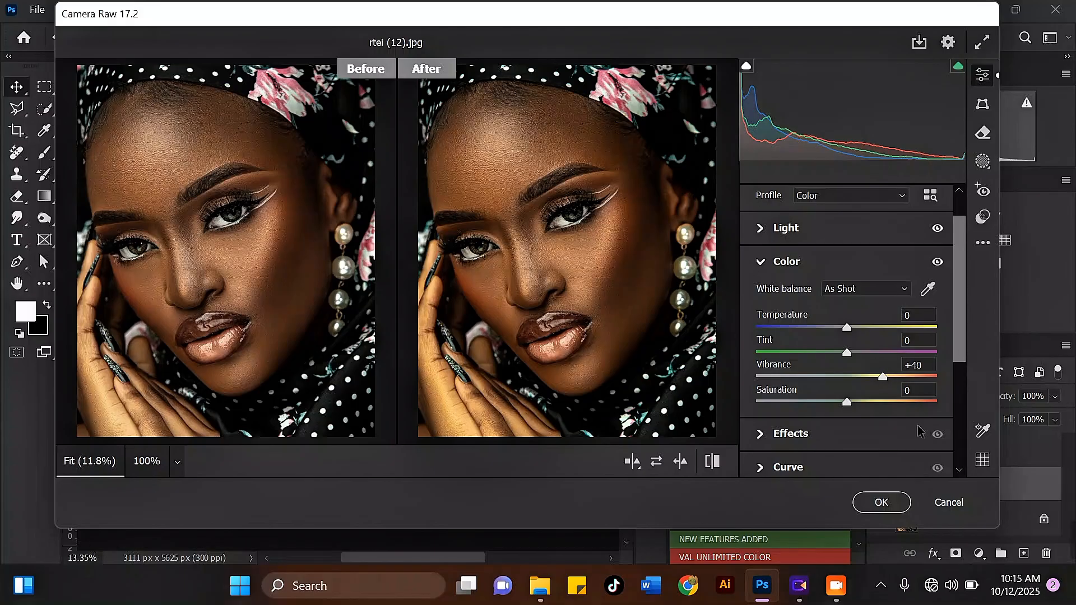
Set the Camera Raw Texture to +11 and apply the filter to the merged layer
{"action": "left_click_drag", "start_coordinate": [963, 350], "coordinate": [961, 401]}
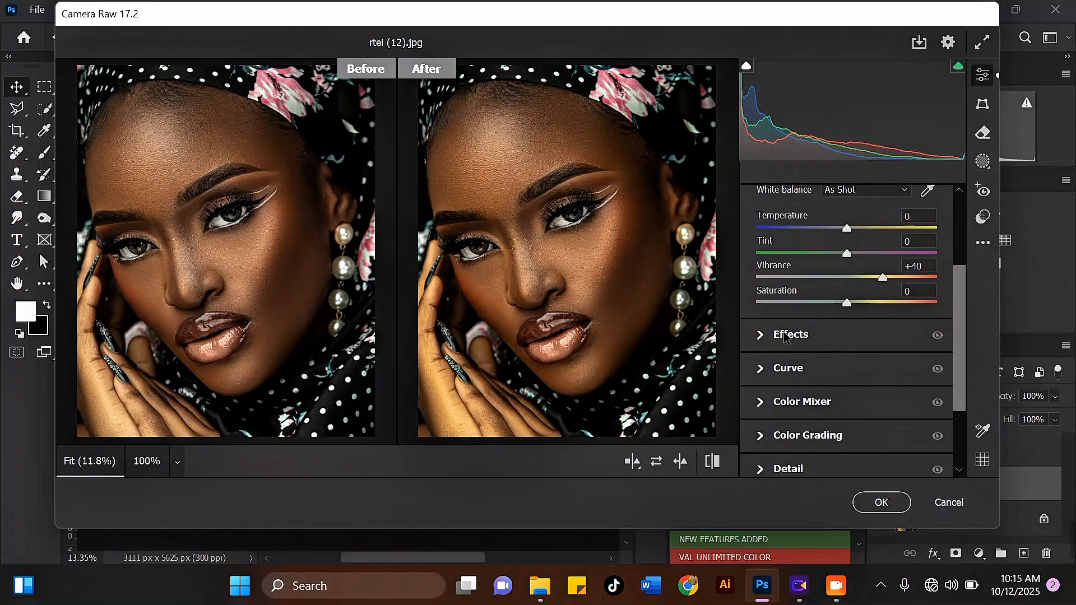
{"action": "left_click", "coordinate": [784, 334]}
{"action": "left_click_drag", "start_coordinate": [847, 262], "coordinate": [862, 266]}
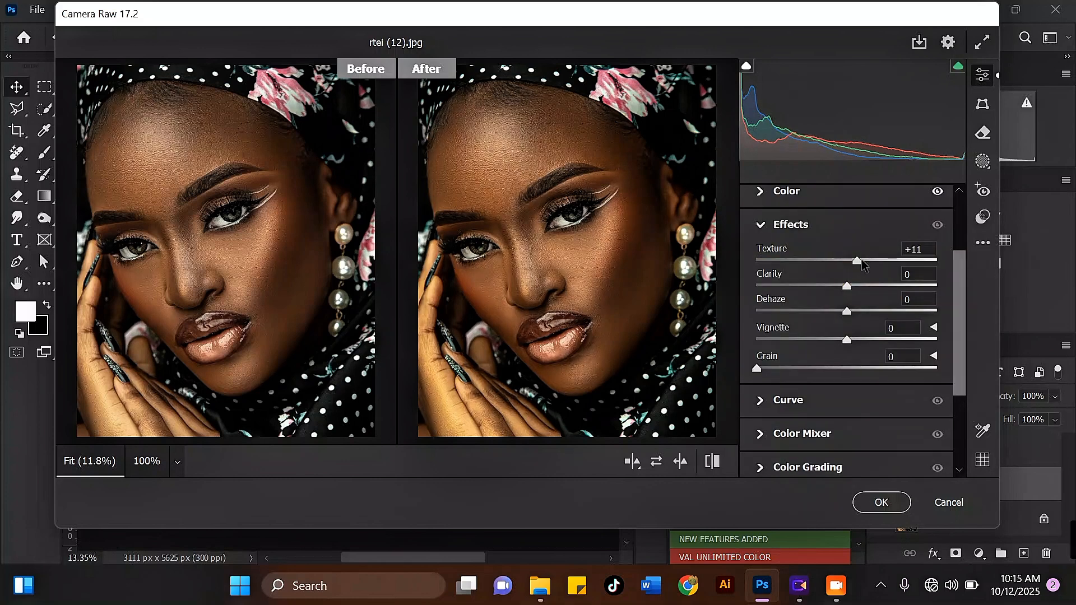
{"action": "left_click", "coordinate": [868, 501]}
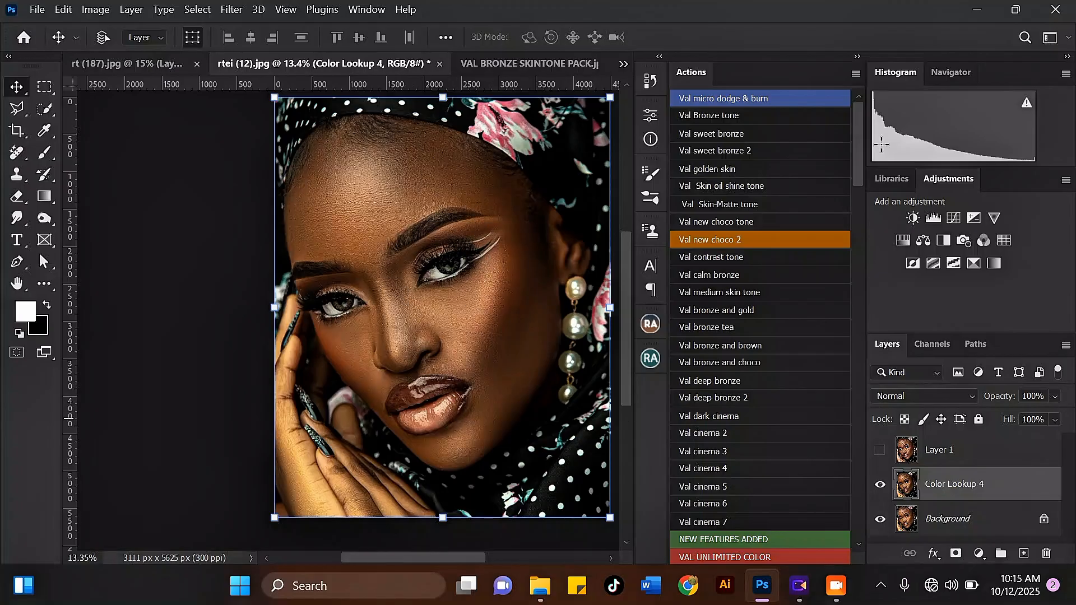
Run the VAL GLOW & GLAMOUR action on the merged layer and continue through its messages
{"action": "left_click_drag", "start_coordinate": [857, 151], "coordinate": [847, 300]}
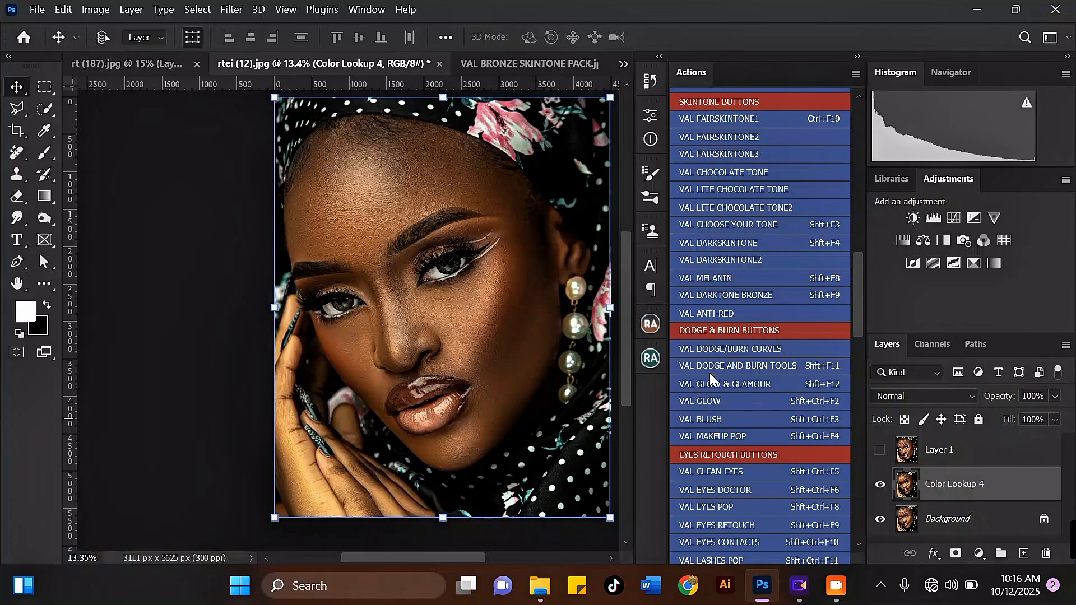
{"action": "left_click", "coordinate": [704, 386]}
{"action": "left_click", "coordinate": [503, 279]}
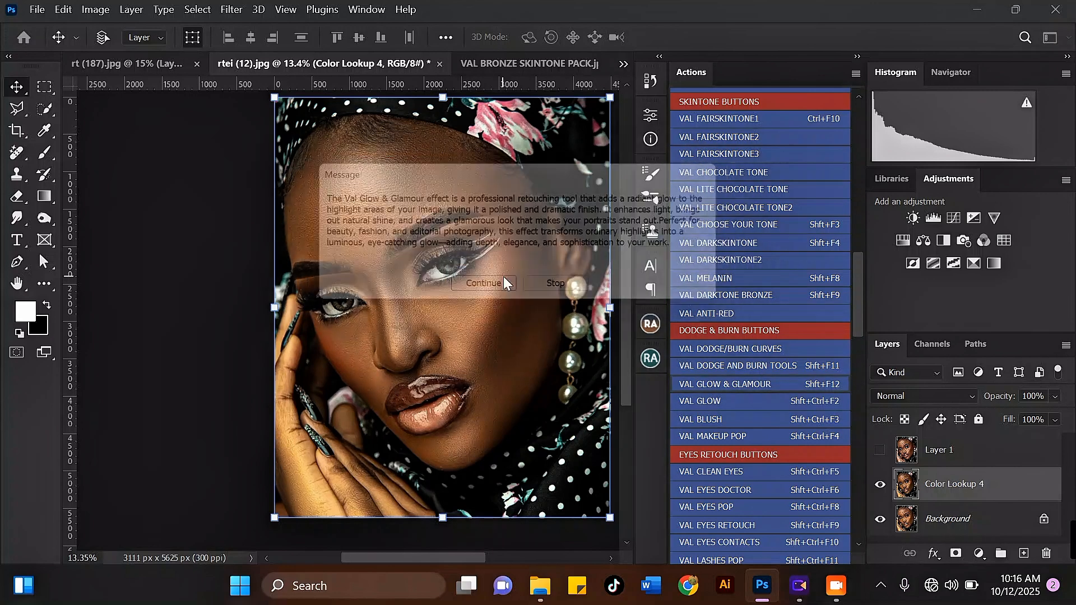
{"action": "left_click", "coordinate": [510, 291]}
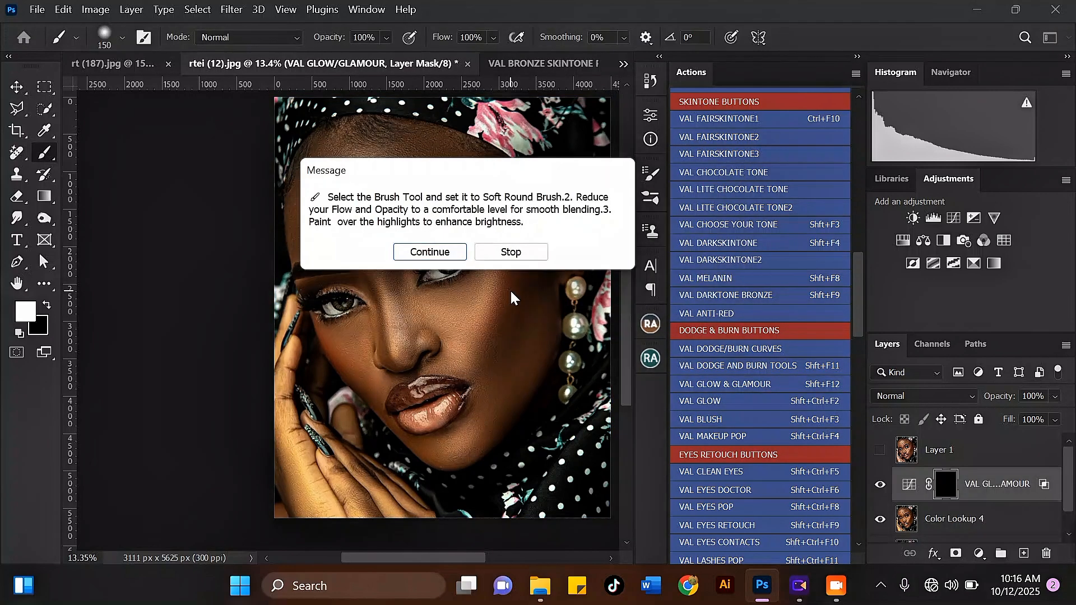
{"action": "left_click", "coordinate": [434, 250]}
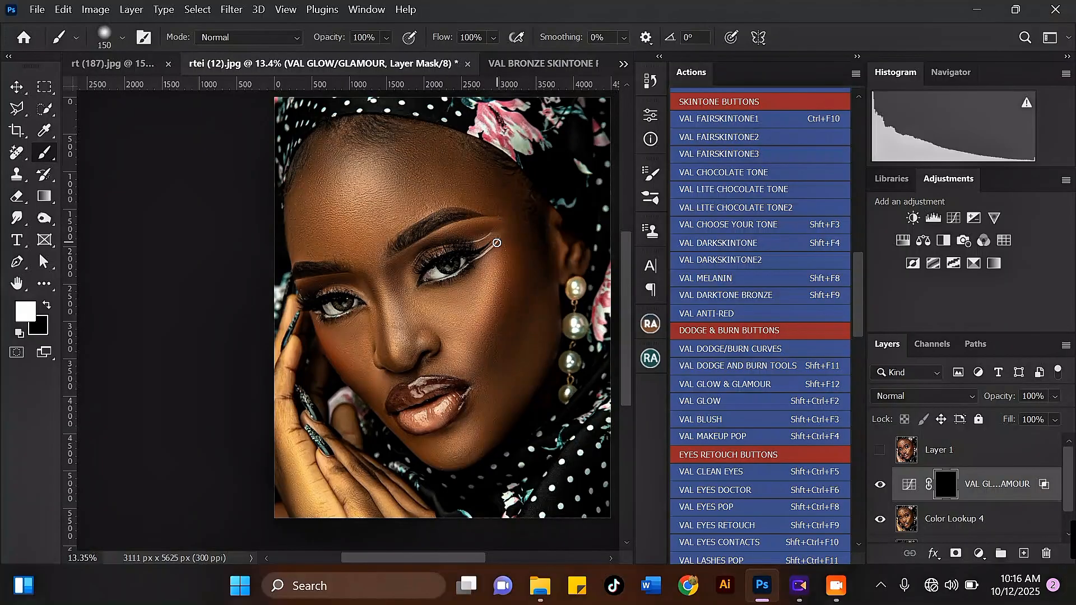
Paint glow onto the cheek highlight on the layer mask with a 700 px soft brush at 6% flow
{"action": "key", "text": "bracketright"}
{"action": "key", "text": "bracketright"}
{"action": "key", "text": "bracketright"}
{"action": "key", "text": "bracketright"}
{"action": "key", "text": "bracketright"}
{"action": "key", "text": "bracketright"}
{"action": "key", "text": "bracketright"}
{"action": "key", "text": "bracketright"}
{"action": "key", "text": "bracketleft"}
{"action": "mouse_move", "coordinate": [490, 274]}
{"action": "left_mouse_down"}
{"action": "mouse_move", "coordinate": [459, 328]}
{"action": "mouse_move", "coordinate": [441, 320]}
{"action": "mouse_move", "coordinate": [490, 281]}
{"action": "mouse_move", "coordinate": [453, 312]}
{"action": "mouse_move", "coordinate": [470, 288]}
{"action": "mouse_move", "coordinate": [485, 297]}
{"action": "mouse_move", "coordinate": [459, 351]}
{"action": "left_mouse_up"}
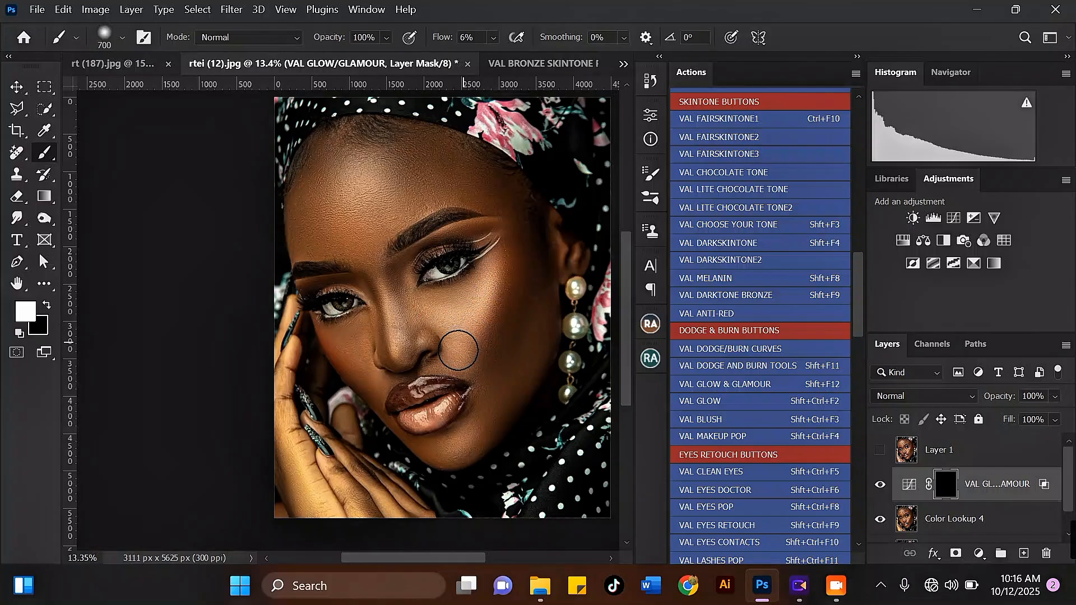
Enlarge the brush to 1100 px and paint glow onto the forehead highlight
{"action": "key", "text": "bracketright"}
{"action": "key", "text": "bracketright"}
{"action": "key", "text": "bracketright"}
{"action": "key", "text": "bracketright"}
{"action": "mouse_move", "coordinate": [344, 197]}
{"action": "left_mouse_down"}
{"action": "mouse_move", "coordinate": [346, 180]}
{"action": "mouse_move", "coordinate": [353, 208]}
{"action": "left_mouse_up"}
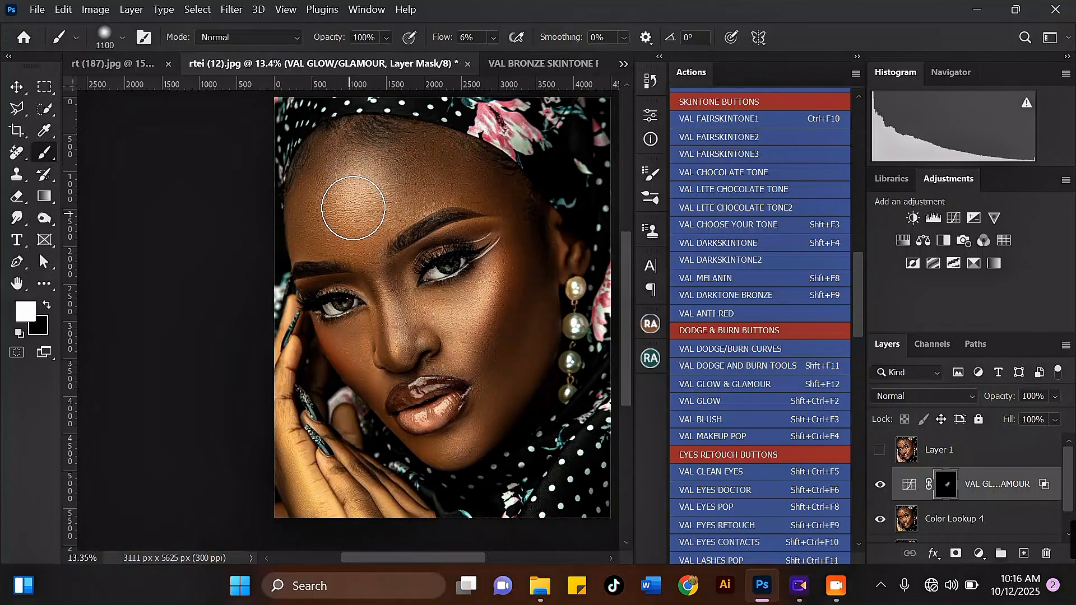
Paint glow along the nose bridge with a smaller brush, then set the brush size back to 700 px
{"action": "key", "text": "bracketleft"}
{"action": "key", "text": "bracketleft"}
{"action": "key", "text": "bracketleft"}
{"action": "key", "text": "bracketleft"}
{"action": "key", "text": "bracketleft"}
{"action": "key", "text": "bracketleft"}
{"action": "key", "text": "bracketleft"}
{"action": "mouse_move", "coordinate": [384, 290]}
{"action": "left_mouse_down"}
{"action": "mouse_move", "coordinate": [397, 353]}
{"action": "mouse_move", "coordinate": [387, 287]}
{"action": "left_mouse_up"}
{"action": "key", "text": "bracketright"}
{"action": "key", "text": "bracketright"}
{"action": "key", "text": "bracketright"}
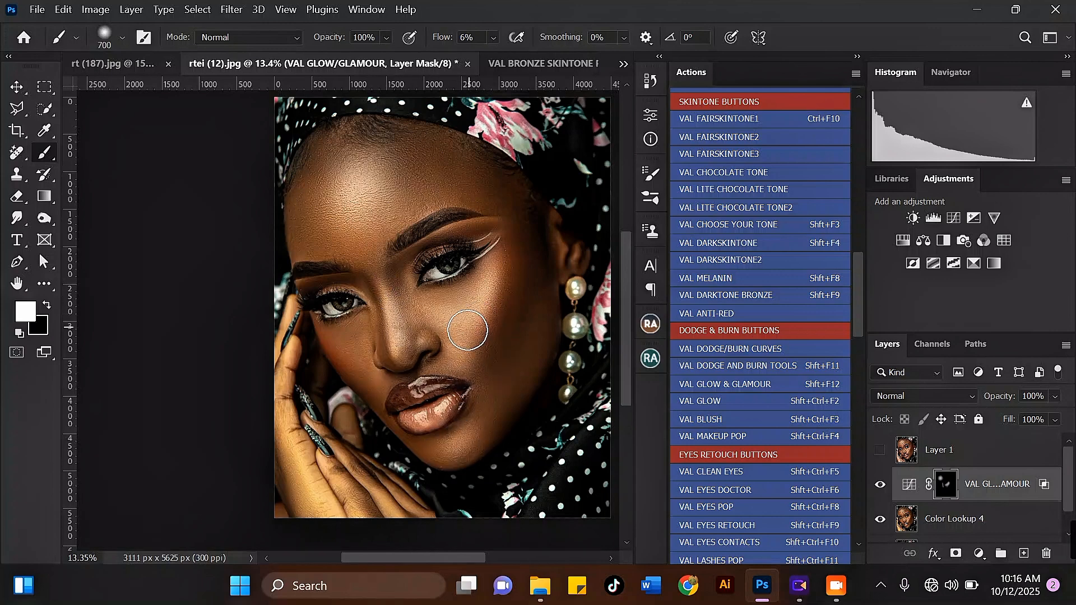
Compare the portrait with and without the VAL GLOW/GLAMOUR layer and set that layer's opacity to 64%
{"action": "scroll", "coordinate": [453, 293], "scroll_direction": "down", "scroll_amount": 2}
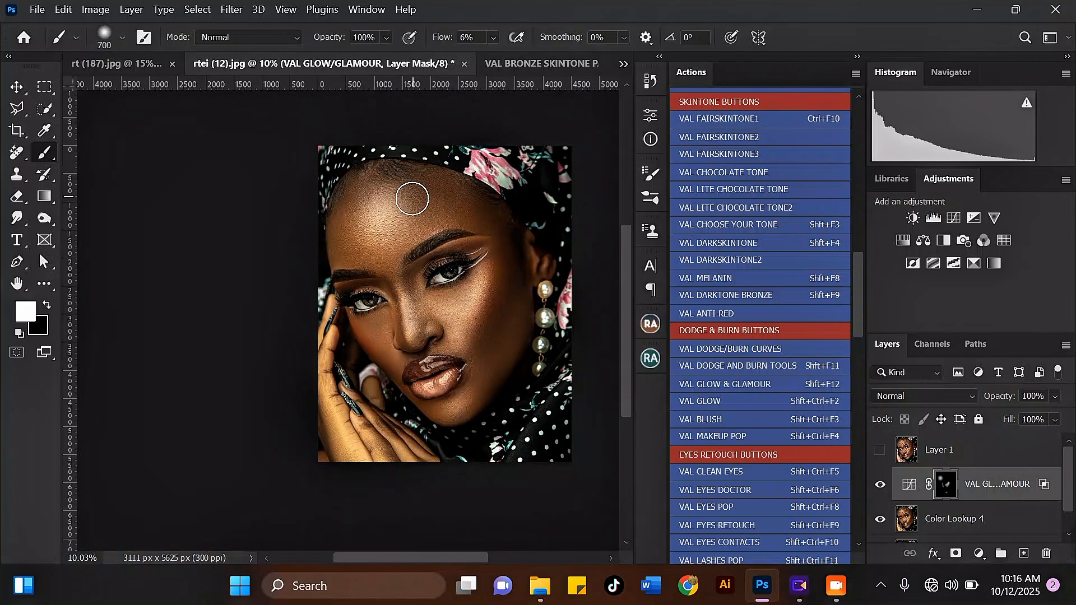
{"action": "scroll", "coordinate": [413, 199], "scroll_direction": "up", "scroll_amount": 1}
{"action": "left_click", "coordinate": [880, 485]}
{"action": "left_click", "coordinate": [880, 485]}
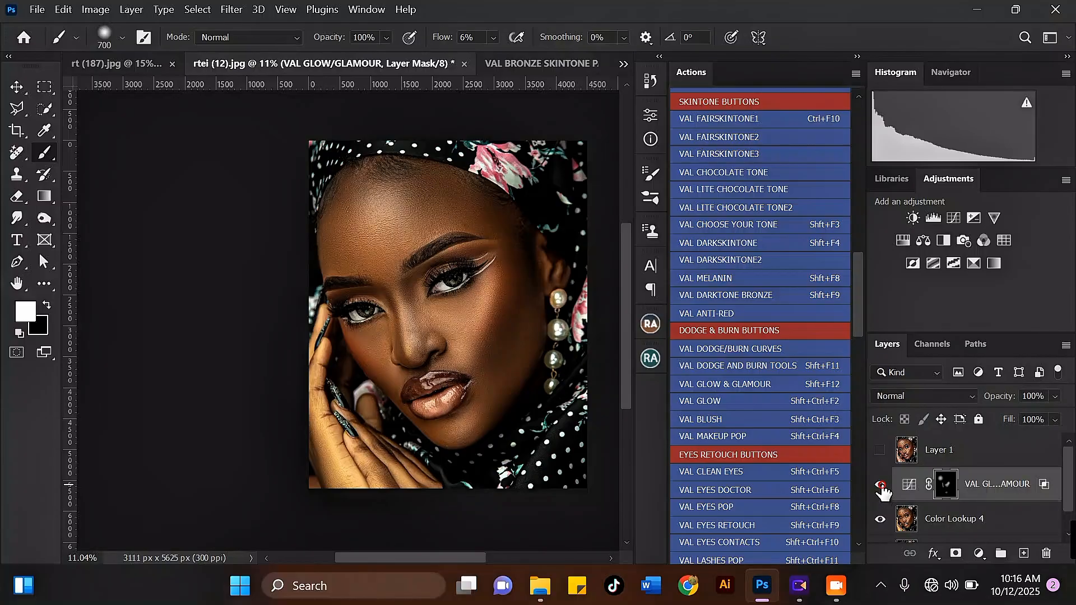
{"action": "left_click", "coordinate": [882, 486]}
{"action": "left_click", "coordinate": [881, 486]}
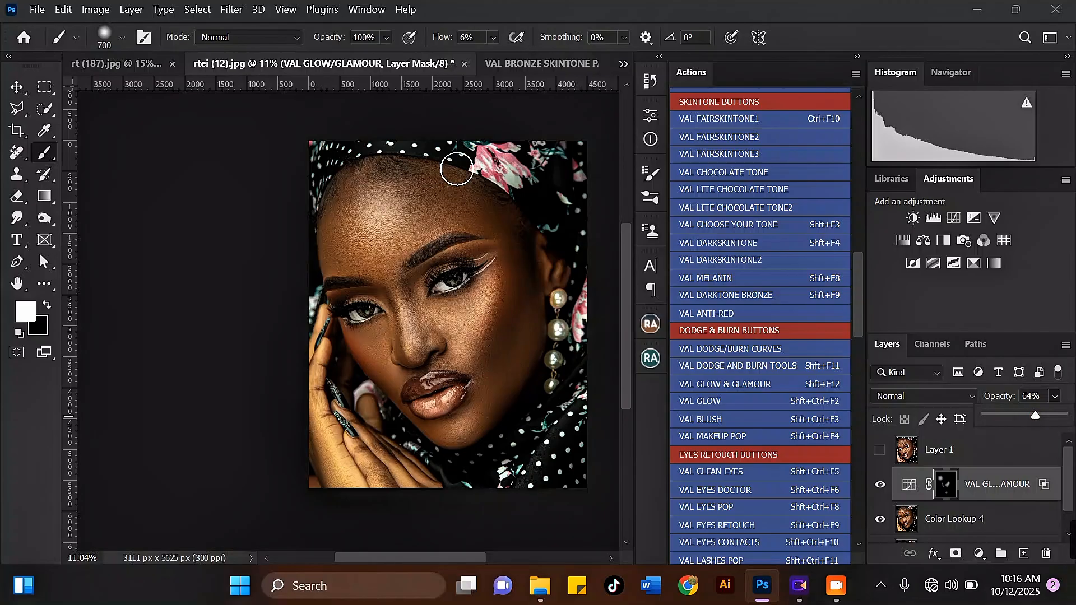
Merge the VAL GLOW/GLAMOUR layer with the Color Lookup 4 layer into a single layer
{"action": "scroll", "coordinate": [456, 163], "scroll_direction": "up", "scroll_amount": 2}
{"action": "scroll", "coordinate": [434, 231], "scroll_direction": "down", "scroll_amount": 1}
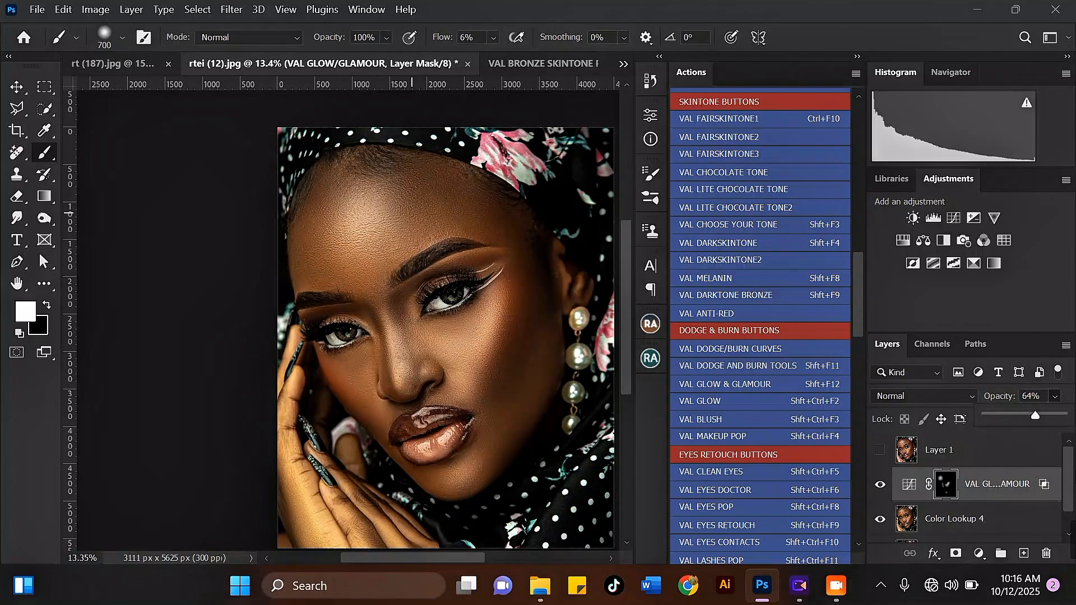
{"action": "left_click", "coordinate": [965, 525]}
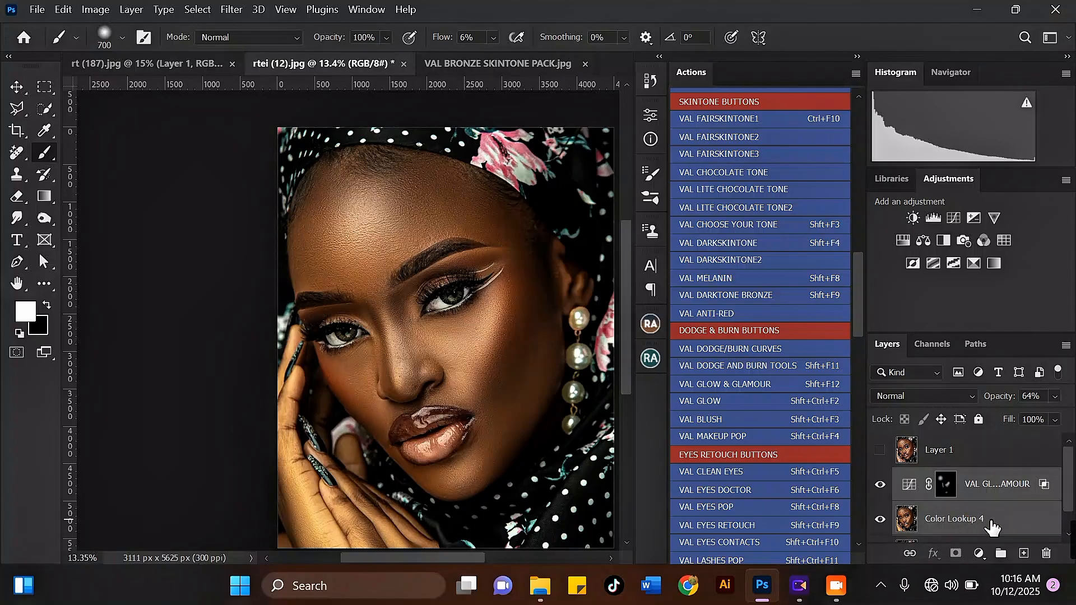
{"action": "key", "text": "ctrl+e"}
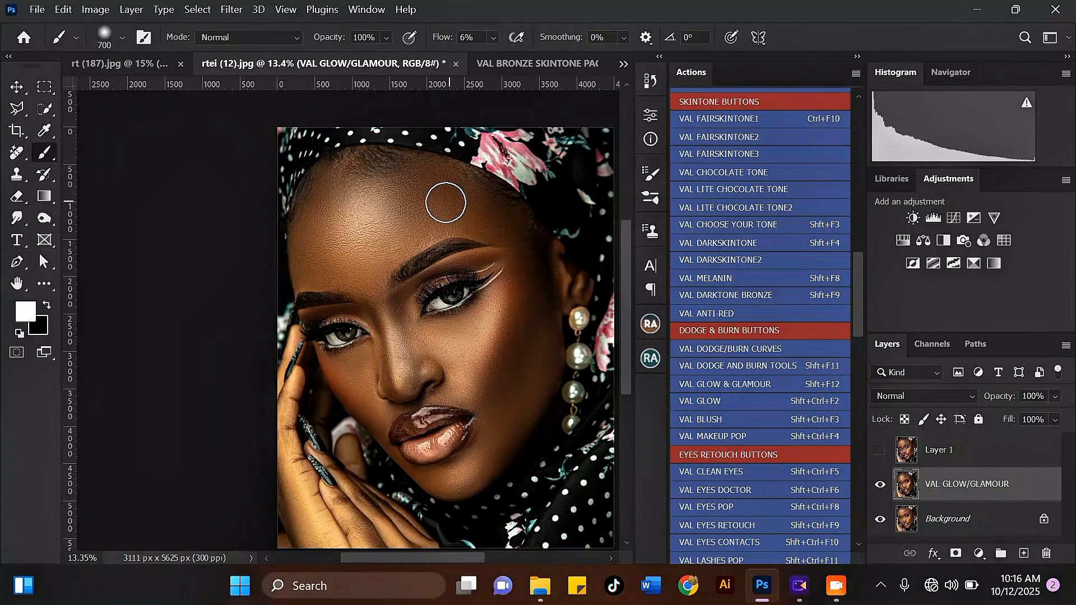
Add a Selective Color adjustment layer above VAL GLOW/GLAMOUR and slightly reduce Cyan in the Reds
{"action": "left_click", "coordinate": [979, 554]}
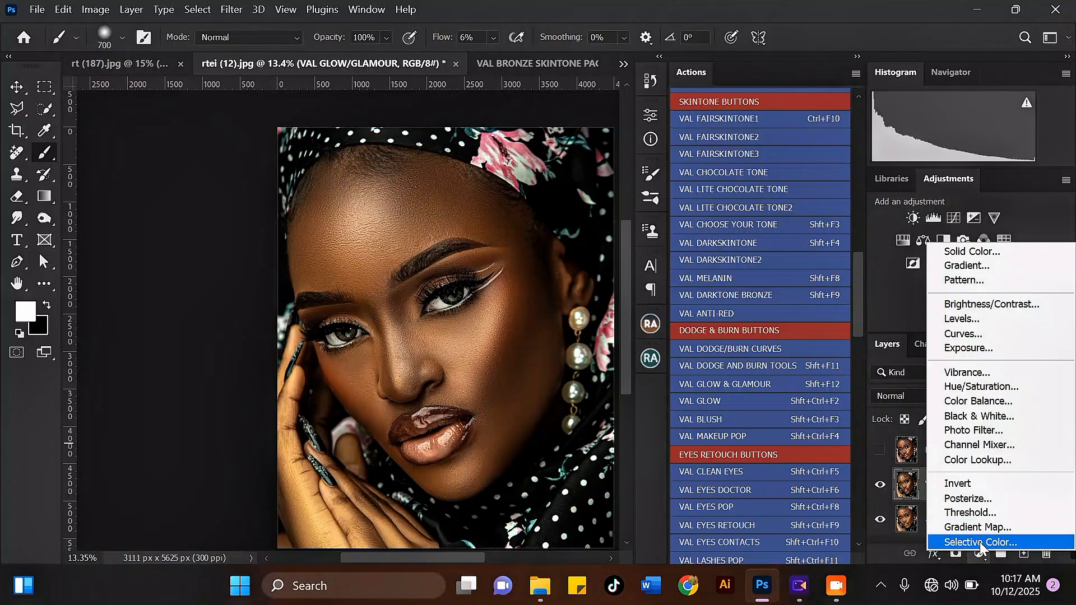
{"action": "left_click", "coordinate": [980, 543]}
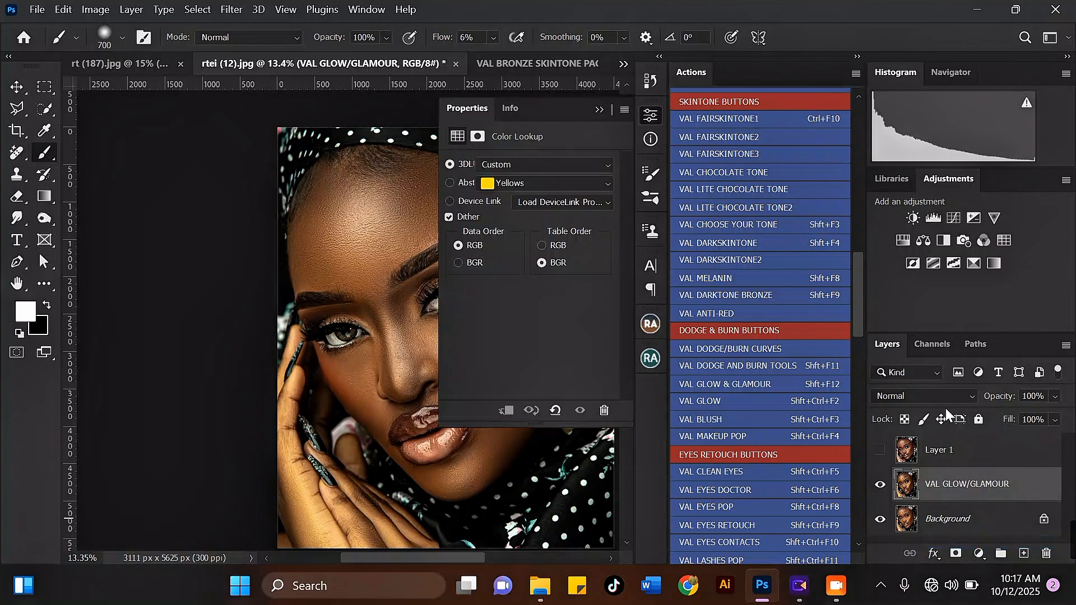
{"action": "left_click", "coordinate": [554, 183]}
{"action": "left_click", "coordinate": [536, 200]}
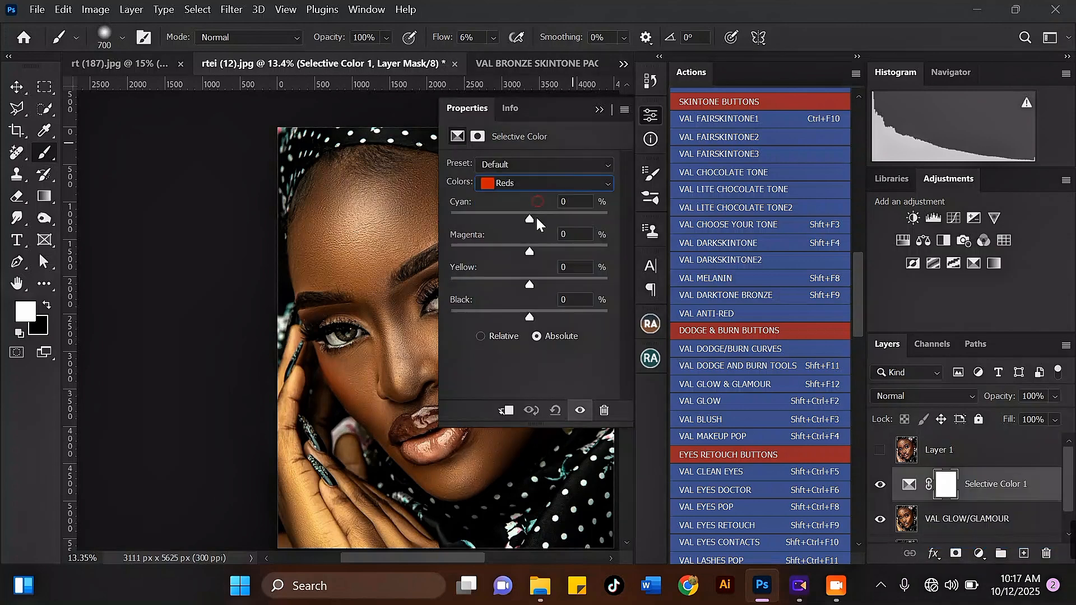
{"action": "left_click_drag", "start_coordinate": [529, 221], "coordinate": [516, 220]}
{"action": "left_click", "coordinate": [599, 110]}
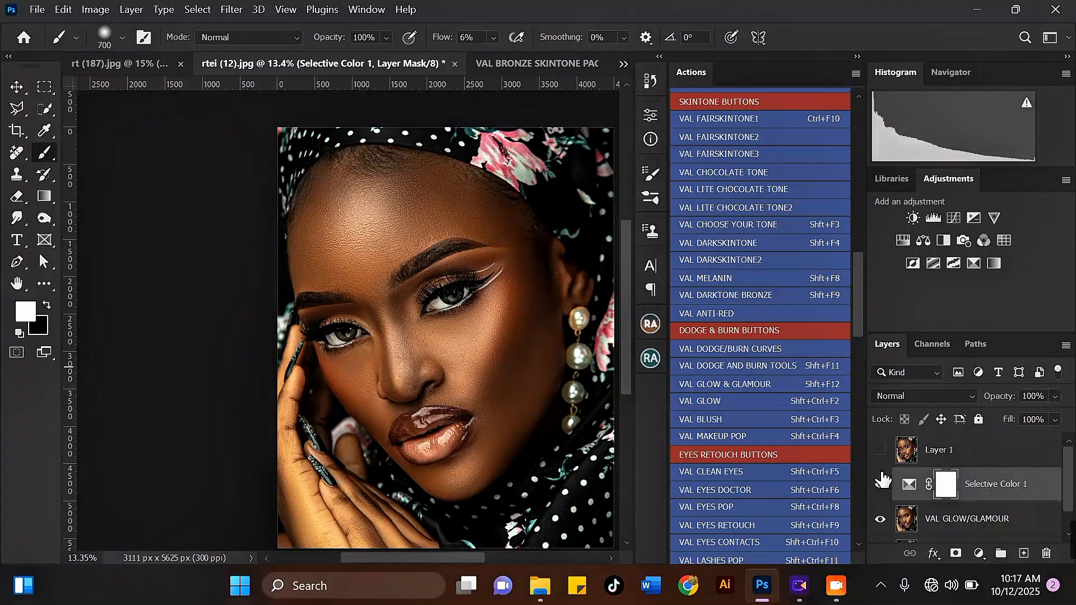
Merge the Selective Color 1 adjustment with the VAL GLOW/GLAMOUR layer and switch to the Move tool
{"action": "left_click", "coordinate": [964, 519], "text": "shift"}
{"action": "key", "text": "ctrl+e"}
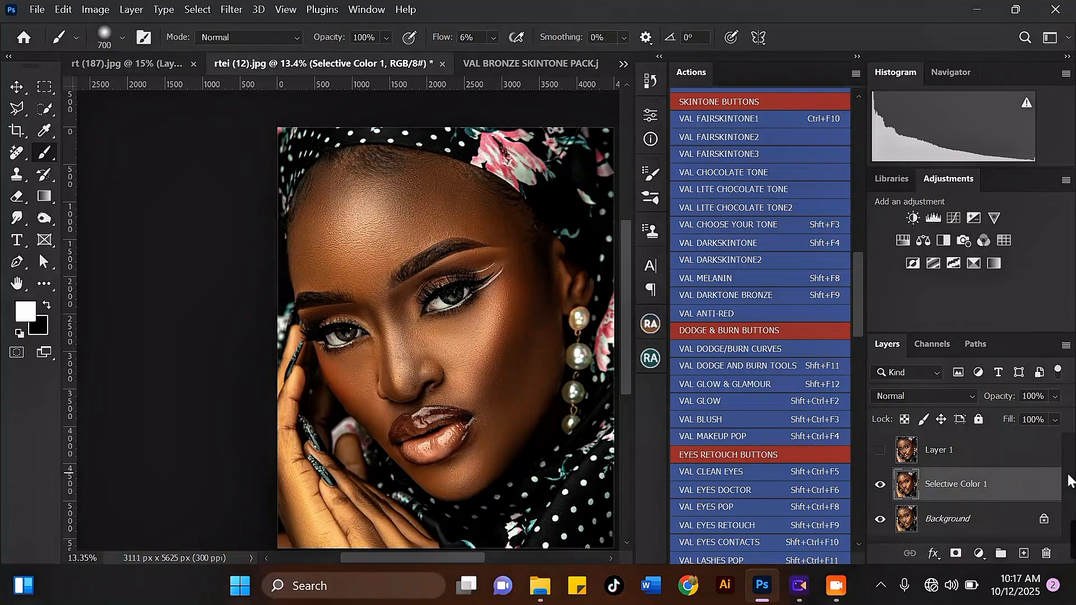
{"action": "left_click", "coordinate": [17, 87]}
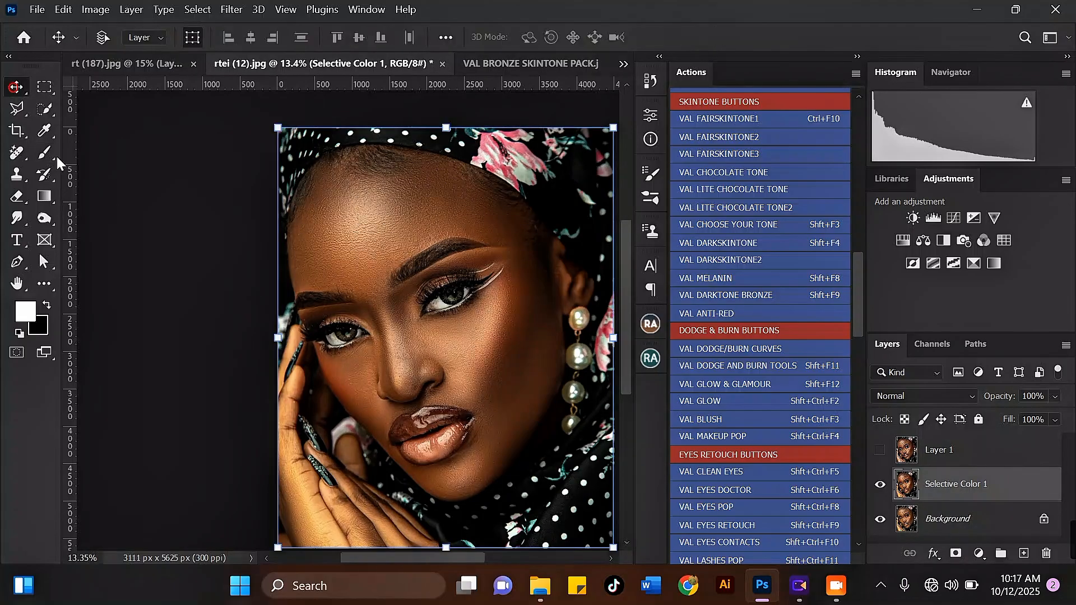
Compare the portrait's face with and without the merged Selective Color 1 layer at closer zoom levels
{"action": "scroll", "coordinate": [373, 443], "scroll_direction": "up", "scroll_amount": 1}
{"action": "left_click", "coordinate": [880, 485]}
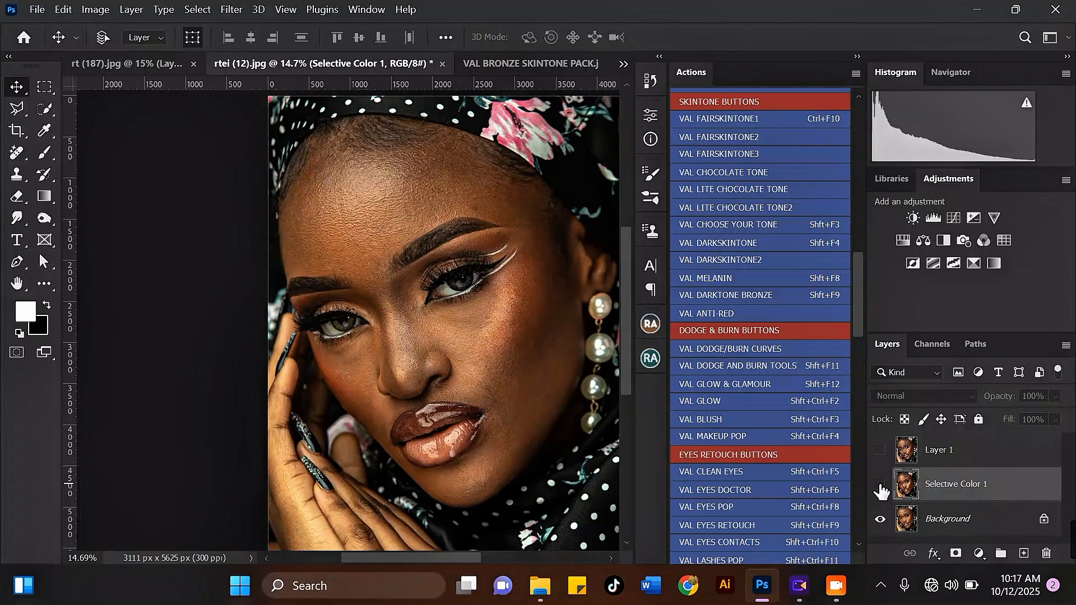
{"action": "left_click", "coordinate": [880, 485]}
{"action": "scroll", "coordinate": [557, 387], "scroll_direction": "up", "scroll_amount": 1}
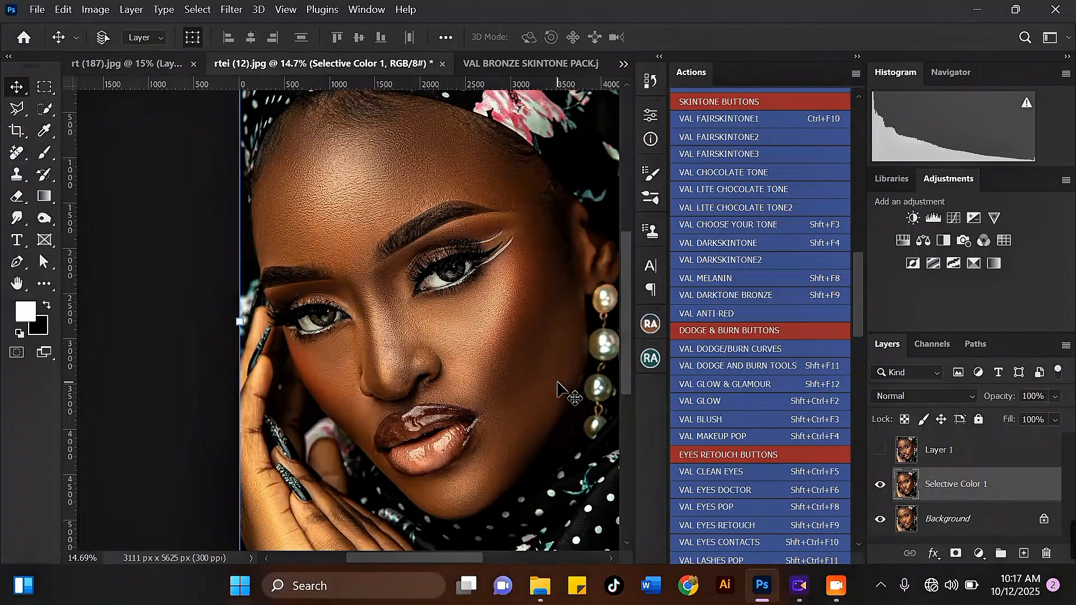
{"action": "scroll", "coordinate": [500, 216], "scroll_direction": "up", "scroll_amount": 1}
{"action": "scroll", "coordinate": [348, 212], "scroll_direction": "up", "scroll_amount": 1}
{"action": "scroll", "coordinate": [415, 184], "scroll_direction": "down", "scroll_amount": 1}
{"action": "left_click", "coordinate": [879, 485]}
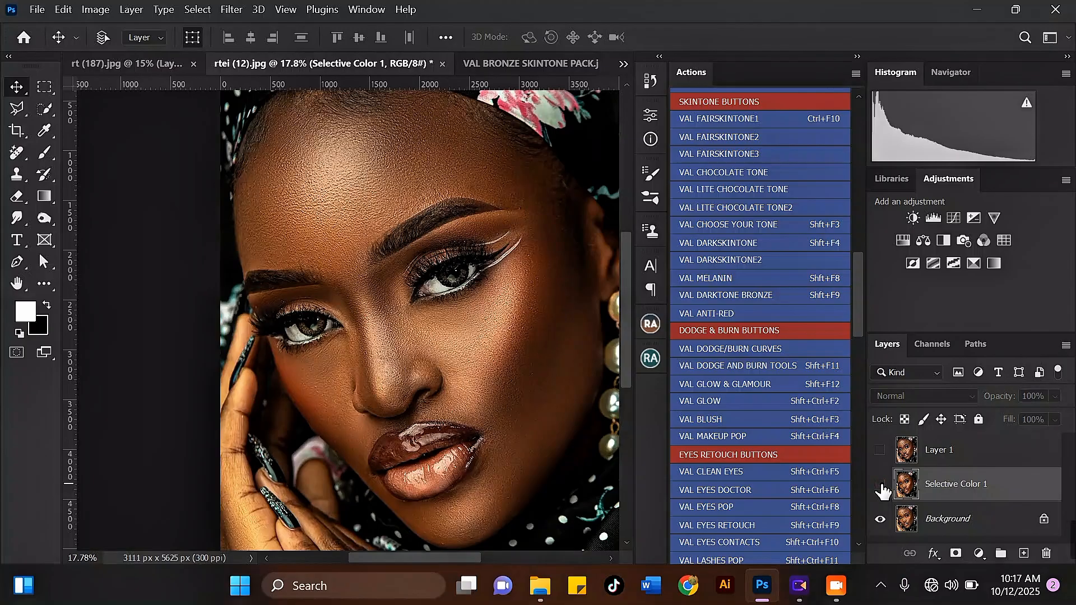
{"action": "left_click", "coordinate": [880, 485]}
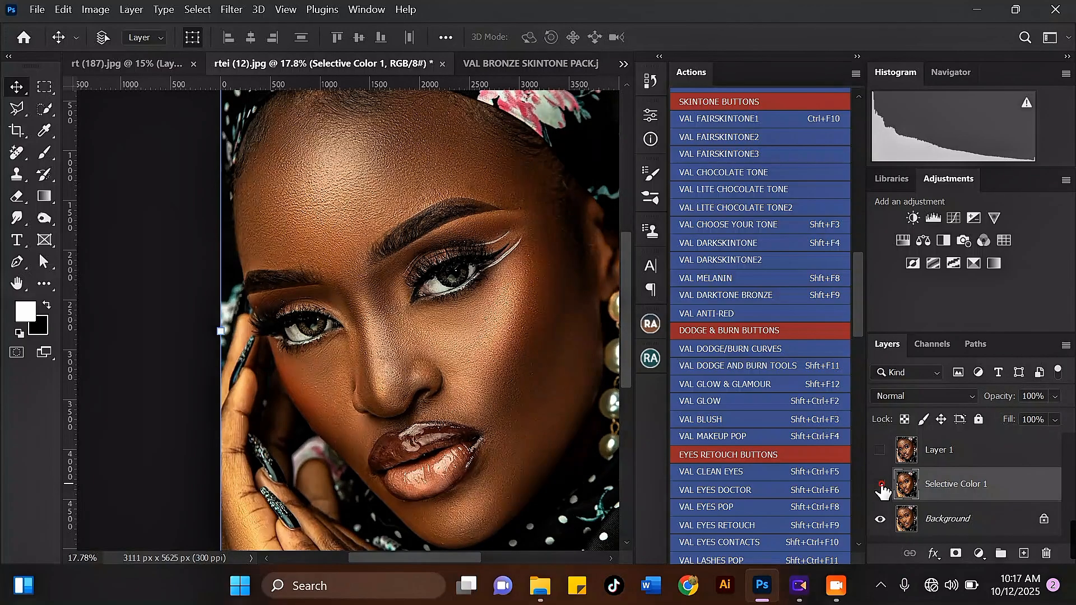
{"action": "left_click", "coordinate": [880, 485]}
{"action": "left_click", "coordinate": [880, 485]}
Look over the end of the action list and the VAL BRONZE SKINTONE PACK.jpg reference, and examine the retouched portrait again
{"action": "left_click_drag", "start_coordinate": [859, 303], "coordinate": [847, 528]}
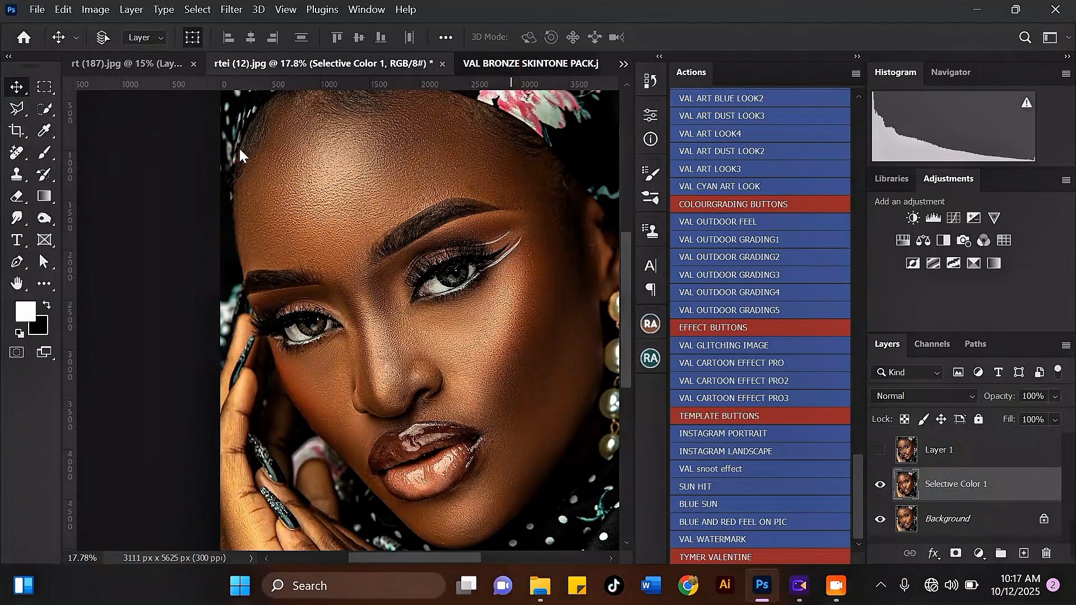
{"action": "left_click", "coordinate": [531, 63]}
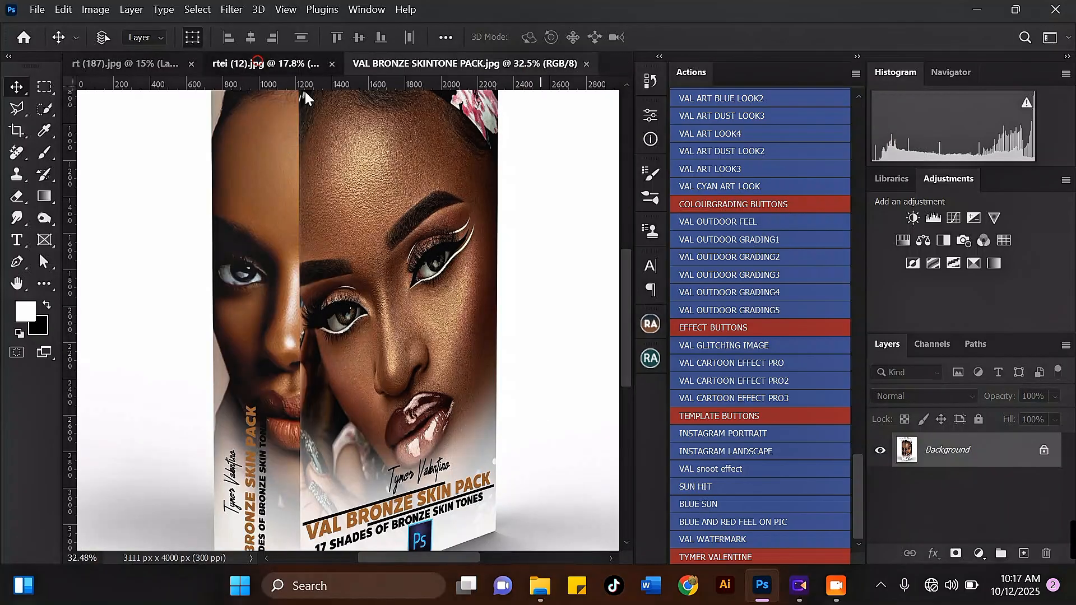
{"action": "left_click", "coordinate": [257, 63]}
{"action": "scroll", "coordinate": [464, 337], "scroll_direction": "down", "scroll_amount": 1}
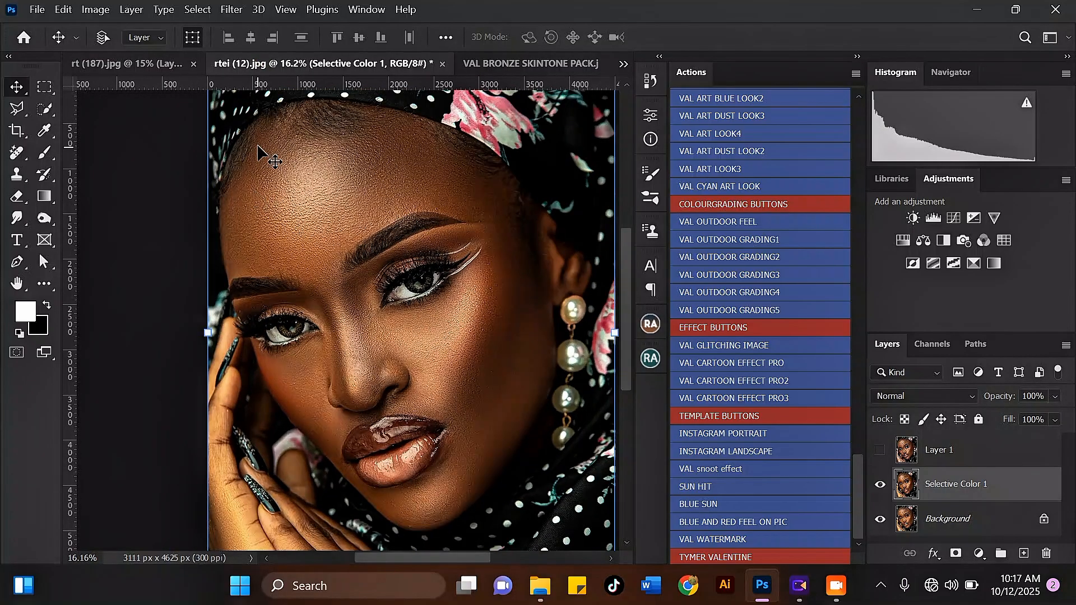
{"action": "scroll", "coordinate": [259, 151], "scroll_direction": "up", "scroll_amount": 1}
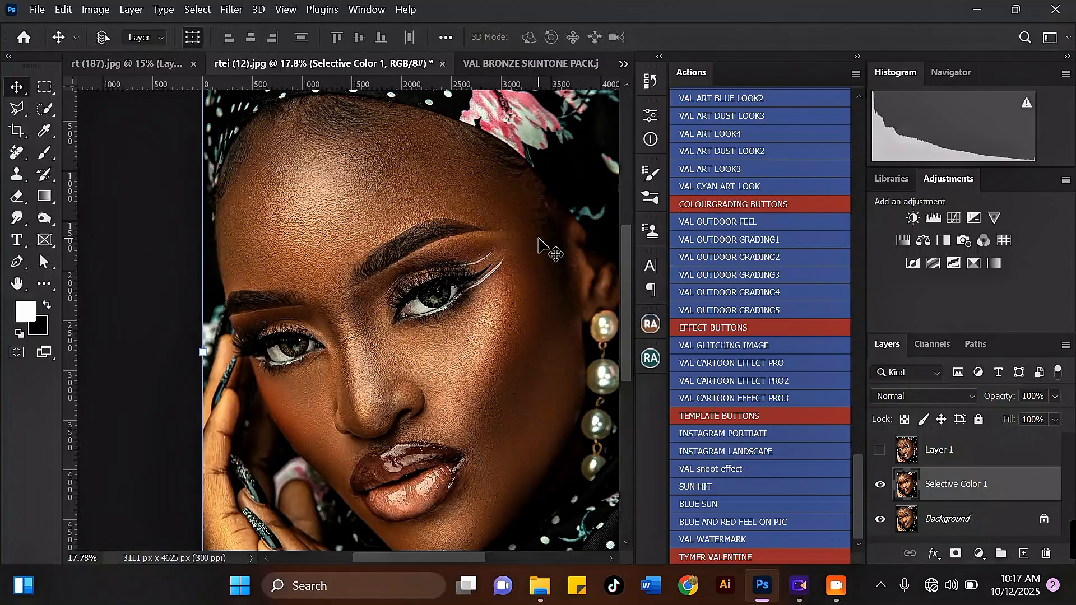
{"action": "scroll", "coordinate": [538, 241], "scroll_direction": "down", "scroll_amount": 1}
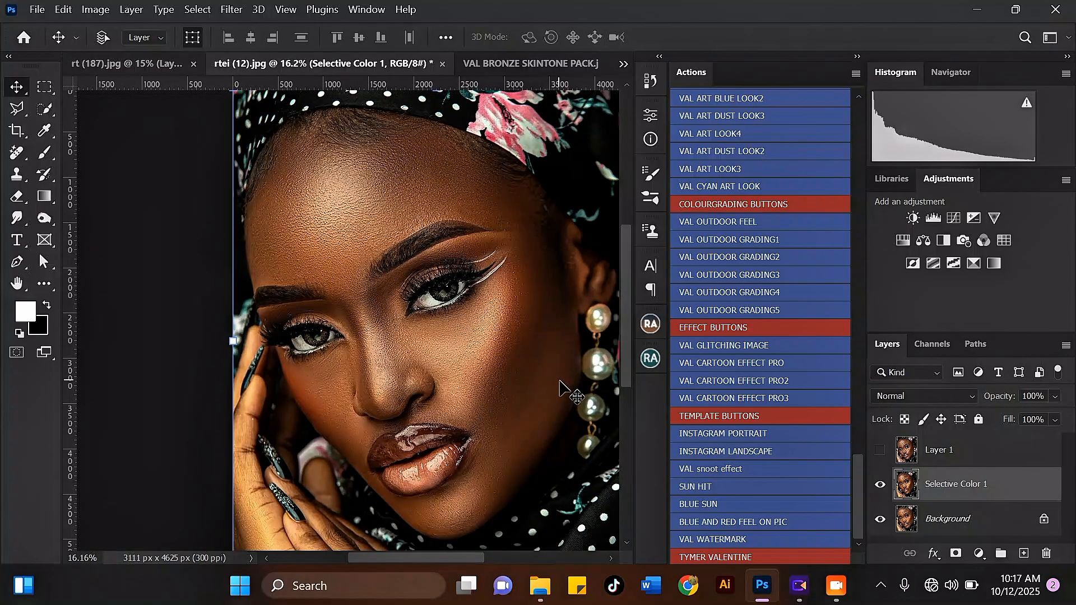
{"action": "scroll", "coordinate": [561, 382], "scroll_direction": "up", "scroll_amount": 1}
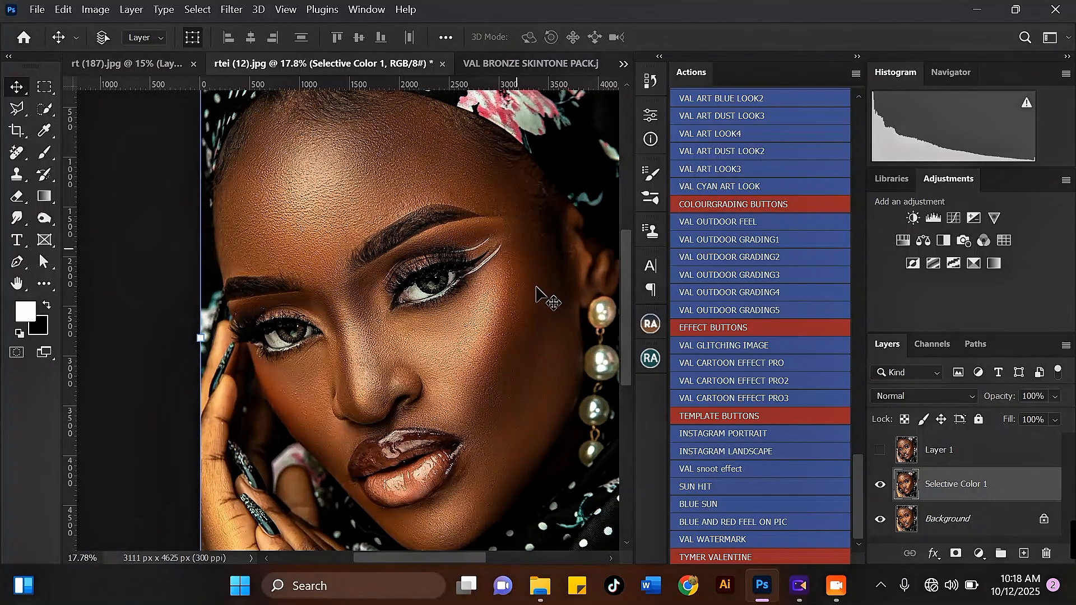